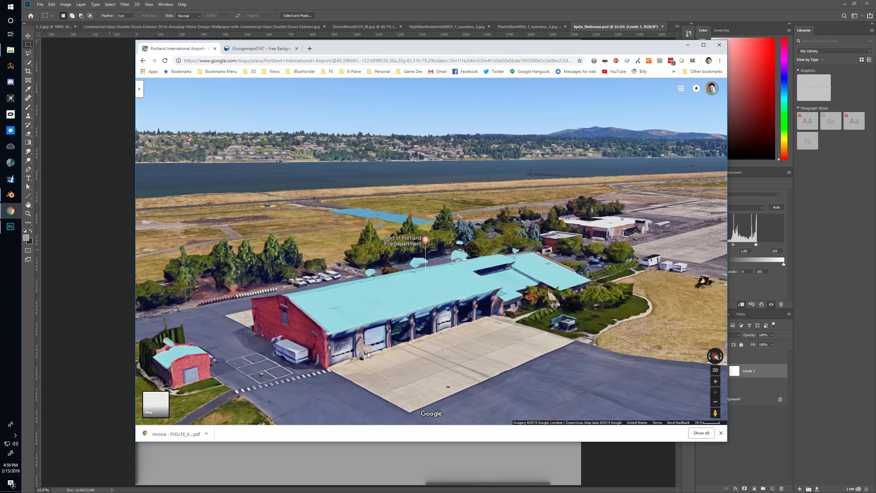
Examine the Port of Portland Fire Department building from several sides in the 3D map view
drag(475, 331, 263, 308)
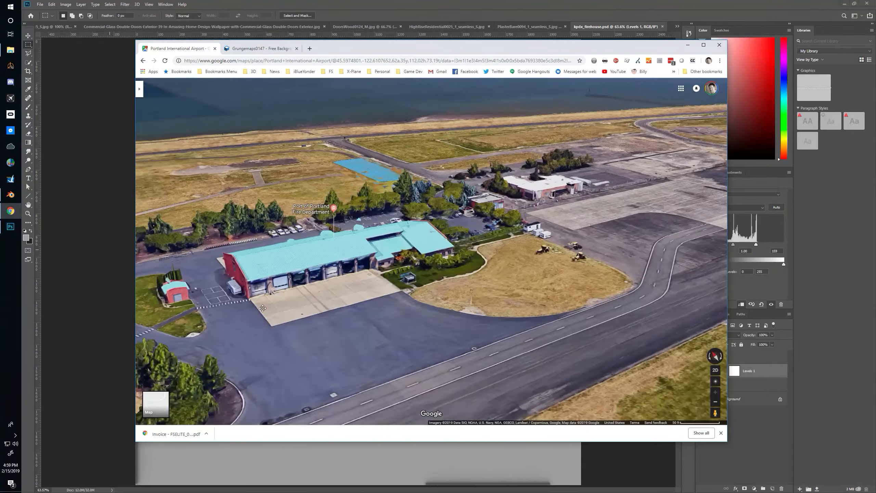
drag(373, 277, 512, 295)
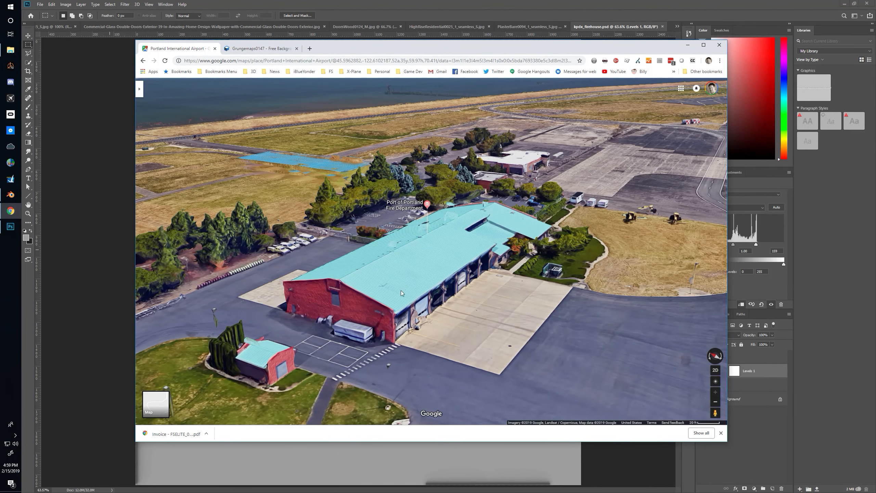
drag(401, 290, 394, 303)
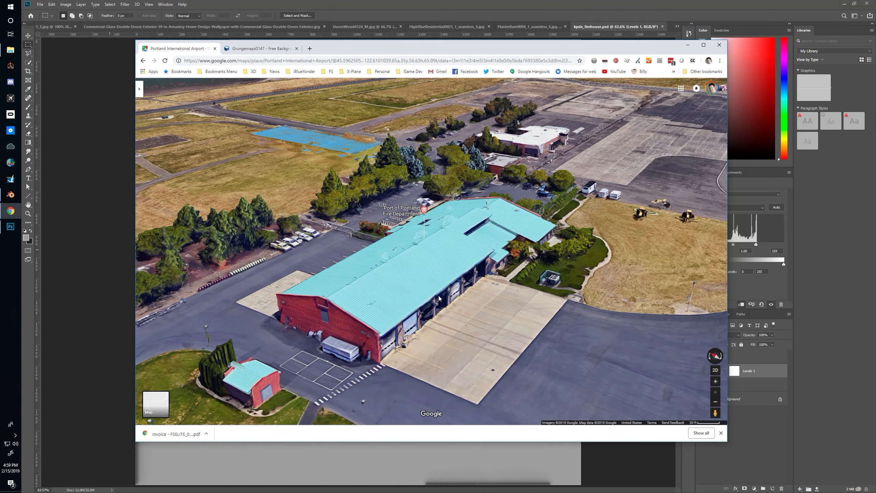
drag(484, 299, 426, 299)
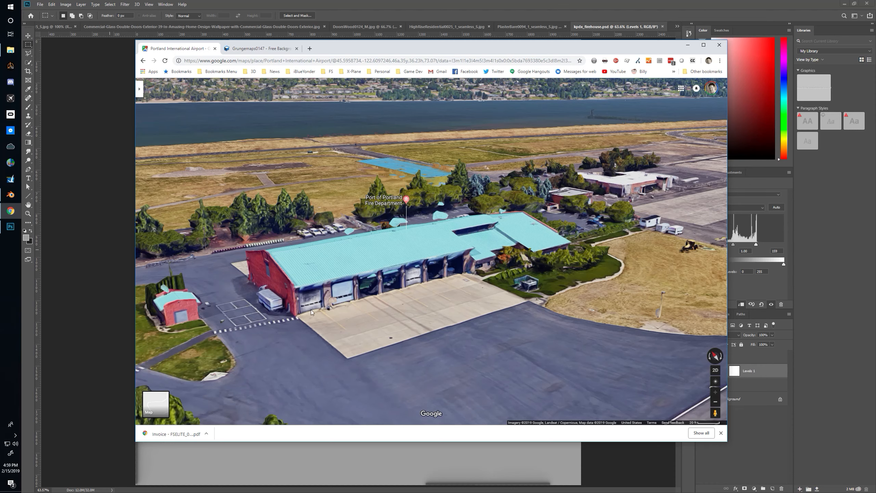
drag(334, 318, 535, 309)
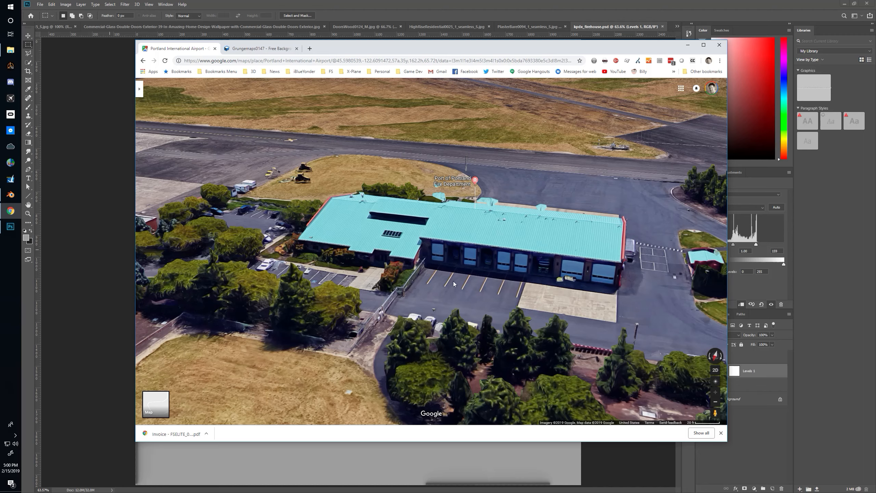
drag(516, 268, 308, 259)
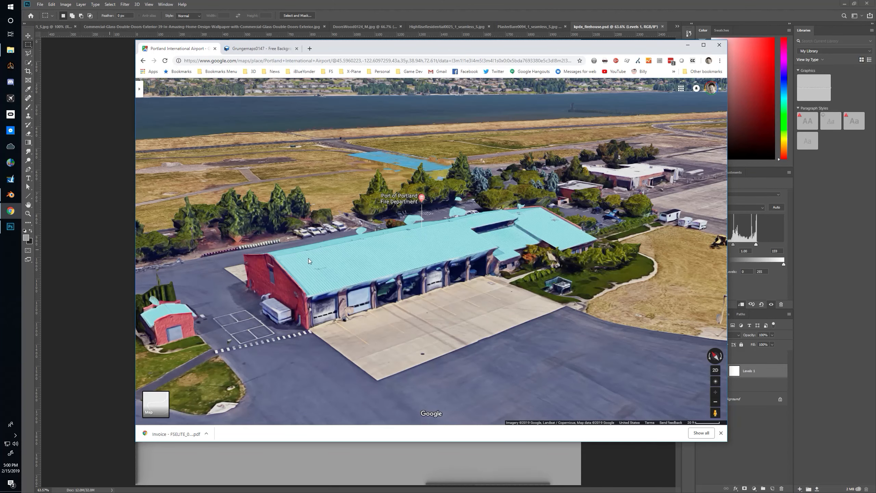
Go to the textures.com home page in the other open page and search for "stucco"
click(246, 48)
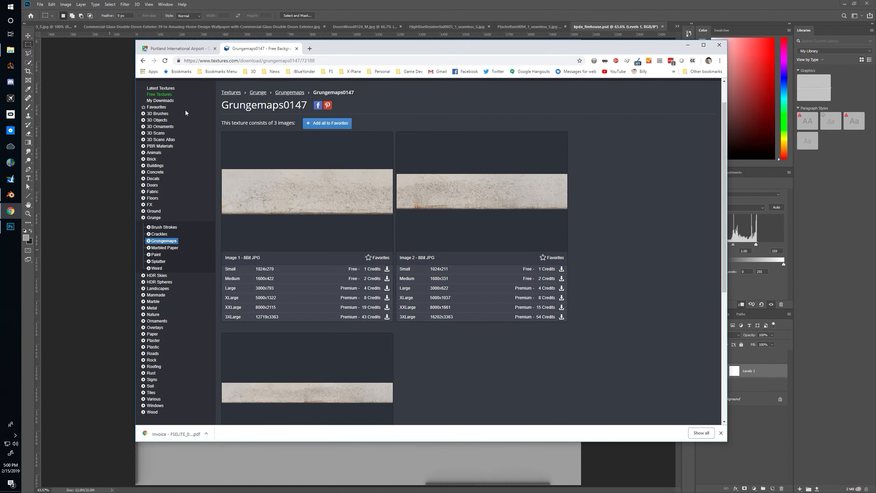
scroll(251, 146, up, 1)
click(199, 100)
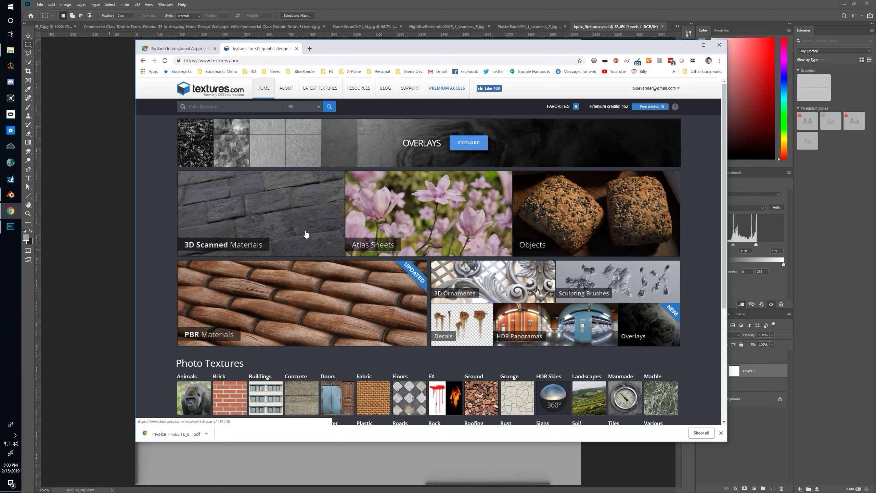
text(stucco)
key(Return)
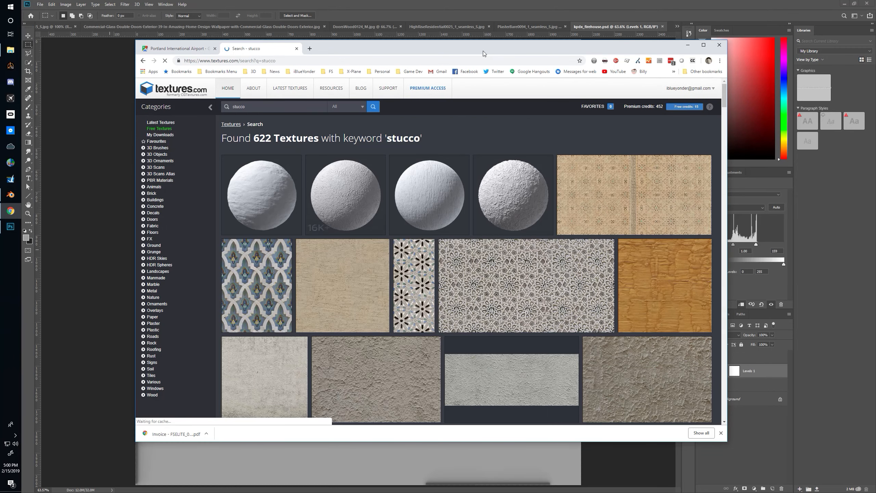
Inspect the seamless preview of the beige ConcreteStucco0254 texture and return to the stucco search results
scroll(415, 214, down, 3)
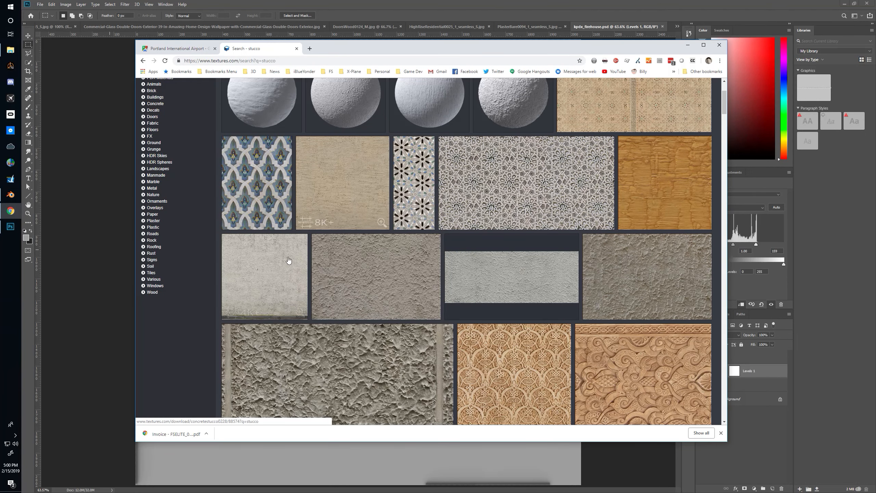
click(346, 167)
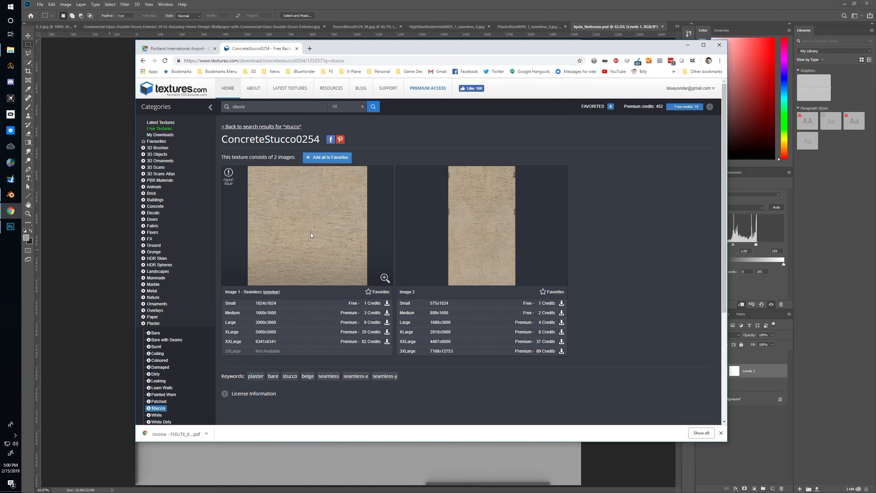
click(273, 292)
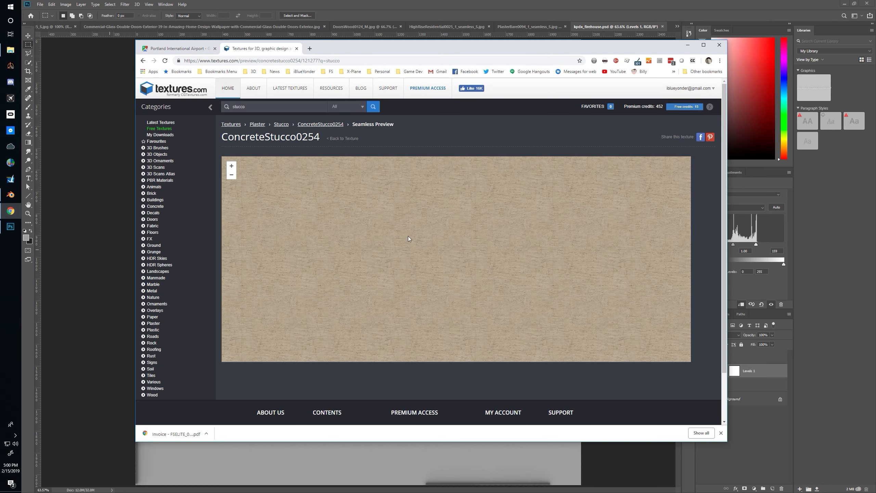
click(335, 124)
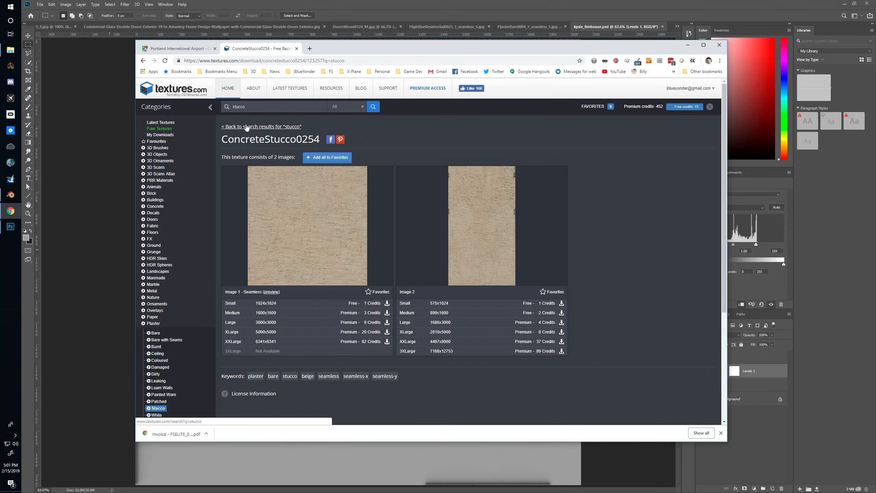
click(246, 127)
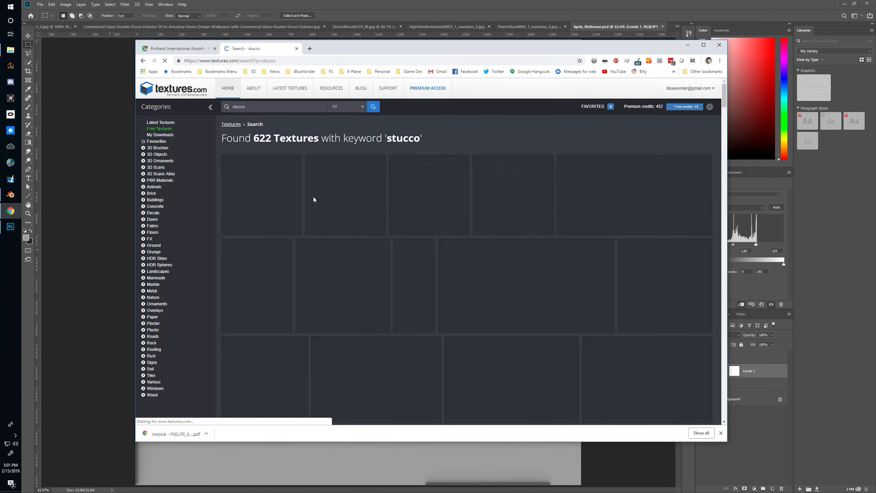
Browse further through the stucco results, inspect the ConcreteStucco0184 seamless preview, and return to the results
scroll(313, 196, down, 8)
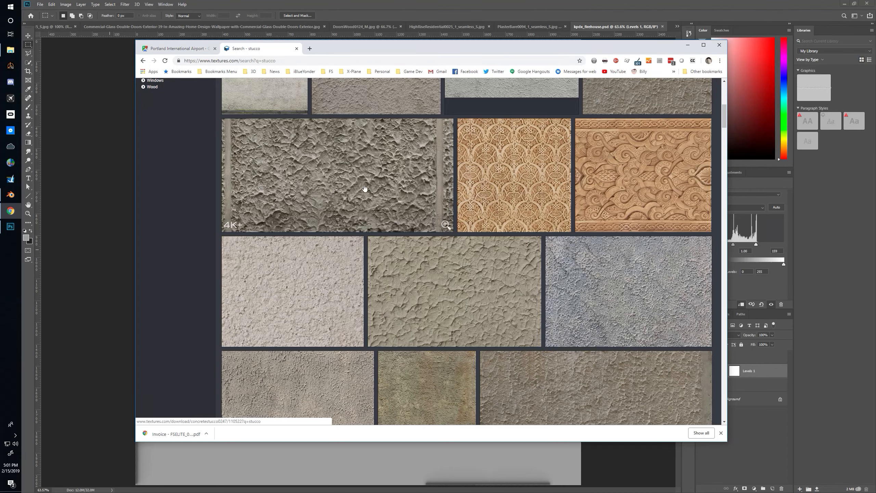
scroll(539, 289, down, 3)
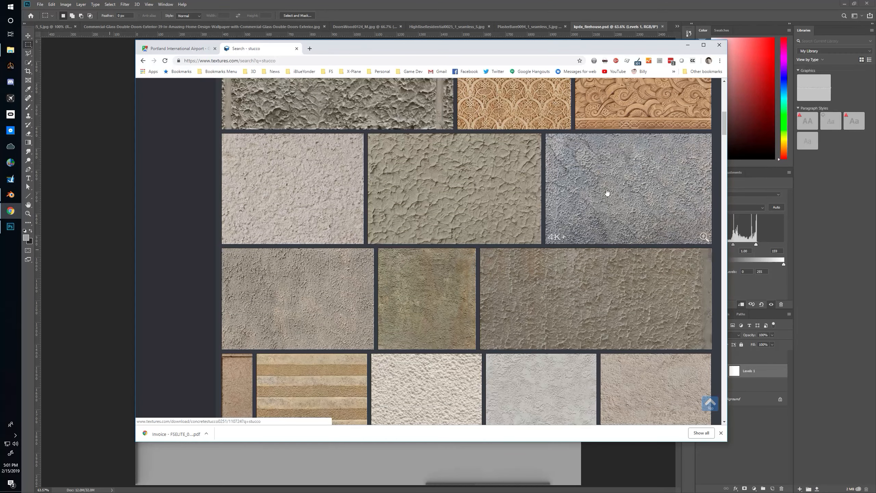
scroll(593, 207, down, 3)
scroll(581, 223, down, 2)
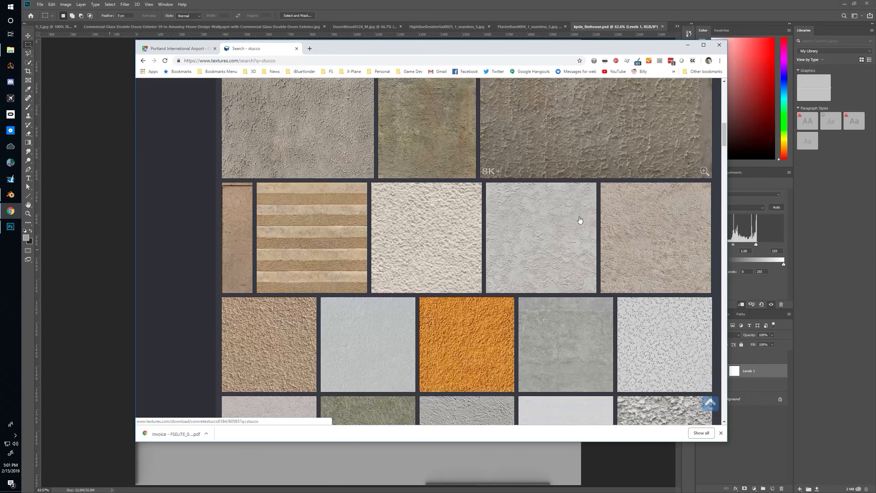
scroll(580, 220, down, 2)
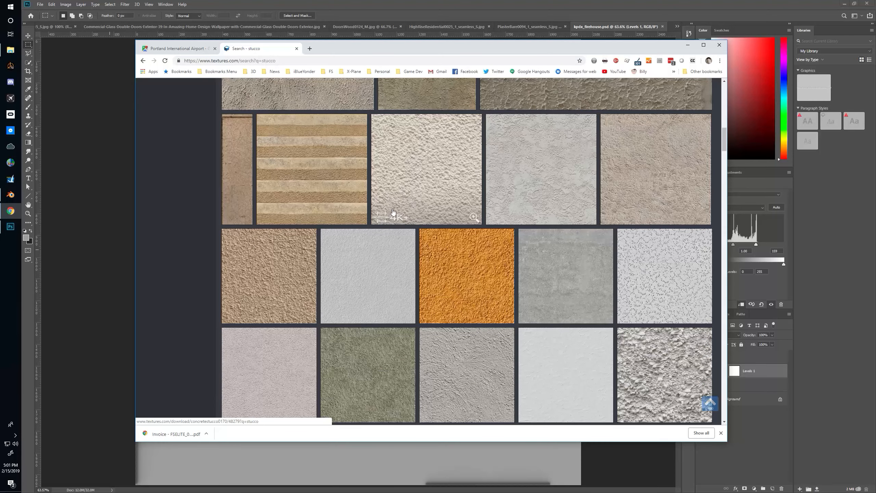
scroll(395, 212, down, 2)
scroll(394, 208, up, 3)
click(319, 241)
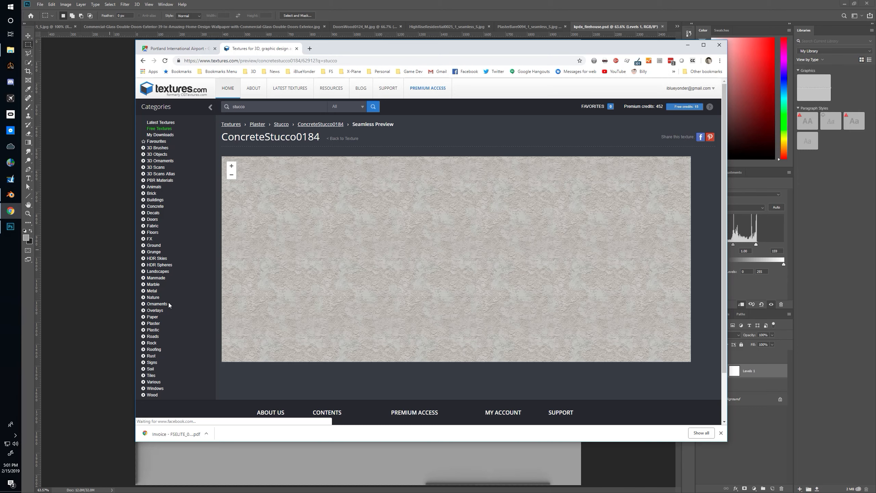
click(316, 127)
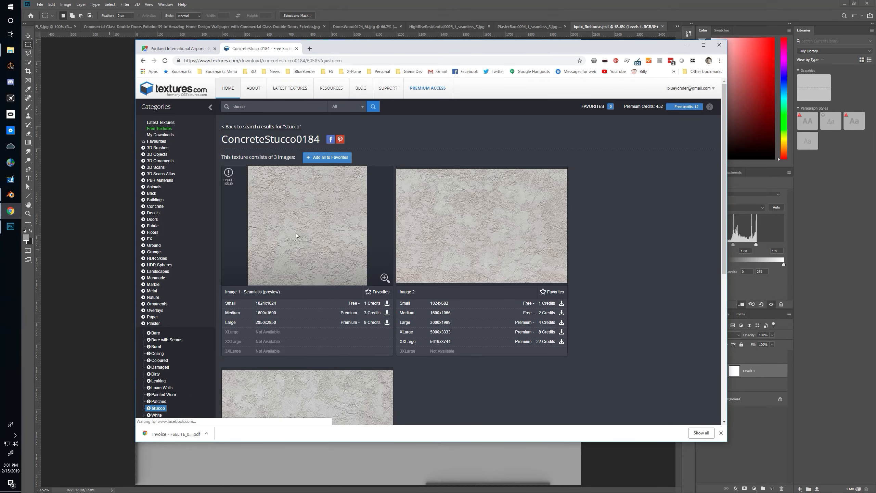
key(alt+Left)
Find ConcreteStucco0195 in the results, check how it tiles in the seamless preview, and return to its download page
scroll(322, 250, down, 10)
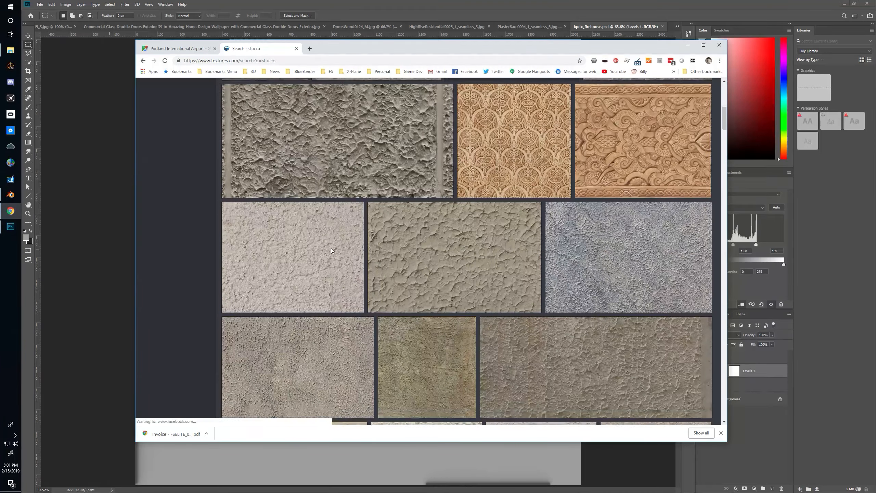
scroll(334, 248, down, 4)
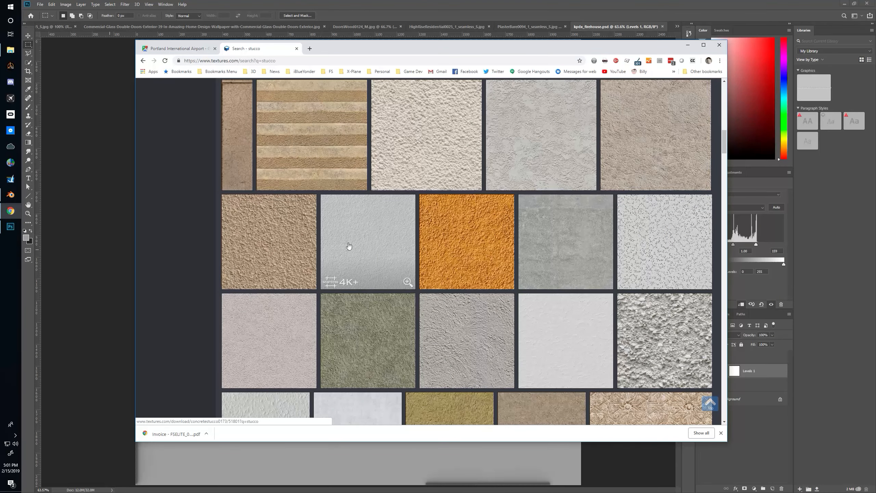
click(289, 327)
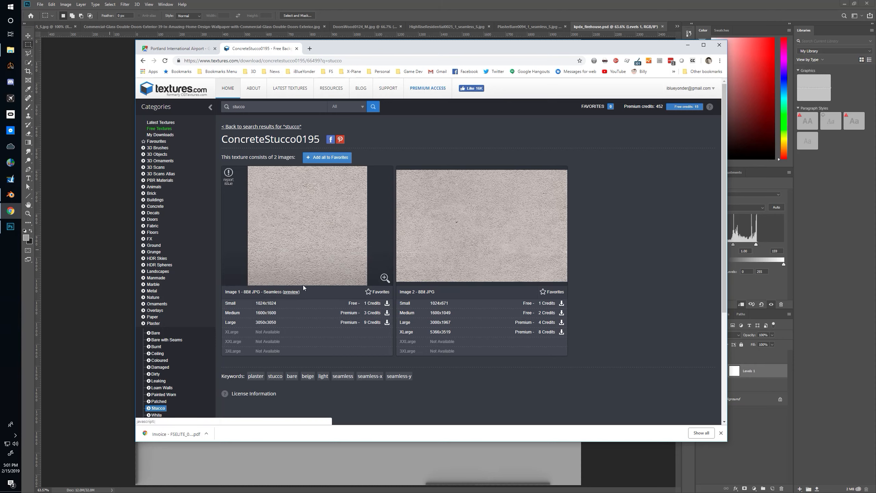
click(292, 292)
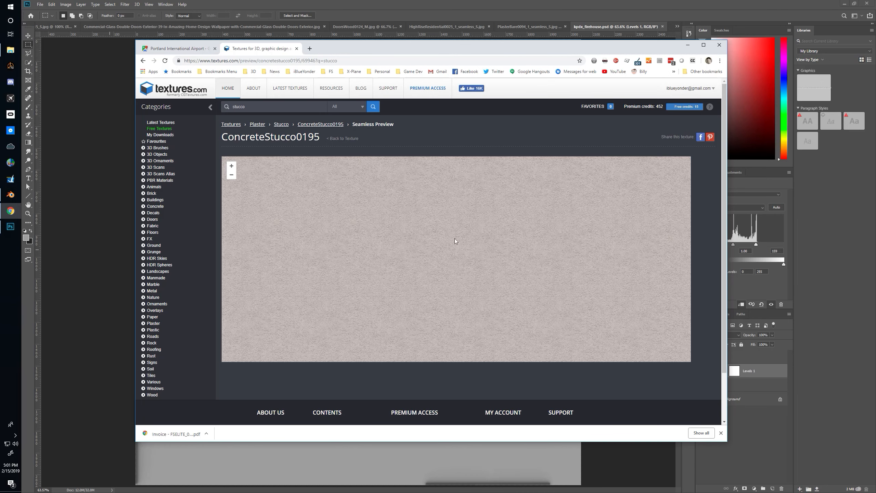
click(315, 125)
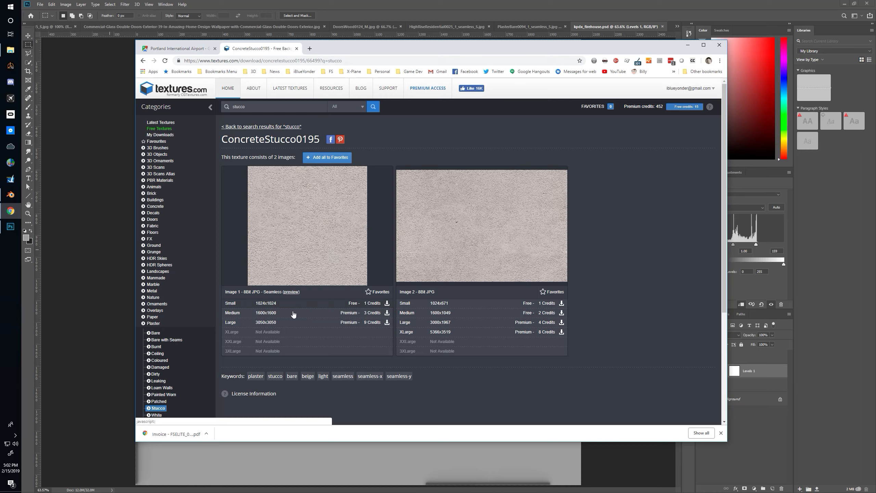
Download the Medium 1600x1600 seamless ConcreteStucco0195 image into Scenery Projects > Apprentice Videos > boolean bldg
click(273, 315)
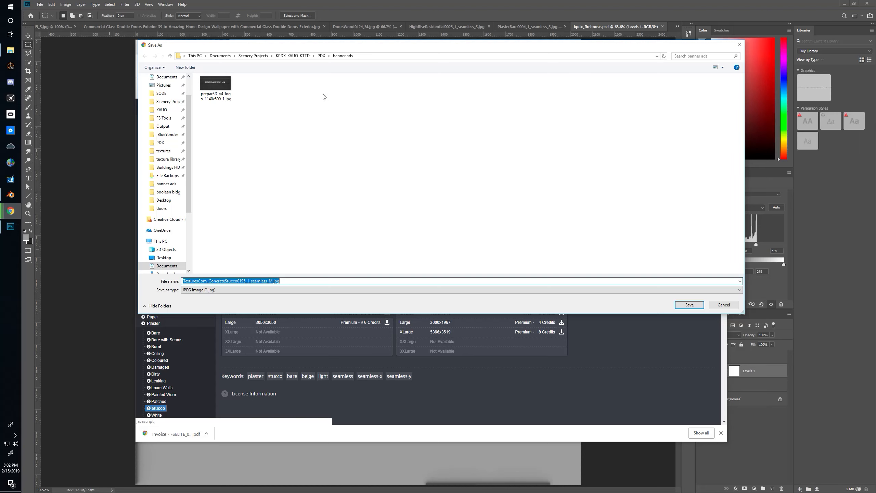
scroll(166, 116, up, 2)
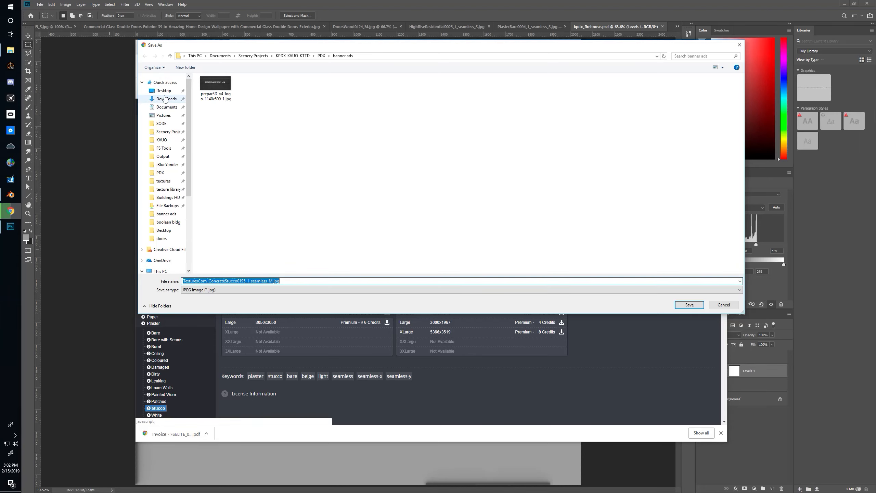
click(168, 132)
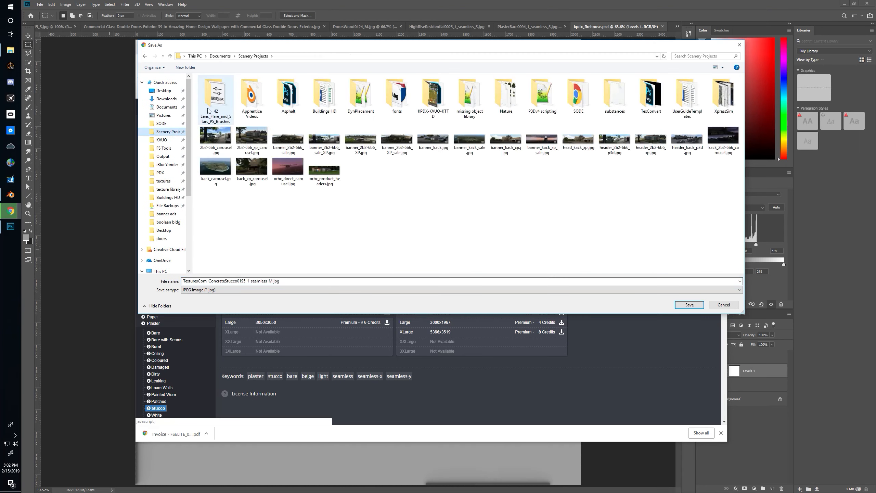
double_click(258, 94)
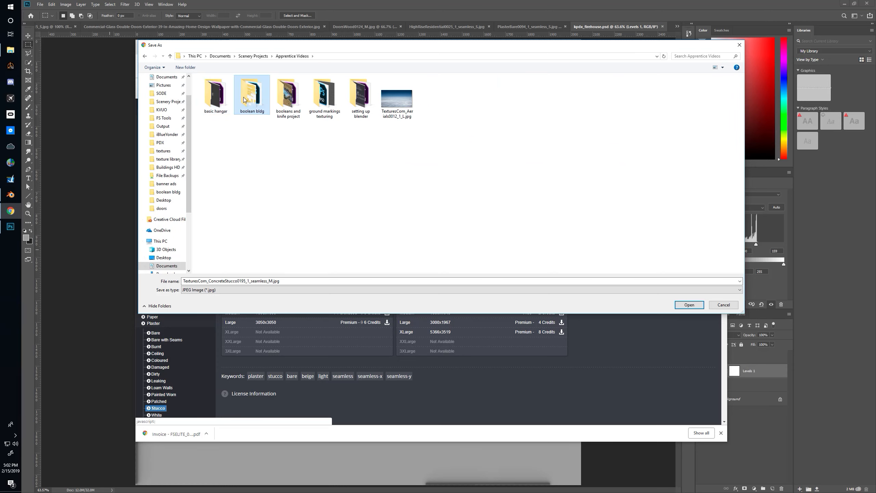
double_click(245, 101)
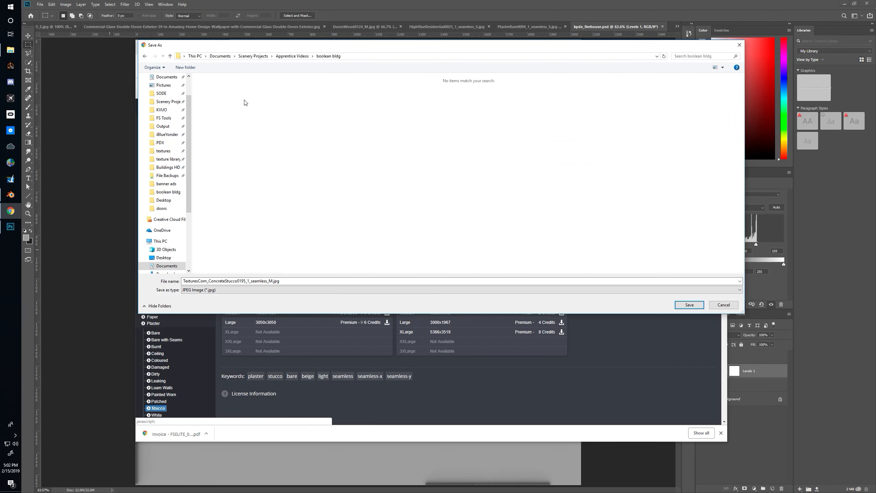
click(689, 304)
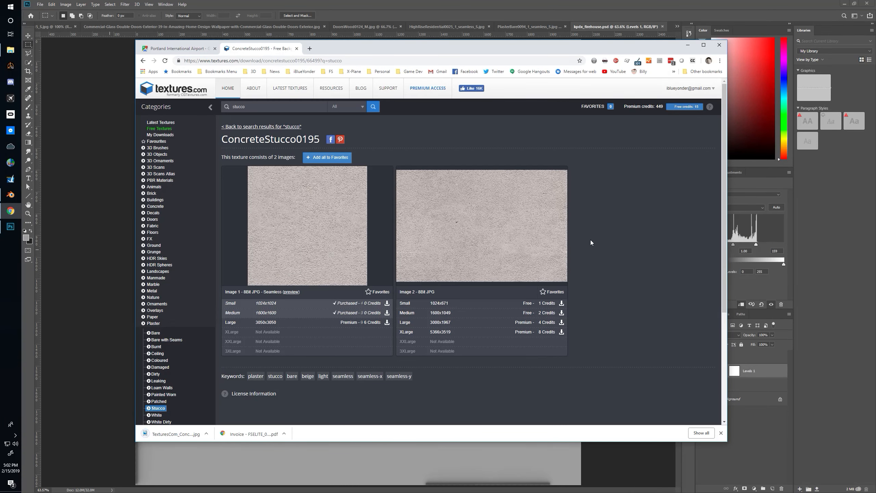
Switch to Photoshop, open TexturesCom_ConcreteStucco0195_1_seamless_M.jpg from the boolean bldg folder, and select the entire image
click(446, 21)
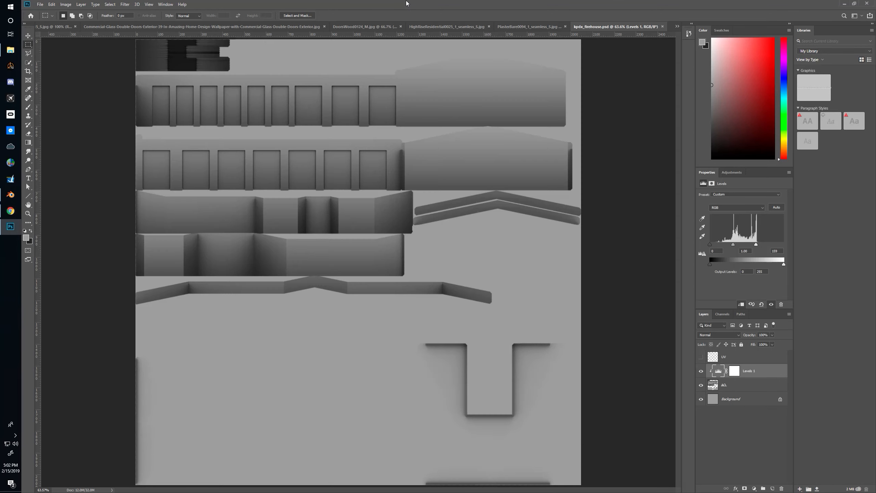
key(ctrl+o)
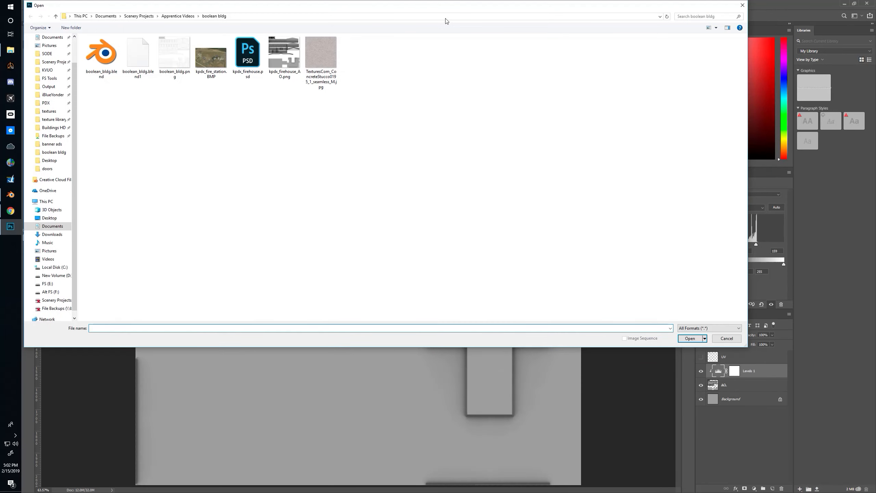
double_click(321, 55)
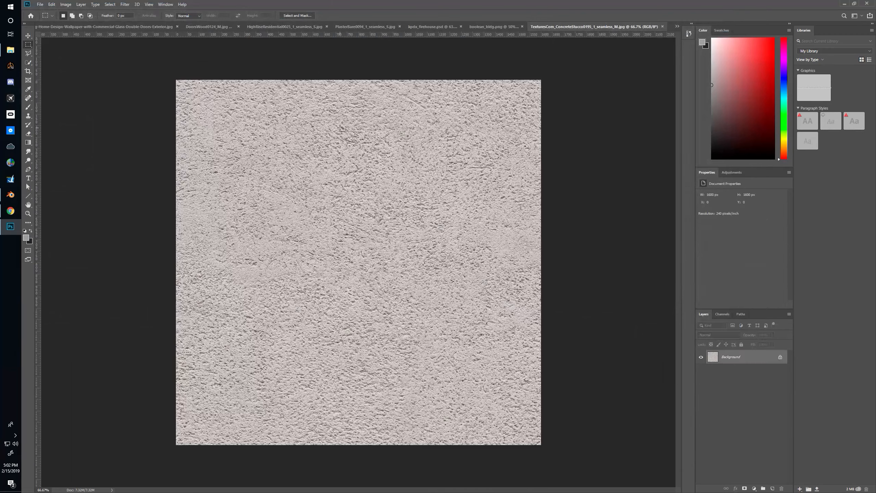
key(ctrl+a)
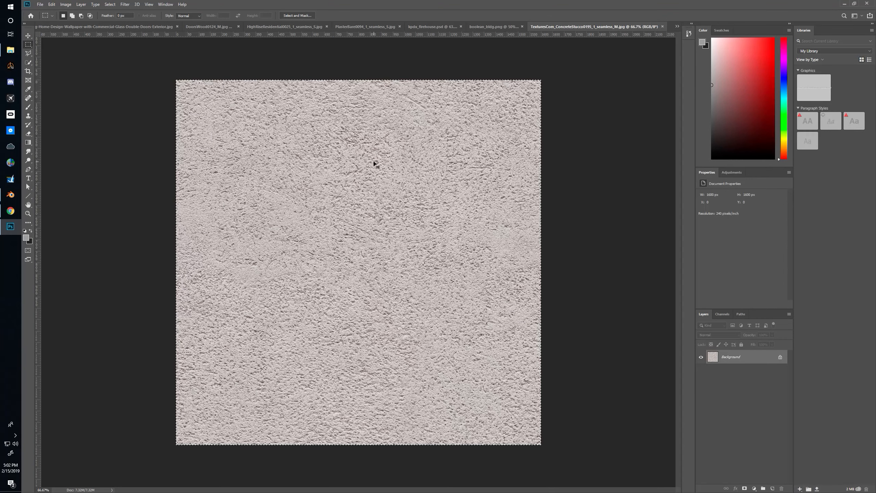
Copy the stucco image into kpdx_firehouse.psd and place its new layer beneath the AO layer
key(ctrl+c)
key(ctrl+shift+Tab)
key(ctrl+shift+Tab)
key(ctrl+v)
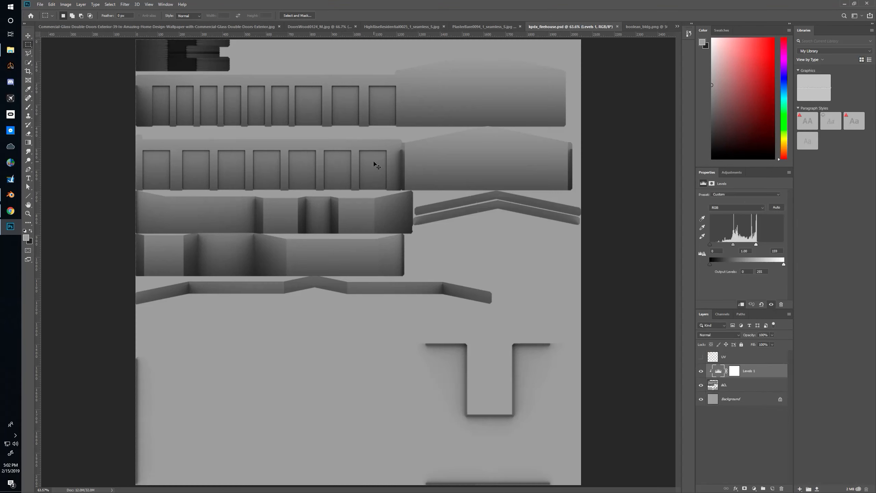
drag(763, 375, 757, 404)
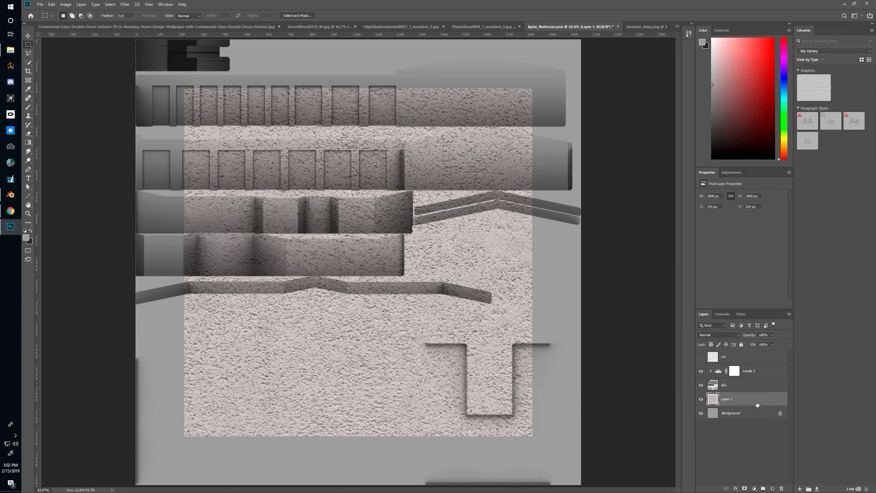
Scale the stucco on Layer 1 down to about 351 px square in the empty area below the wall strips
click(726, 389)
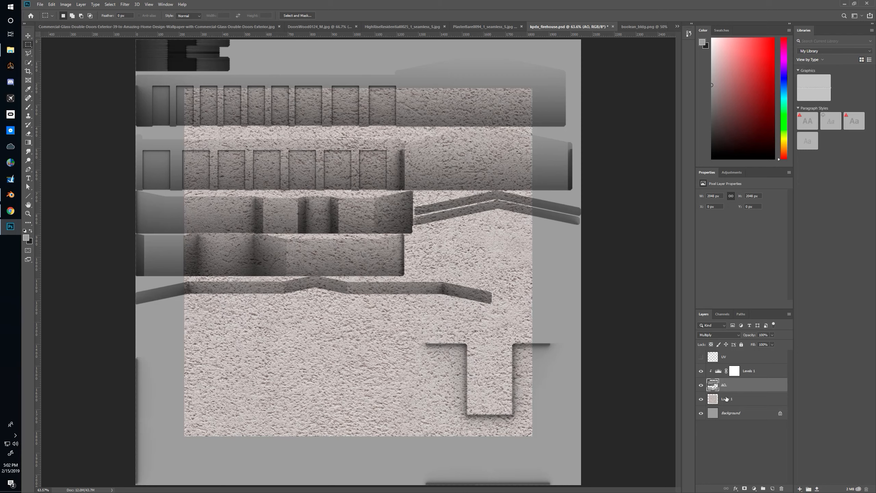
click(726, 398)
click(726, 388)
click(735, 403)
key(ctrl+t)
drag(530, 90, 397, 224)
drag(365, 268, 279, 361)
key(Return)
key(ctrl+1)
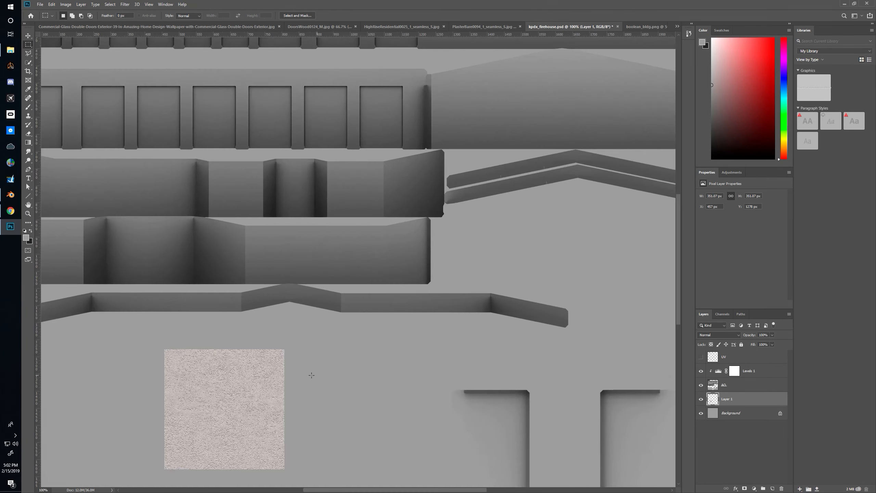
Scale the stucco tile down further to about 242 px square
drag(307, 373, 423, 288)
drag(377, 313, 443, 360)
key(ctrl+t)
drag(500, 284, 462, 321)
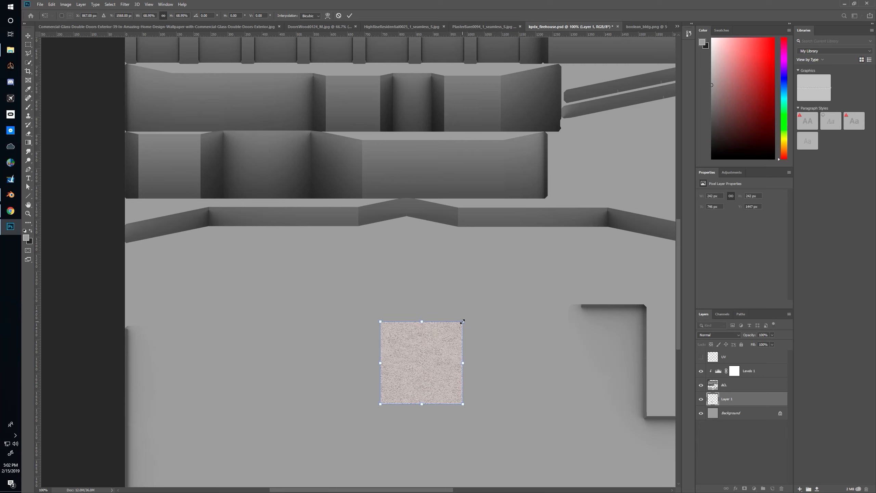
key(Return)
Move the stucco tile up onto the start of the first wall strip
drag(437, 354, 398, 152)
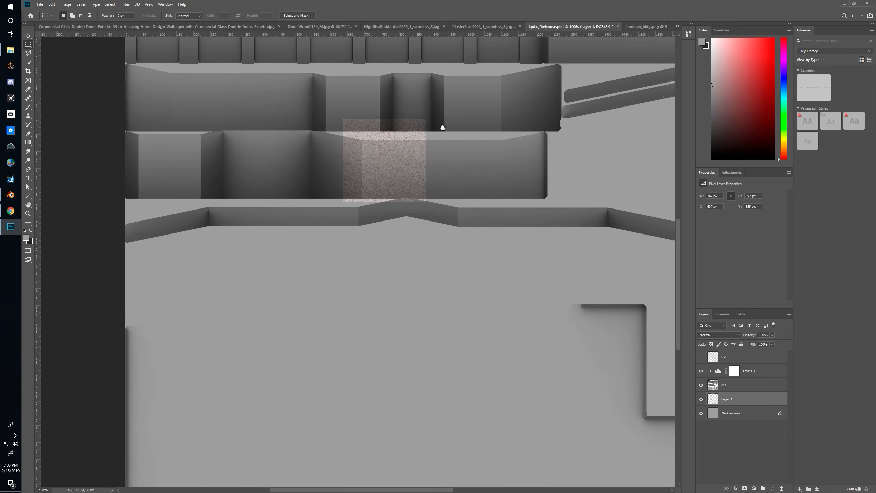
drag(442, 127, 482, 385)
drag(409, 429, 275, 188)
Duplicate the stucco tile side by side along the whole first wall strip and show the UV layer
key(ctrl+a)
drag(223, 161, 325, 156)
key(ctrl+h)
key(ctrl+h)
drag(175, 170, 268, 170)
click(701, 357)
drag(287, 250, 427, 196)
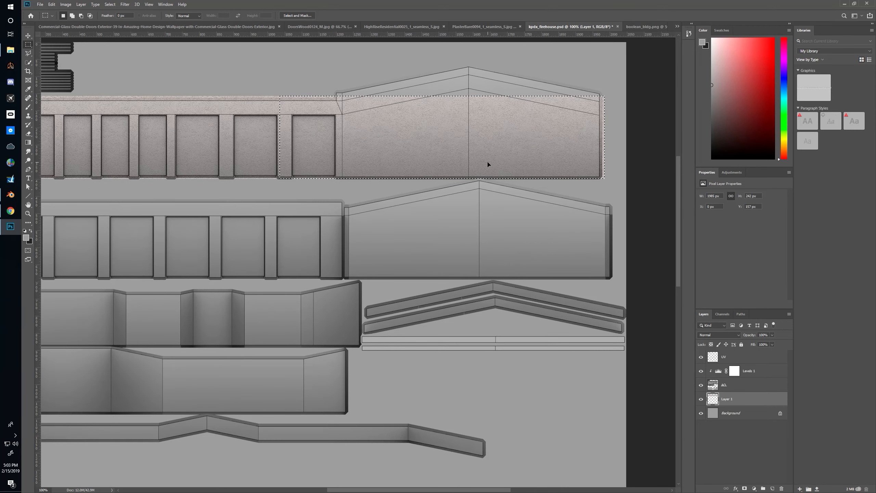
click(358, 65)
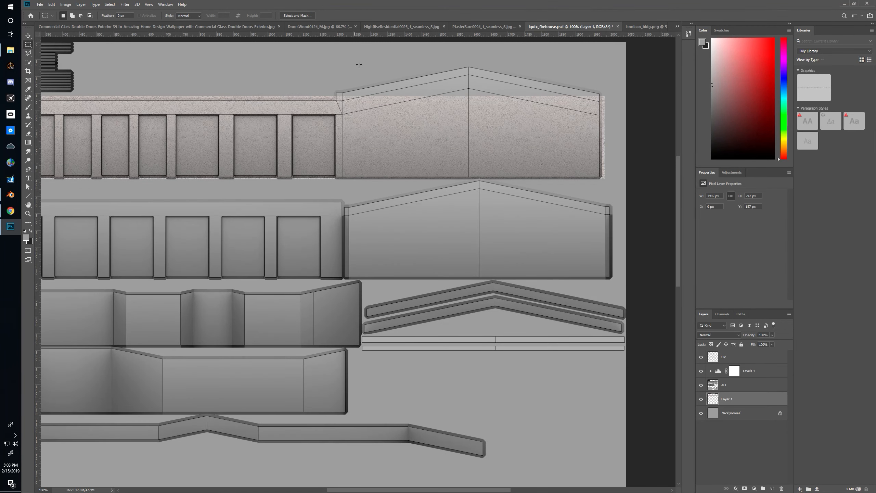
Copy pieces of the stucco over the first strip's gable peak and over the second wall strip with its gable
drag(388, 138, 571, 132)
key(ctrl+d)
mouse_move(482, 131)
mouse_down()
mouse_move(468, 133)
mouse_move(483, 170)
mouse_move(529, 166)
mouse_up()
mouse_move(292, 172)
mouse_down()
mouse_move(489, 145)
mouse_move(326, 150)
mouse_move(517, 146)
mouse_up()
drag(269, 62, 605, 201)
drag(309, 144, 406, 238)
drag(282, 123, 625, 199)
drag(373, 201, 544, 172)
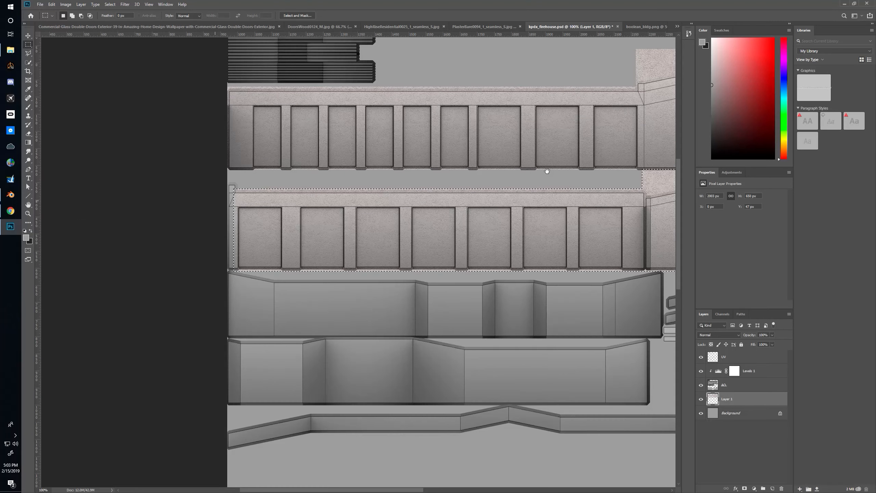
Cover the bare left end of the second wall strip with copied stucco and check it with the UV layer briefly hidden
drag(380, 244, 402, 243)
key(ctrl+d)
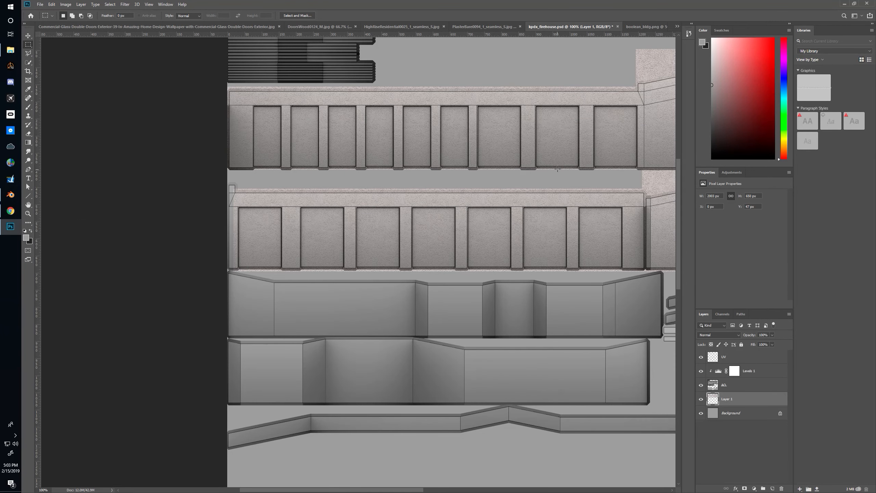
drag(670, 261, 241, 259)
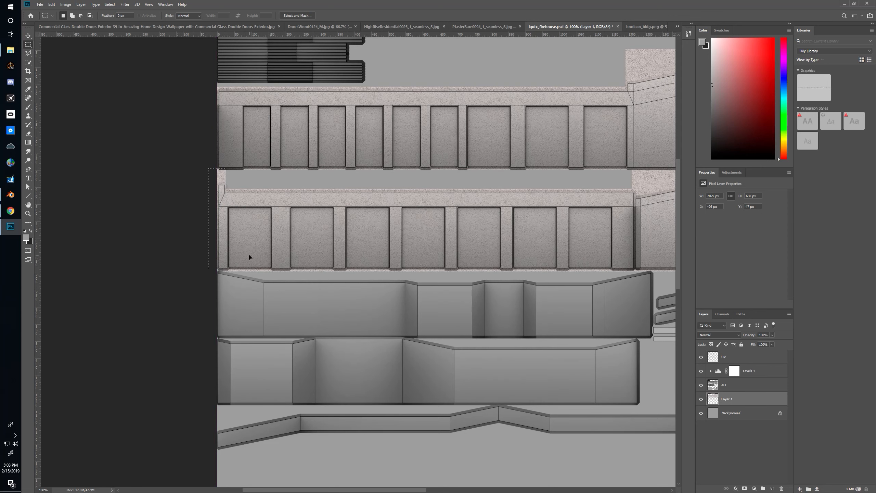
drag(350, 198, 238, 214)
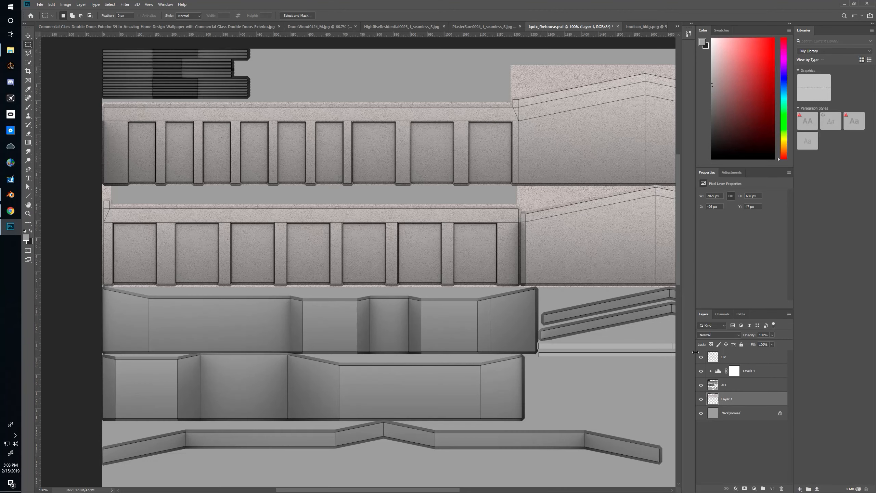
click(701, 357)
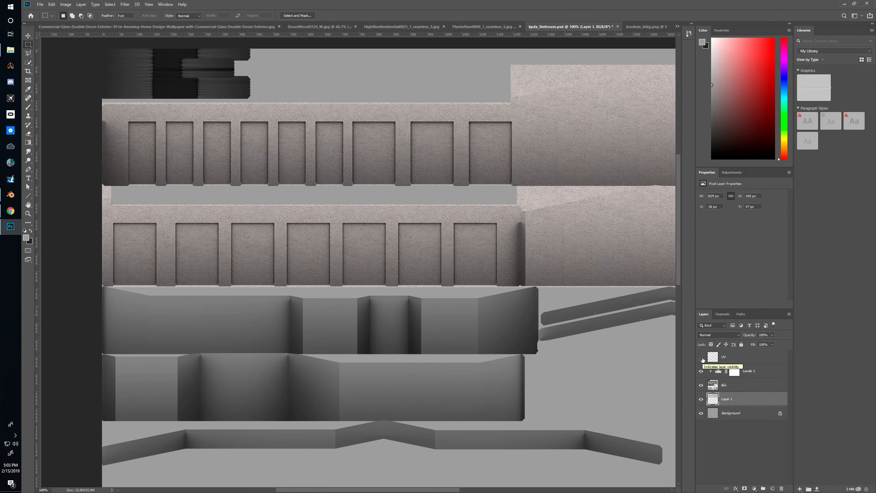
click(701, 357)
Copy a section of stucco over the third and fourth wall strips
drag(387, 313, 416, 192)
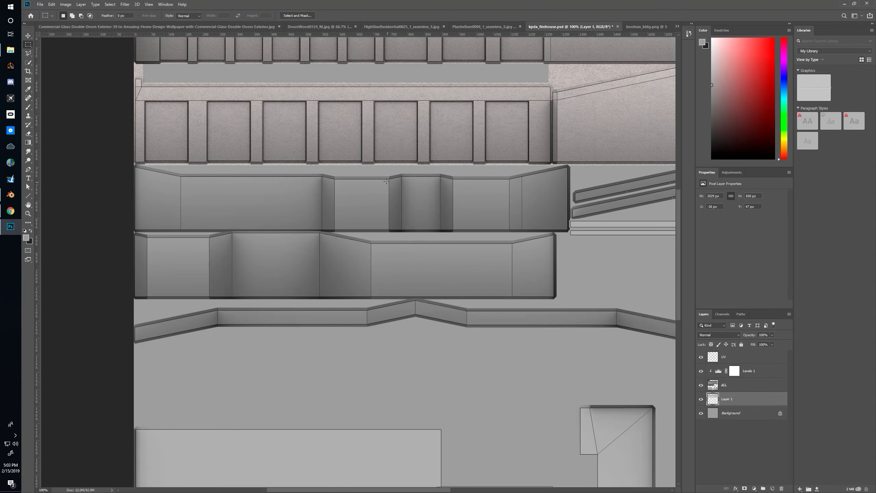
drag(172, 156, 181, 193)
drag(124, 115, 570, 256)
drag(142, 148, 612, 203)
drag(422, 177, 395, 136)
drag(354, 183, 357, 257)
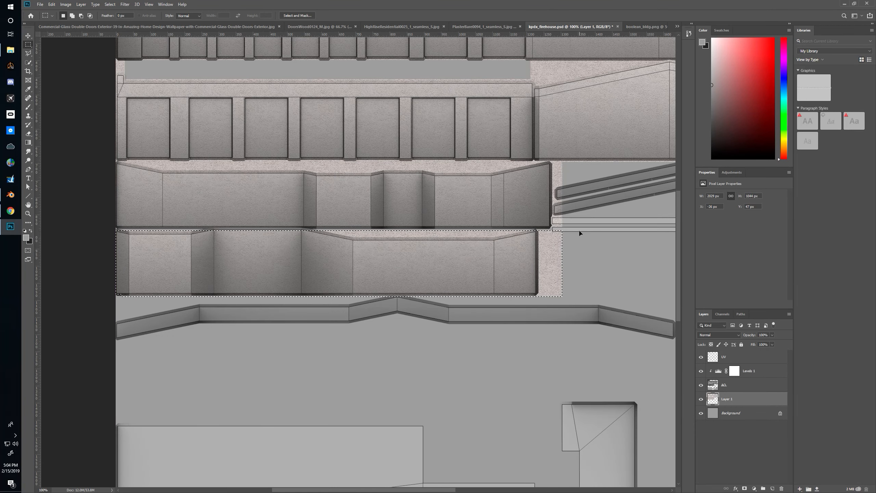
Remove the excess stucco beyond the right ends of the fourth and third wall strips
drag(594, 204, 538, 314)
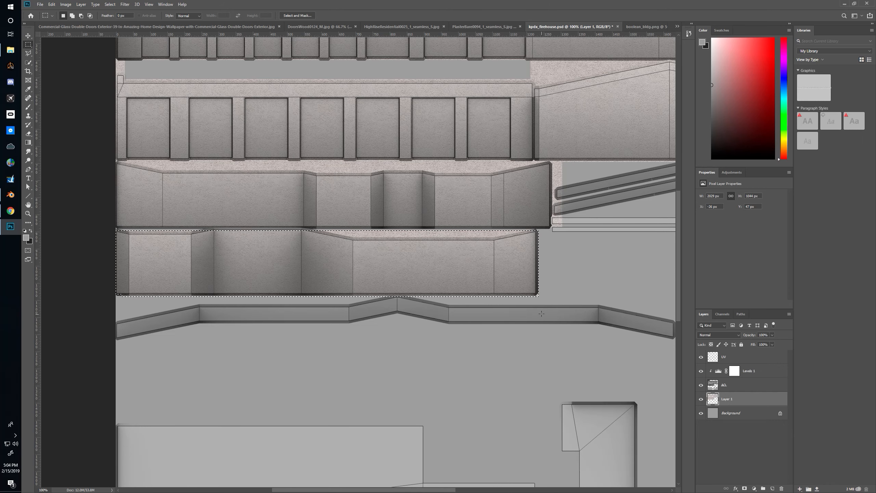
key(ctrl+d)
drag(442, 243, 347, 257)
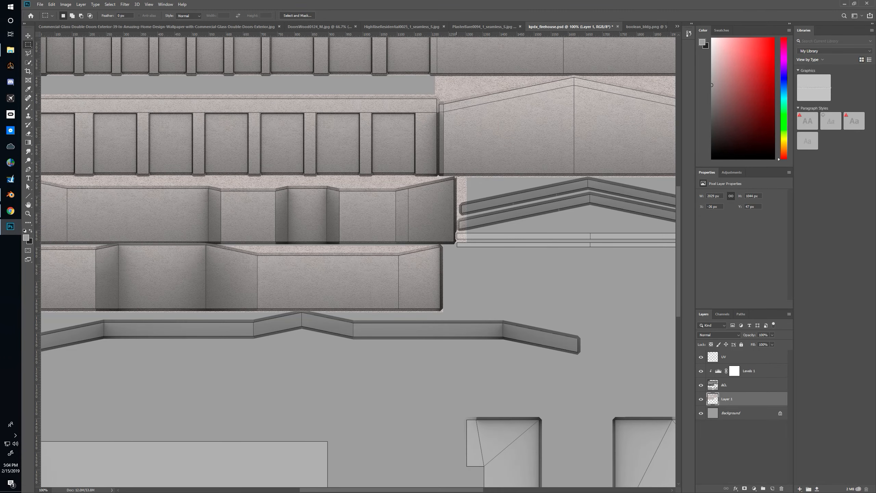
drag(455, 176, 530, 297)
key(Delete)
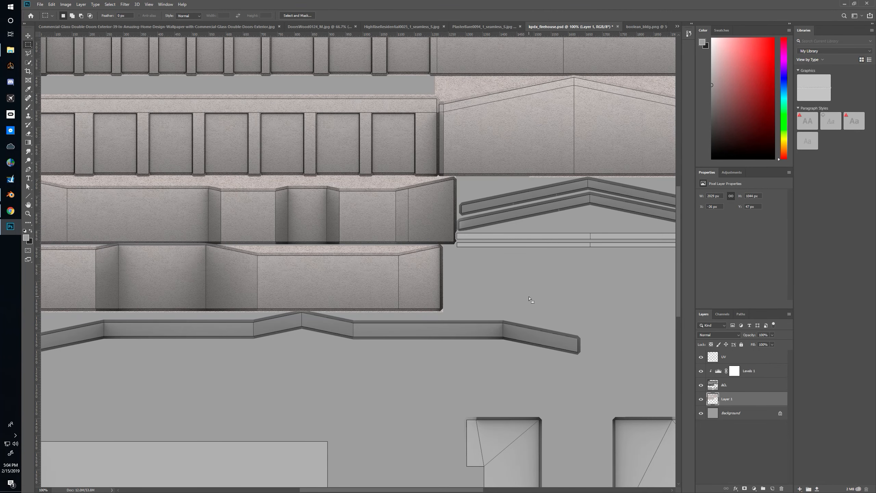
Copy stucco over the long peaked fascia strip below the wall strips
drag(269, 250, 332, 245)
drag(81, 95, 582, 342)
drag(617, 287, 416, 279)
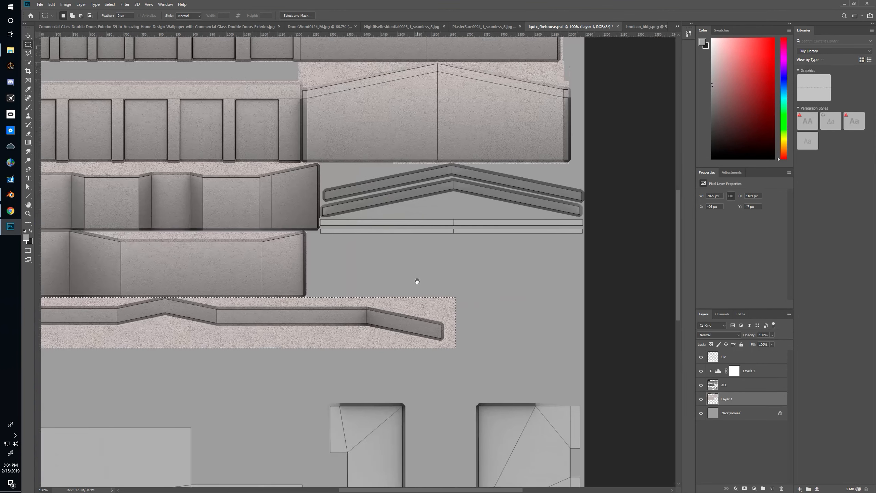
Copy stucco over the two gabled trim strips beside the third wall strip
drag(159, 333, 583, 207)
key(ctrl+d)
mouse_move(428, 182)
mouse_down()
mouse_move(524, 157)
mouse_move(527, 147)
mouse_up()
drag(508, 216, 424, 145)
mouse_move(334, 301)
mouse_down()
mouse_move(438, 143)
mouse_move(432, 482)
mouse_up()
mouse_move(438, 245)
mouse_down()
mouse_move(278, 360)
mouse_move(584, 360)
mouse_up()
mouse_move(212, 274)
mouse_down()
mouse_move(289, 299)
mouse_move(198, 193)
mouse_up()
drag(301, 223, 228, 224)
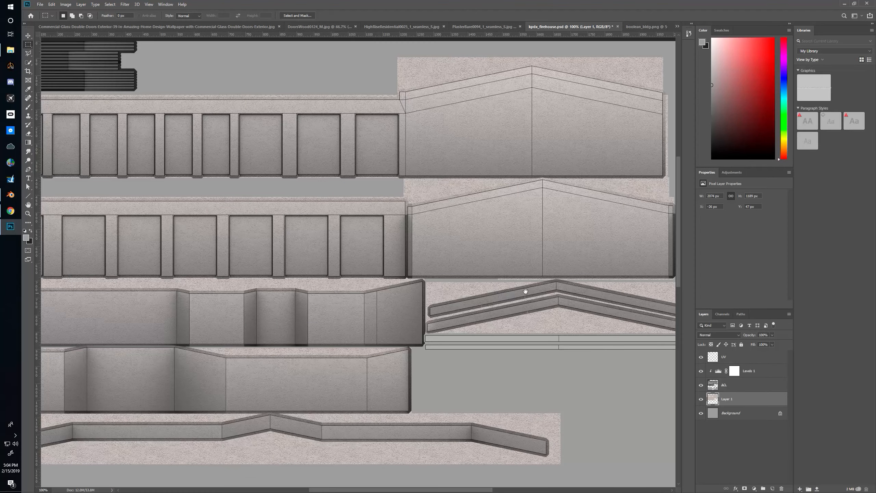
Hide the UV layer and brighten the stucco on Layer 1 using Levels with the midtone input at 1.53
click(700, 357)
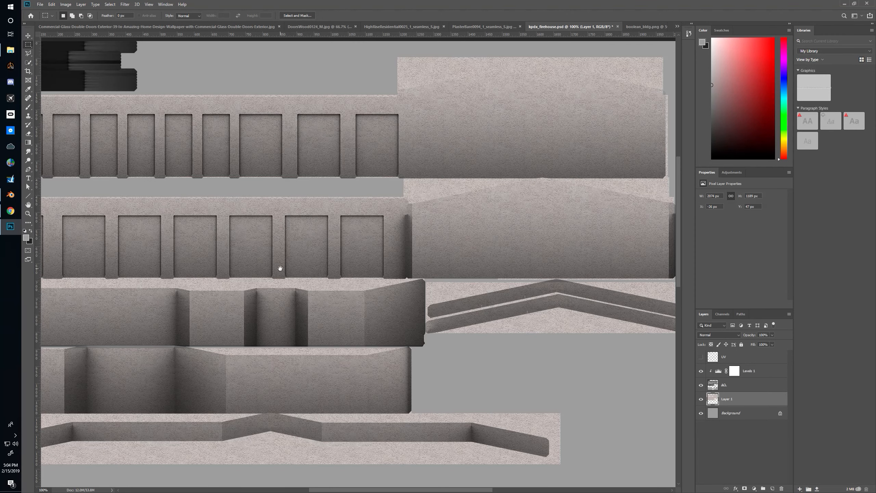
mouse_move(279, 268)
mouse_down()
mouse_move(358, 254)
mouse_move(223, 250)
mouse_move(382, 250)
mouse_up()
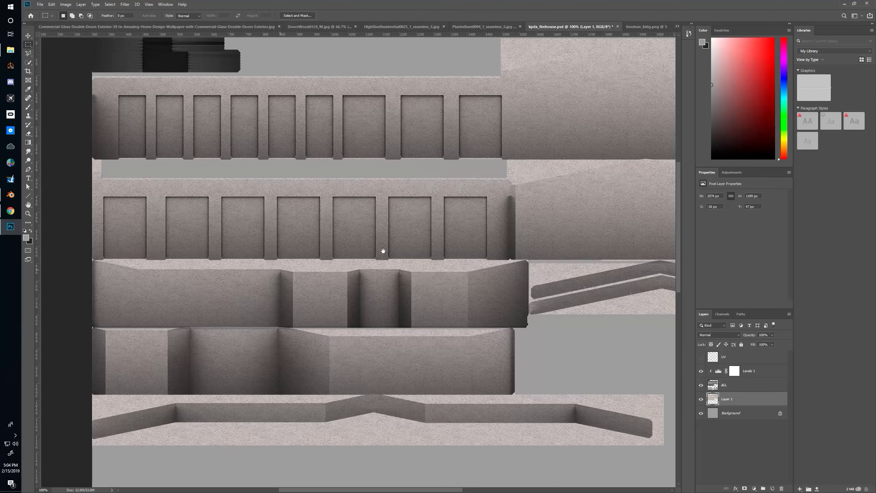
key(ctrl+l)
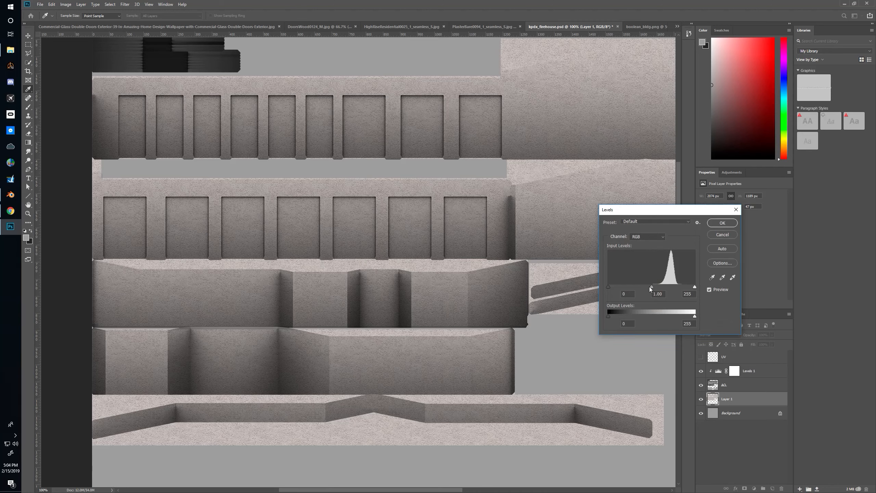
drag(652, 286, 646, 285)
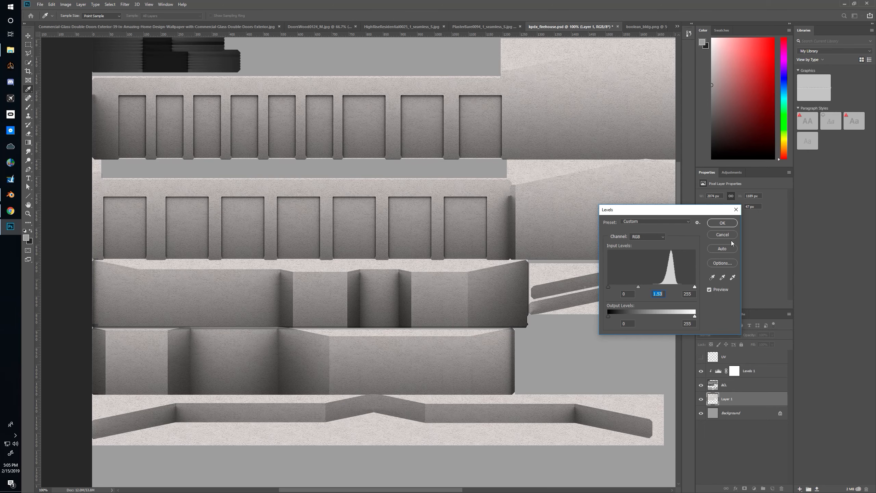
click(713, 224)
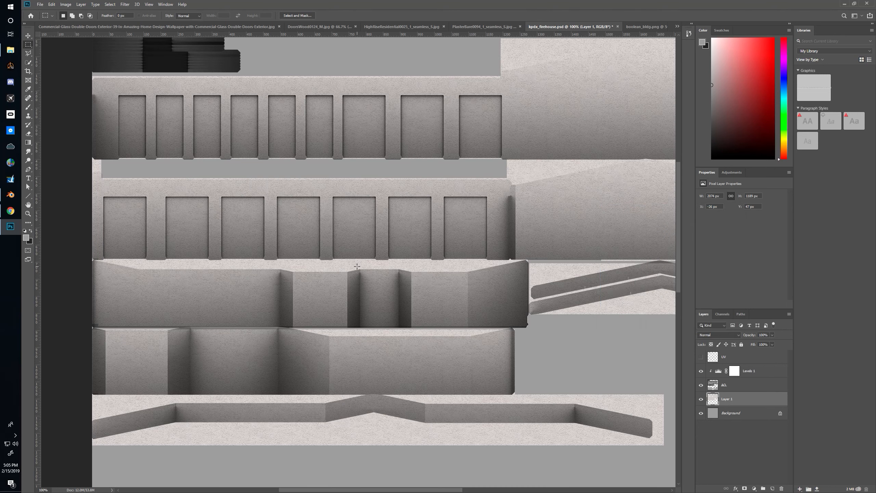
Save kpdx_firehouse.psd, switch to Blender, and reload the building's texture image
key(ctrl+s)
key(alt+Tab)
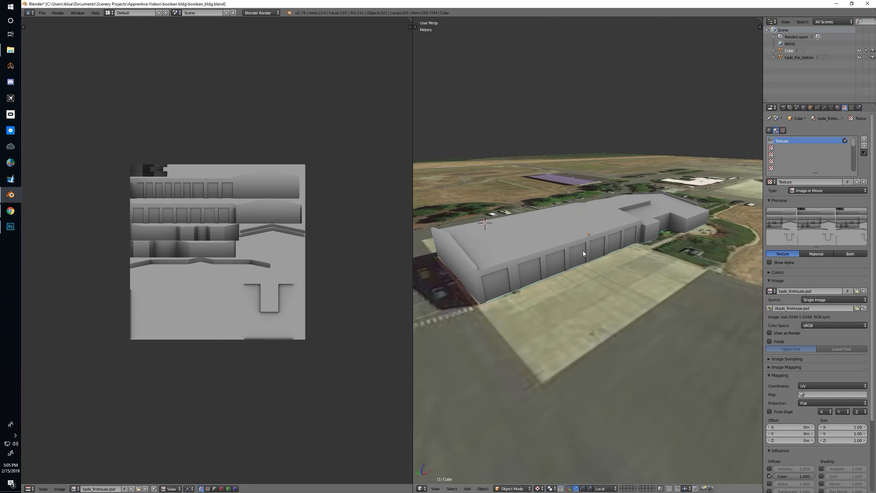
click(863, 308)
Examine the stucco's scale and appearance on the building's garage bay side up close and from farther away
scroll(593, 286, down, 8)
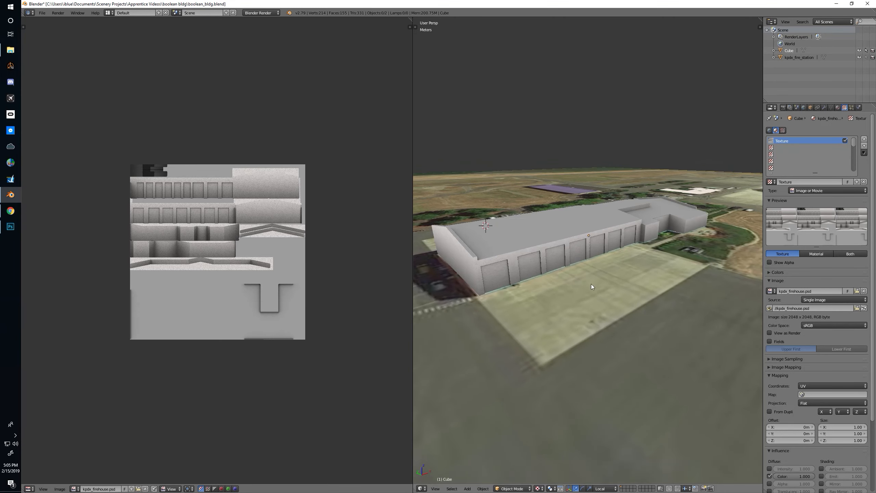
scroll(570, 263, down, 1)
drag(527, 233, 540, 261)
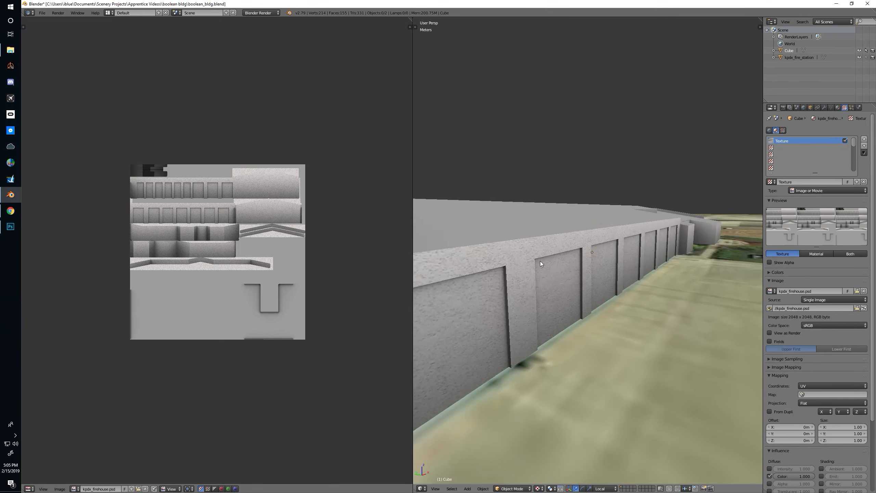
scroll(555, 271, down, 3)
mouse_move(559, 294)
mouse_down()
mouse_move(584, 293)
mouse_move(493, 291)
mouse_move(576, 304)
mouse_move(566, 292)
mouse_up()
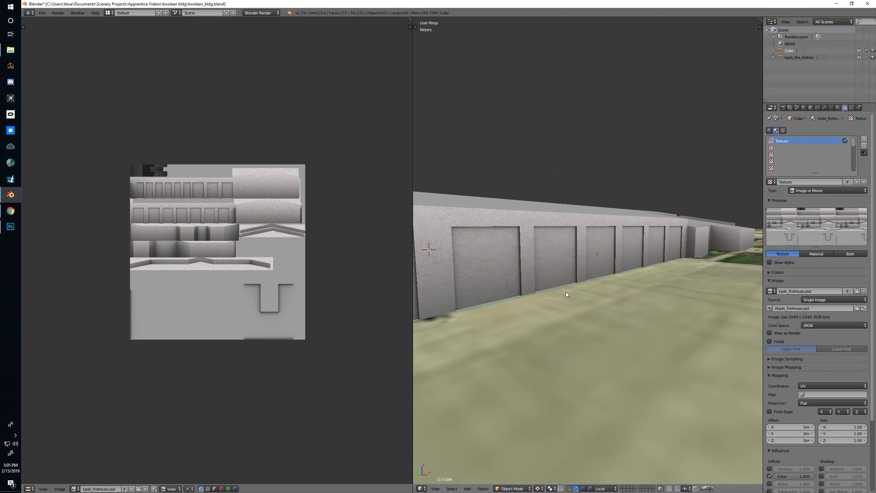
scroll(565, 291, down, 2)
drag(655, 288, 599, 293)
scroll(599, 292, up, 2)
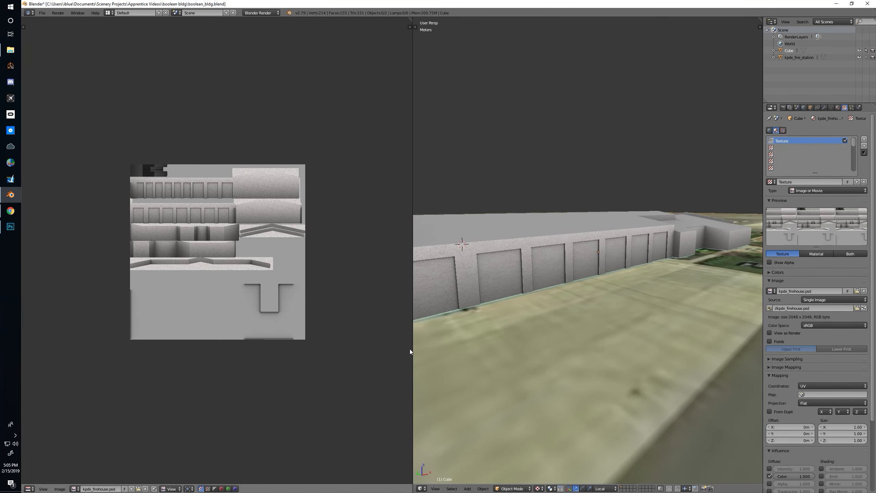
Widen the 3D viewport and examine the stucco brightness on the gabled end wall and bay side
drag(412, 351, 268, 350)
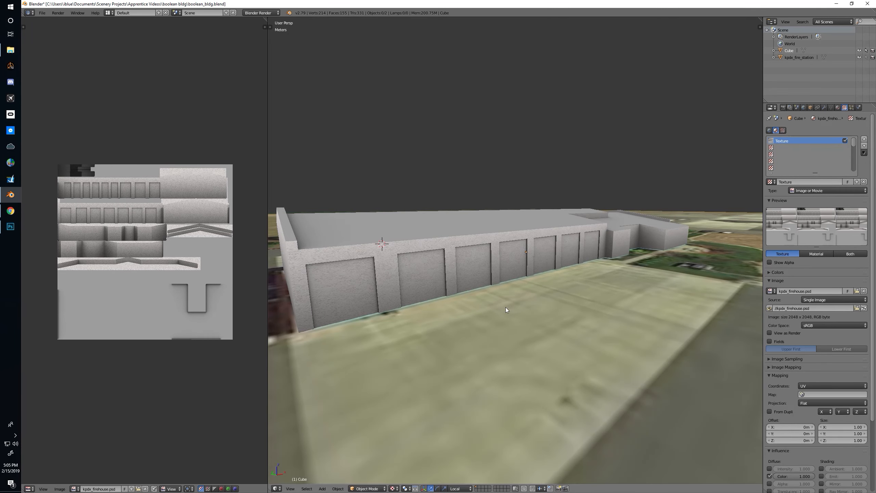
scroll(506, 306, down, 2)
drag(498, 291, 524, 297)
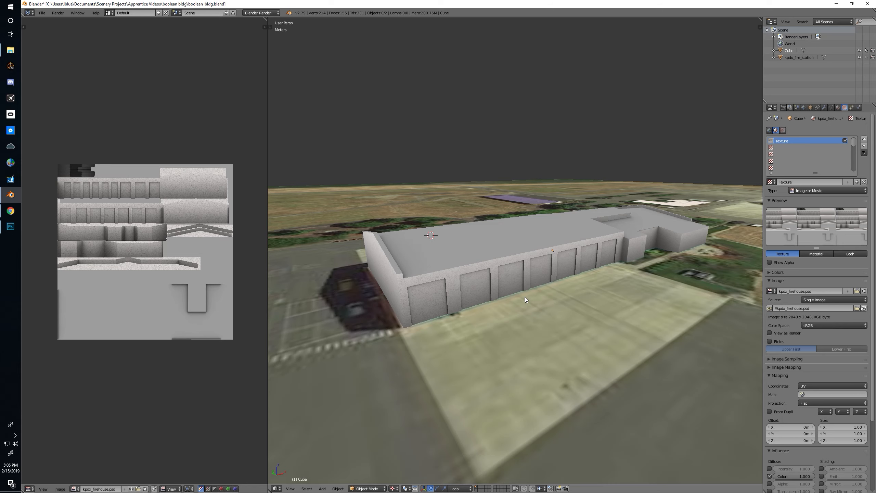
scroll(525, 297, up, 2)
drag(525, 297, 470, 225)
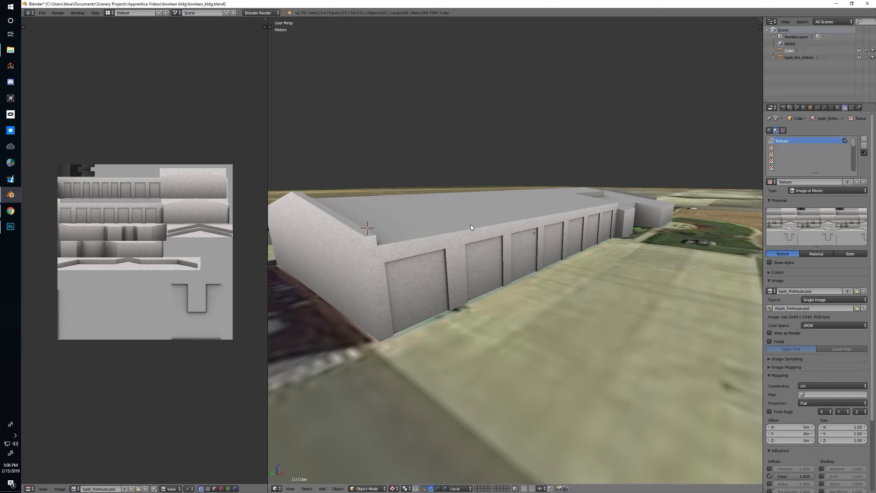
Switch to Photoshop and brighten the stucco on Layer 1 using Levels with the midtone input at 1.29
key(alt+Tab)
drag(364, 192, 420, 198)
key(ctrl+l)
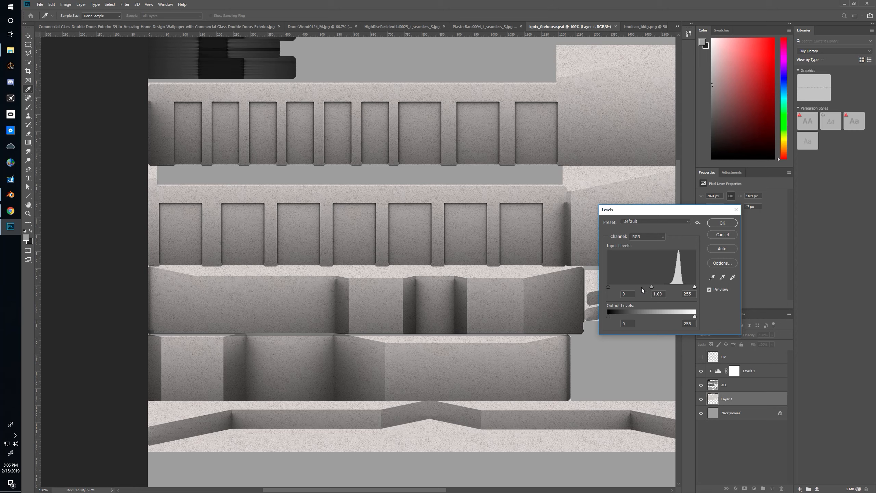
drag(651, 287, 647, 287)
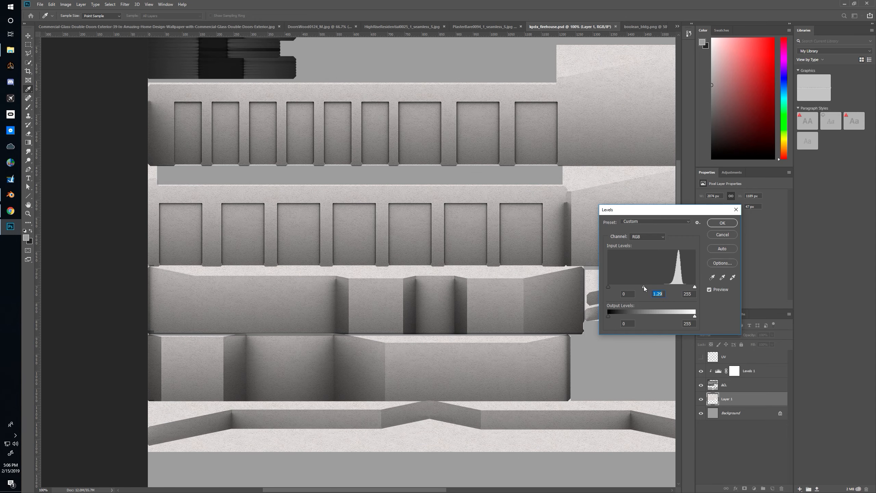
click(722, 223)
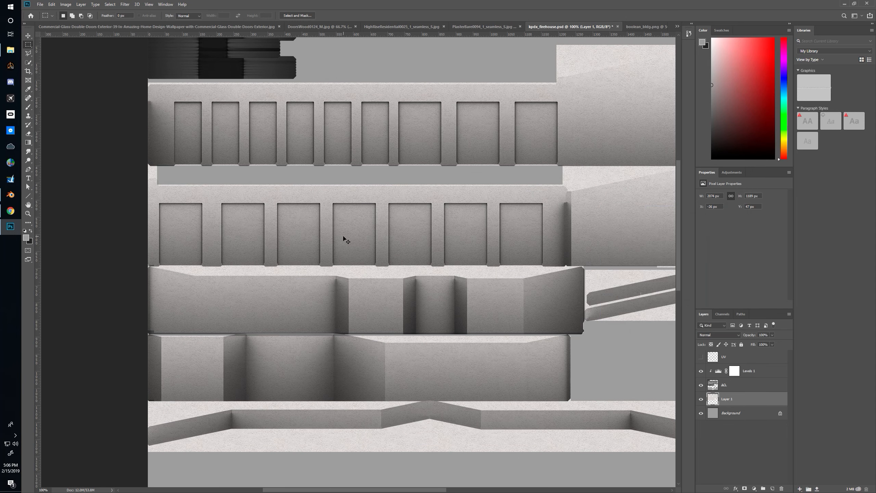
Check the brightened stucco grain up close, then switch to Blender and reload the building's texture image
key(ctrl+plus)
key(ctrl+plus)
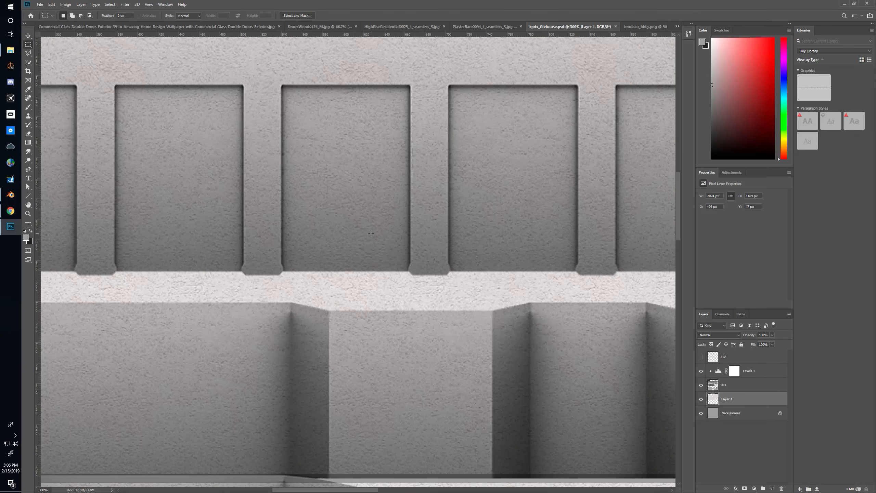
key(ctrl+minus)
key(ctrl+minus)
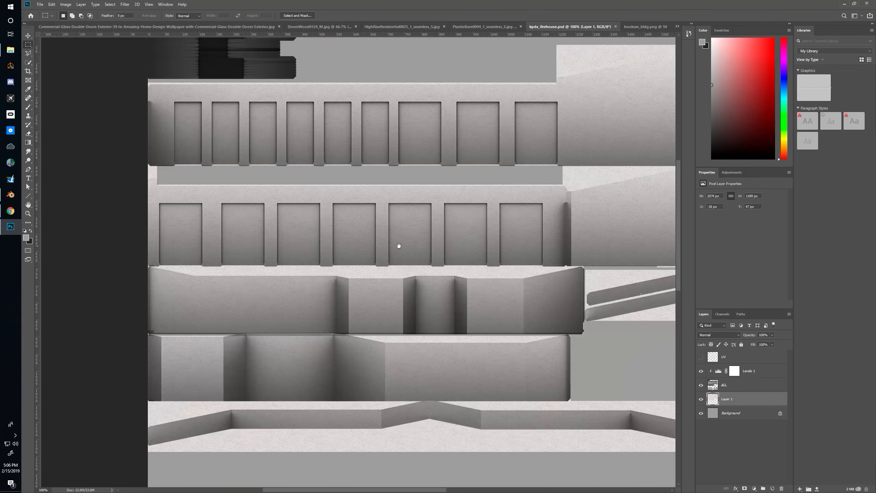
drag(394, 245, 280, 249)
key(alt+Tab)
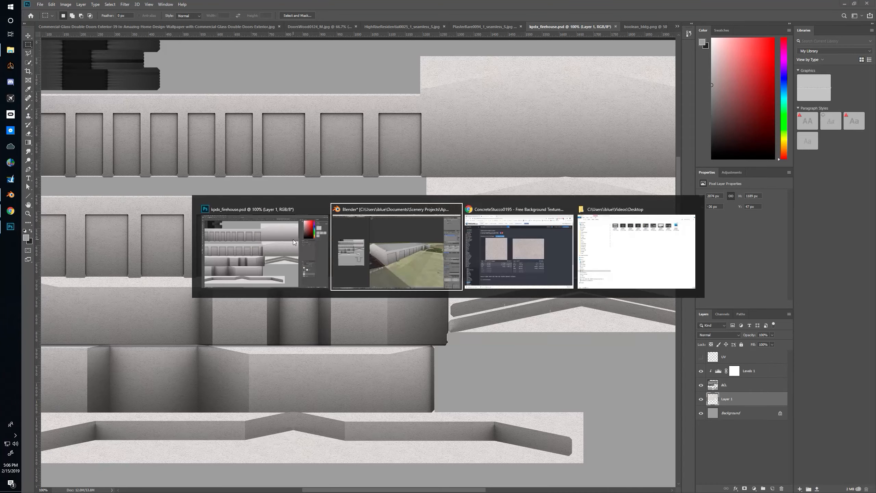
click(865, 308)
mouse_move(460, 272)
mouse_down()
mouse_move(485, 268)
mouse_move(455, 267)
mouse_up()
Switch to Chrome and examine the fire station's wall and roof colors in the Google Maps 3D view
key(alt+Tab)
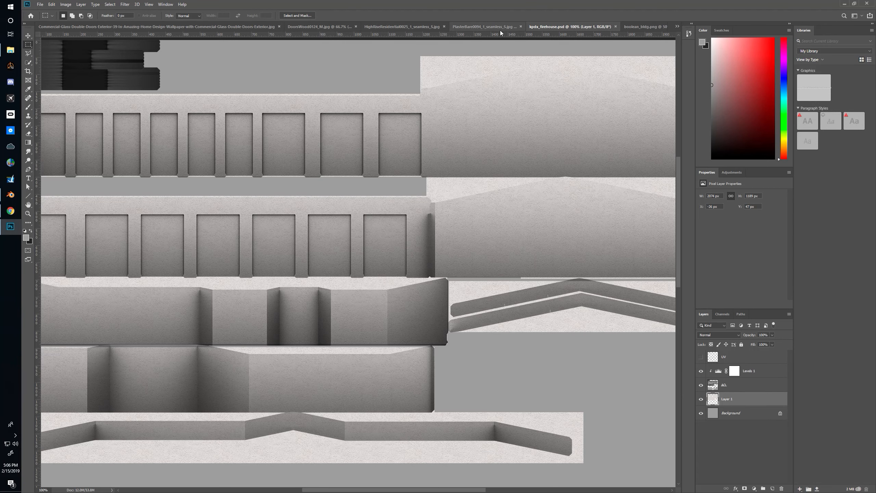
key(alt+Tab)
key(alt+Tab)
click(176, 49)
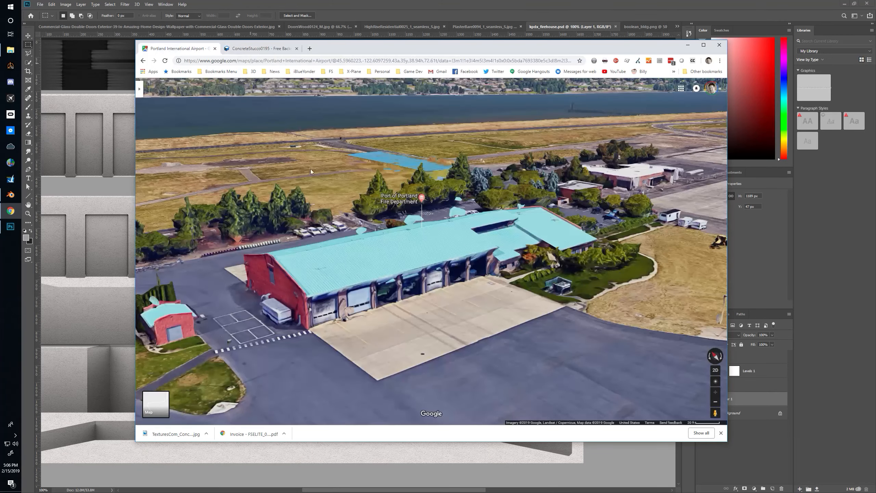
mouse_move(382, 306)
mouse_down()
mouse_move(569, 299)
mouse_move(461, 306)
mouse_move(368, 299)
mouse_up()
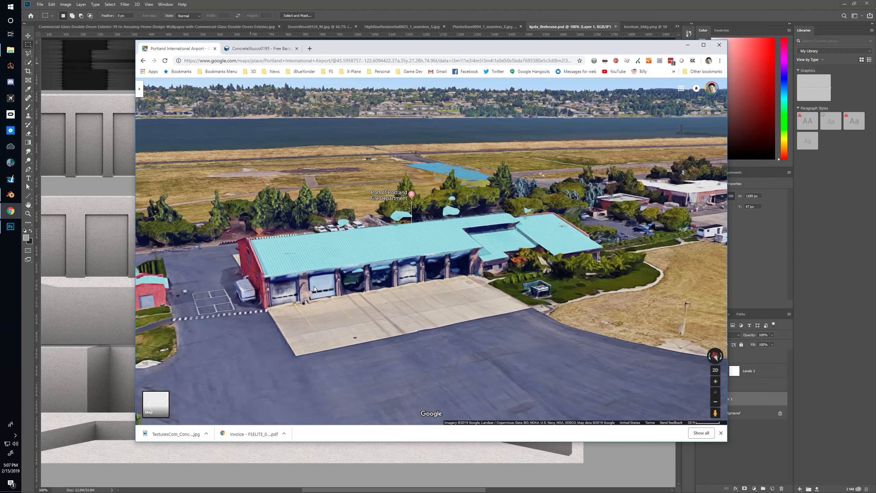
Return to Photoshop and colorize the Layer 1 stucco with a pale pinkish-beige tint using Hue/Saturation
key(alt+Tab)
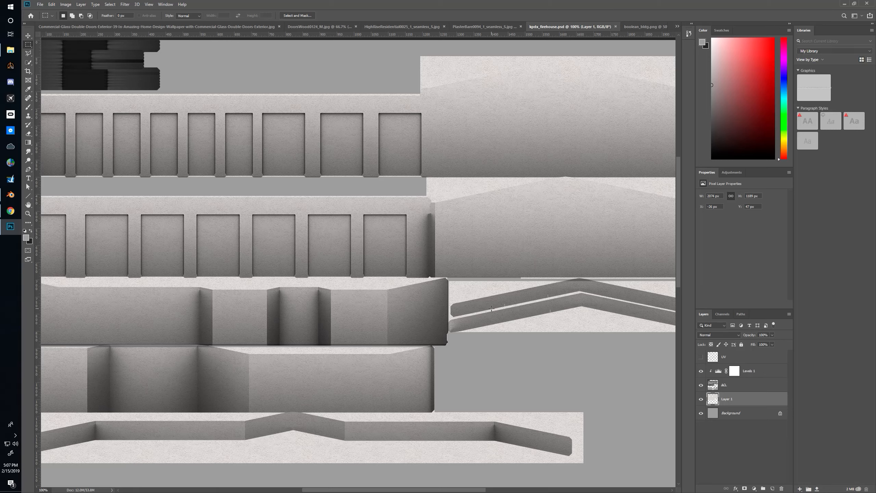
key(ctrl+u)
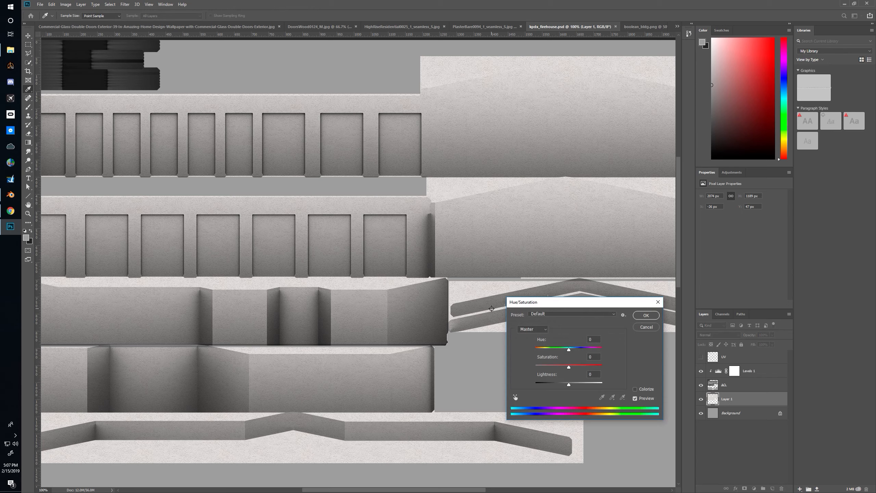
drag(535, 303, 543, 119)
click(645, 204)
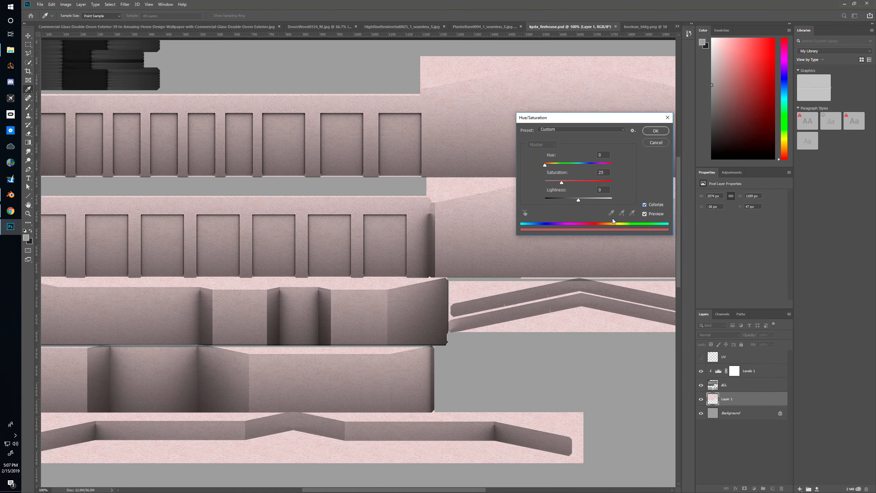
click(547, 165)
drag(562, 182, 567, 183)
click(648, 133)
Switch to Blender, reload the building's texture image, and examine the tinted stucco and the bare roof
key(alt+Tab)
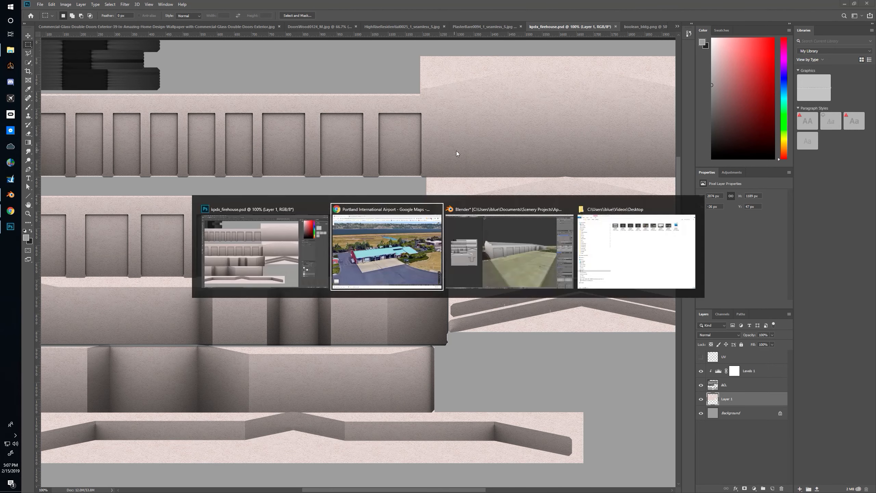
key(alt+Tab)
key(alt+Tab)
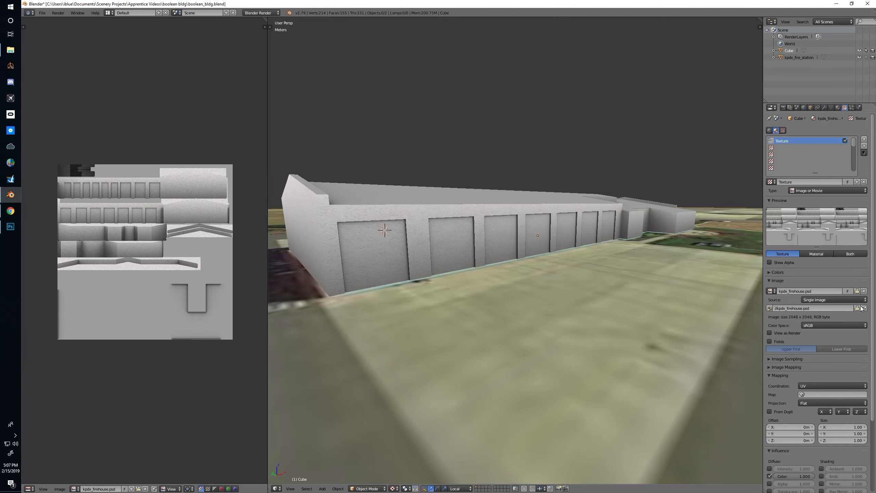
drag(529, 306, 556, 321)
key(alt+Tab)
key(alt+Tab)
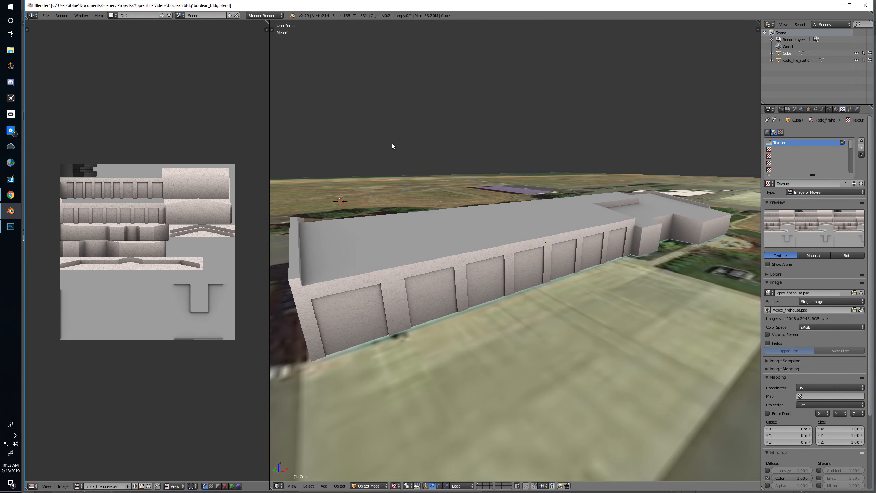
drag(464, 201, 425, 242)
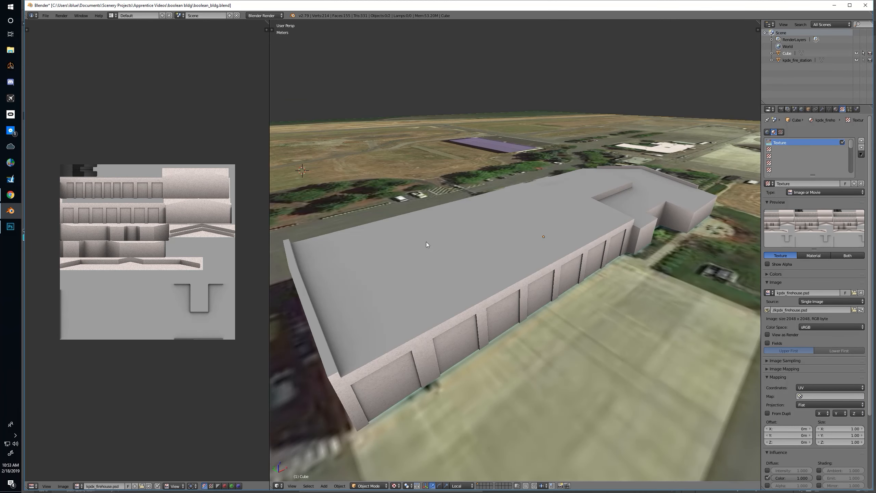
mouse_move(597, 213)
mouse_down()
mouse_move(583, 218)
mouse_move(582, 208)
mouse_up()
Switch to Chrome and examine the fire station's ribbed roof in the Google Maps 3D view
key(alt+Tab)
key(alt+Tab)
key(alt+Tab)
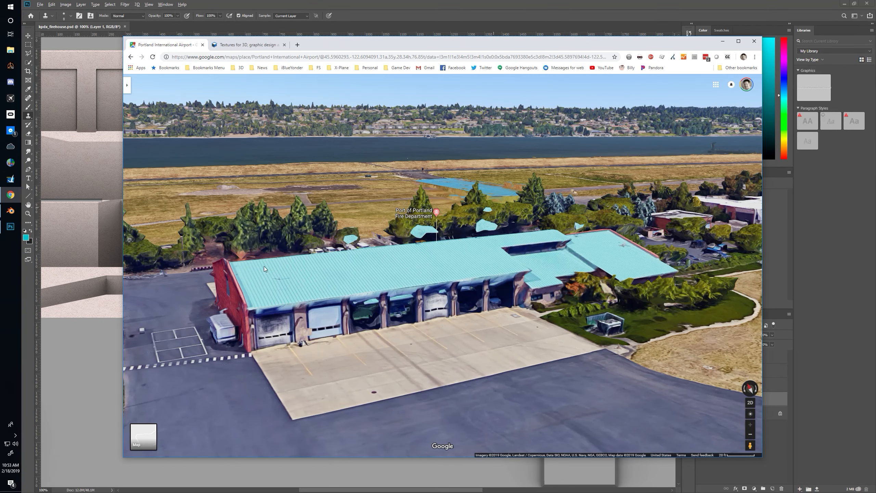
Return to Photoshop and show the UV layer over the roof areas of kpdx_firehouse.psd
key(alt+Tab)
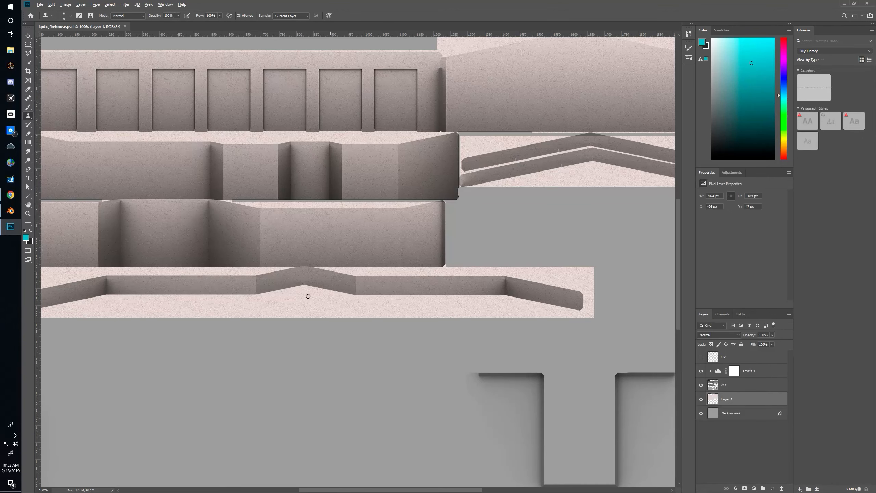
drag(308, 296, 284, 257)
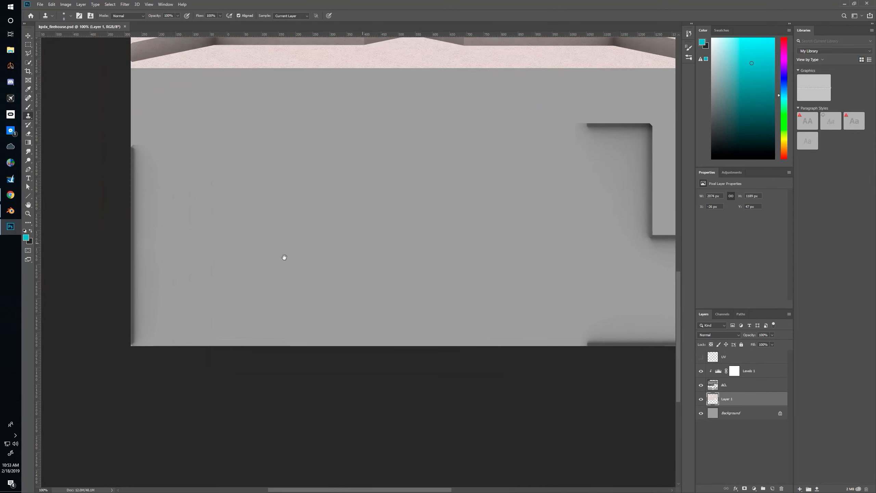
click(701, 357)
drag(478, 240, 418, 276)
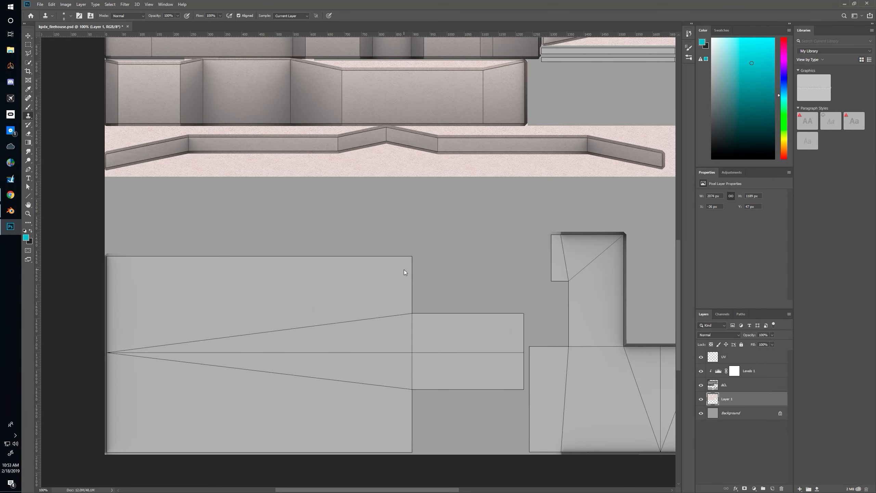
Open MetalPlatesNew0001_1_seamless_S.jpg from the metal texture library, copy the whole image, and close the file
key(ctrl+o)
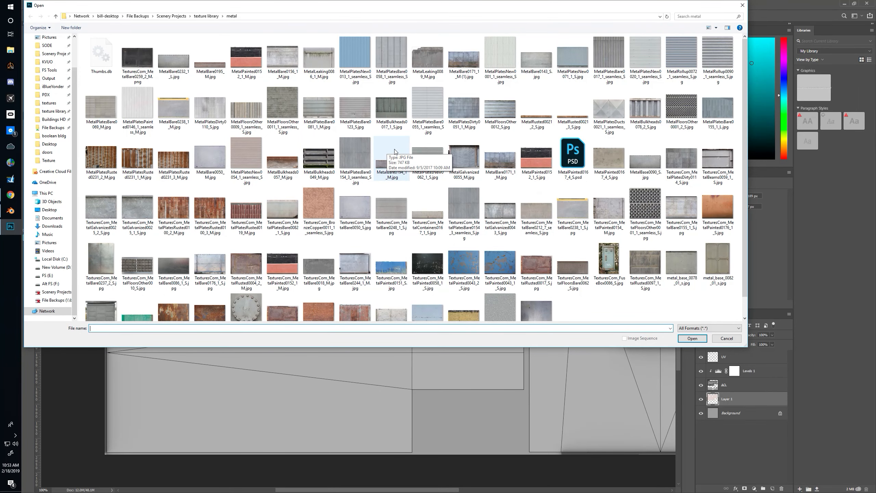
double_click(501, 56)
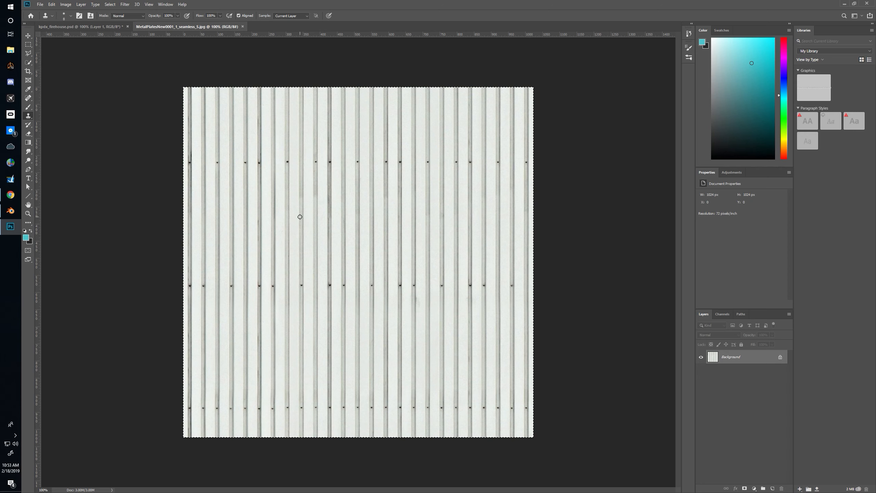
key(ctrl+w)
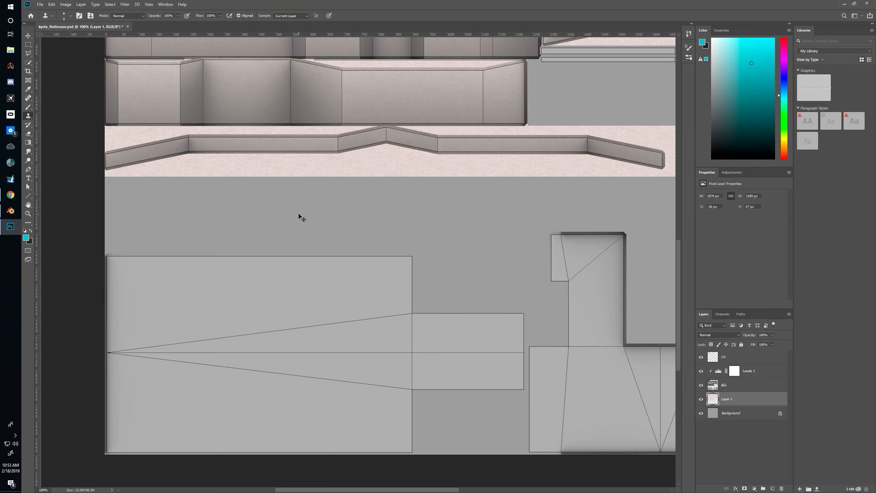
Paste the metal texture into the firehouse file and scale it to about 217 px wide at the main roof's lower outer corner
key(ctrl+v)
drag(395, 223, 280, 257)
key(Left)
key(Left)
key(Left)
key(Left)
key(Left)
key(Left)
key(ctrl+t)
drag(457, 103, 183, 380)
key(Return)
Stack a copy of the metal tile above the first, trim the metal above the roof's center line, and select the remaining strip
key(s)
key(ctrl+a)
ctrl+alt+drag(134, 409, 140, 336)
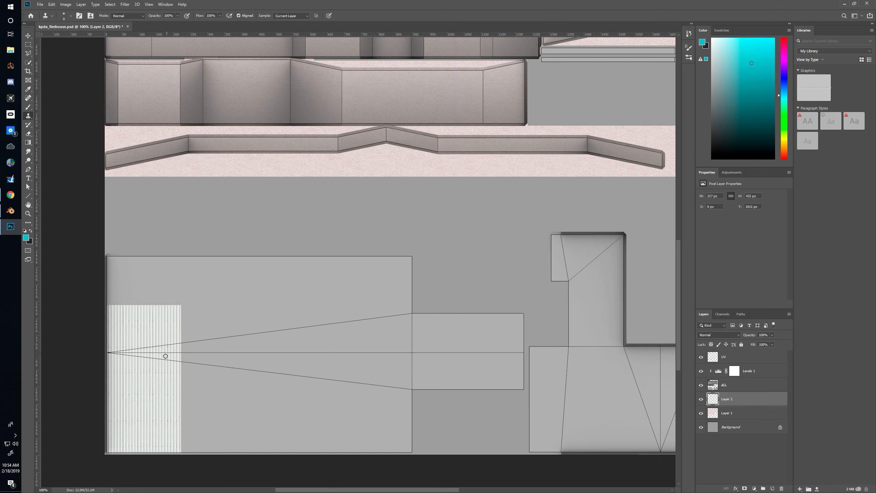
key(m)
mouse_move(105, 227)
mouse_down()
mouse_move(294, 352)
mouse_move(309, 352)
mouse_up()
key(Delete)
key(ctrl+d)
drag(85, 316, 221, 489)
Try to duplicate the selected metal strip upward, flip it vertically, and line it up with the lower strip
drag(169, 386, 168, 311)
click(52, 4)
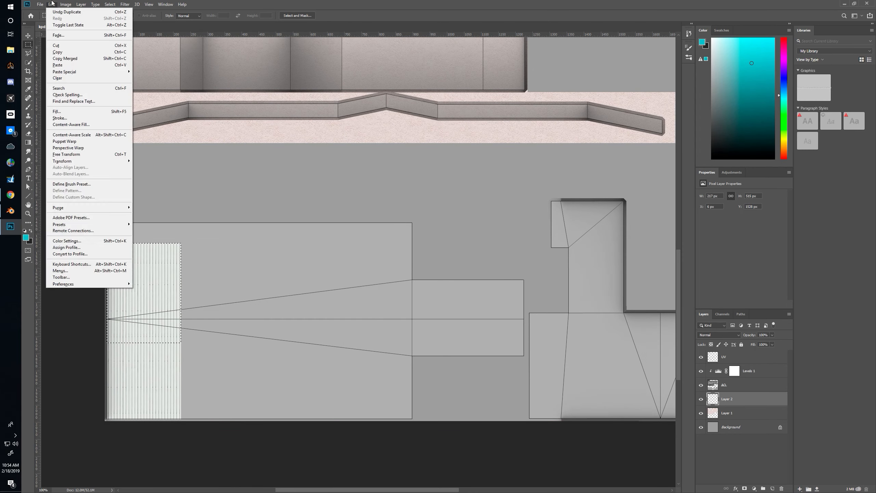
mouse_move(62, 161)
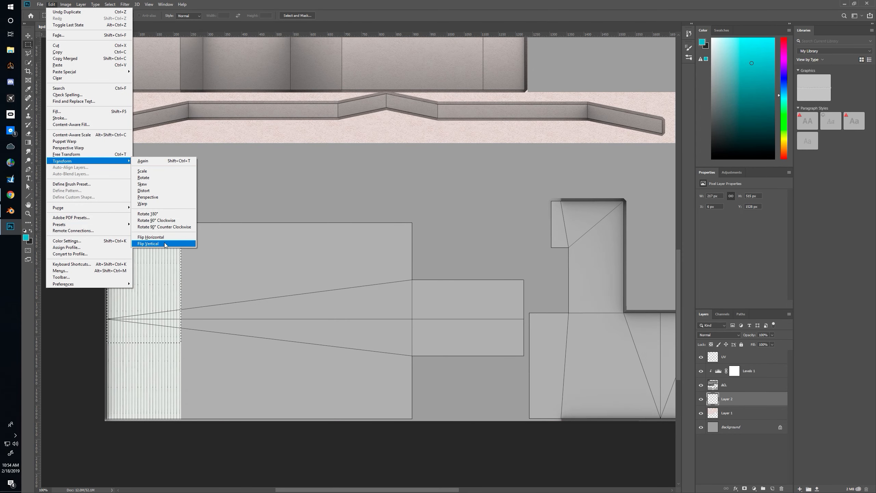
click(148, 244)
drag(157, 284, 152, 251)
key(ctrl+z)
key(ctrl+z)
key(ctrl+z)
key(ctrl+shift+Up)
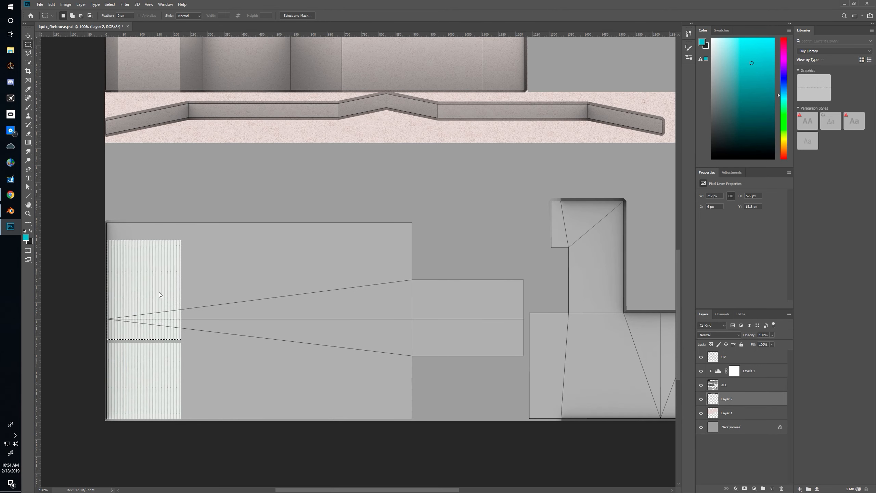
key(ctrl+z)
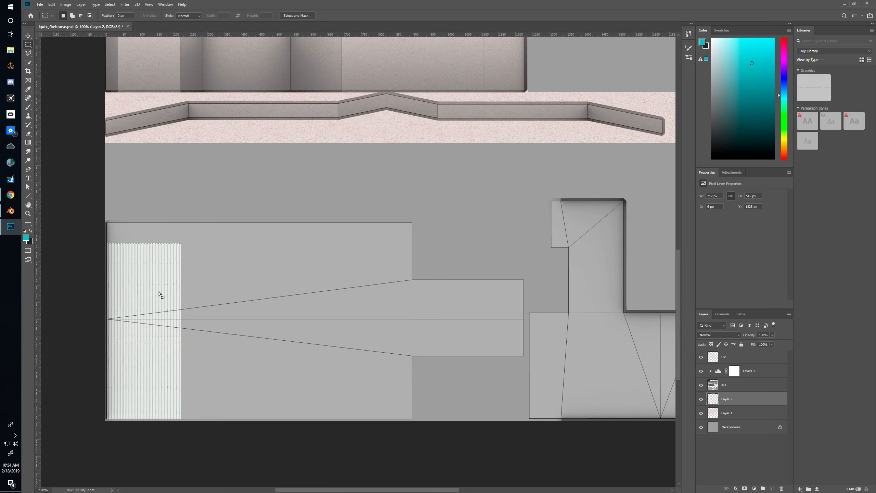
drag(160, 305, 164, 265)
key(ctrl+z)
key(ctrl+z)
Duplicate the selected metal strip onto the roof half above the center line and flip the copy vertically
drag(157, 358, 162, 254)
drag(163, 253, 162, 254)
click(51, 4)
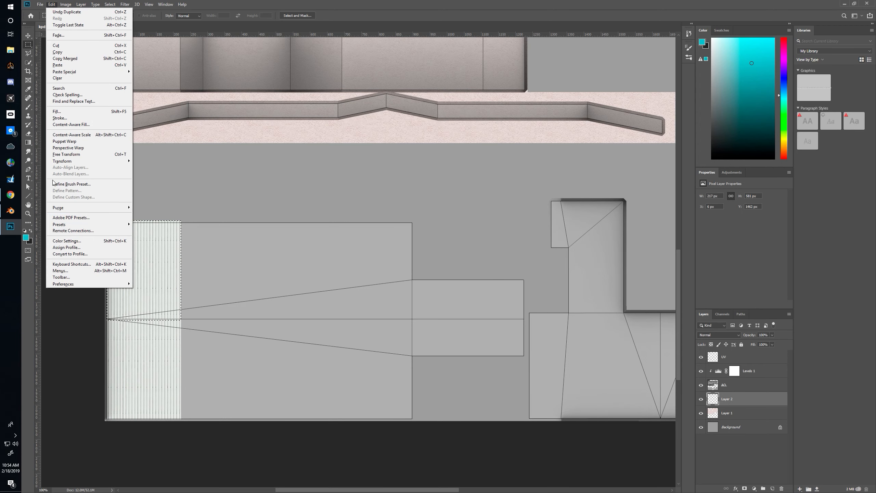
mouse_move(57, 160)
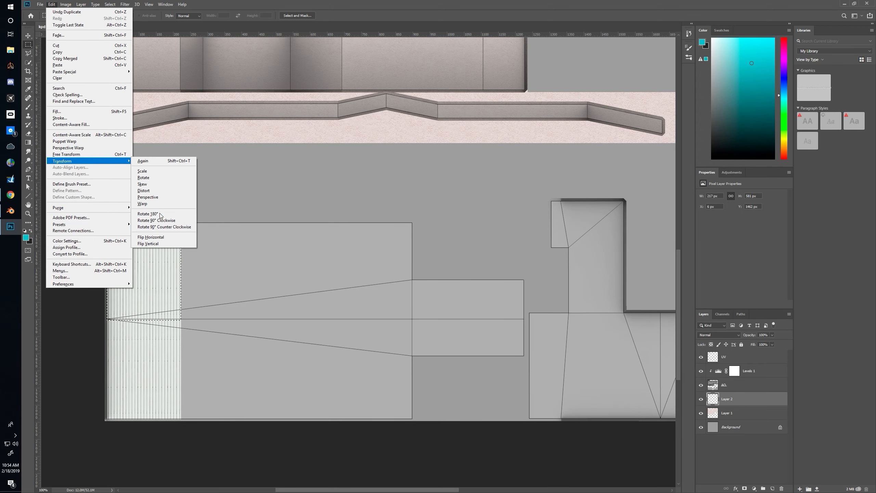
click(149, 244)
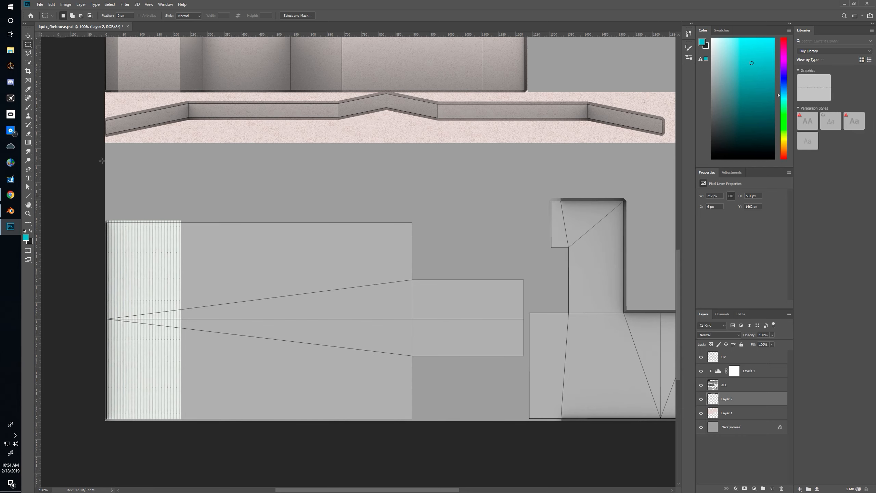
Duplicate the full-height metal strip alongside itself to cover about 433 px of the main roof's length
mouse_move(85, 191)
mouse_down()
mouse_move(192, 434)
mouse_move(245, 475)
mouse_up()
mouse_move(135, 308)
mouse_down()
mouse_move(237, 308)
mouse_move(209, 303)
mouse_up()
key(ctrl+d)
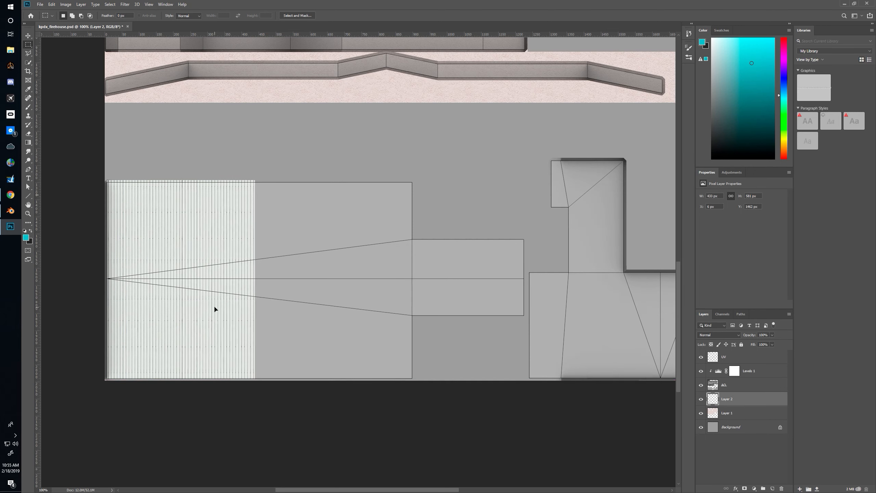
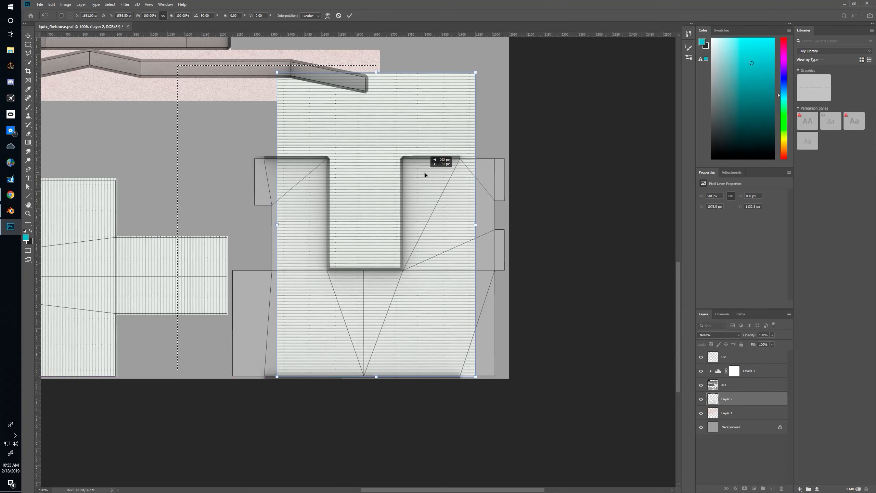
Nudge the 90°-rotated metal copy into line with the second roof's shaded T-shaped outline and apply the transform
key(shift+Left)
key(shift+Left)
key(shift+Left)
key(Left)
key(Left)
key(Left)
key(Left)
key(Left)
key(Left)
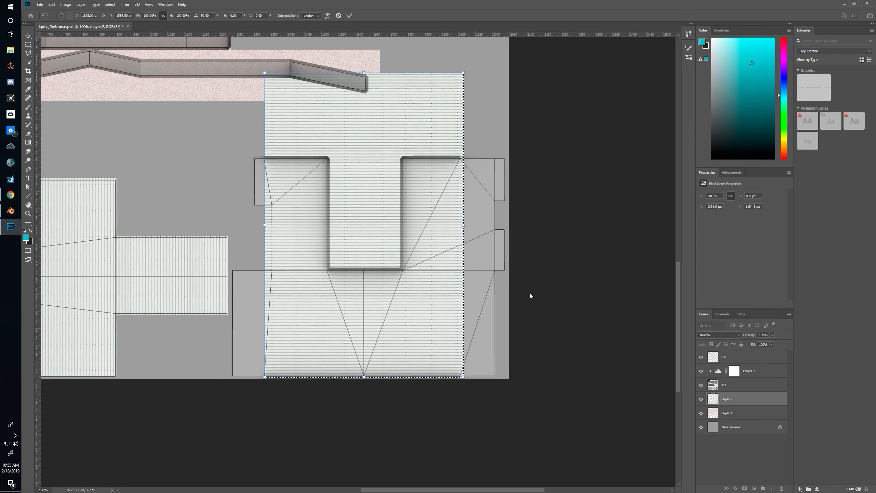
key(Return)
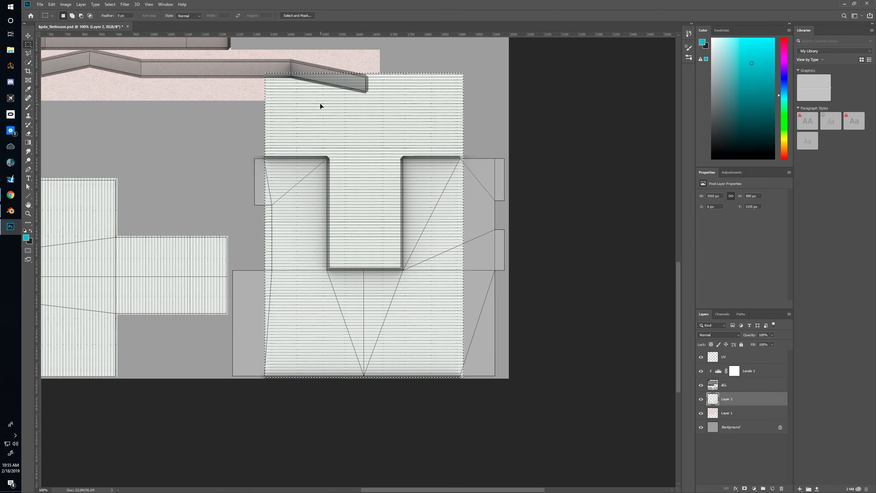
Delete the excess metal texture above the upper edge of the second roof's outline and clear the selection
drag(249, 67, 542, 154)
key(Delete)
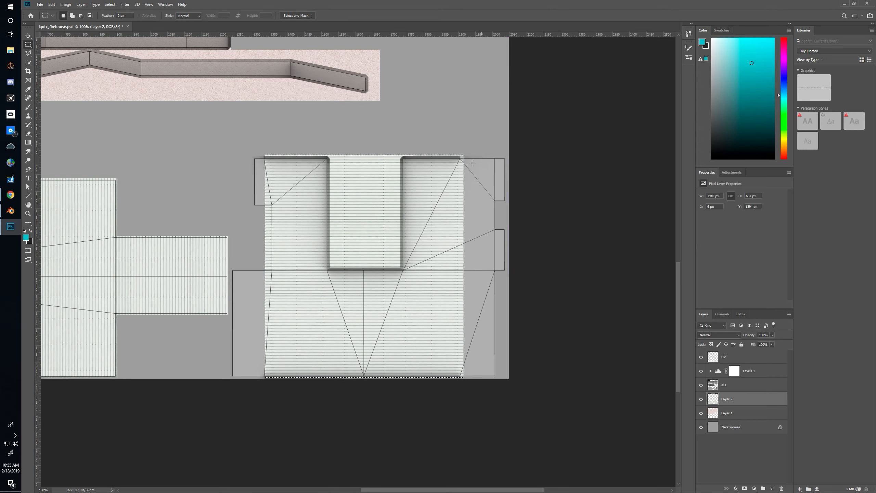
key(ctrl+d)
Duplicate a metal strip leftward to cover the second roof's left flaps and cut away the excess outside the upper flap
drag(248, 139, 317, 436)
drag(303, 365, 251, 371)
drag(169, 121, 229, 472)
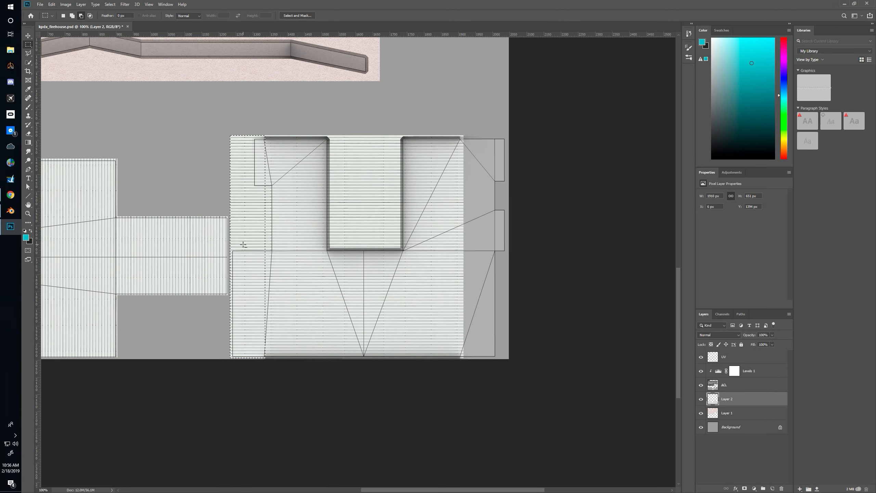
drag(223, 128, 252, 248)
key(ctrl+x)
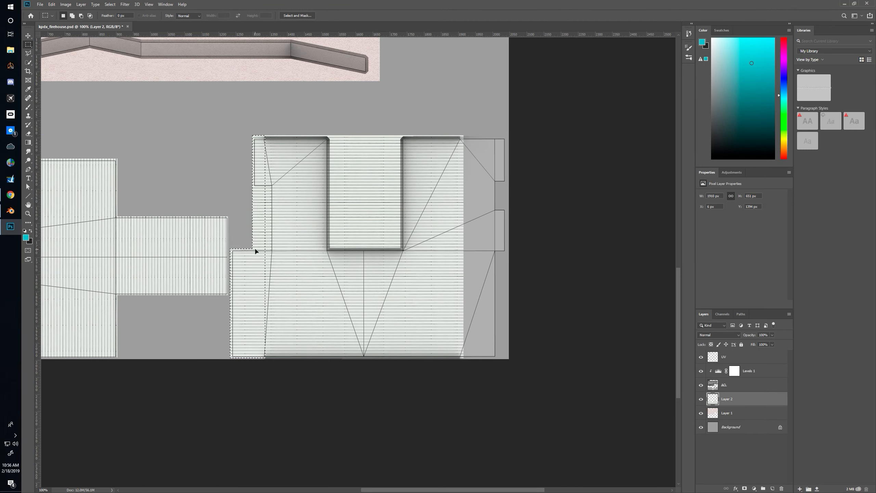
Duplicate a metal strip rightward to cover the second roof's uncovered right side and clear the selection
drag(513, 98, 411, 386)
drag(425, 338, 476, 336)
key(ctrl+d)
Hide the UV layout and sharpen the metal roofing layer with Unsharp Mask at 80%, radius 1.0 pixels, threshold 0
drag(329, 278, 466, 324)
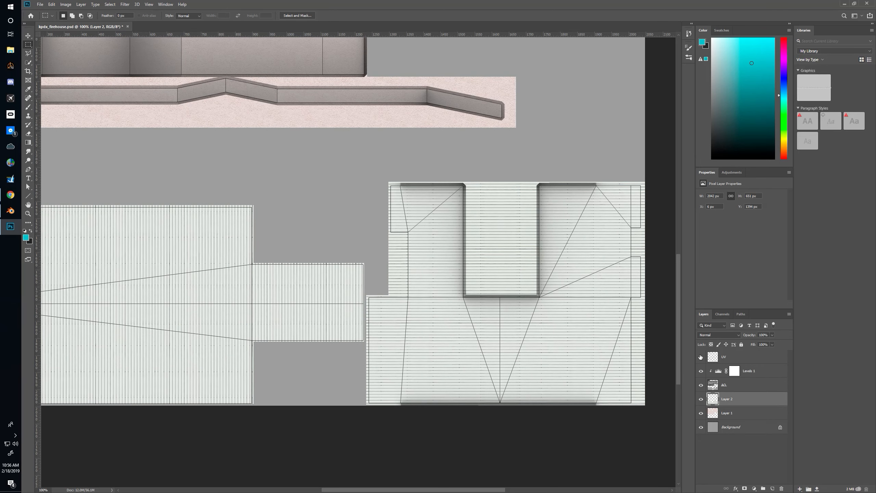
click(700, 357)
drag(363, 318, 459, 308)
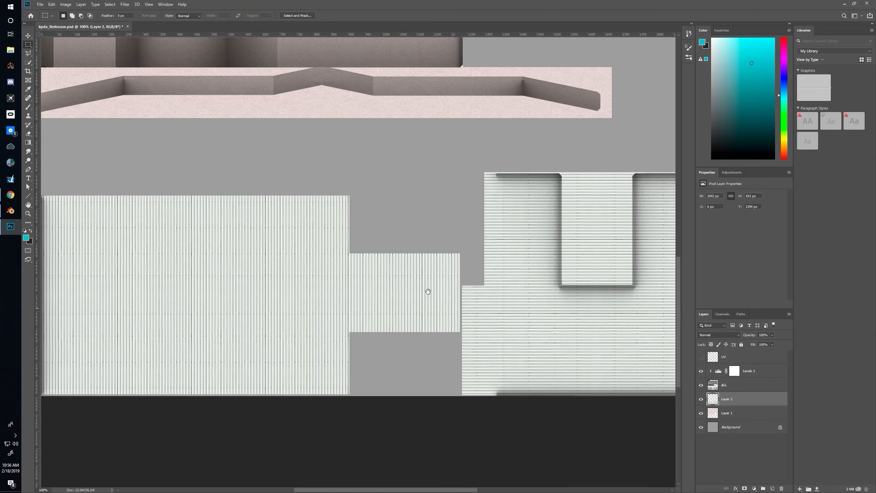
click(125, 4)
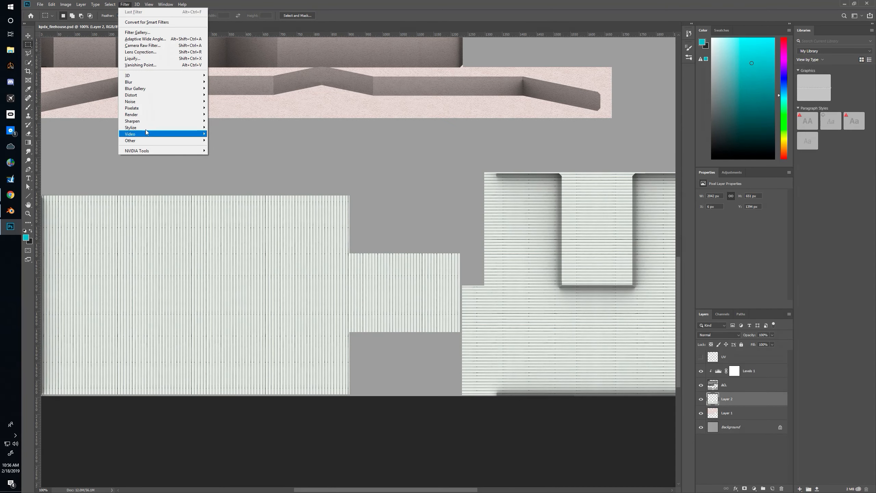
mouse_move(146, 123)
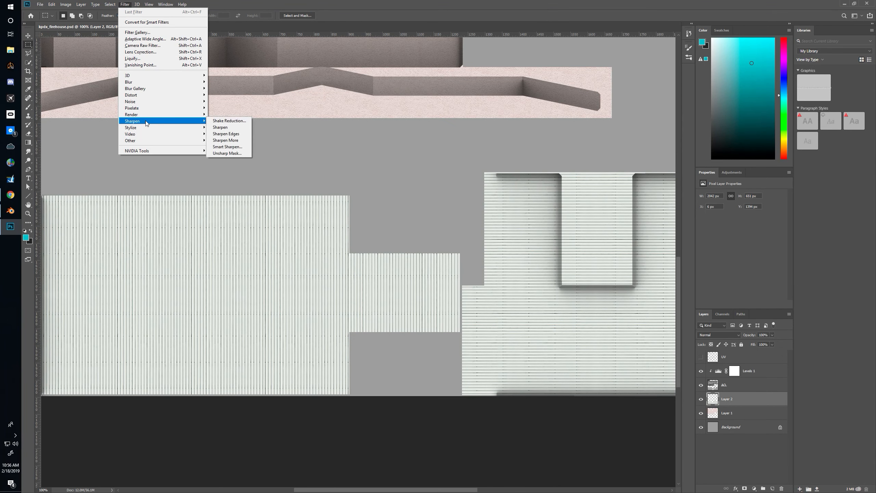
click(247, 154)
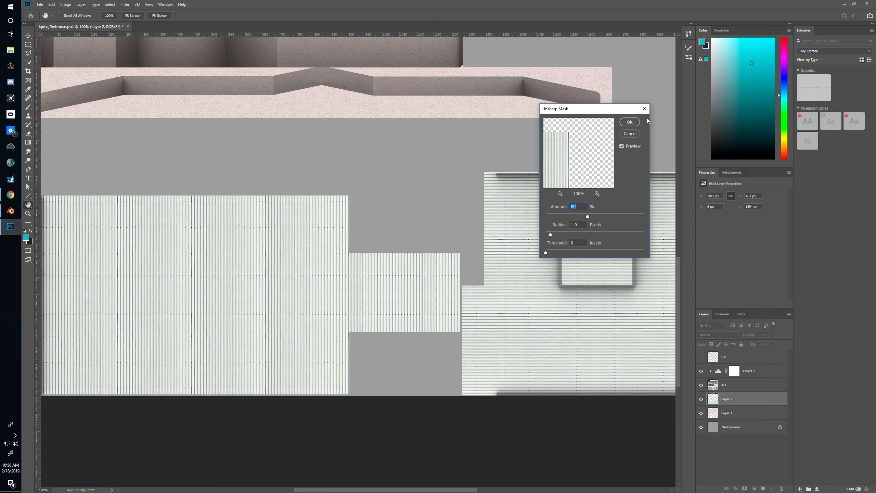
click(630, 122)
Save the texture file, switch to Blender and reload kpdx_firehouse.psd to inspect the metal roof on the model
key(m)
drag(440, 161, 373, 187)
key(ctrl+s)
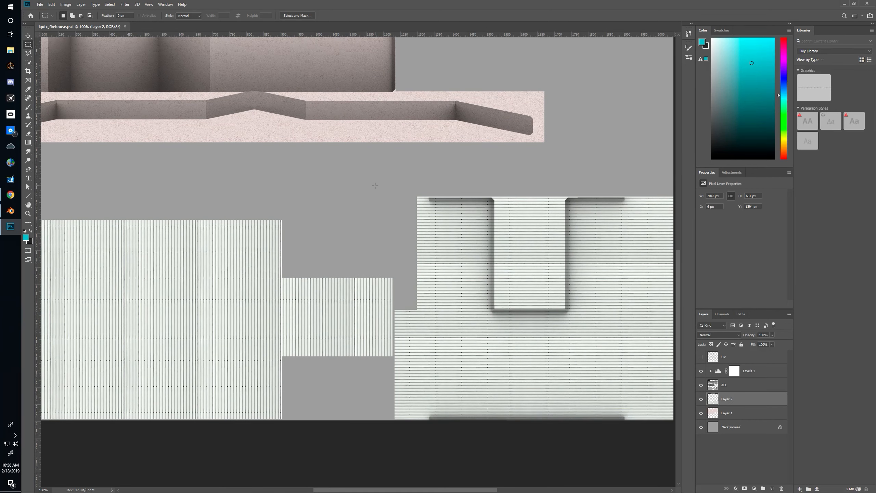
key(alt+Tab)
key(alt+Tab)
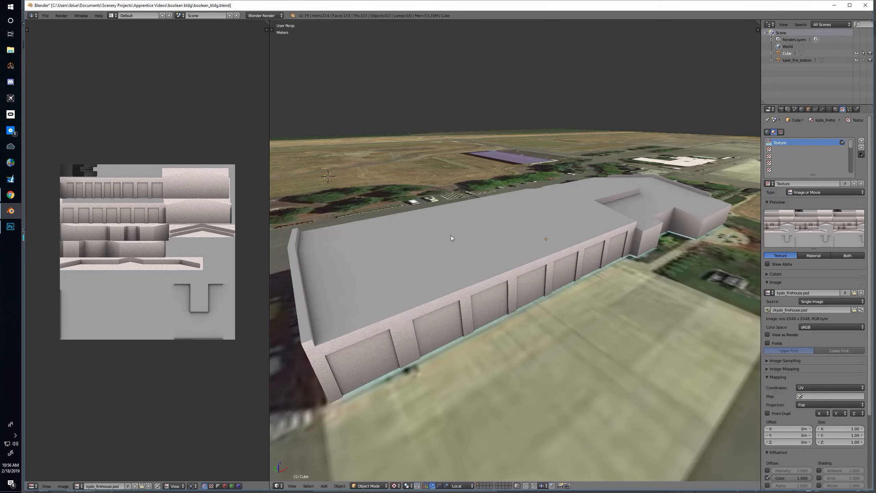
click(860, 310)
drag(602, 266, 534, 253)
scroll(575, 276, down, 1)
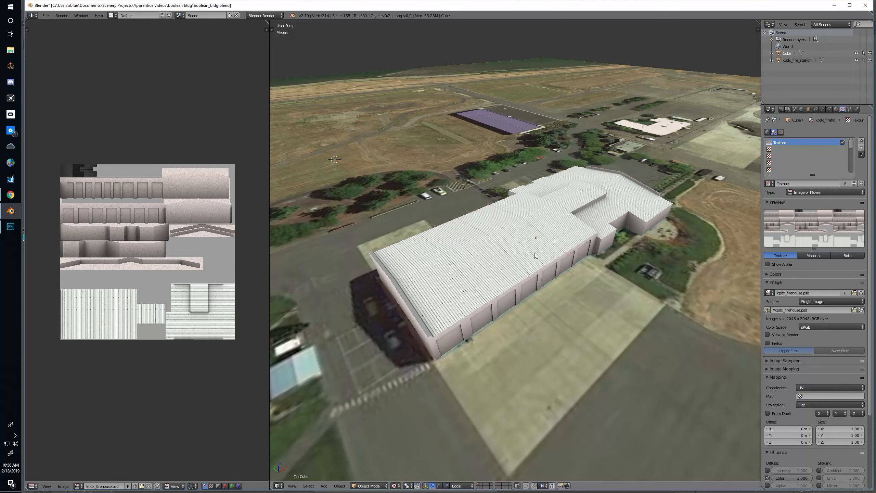
Switch back to Photoshop, add a new layer above the metal roofing layer and clip it to that layer
key(alt+Tab)
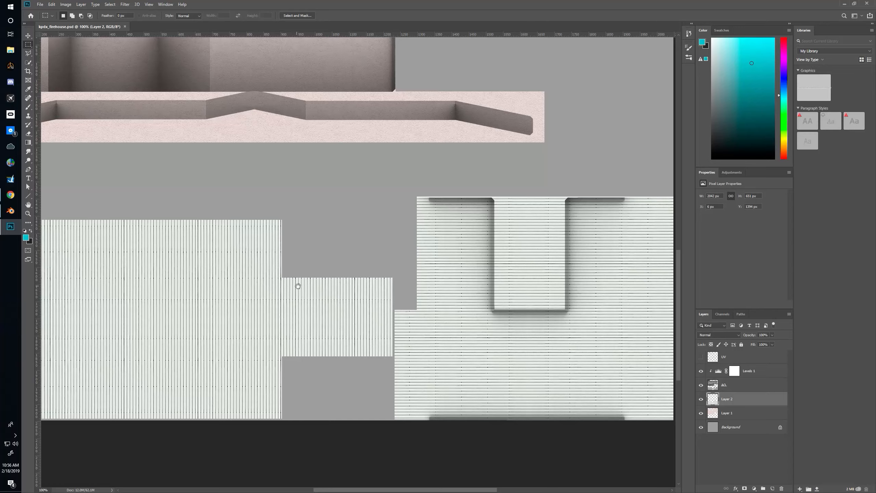
drag(297, 286, 418, 265)
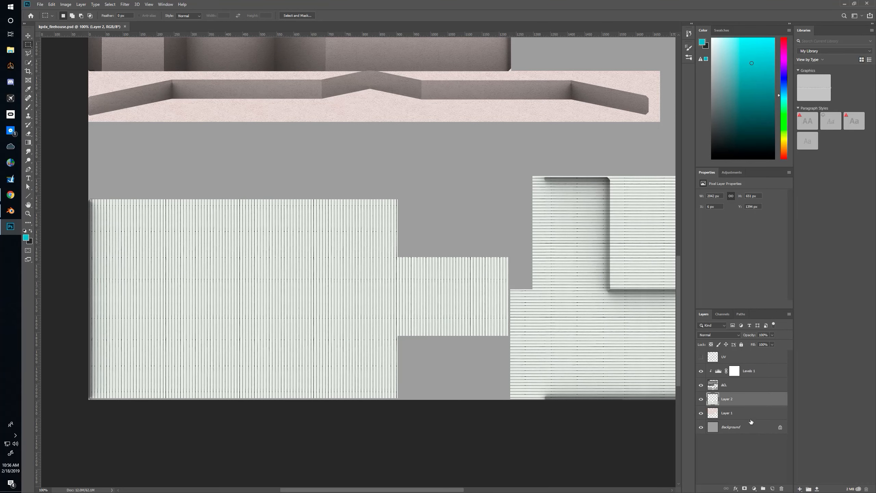
click(773, 488)
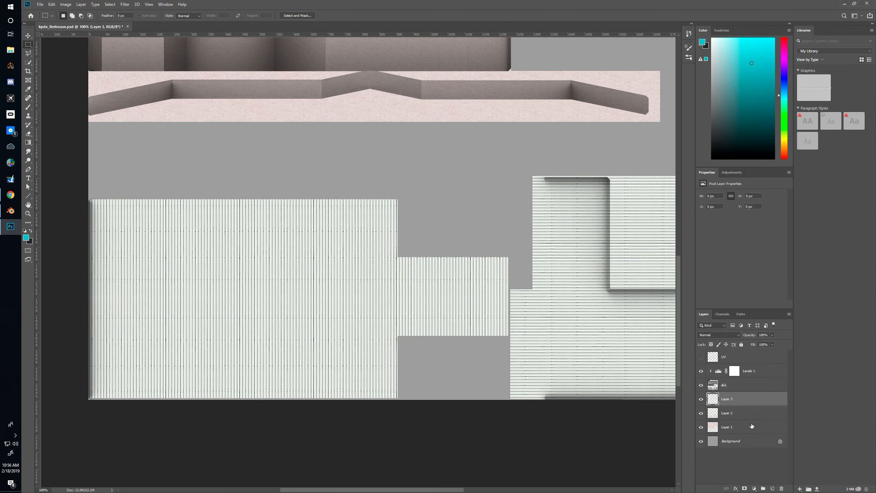
alt+click(752, 404)
Keep the cyan foreground color #4ac2ca and fill the clipped layer with it at 100% opacity in Normal mode
click(26, 238)
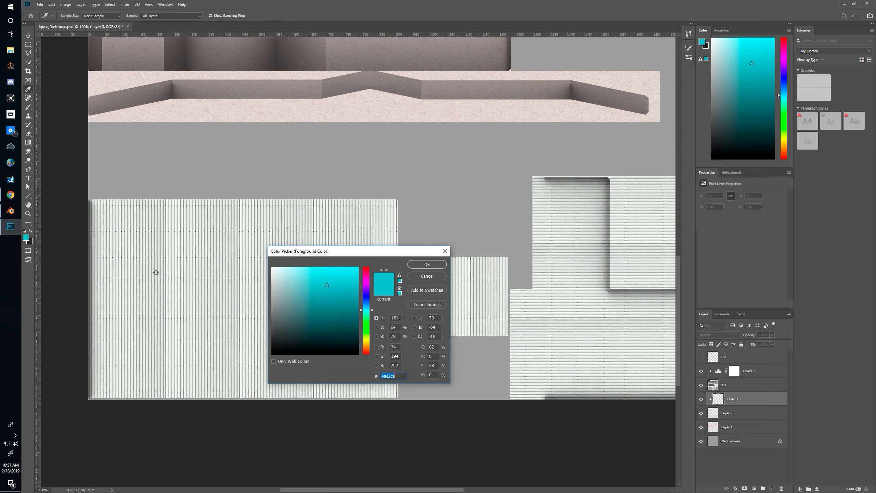
click(424, 267)
key(m)
click(26, 237)
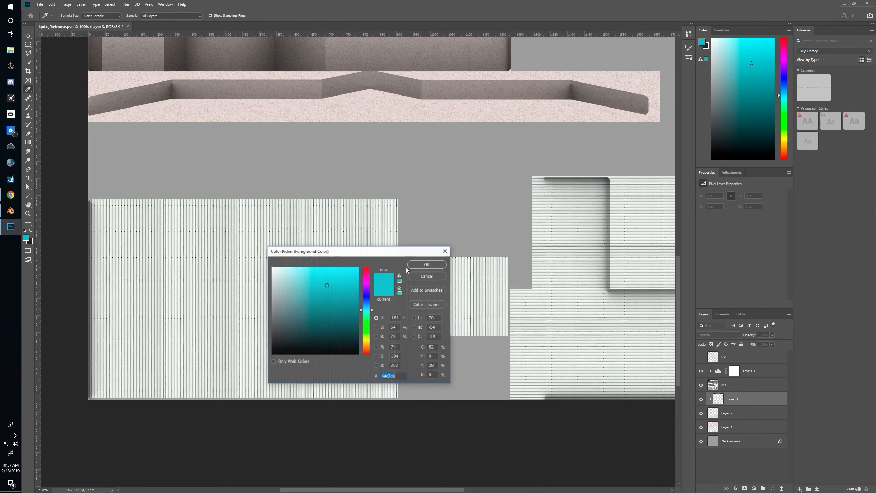
click(427, 264)
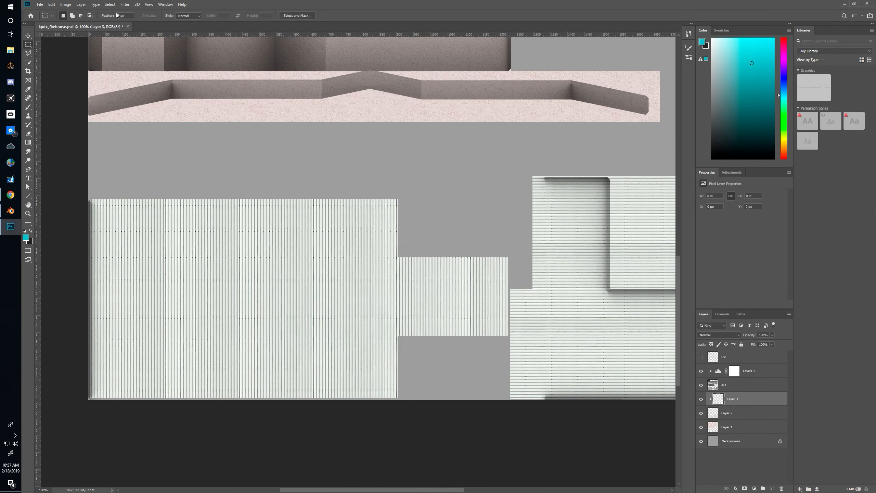
click(63, 4)
mouse_move(52, 4)
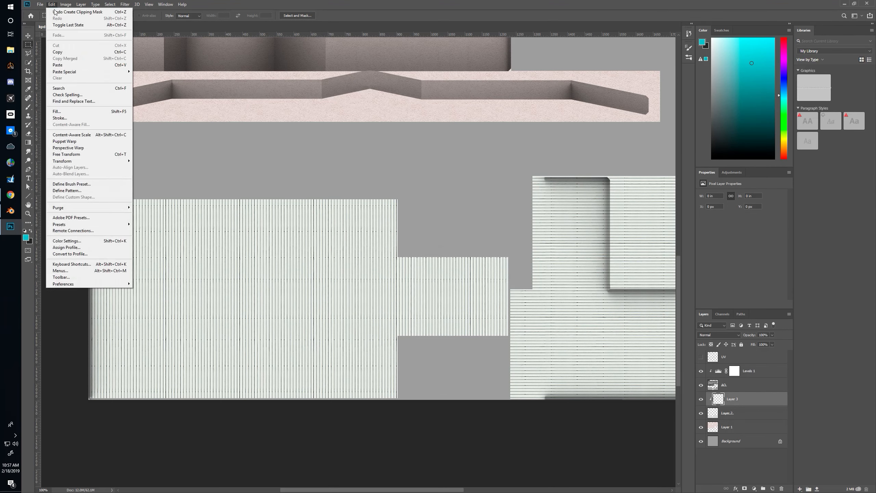
click(69, 114)
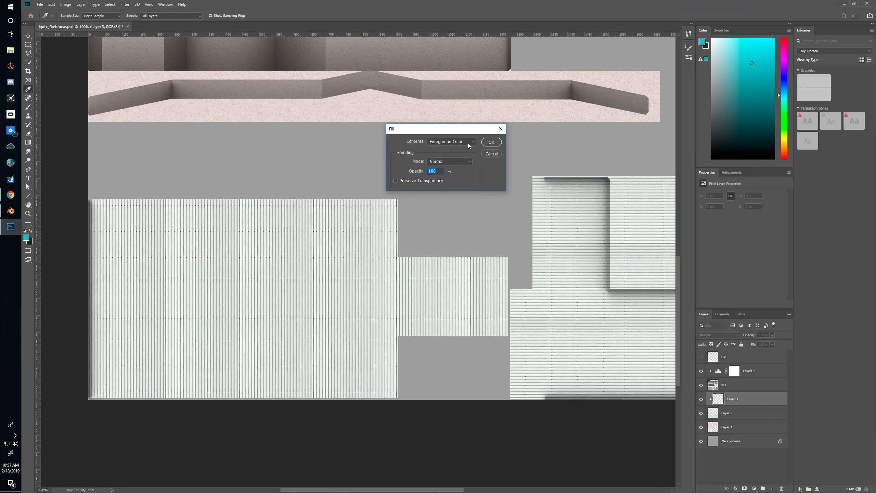
click(490, 142)
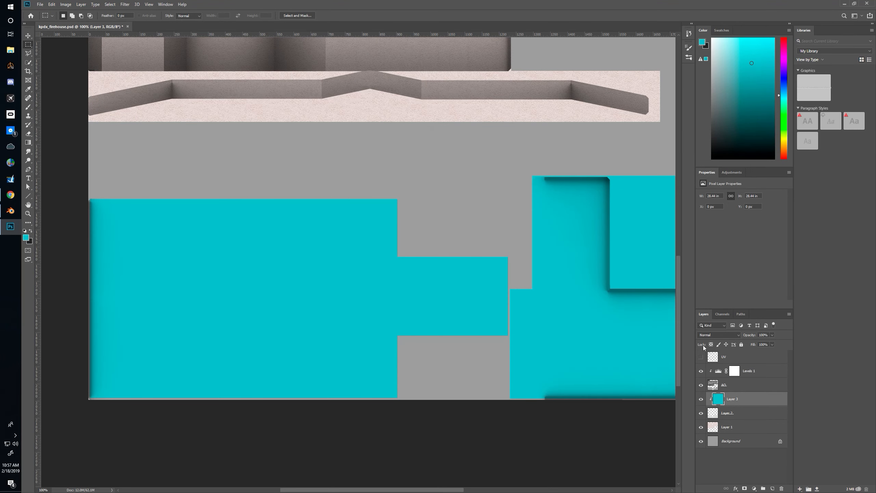
Set the cyan layer's blend mode to Pin Light with 85% opacity and save the file
click(725, 337)
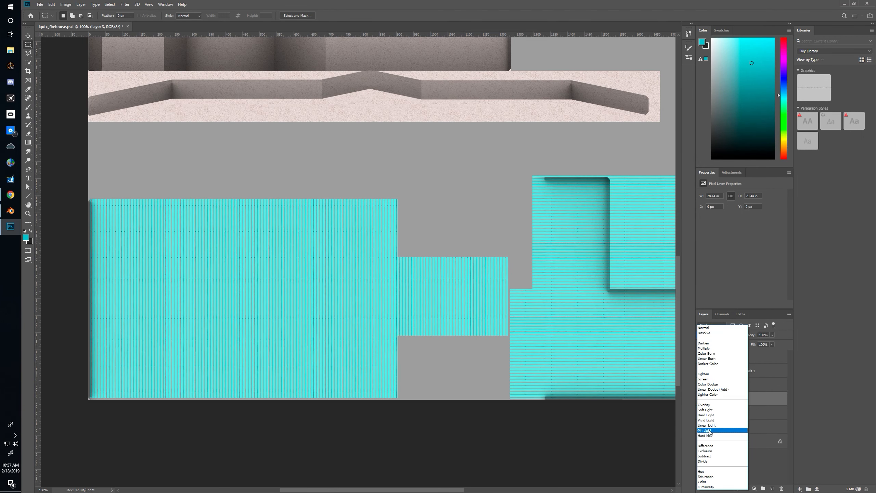
click(709, 432)
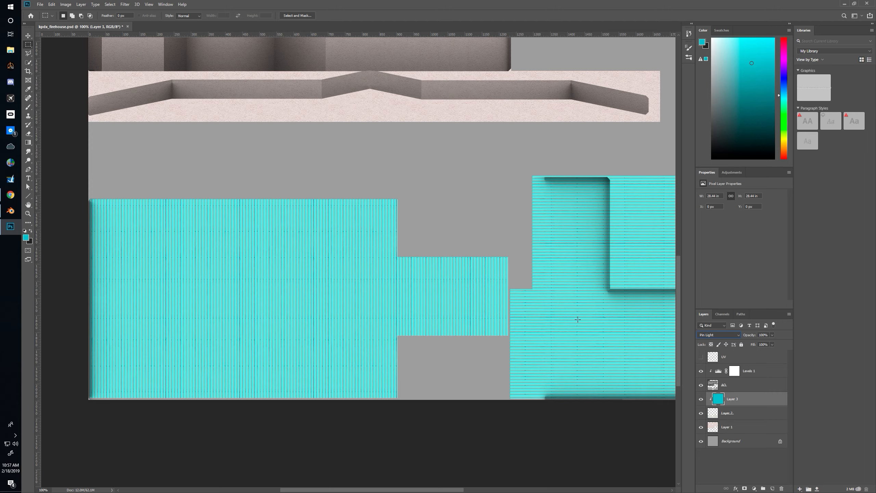
drag(422, 263, 394, 293)
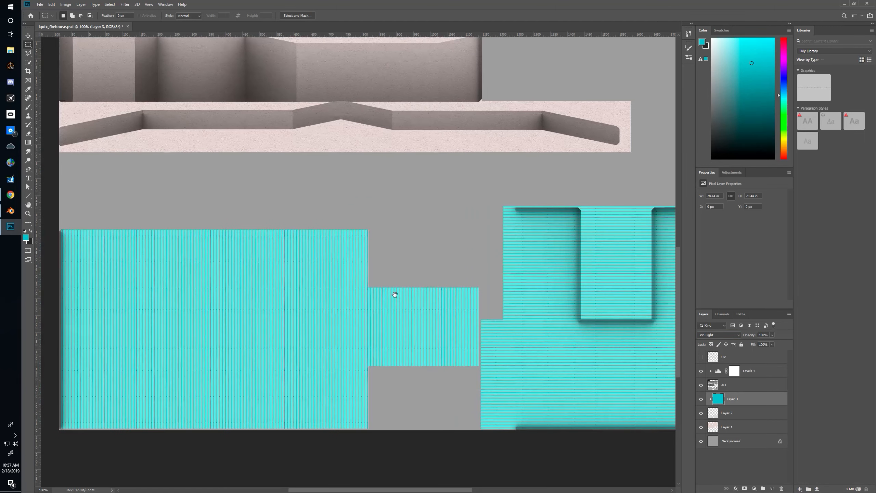
drag(468, 291, 435, 312)
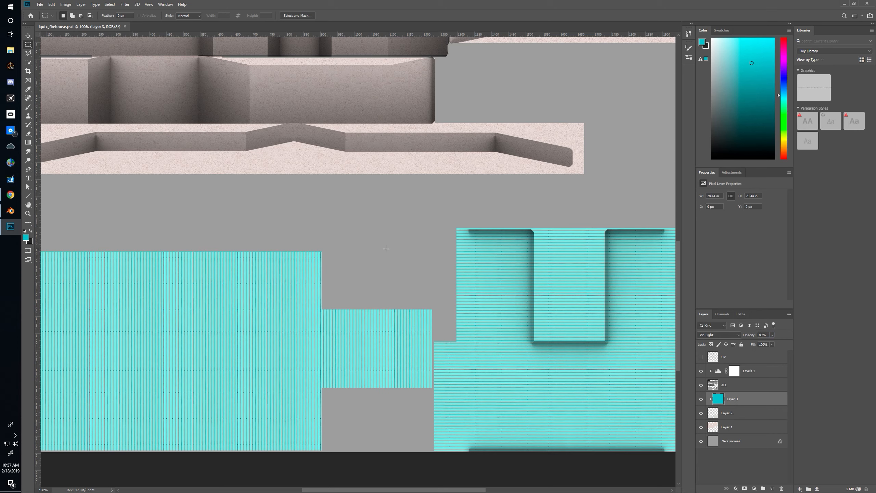
Switch to Blender, reload the texture and compare the tinted roof with the fire station in Google Maps
key(alt+Tab)
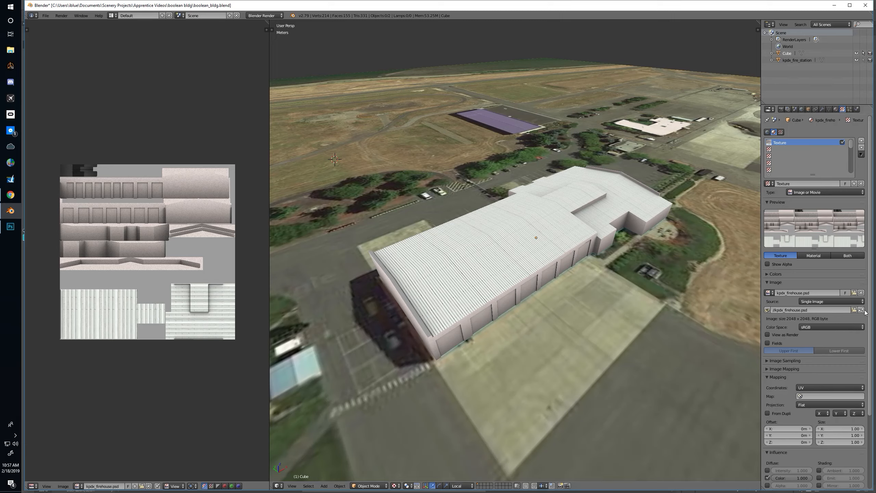
click(861, 310)
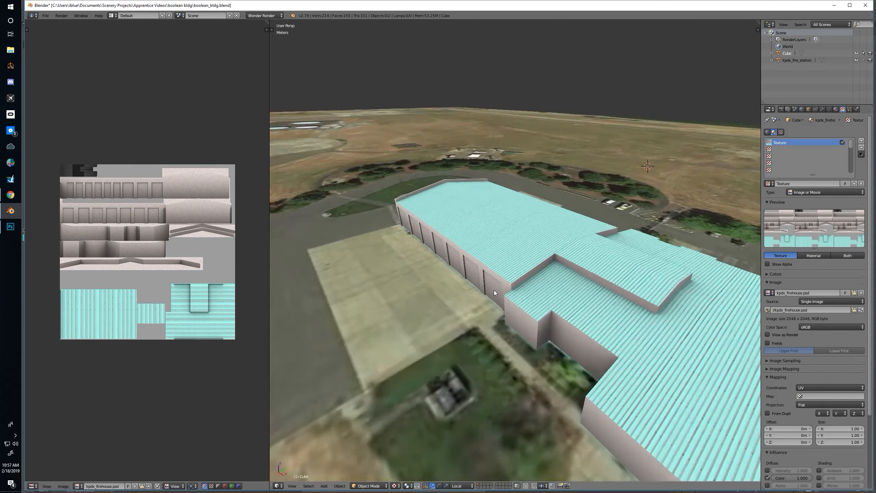
key(alt+Tab)
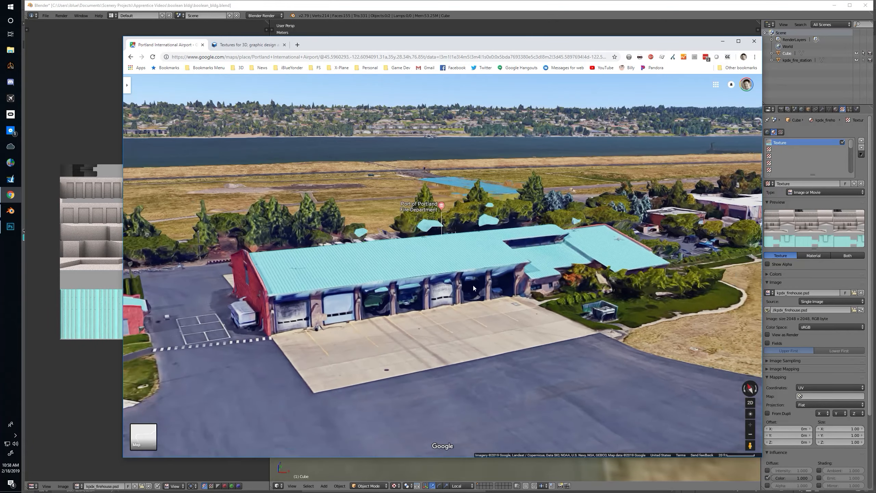
drag(472, 284, 477, 313)
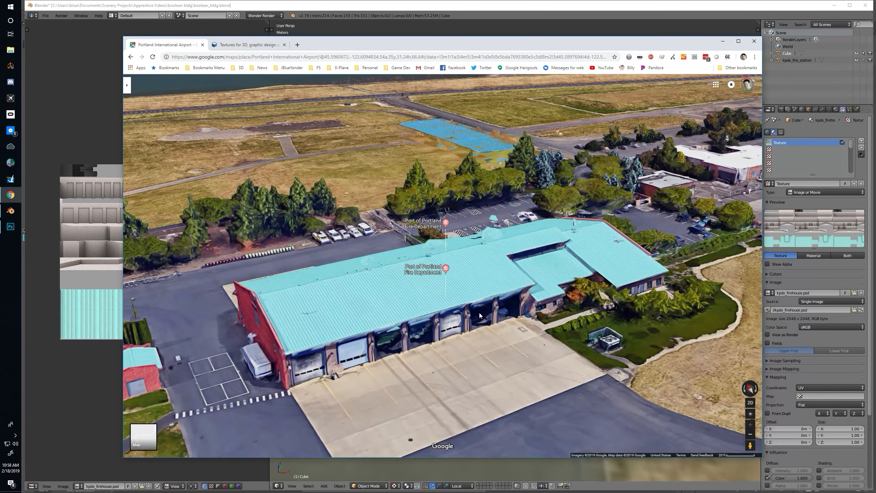
key(alt+Tab)
key(alt+Tab)
key(alt+Tab)
mouse_move(473, 316)
mouse_down()
mouse_move(532, 319)
mouse_move(473, 317)
mouse_move(490, 317)
mouse_up()
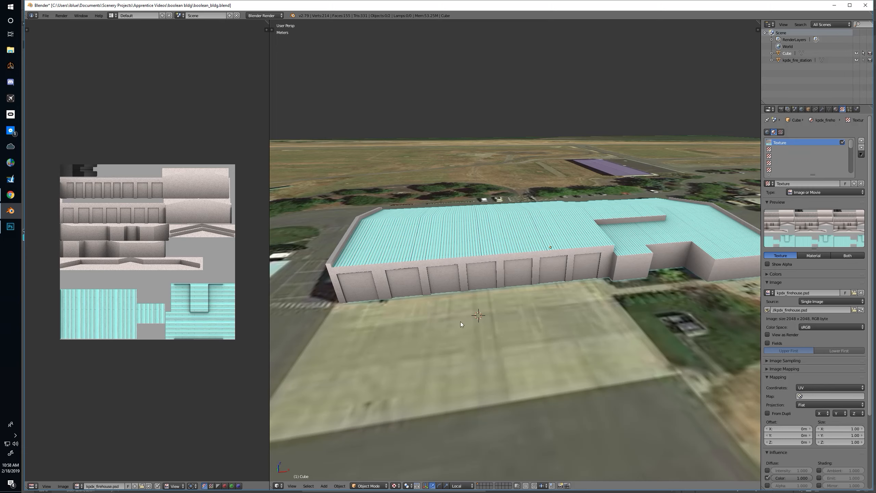
mouse_move(471, 344)
mouse_down()
mouse_move(489, 363)
mouse_move(474, 331)
mouse_up()
Examine the end wall of the fire station in the Google Maps 3D view and return to the Blender model
key(alt+Tab)
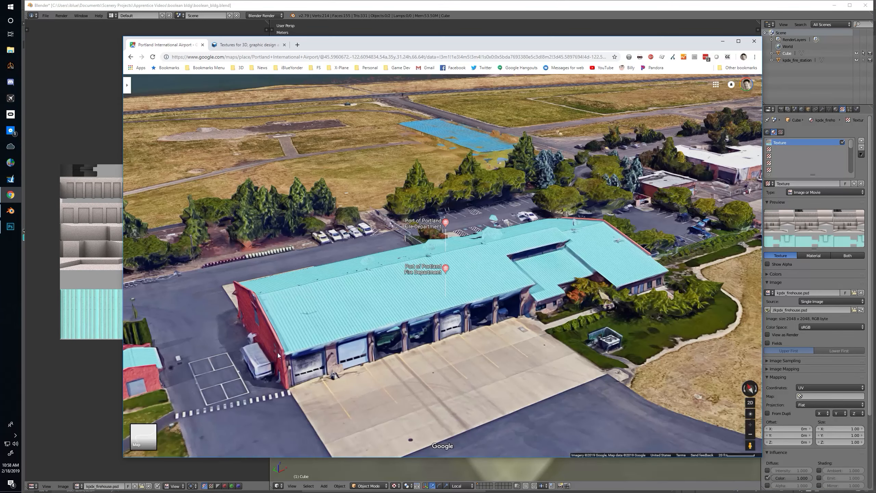
drag(360, 317, 484, 306)
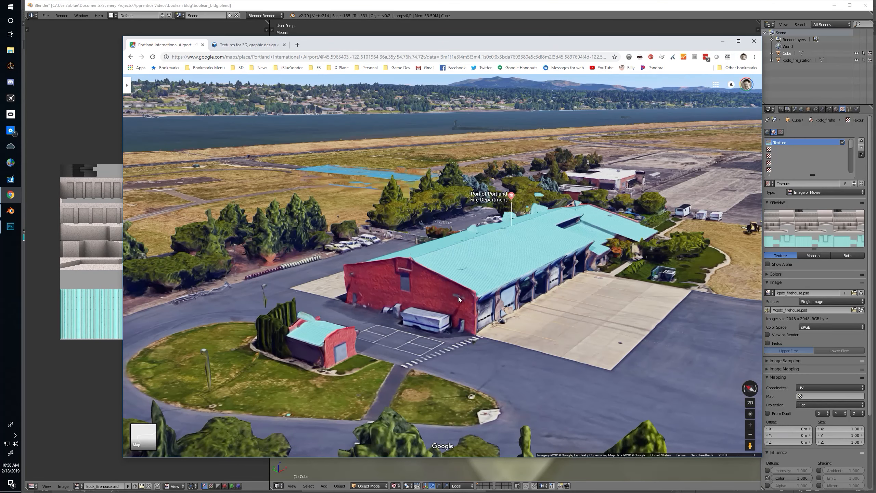
key(alt+Tab)
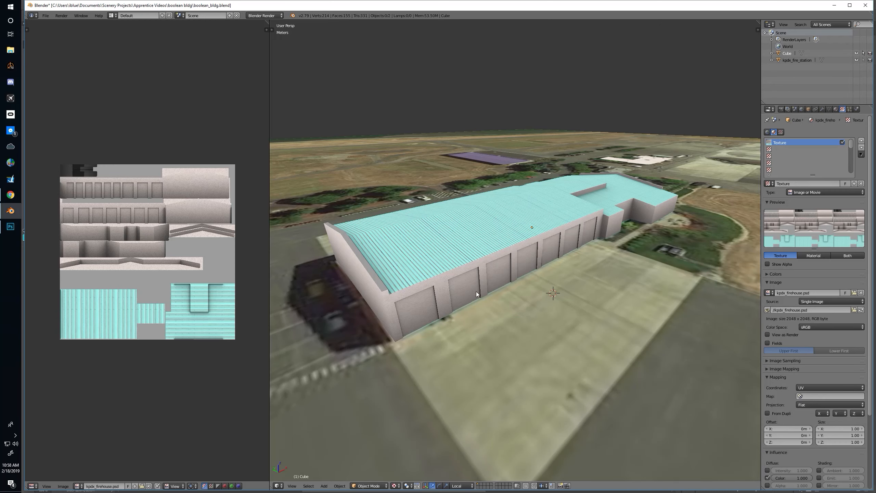
Switch back to Photoshop and show the UV layout over the gabled end walls of the texture
key(alt+Tab)
key(Tab)
drag(308, 287, 431, 445)
drag(379, 213, 181, 395)
drag(412, 321, 379, 413)
drag(361, 271, 383, 256)
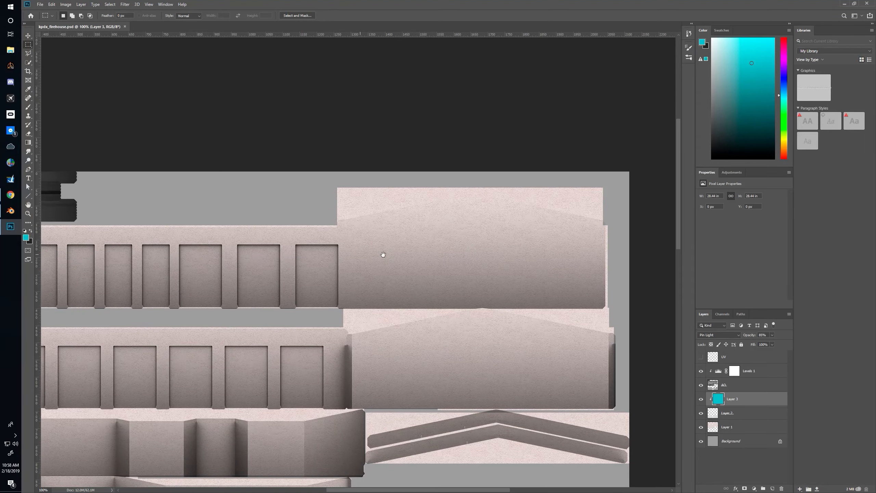
click(701, 357)
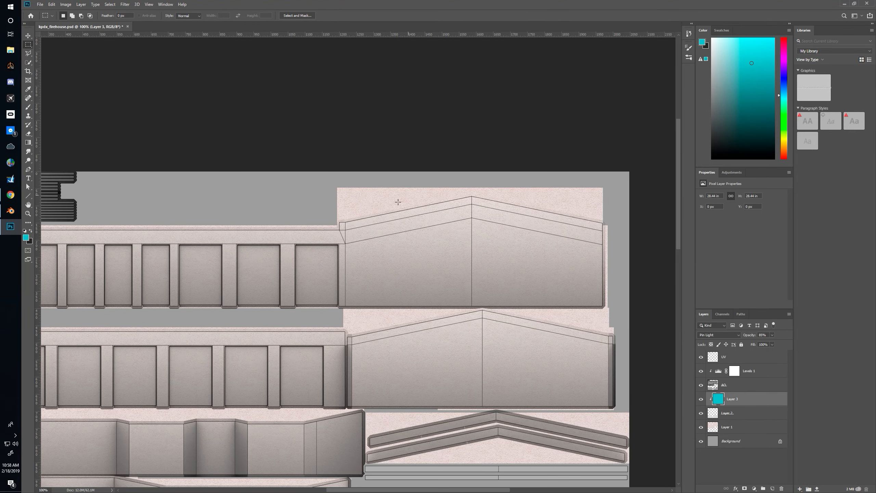
drag(343, 229, 331, 205)
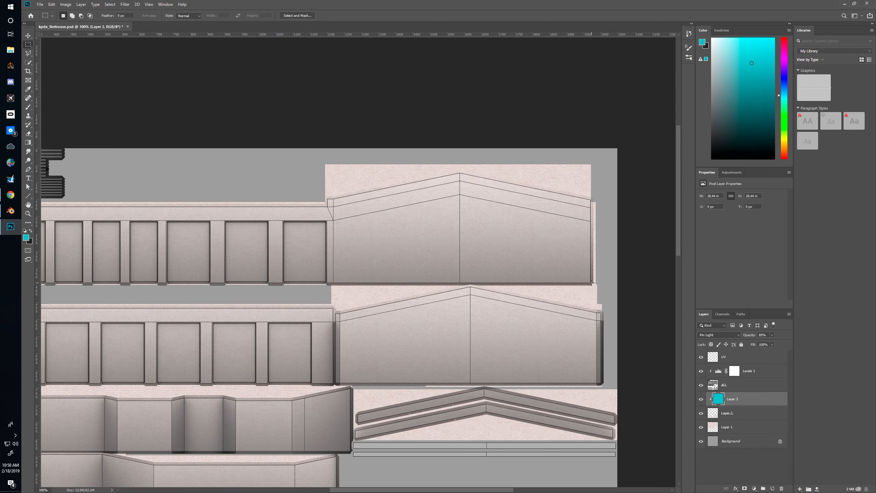
Select the upper gabled end wall with its surroundings, add a new layer and set the foreground colour to dark red
drag(591, 283, 327, 102)
click(772, 488)
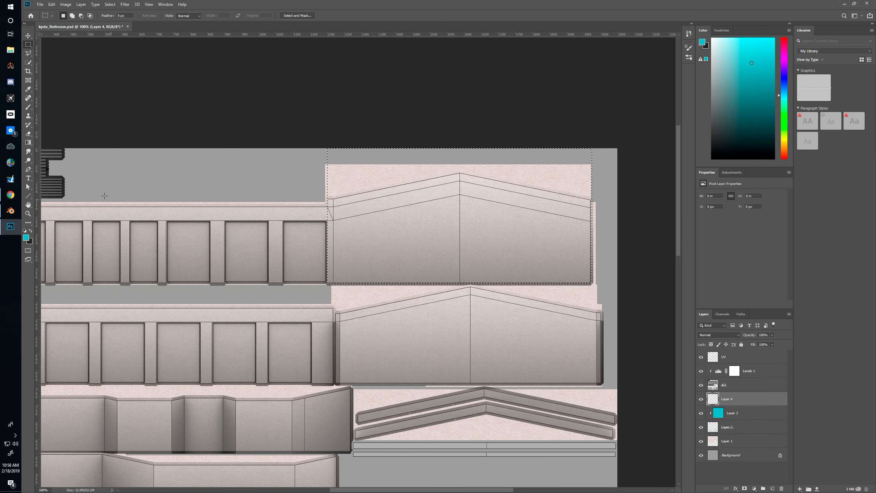
click(26, 240)
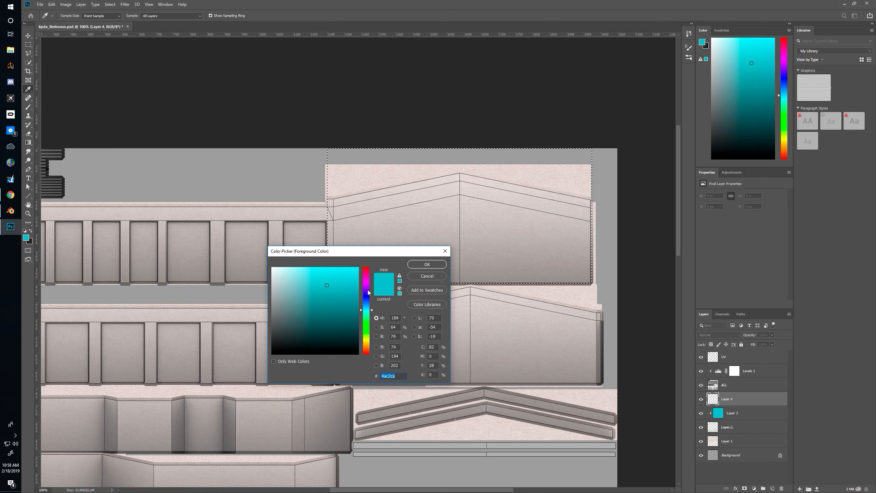
click(365, 275)
mouse_move(365, 272)
mouse_down()
mouse_move(330, 303)
mouse_move(325, 297)
mouse_up()
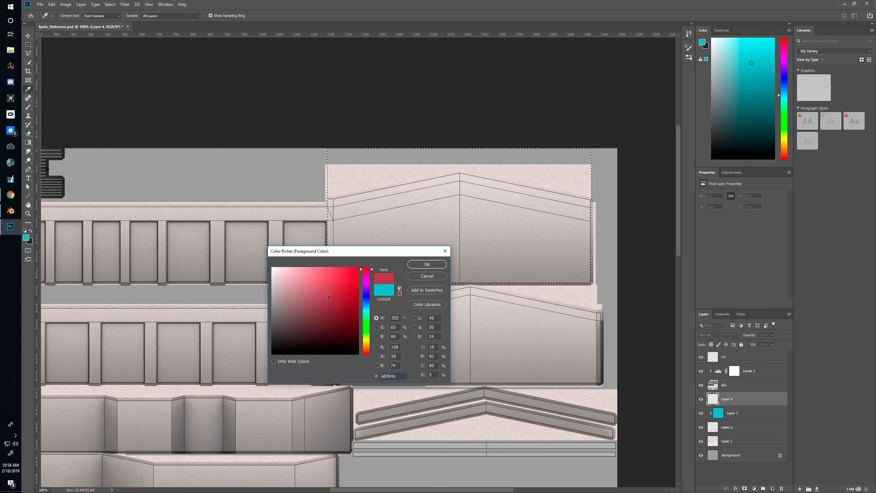
drag(328, 300, 328, 301)
click(427, 264)
Fill the selected end wall area with the red foreground colour at 100% opacity and hide the UV layout
click(54, 4)
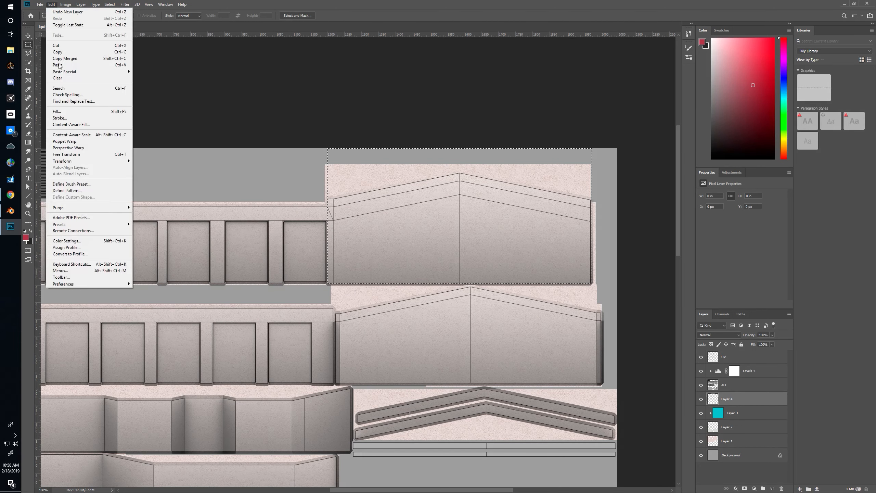
click(62, 112)
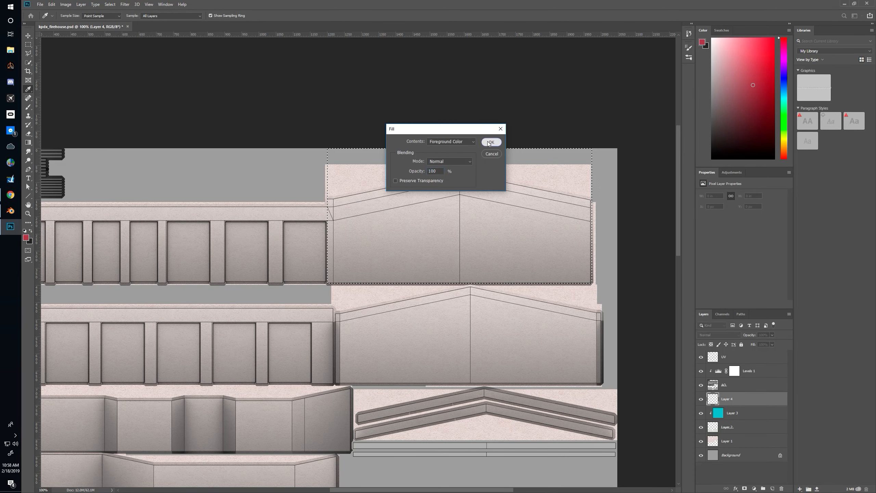
click(487, 141)
click(701, 356)
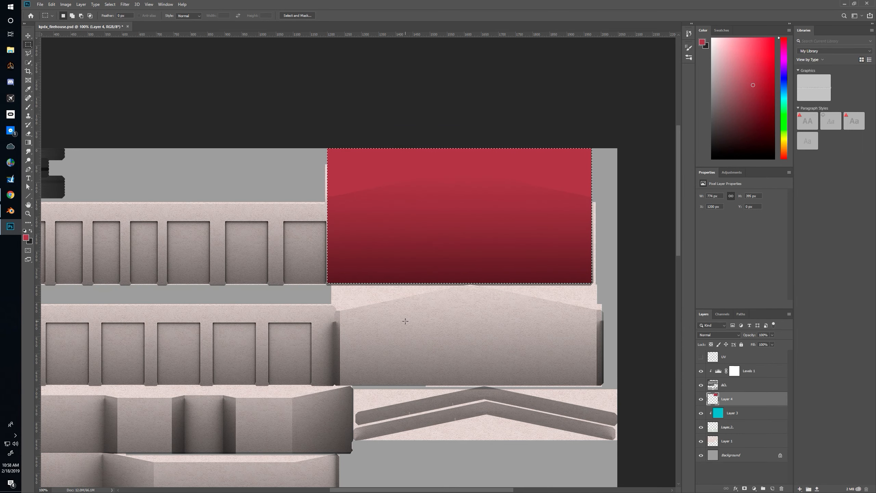
Compare the red fill with the fire station in Google Maps, then return to Photoshop
key(alt+Tab)
key(alt+Tab)
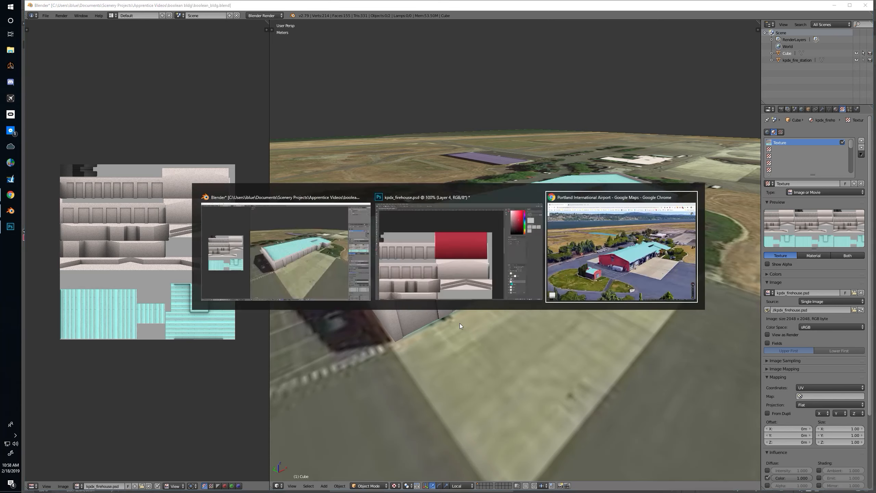
key(alt+Tab)
key(alt+Tab)
key(alt+Tab)
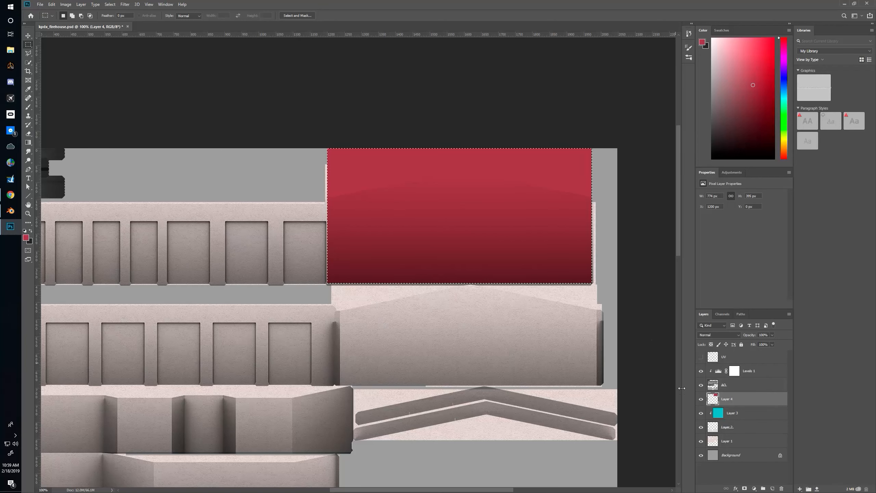
Set the red layer's blend mode to Multiply with 85% opacity and save the file
click(730, 336)
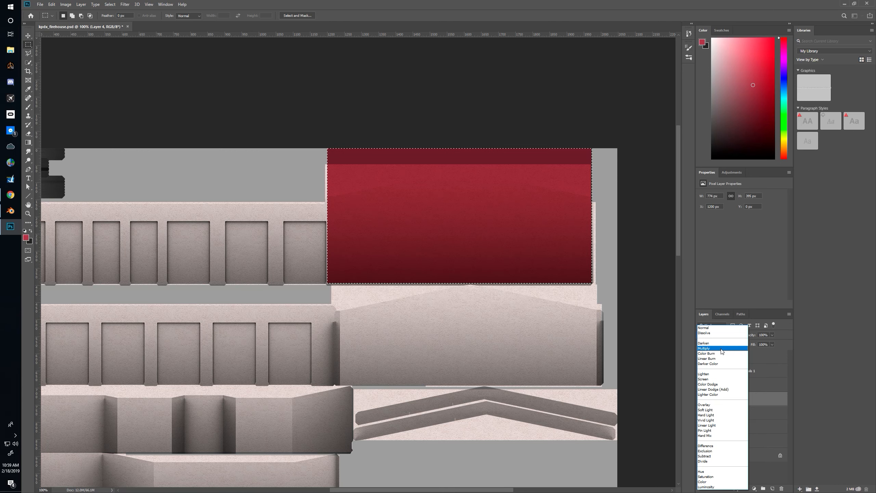
click(721, 348)
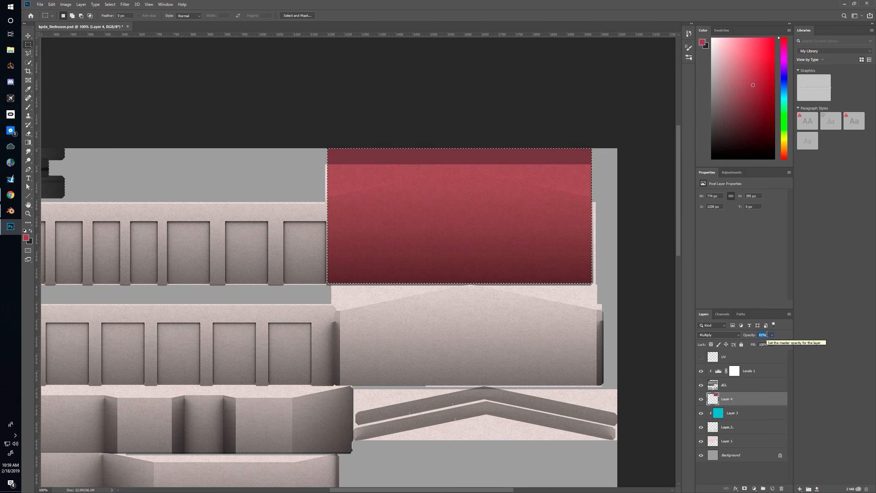
text(85)
key(Return)
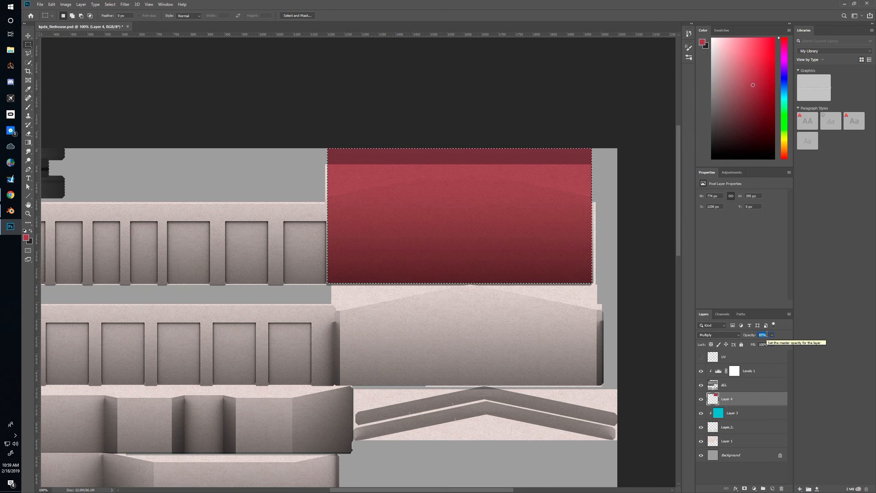
key(ctrl+s)
Switch to Blender, reload the texture and compare the red end wall with the Google Maps view
key(alt+Tab)
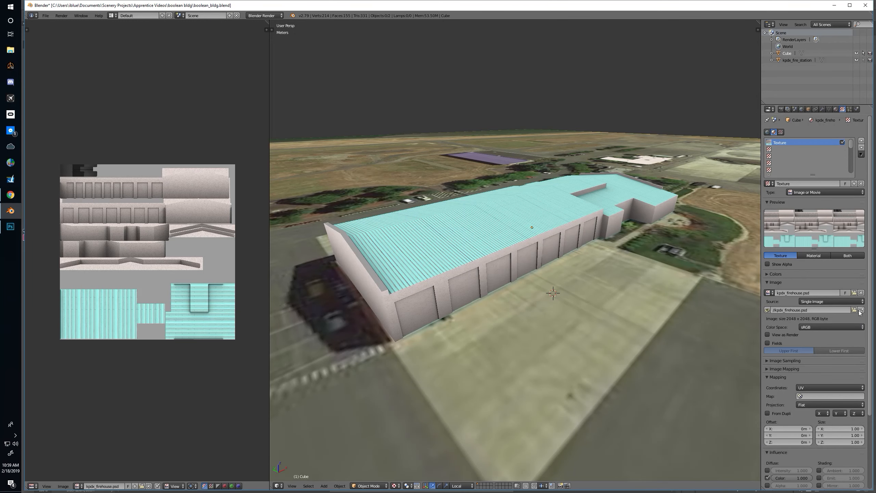
click(861, 310)
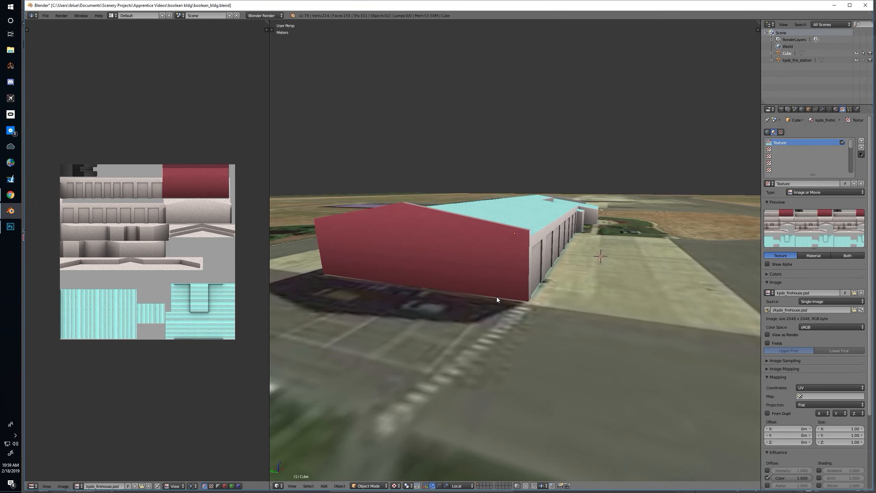
key(alt+Tab)
key(alt+Tab)
key(alt+Tab)
key(alt+Tab)
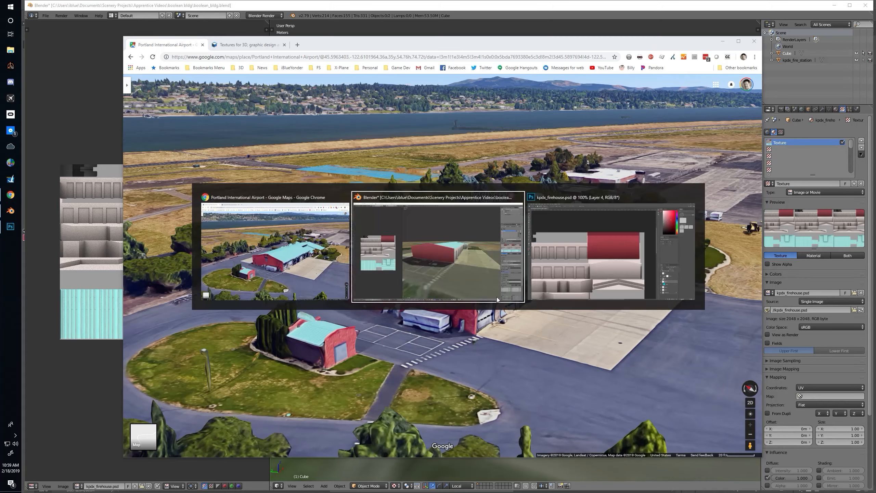
key(alt+Tab)
key(alt+Tab)
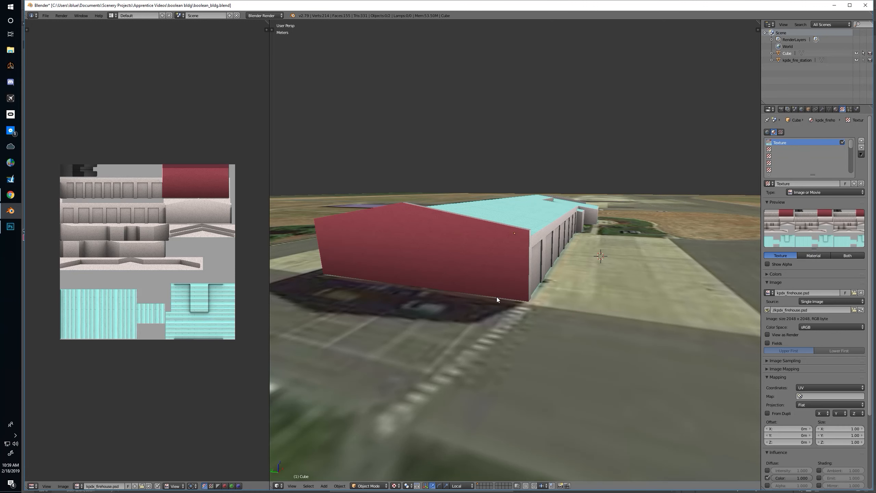
Examine the fire station's red end wall in Google Maps once more and switch back to Photoshop
key(alt+Tab)
key(alt+Tab)
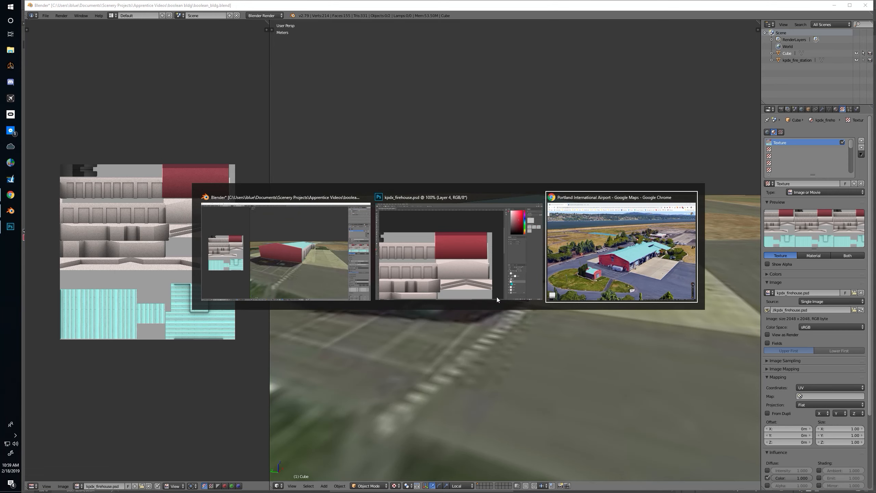
key(alt+Tab)
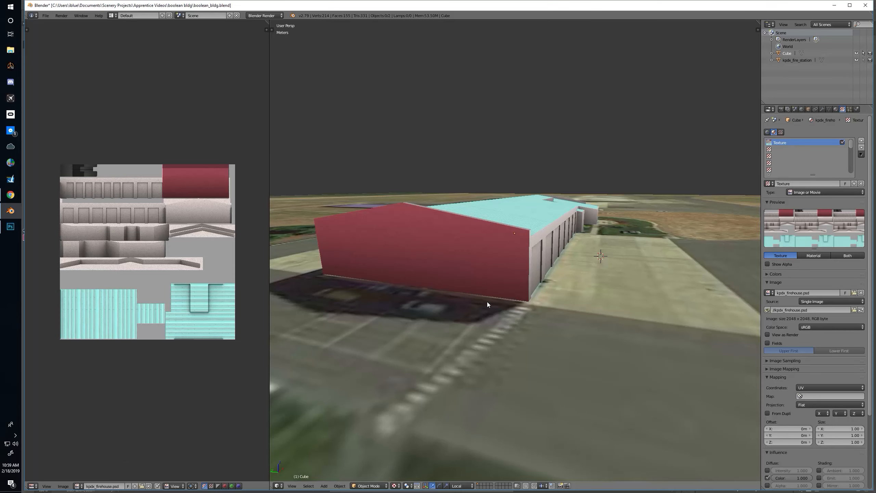
drag(487, 301, 471, 309)
key(alt+Tab)
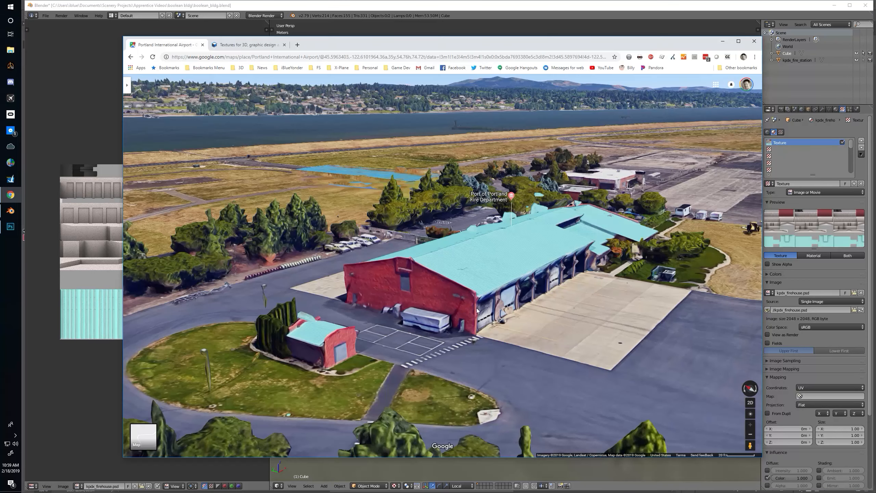
key(alt+Tab)
key(alt+Tab)
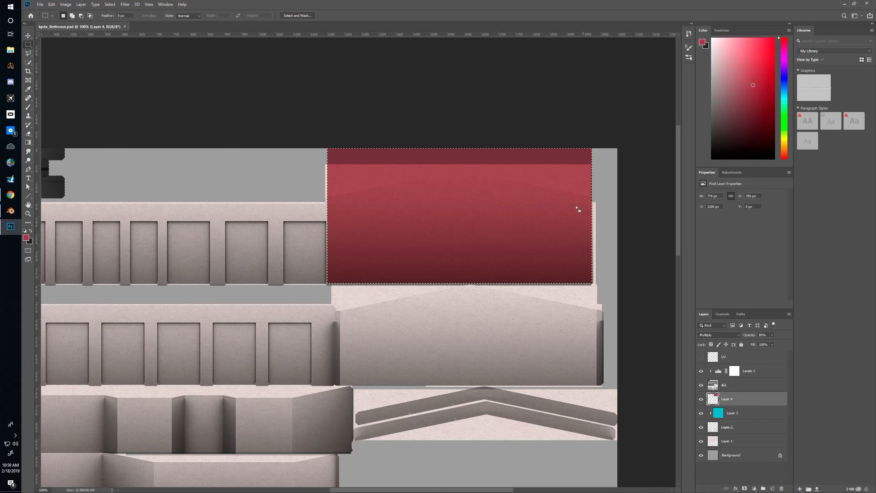
Show the UV layout and copy a narrow strip of the red fill onto the left end of the second wall row
click(701, 356)
drag(279, 270, 481, 231)
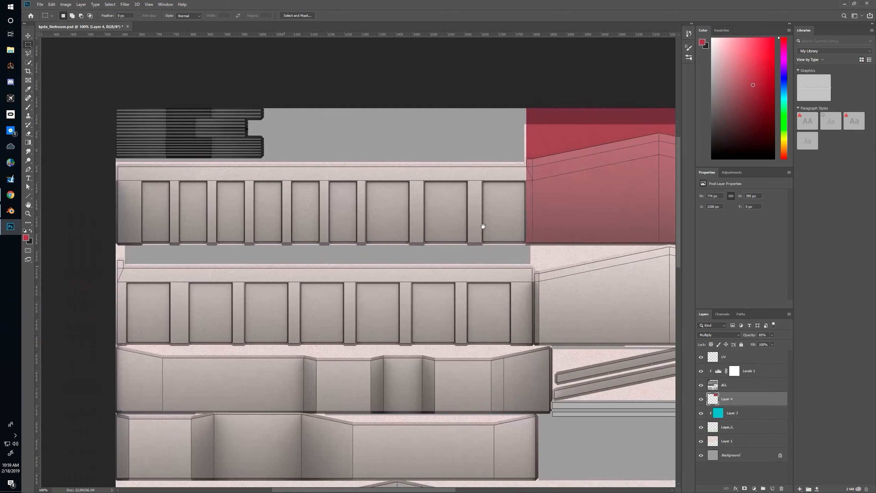
drag(560, 103, 600, 244)
mouse_move(594, 228)
mouse_down()
mouse_move(169, 311)
mouse_move(453, 269)
mouse_move(400, 276)
mouse_up()
key(ctrl+d)
key(ctrl+plus)
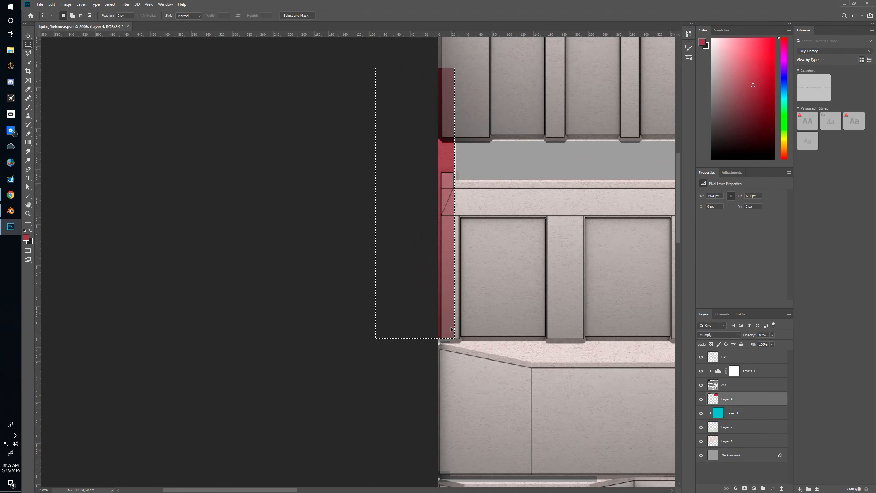
Nudge the red strip into line with the narrow end face and marquee its part overlapping the wall row above
key(Left)
key(Right)
key(Right)
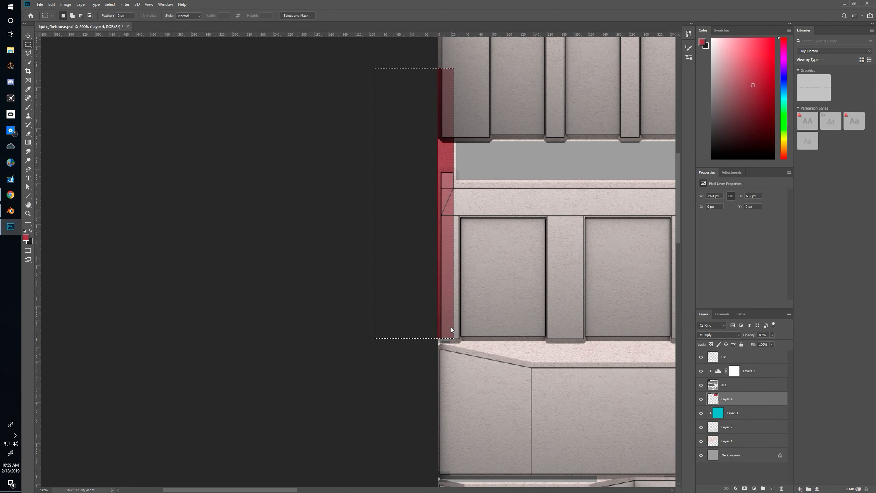
key(Down)
key(Down)
key(Down)
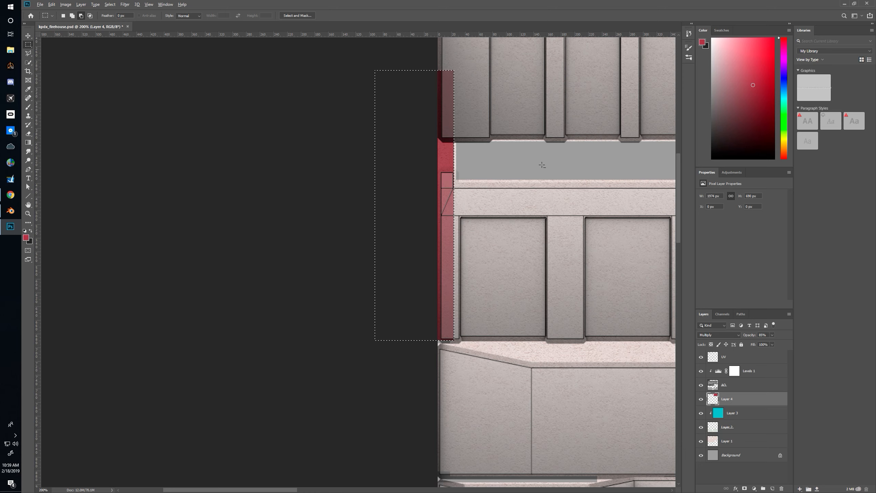
drag(348, 60, 484, 169)
Copy a small block of the red fill onto the left end of the gable trim strips below the end walls
drag(584, 168, 336, 189)
drag(344, 210, 160, 217)
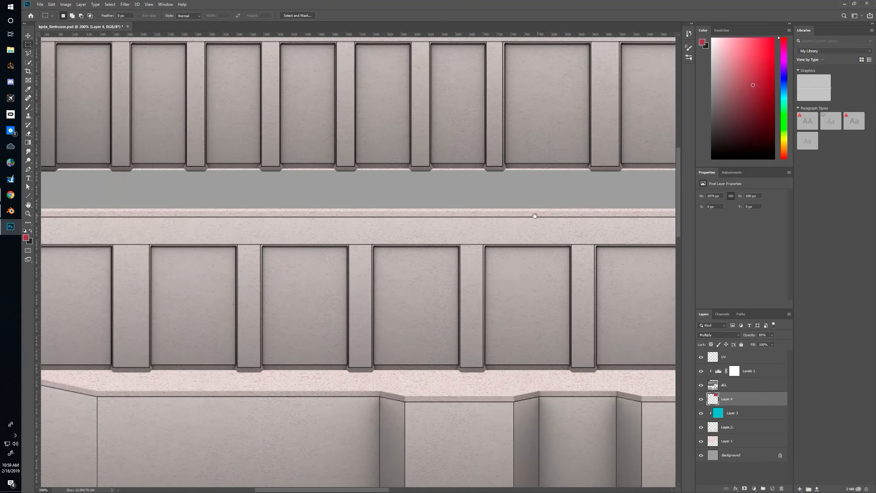
drag(597, 215, 189, 241)
drag(499, 224, 102, 241)
drag(408, 241, 292, 192)
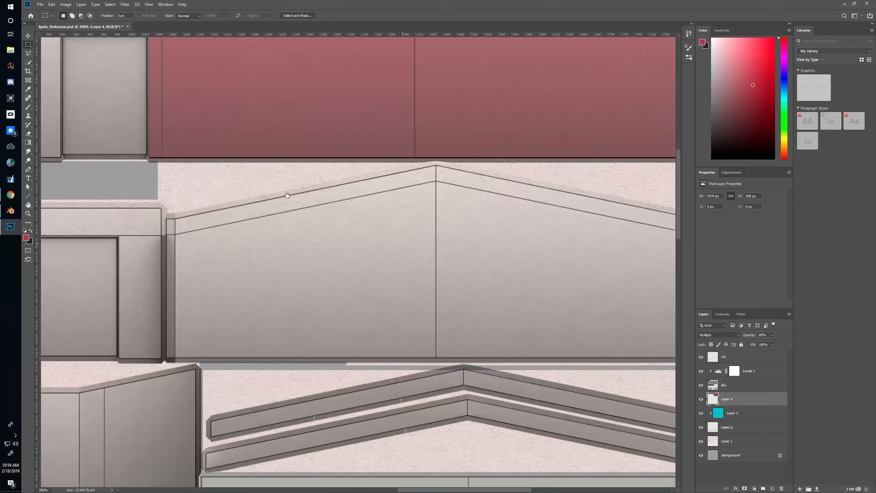
drag(374, 179, 316, 188)
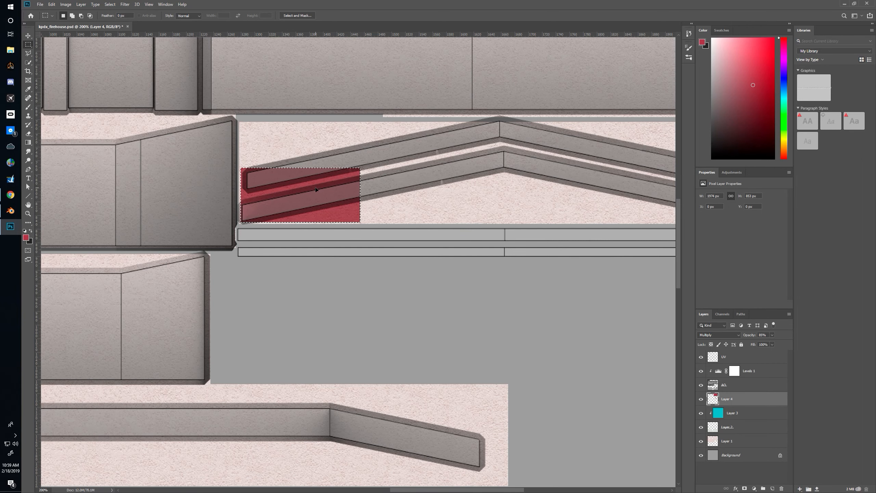
drag(431, 184, 247, 197)
Stretch the red block to about 758 px wide and raise its upper edge to the peak of the lower gable trim
key(ctrl+t)
drag(177, 210, 572, 209)
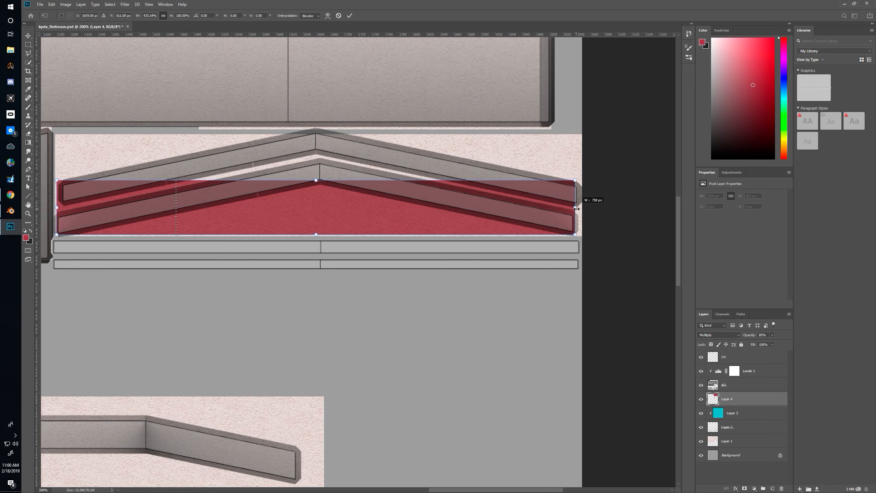
drag(315, 179, 316, 161)
key(Return)
Trim away the red area above the left slope of the lower gable trim with the Polygonal Lasso
key(m)
key(l)
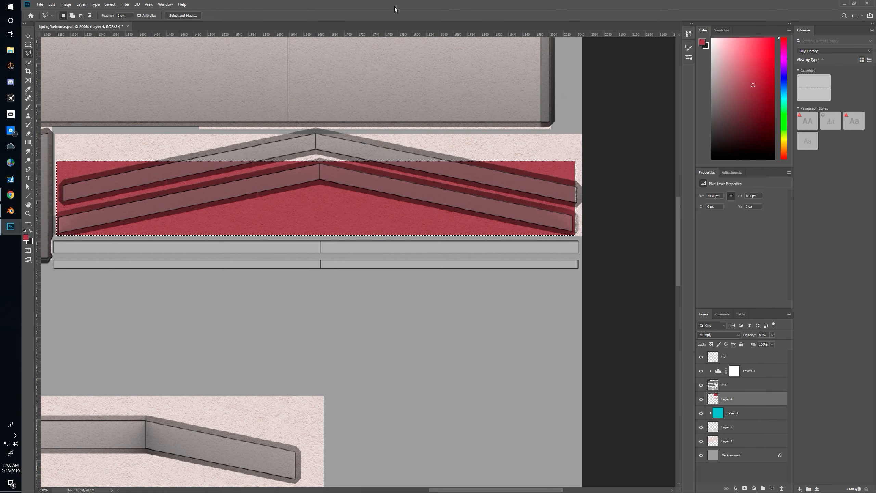
alt+click(319, 161)
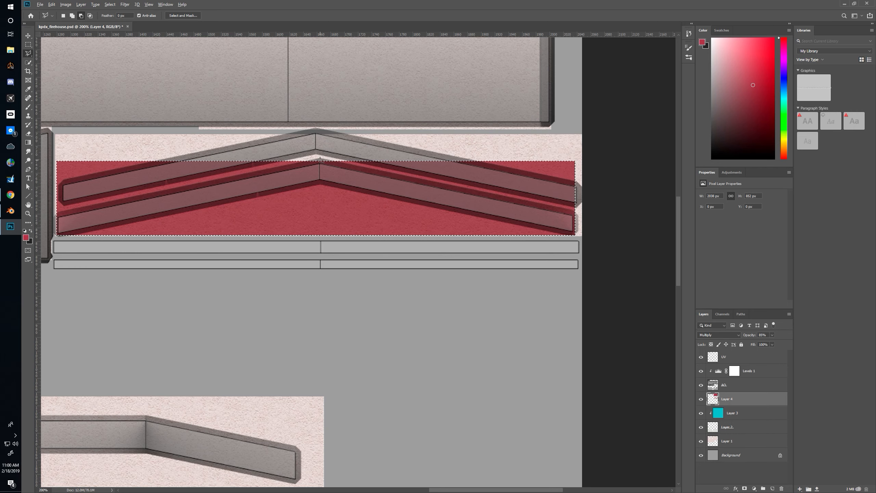
click(93, 212)
click(121, 132)
double_click(391, 141)
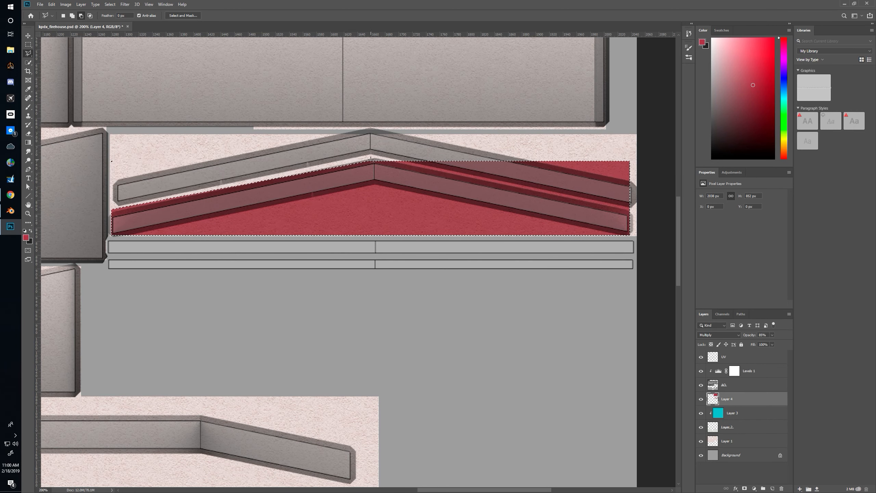
Trim away the red area above the right slope of the lower gable trim with the Polygonal Lasso
alt+click(374, 160)
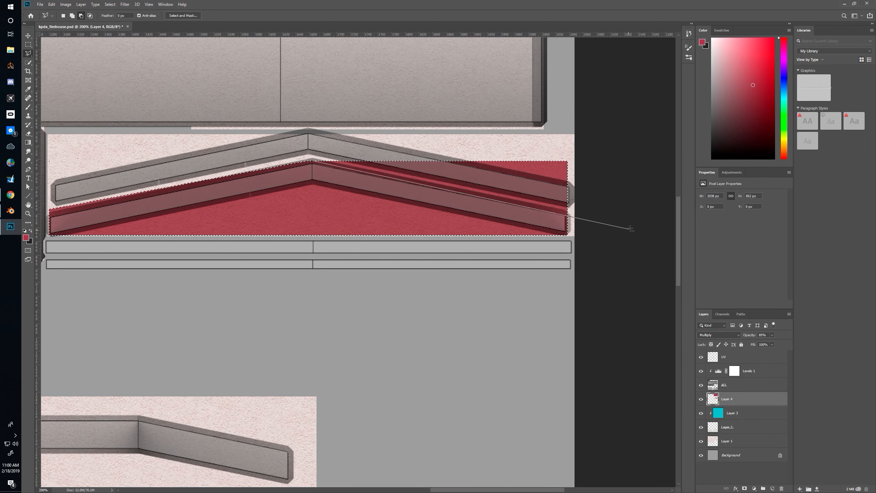
click(631, 224)
click(612, 135)
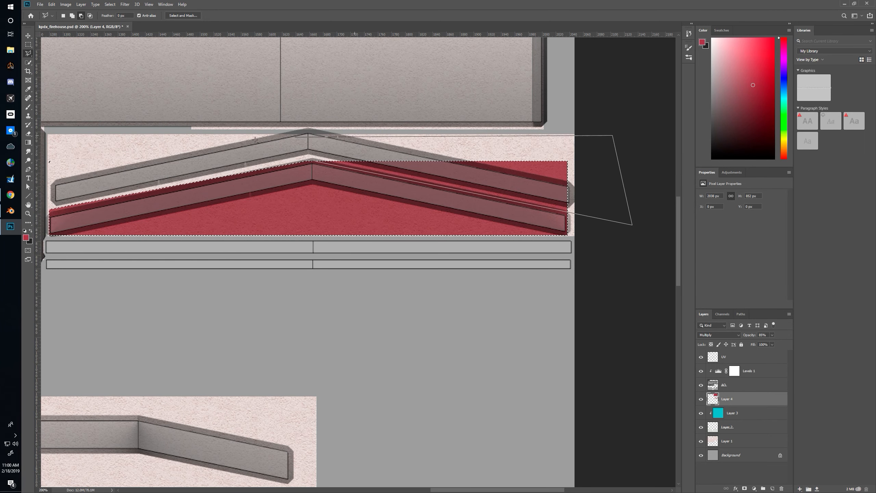
click(312, 161)
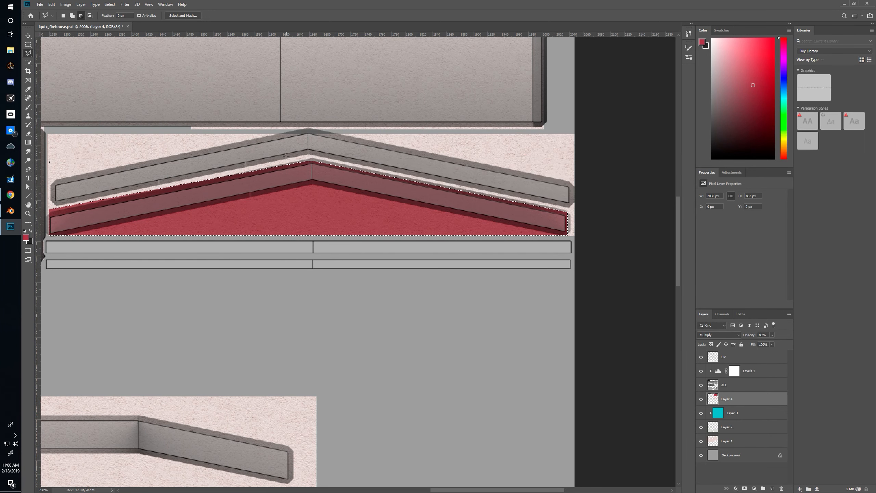
Trim away the red area beneath both slopes of the lower gable trim with the Polygonal Lasso and clear the selection
click(312, 181)
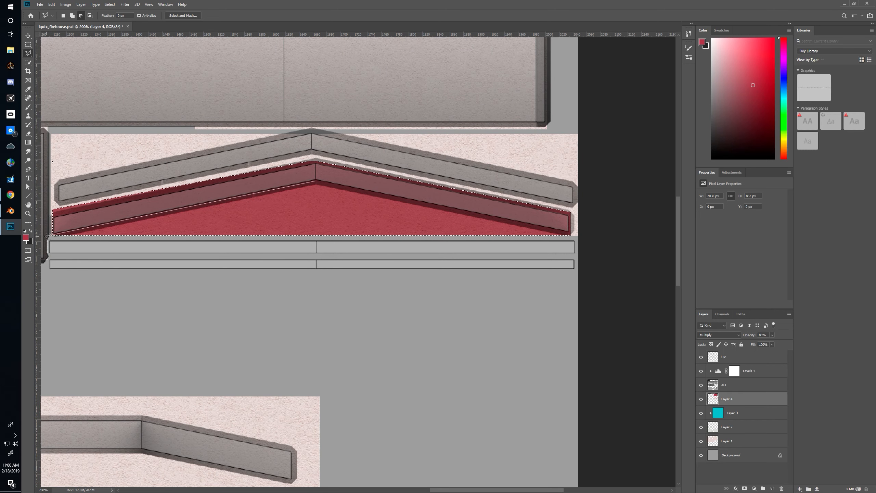
click(48, 236)
click(497, 326)
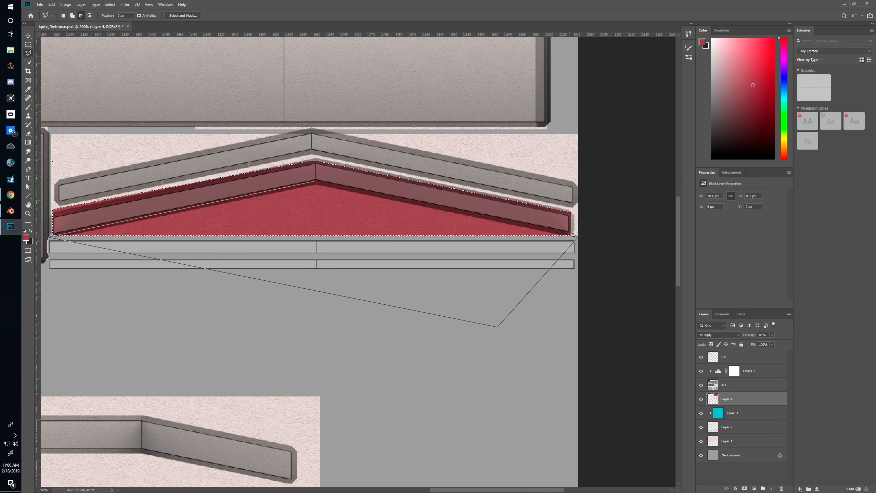
click(575, 236)
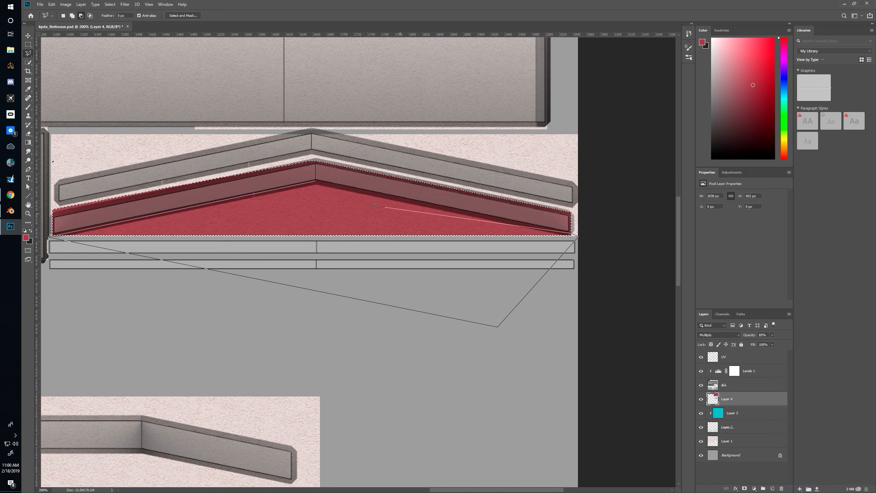
click(315, 180)
key(ctrl+d)
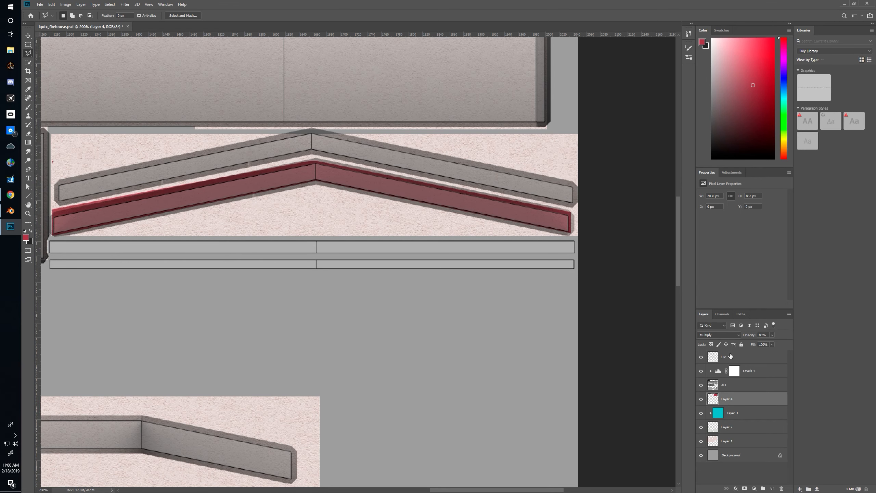
Save the texture with the UV layer hidden and reload kpdx_firehouse.psd in Blender
click(700, 357)
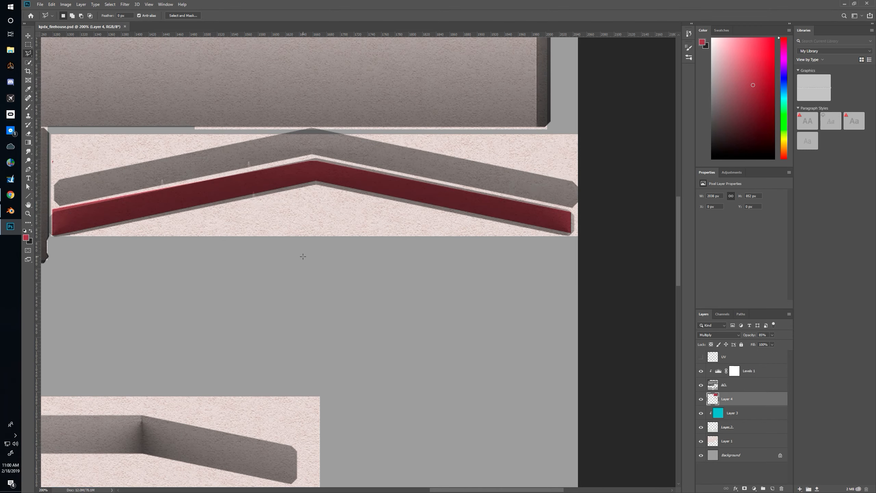
key(alt+Tab)
key(alt+Tab)
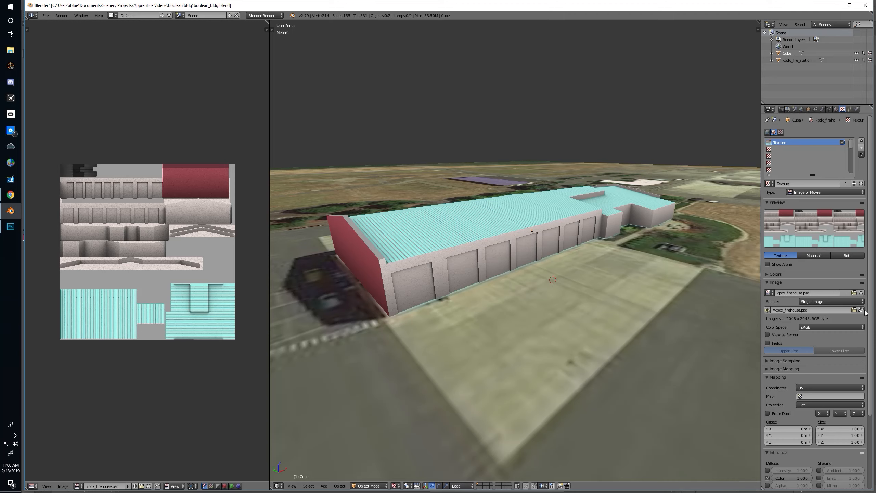
click(861, 310)
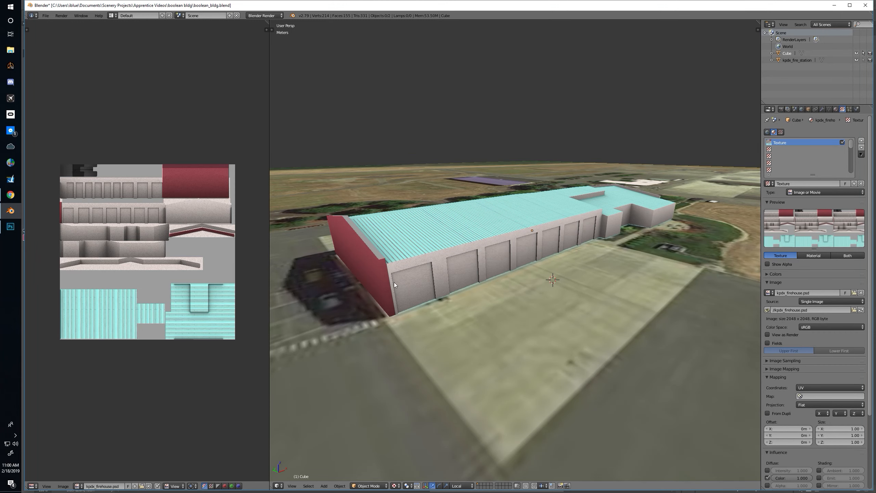
Examine the gable trim around both ends of the Blender model and compare it with the fire station in Google Maps
scroll(430, 302, up, 4)
drag(397, 293, 431, 295)
drag(507, 260, 518, 293)
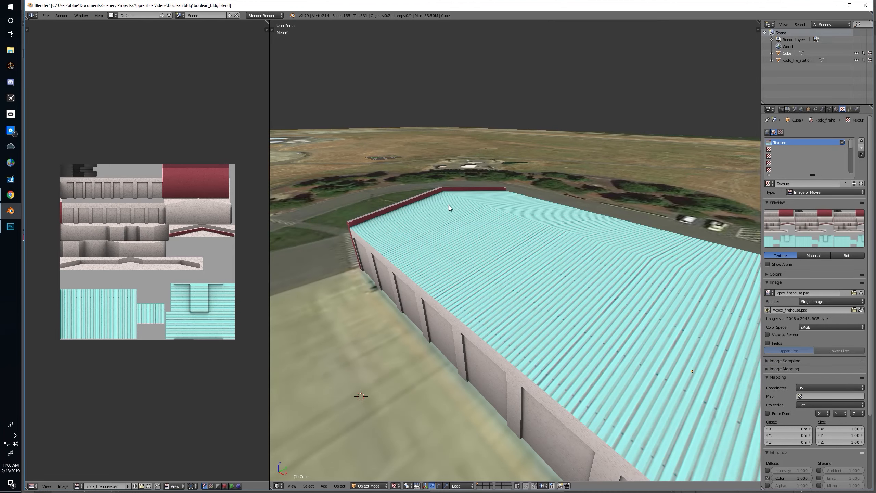
drag(469, 185, 446, 245)
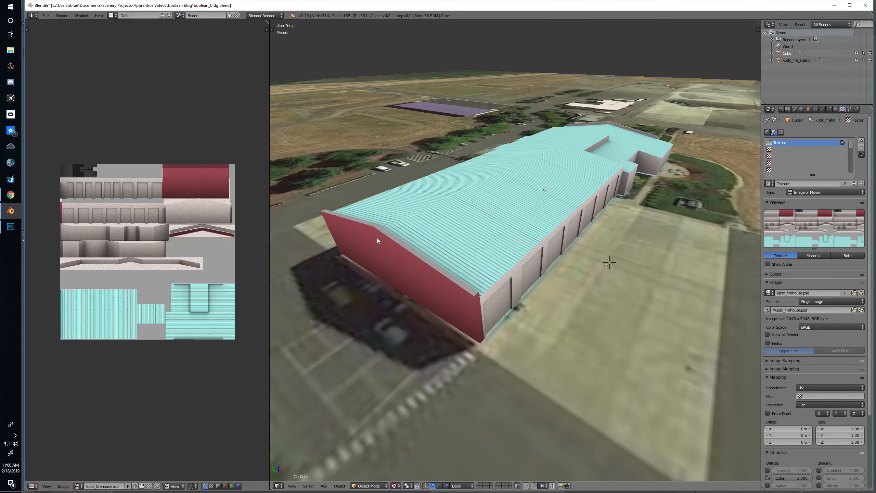
key(alt+Tab)
key(Tab)
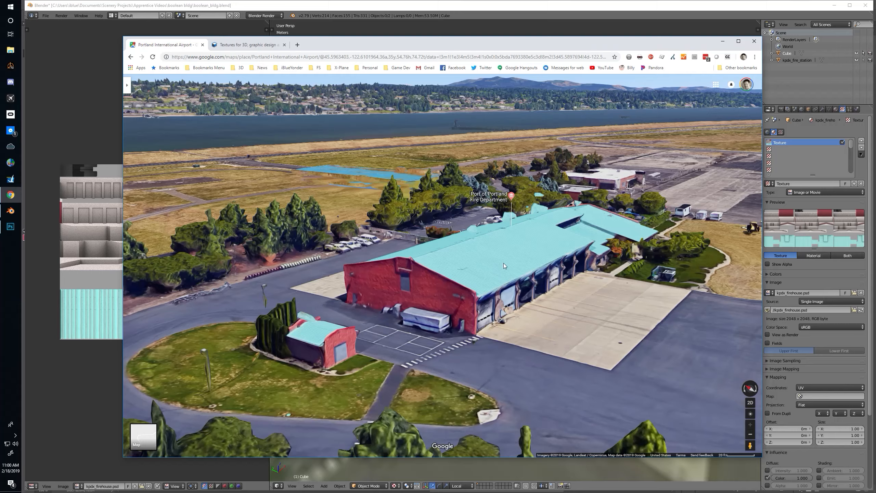
drag(501, 259, 409, 302)
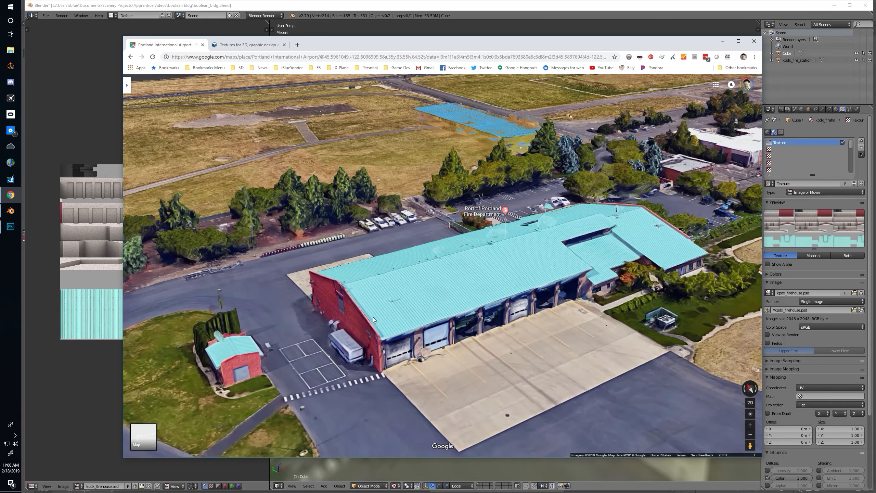
Back in Photoshop, show the UV layer and copy a stucco strip on Layer 1 over the two straight trim strips below the gable trim
key(alt+Tab)
key(alt+Tab)
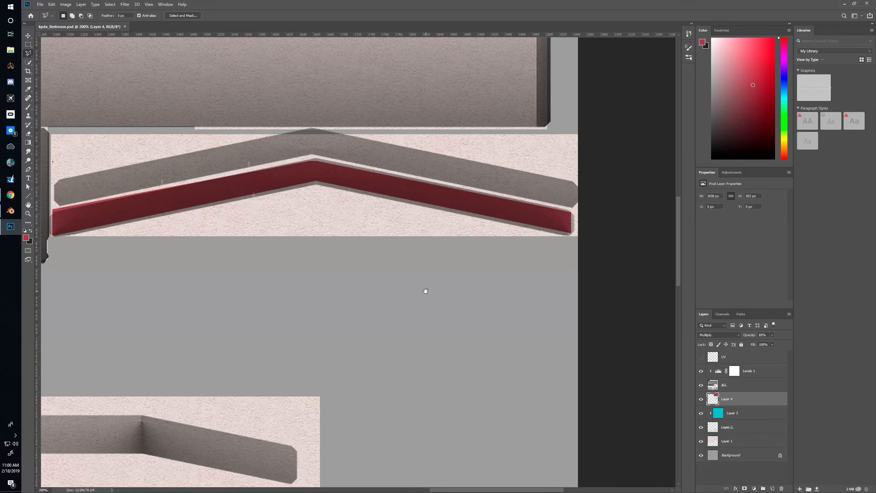
drag(425, 291, 504, 324)
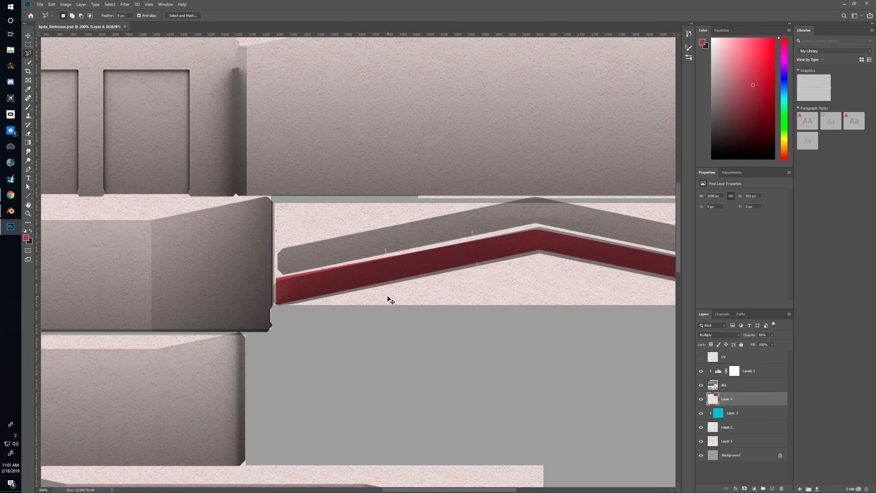
key(ctrl+minus)
drag(368, 329, 378, 348)
click(700, 356)
drag(455, 322, 444, 304)
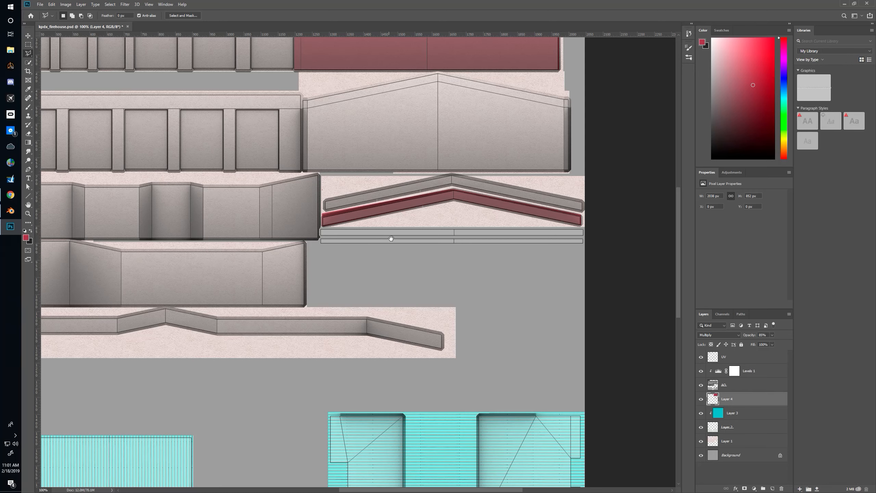
click(723, 441)
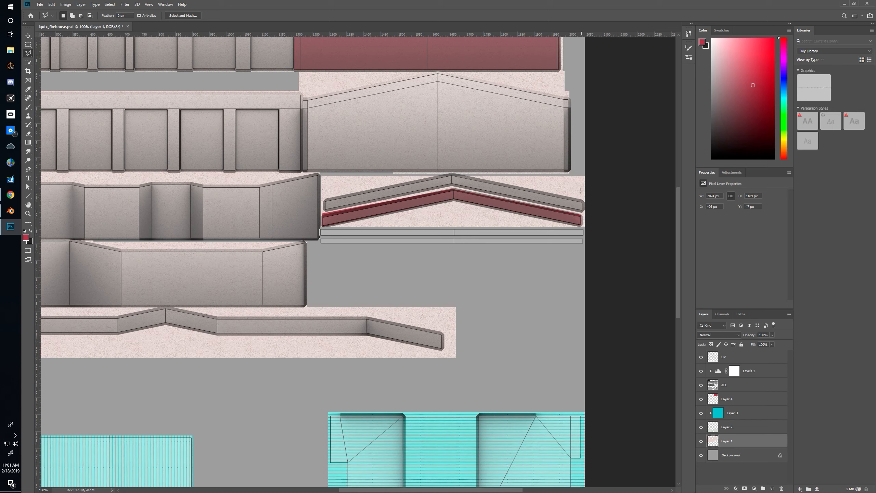
drag(339, 213, 389, 240)
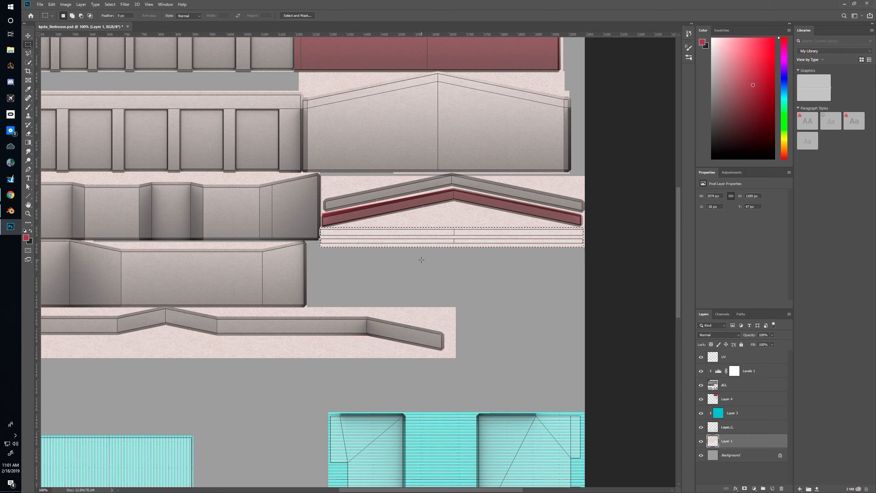
key(ctrl+d)
Copy a small red block on Layer 4 onto the upper straight trim strip and stretch it to about 766 px wide
click(717, 397)
drag(376, 179, 339, 234)
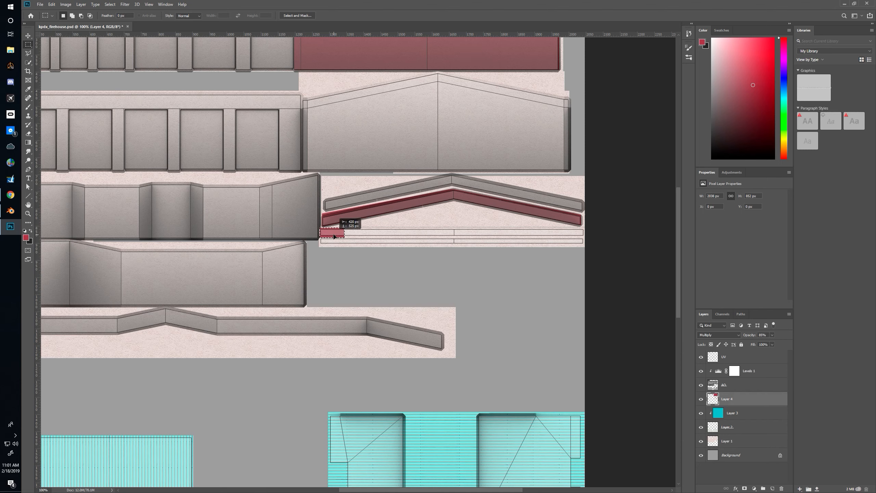
key(ctrl+t)
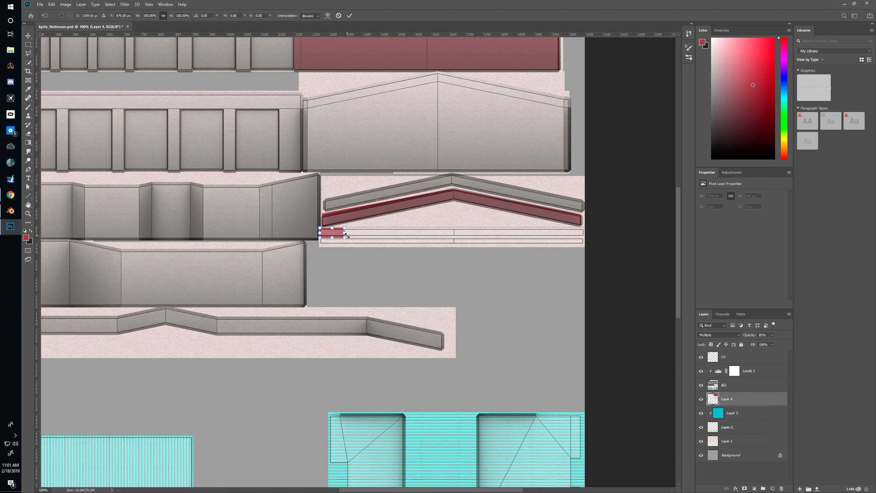
drag(345, 234, 571, 237)
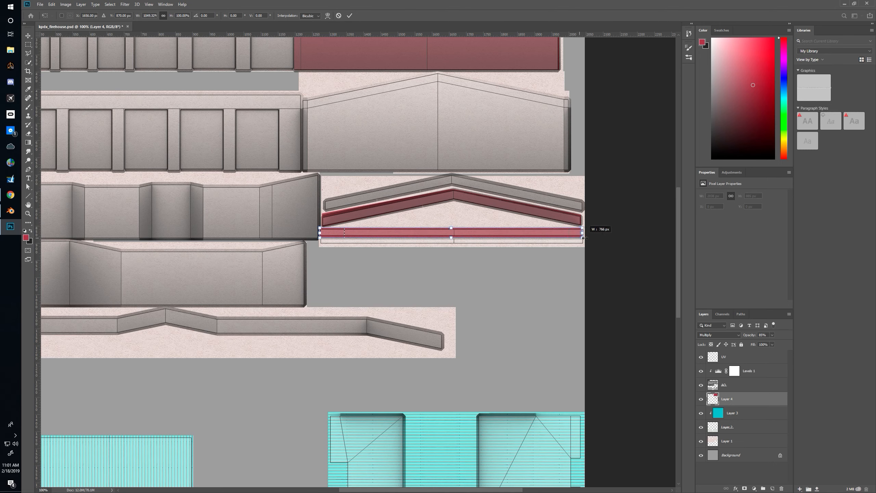
key(Return)
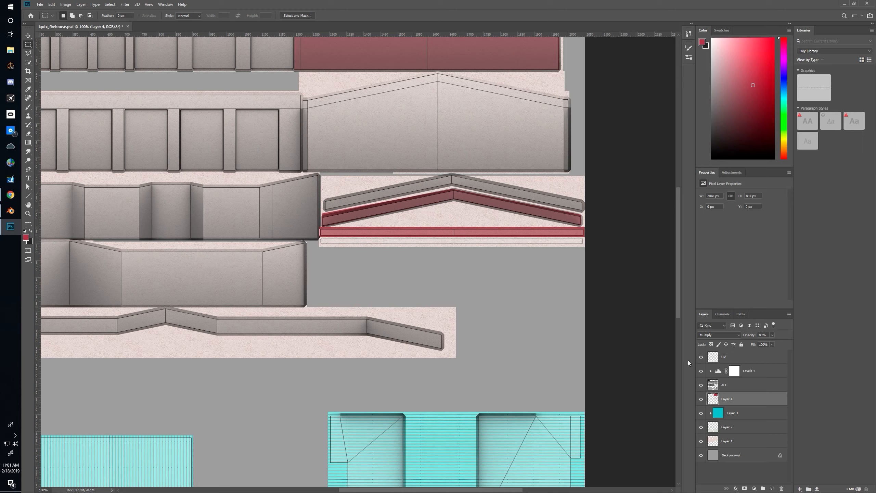
Hide the UV layer, save the texture and reload it on the Blender model
click(702, 357)
key(ctrl+s)
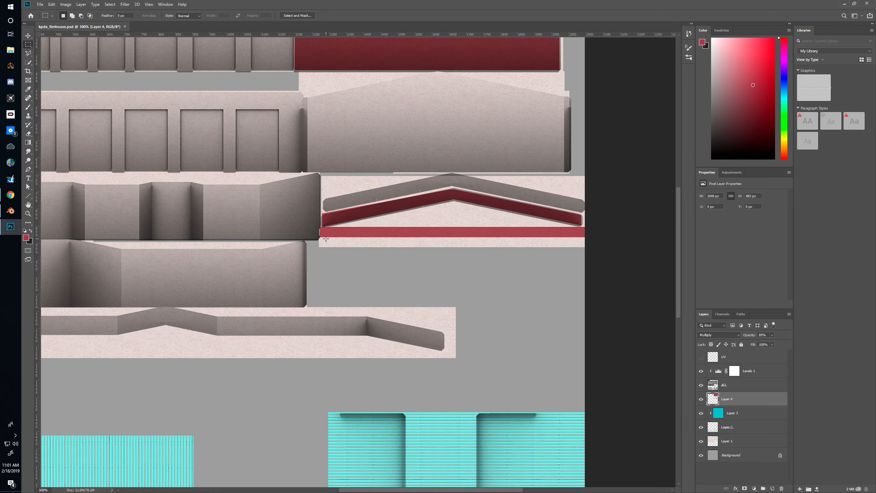
key(alt+Tab)
key(alt+Tab)
key(alt+Tab)
key(alt+Tab)
key(alt+Tab)
key(alt+Tab)
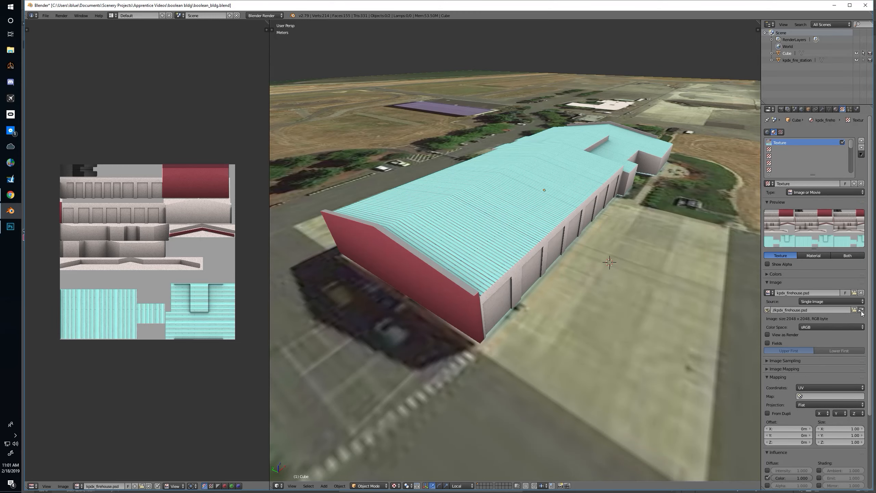
click(861, 312)
Compare the far end of the Blender model with the fire station's roof edges and end walls in Google Maps
drag(528, 245, 543, 282)
key(alt+Tab)
key(alt+Tab)
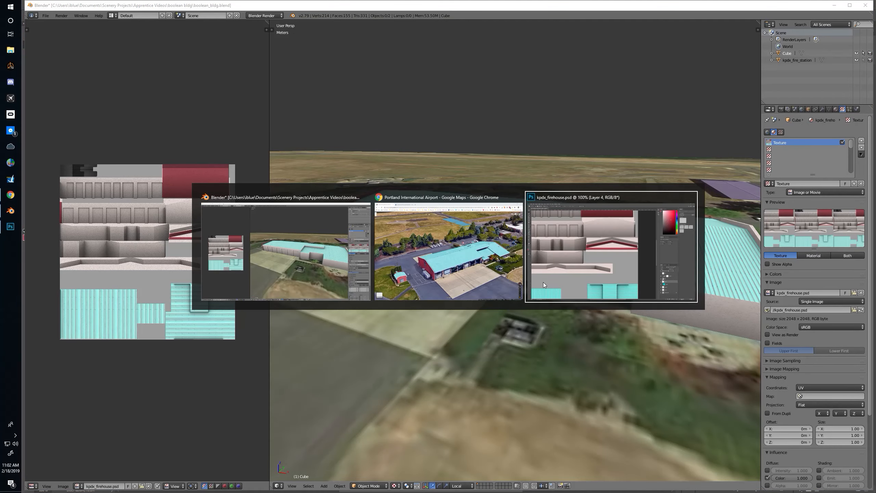
key(alt+shift+Tab)
drag(543, 283, 452, 335)
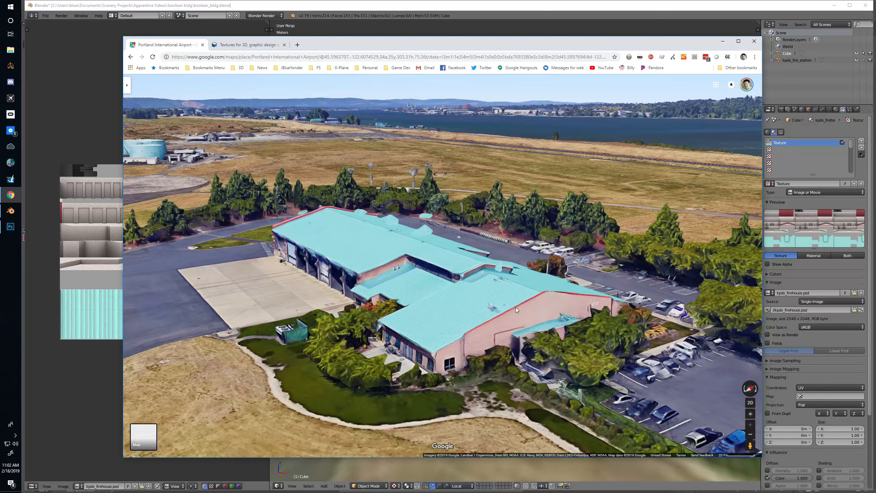
drag(497, 307, 558, 326)
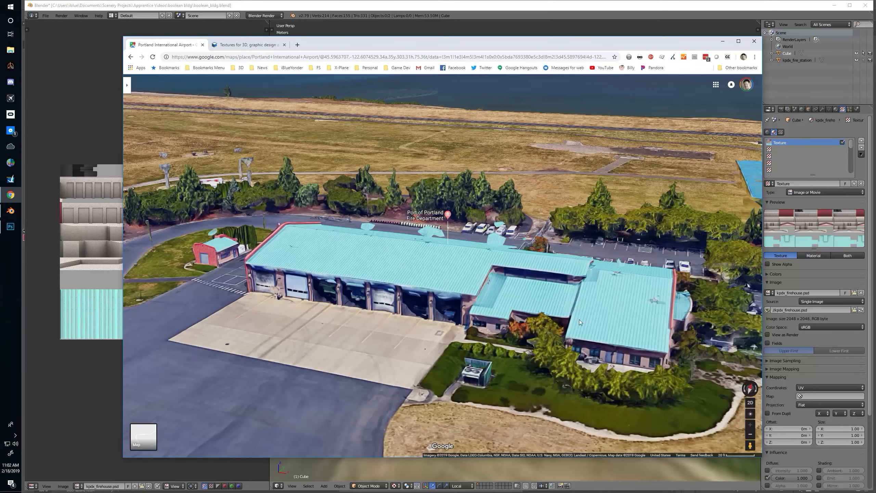
Return to Photoshop, show the UV layer and copy the red fill down over the lower straight trim strip
key(alt+Tab)
key(alt+Tab)
key(alt+Tab)
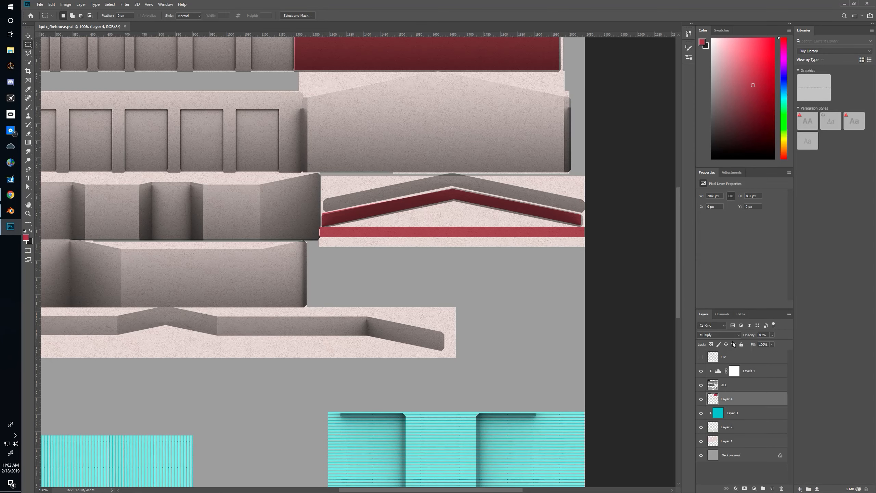
click(700, 358)
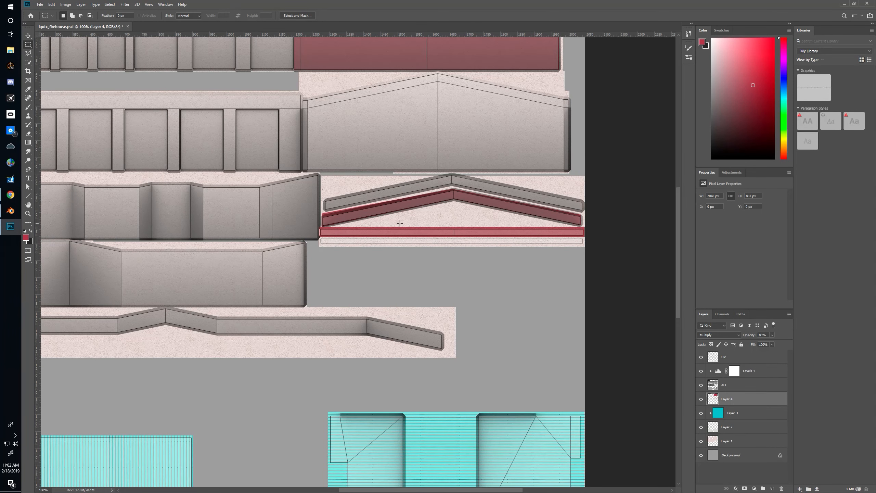
drag(443, 244, 359, 243)
drag(360, 242, 383, 242)
drag(382, 242, 561, 244)
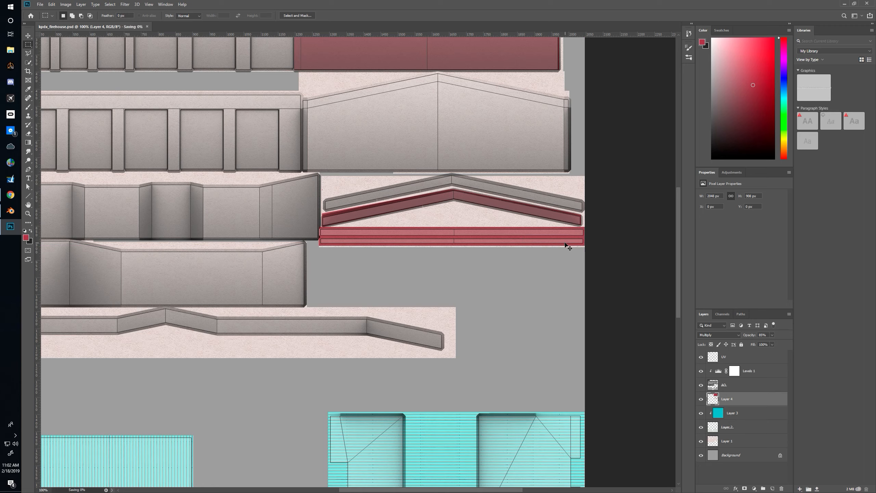
Save the texture without the UV overlay and reload it in Blender to inspect the red roof-edge trim
click(701, 357)
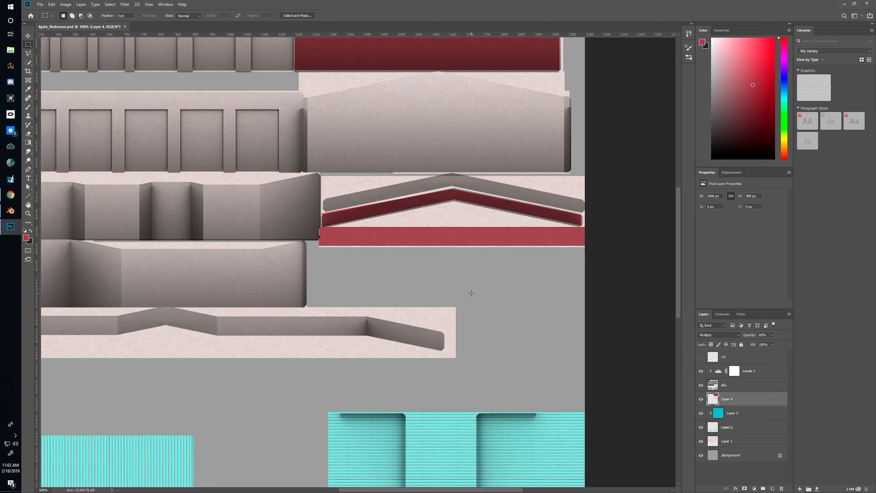
key(alt+Tab)
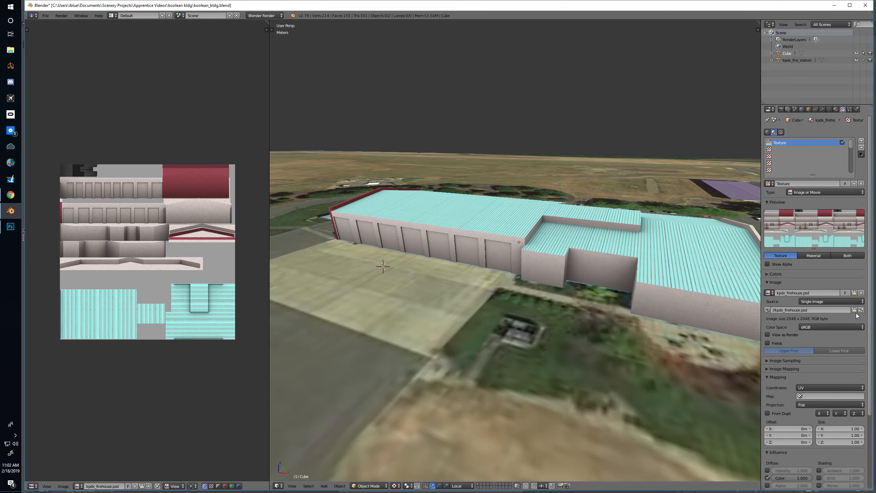
drag(598, 253, 514, 255)
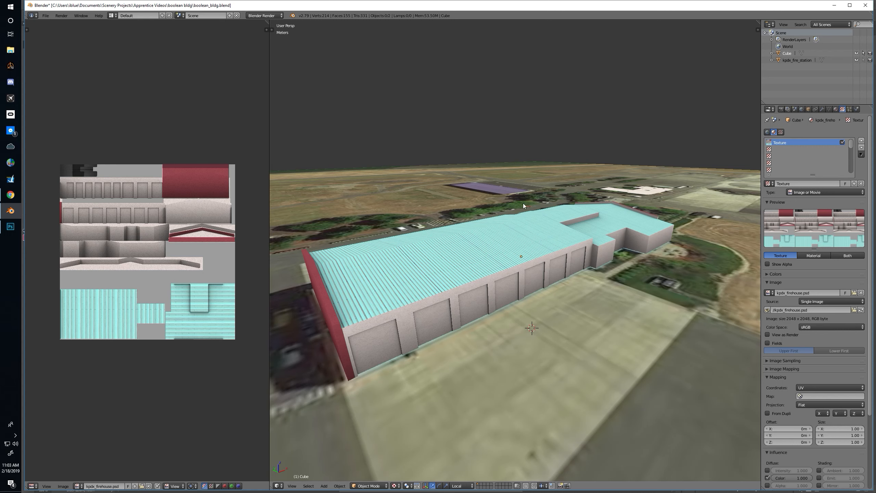
drag(425, 256, 484, 263)
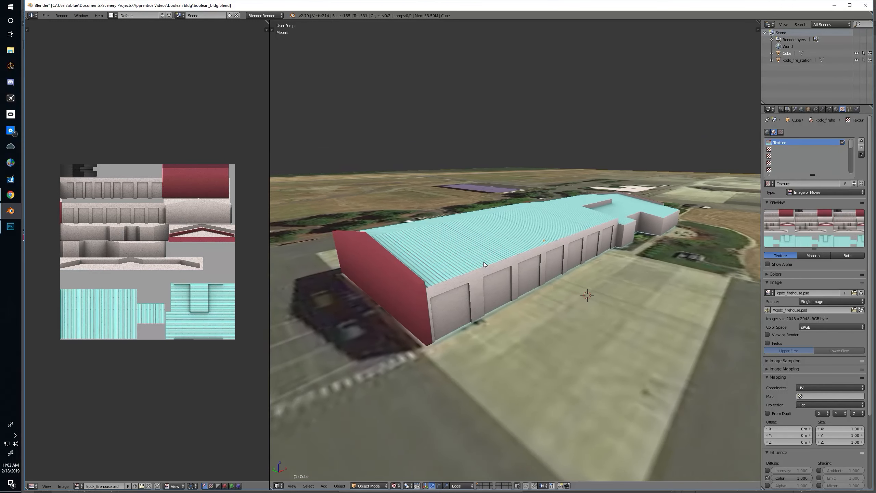
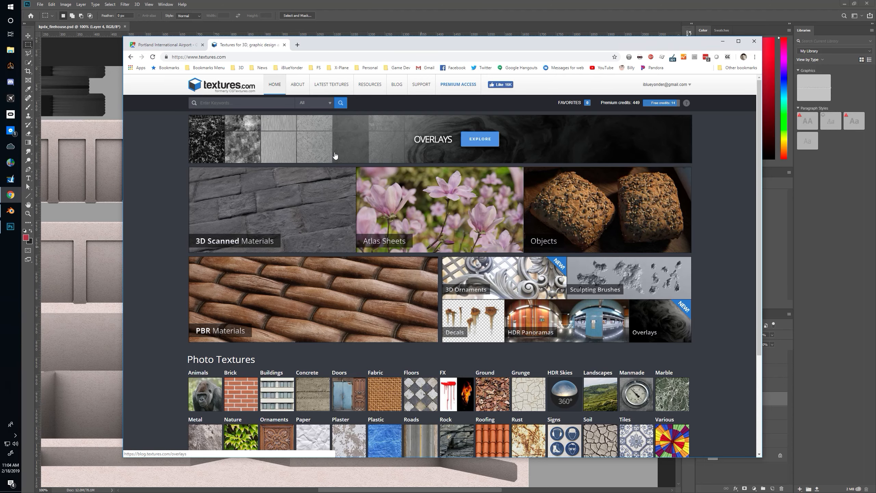
On textures.com in Chrome, open the Concrete category of the photo textures
scroll(334, 169, down, 4)
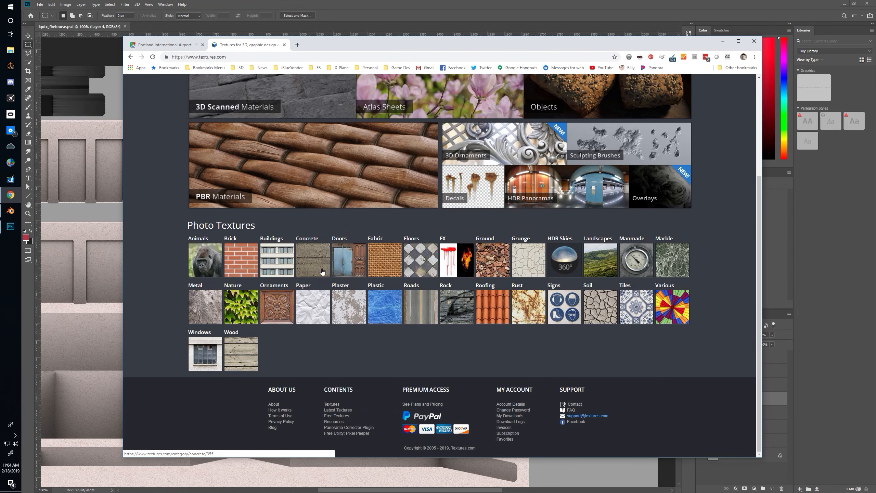
click(316, 259)
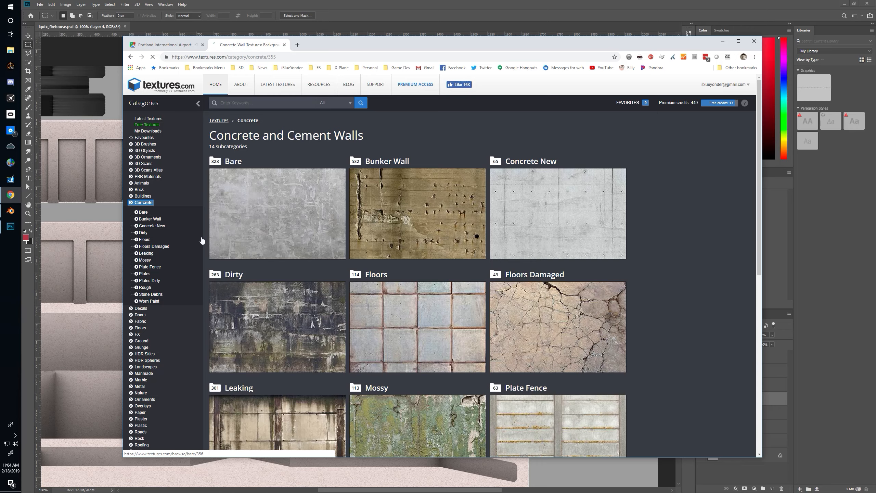
Browse the Bare concrete category on textures.com for a suitable plain wall texture
click(320, 241)
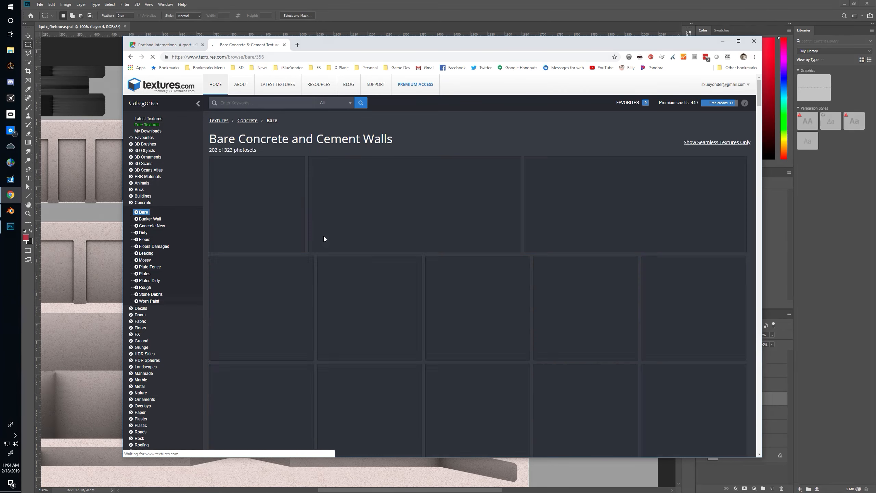
scroll(324, 240, down, 1)
scroll(324, 239, down, 2)
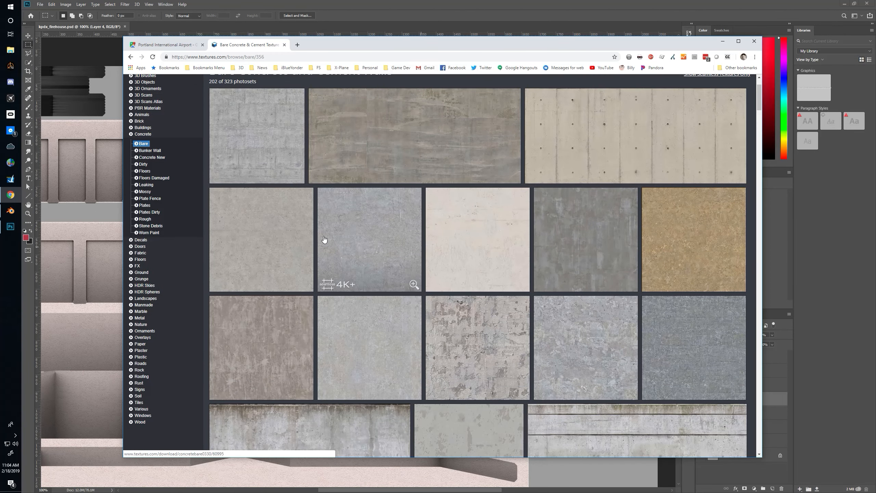
scroll(324, 240, down, 6)
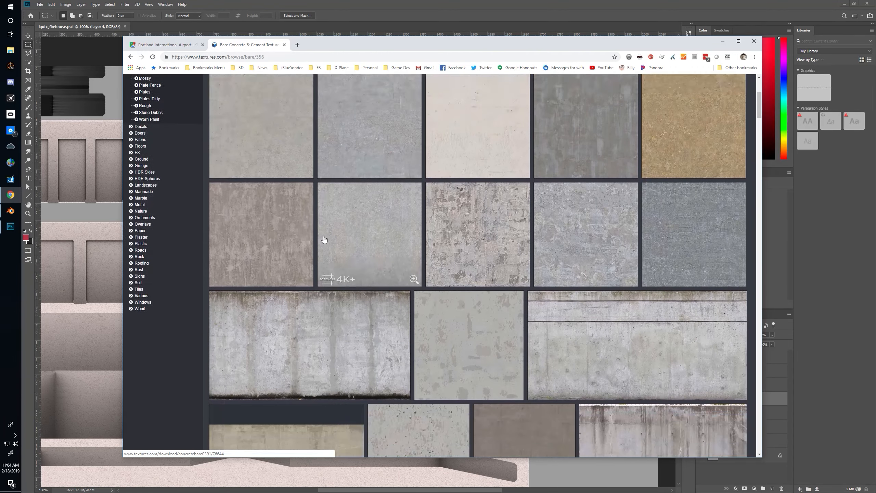
scroll(324, 240, down, 6)
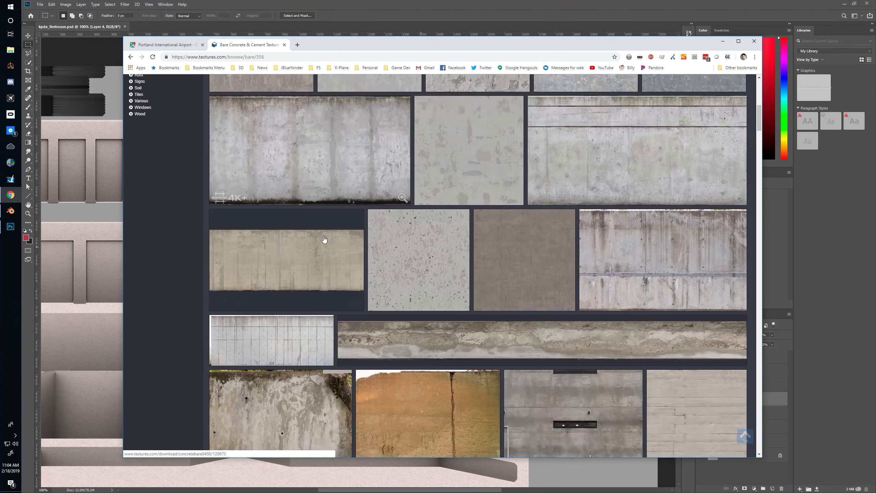
scroll(323, 238, down, 2)
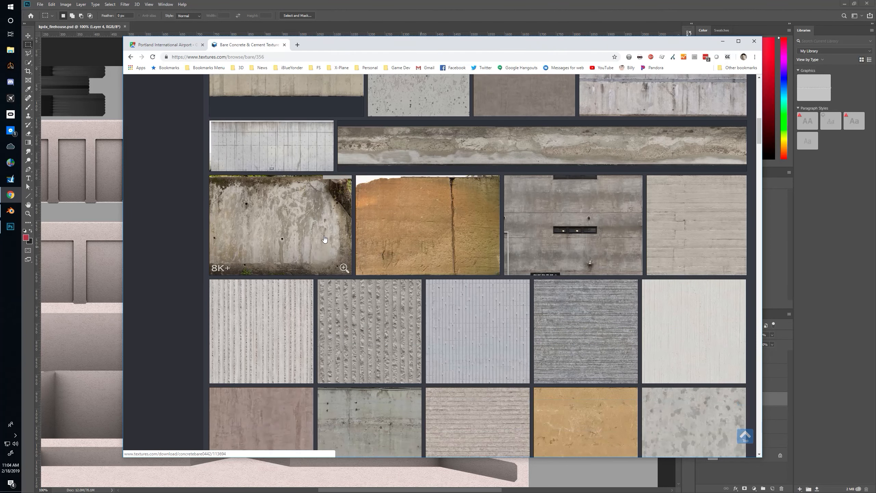
scroll(293, 244, up, 2)
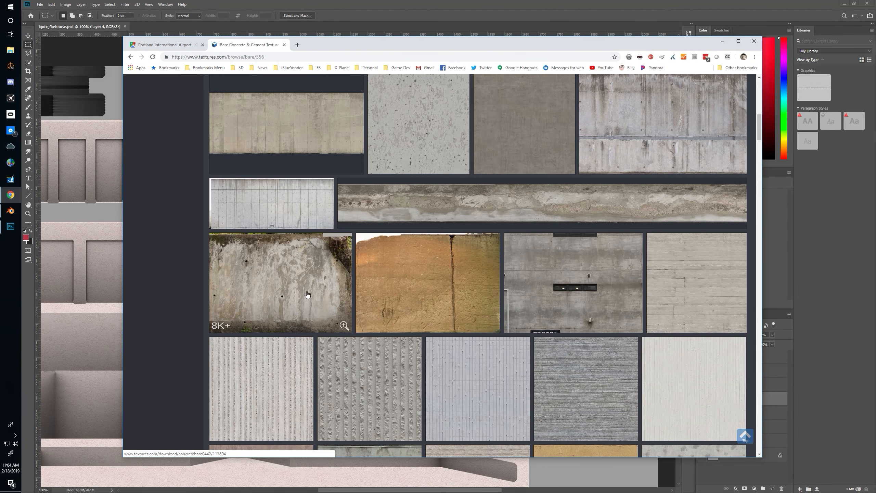
scroll(301, 282, down, 6)
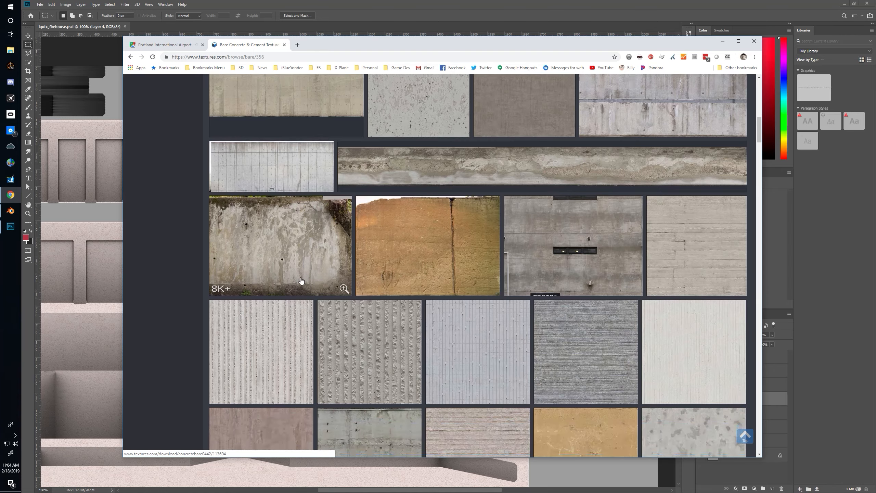
scroll(300, 278, down, 2)
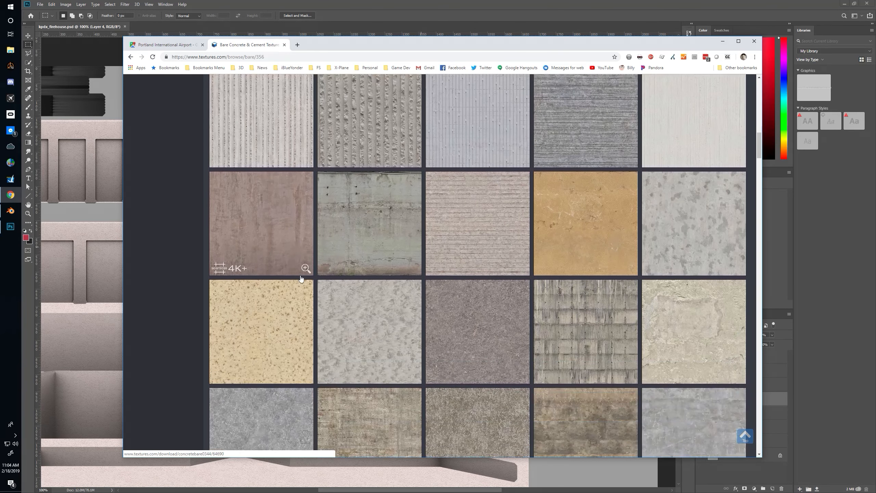
scroll(301, 277, down, 2)
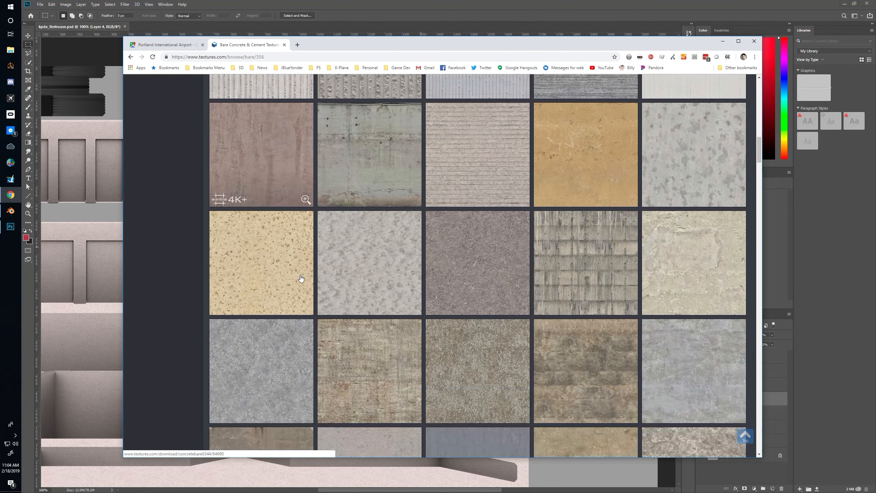
scroll(302, 279, down, 2)
scroll(301, 276, up, 2)
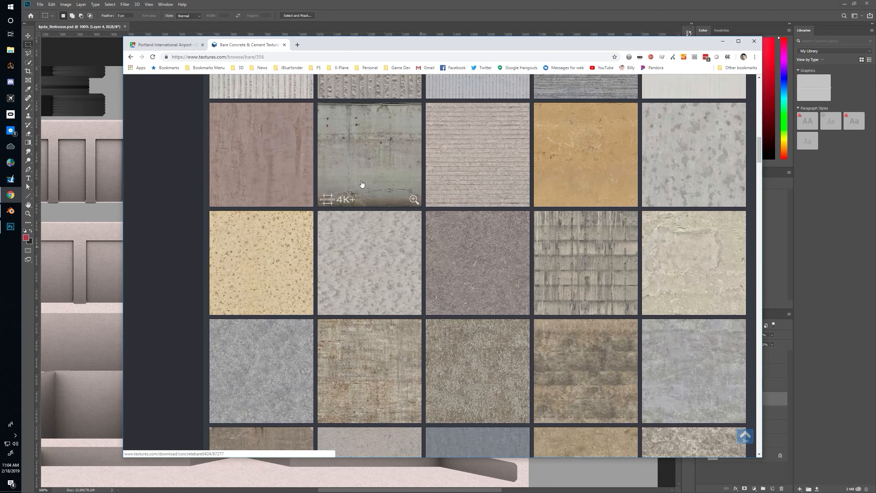
scroll(440, 203, down, 1)
scroll(373, 265, down, 1)
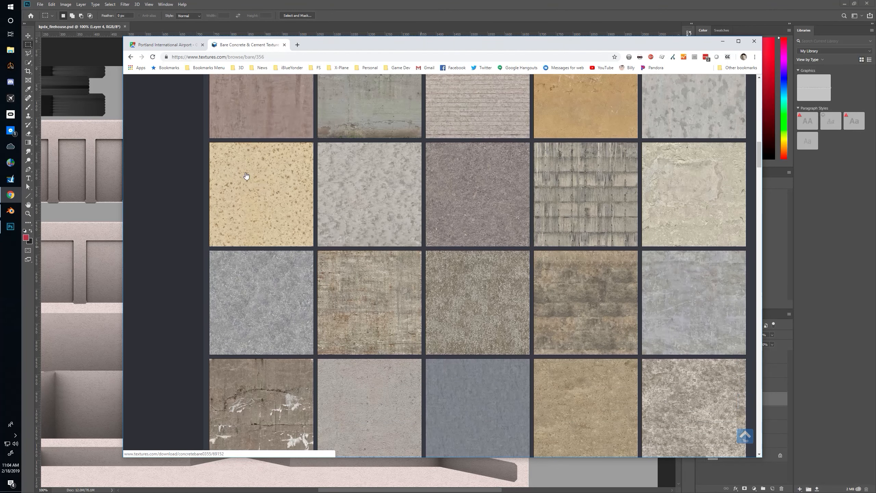
scroll(476, 229, down, 7)
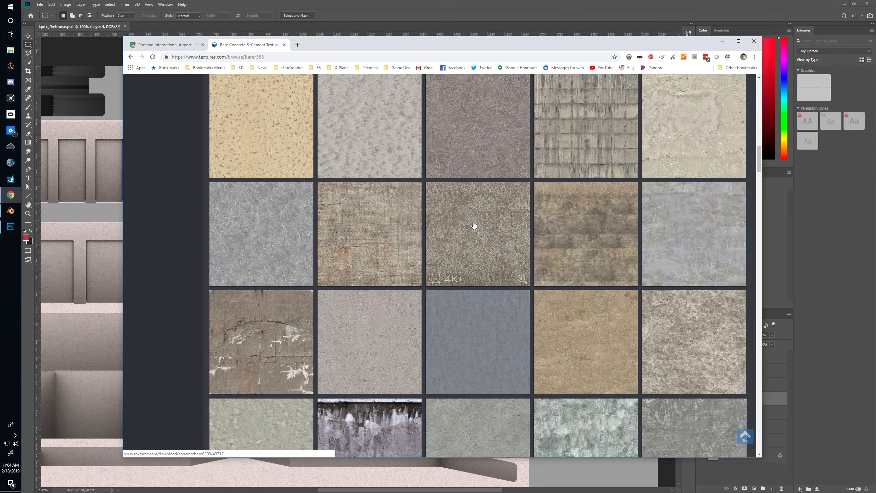
scroll(473, 224, down, 5)
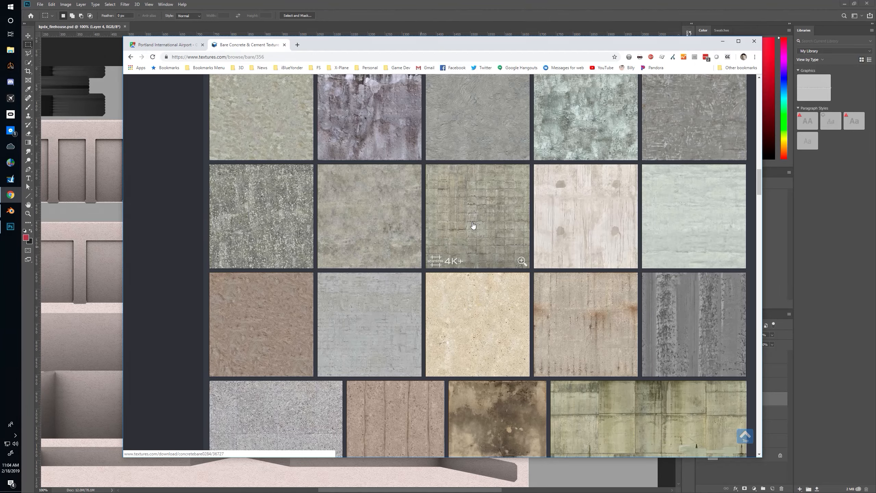
scroll(473, 225, down, 3)
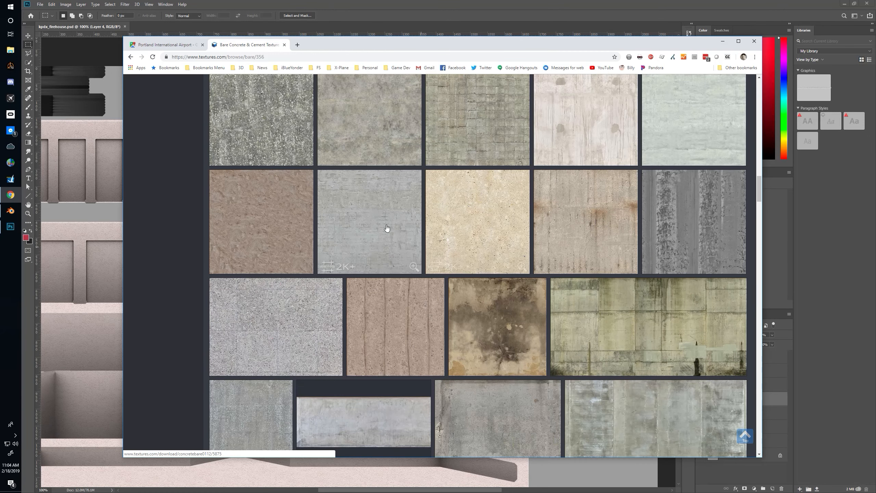
Open ConcreteBare0112 and download image 4 at 1024x672, replacing TexturesCom_ConcreteBare0112_4_S.jpg in the boolean bldg folder
click(371, 223)
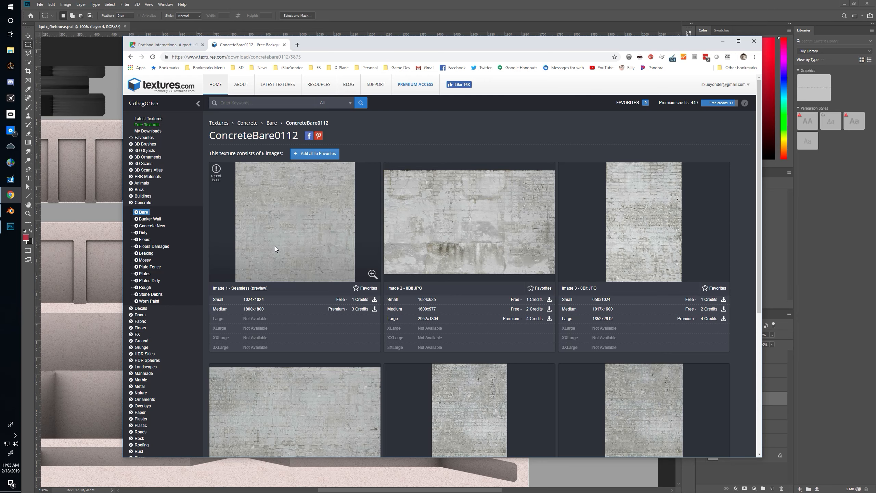
scroll(274, 246, down, 3)
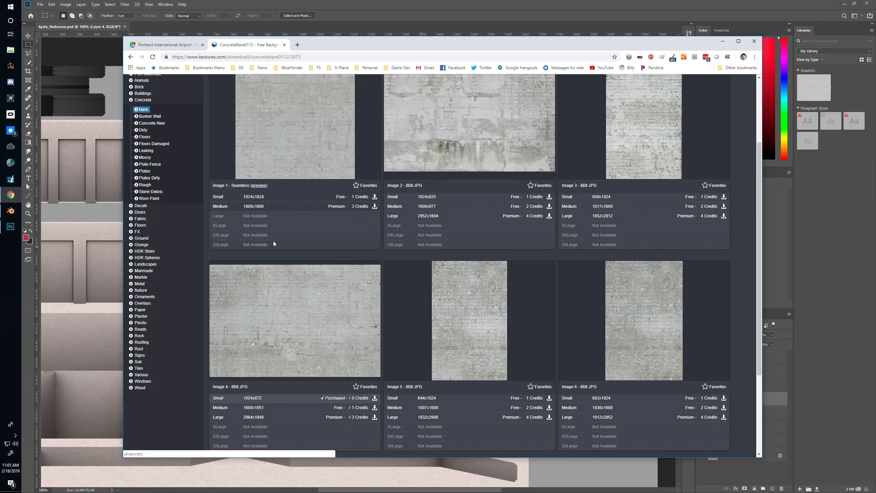
scroll(273, 243, up, 2)
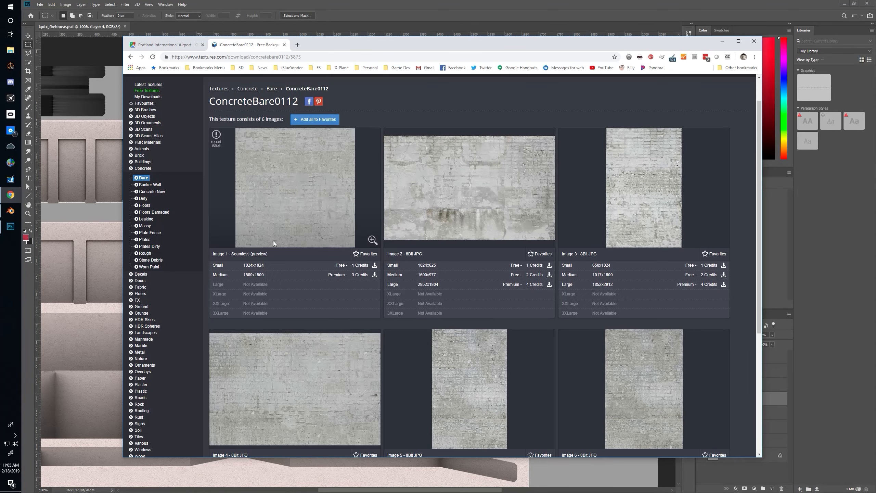
scroll(273, 241, down, 1)
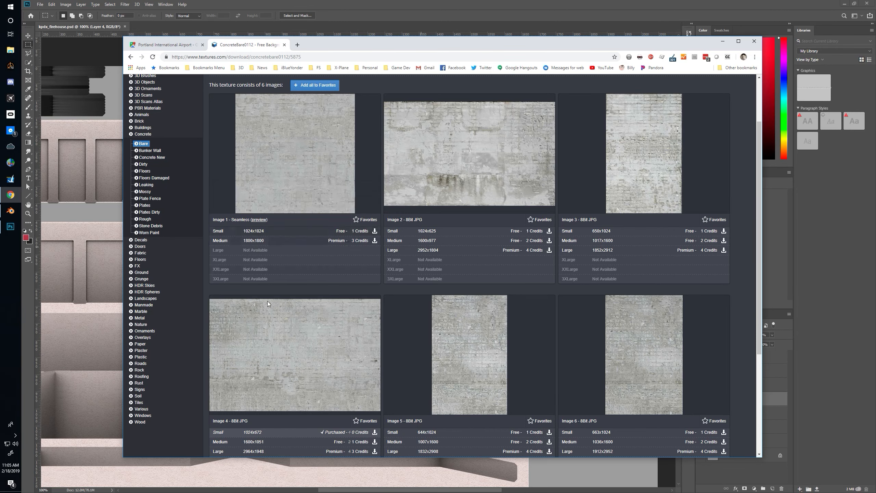
scroll(275, 343, down, 3)
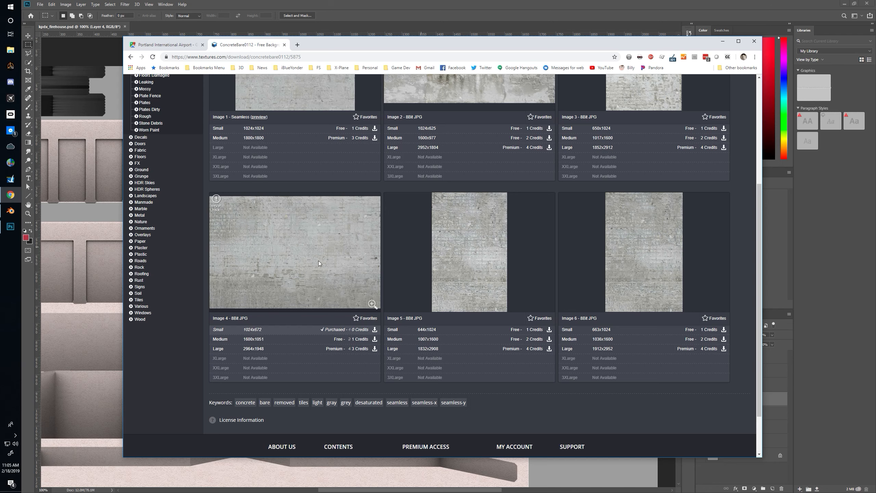
click(254, 331)
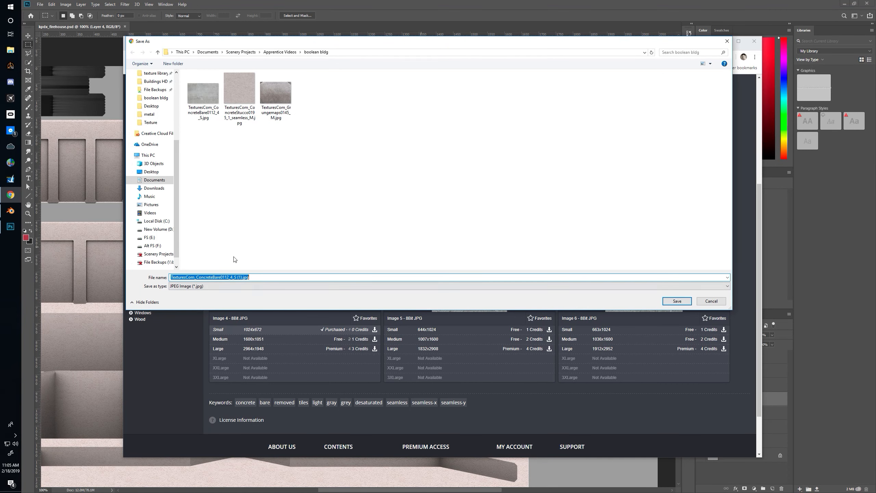
click(198, 116)
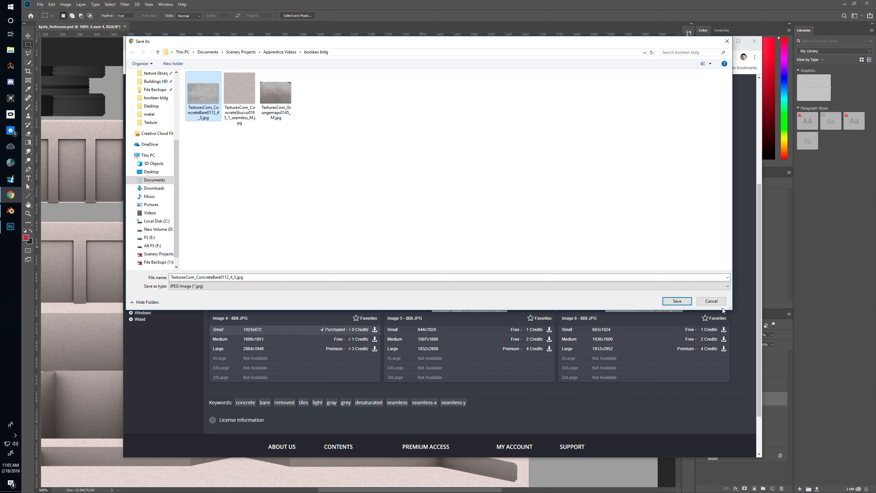
click(677, 301)
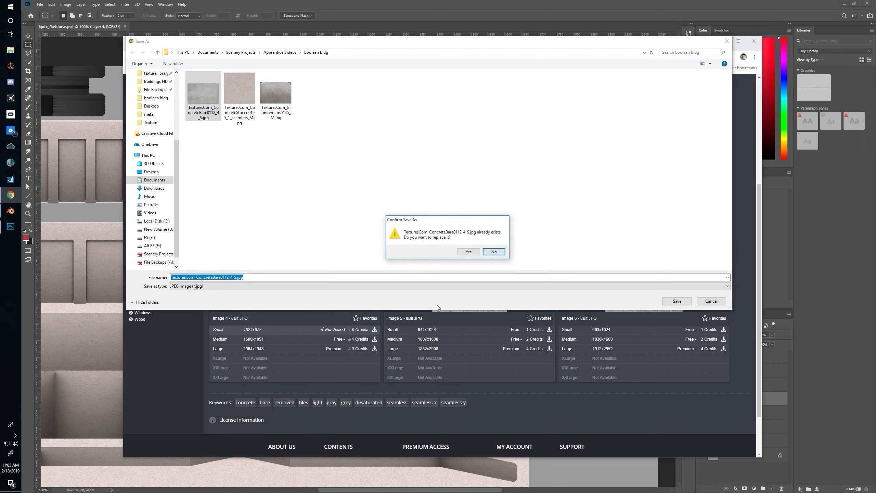
click(466, 252)
Switch to Photoshop and open TexturesCom_ConcreteBare0112_4_S.jpg from the Apprentice Videos boolean bldg folder
click(648, 3)
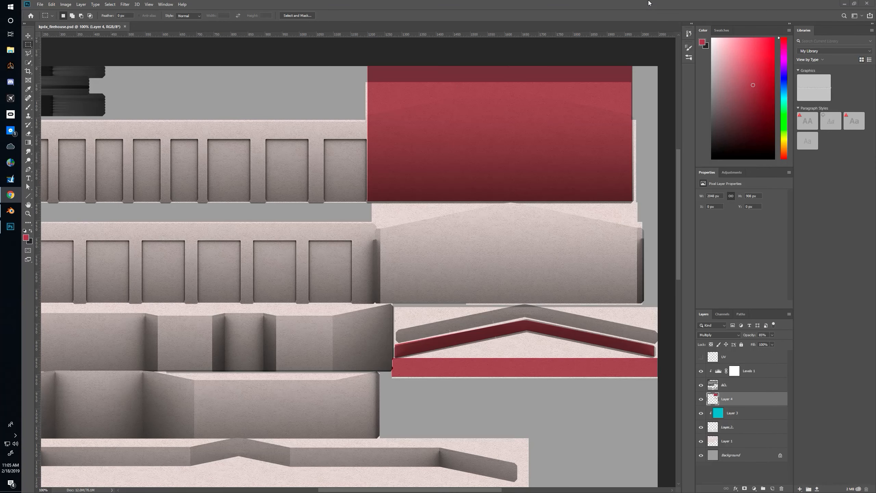
key(ctrl+o)
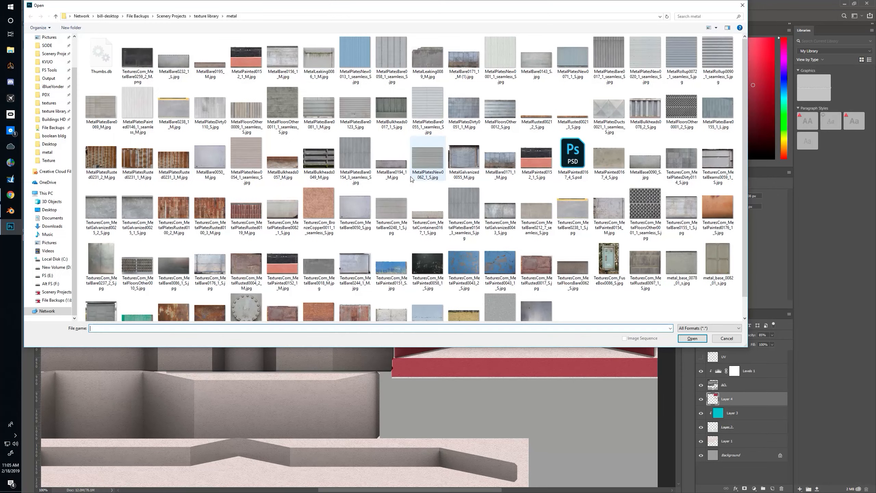
scroll(77, 115, up, 2)
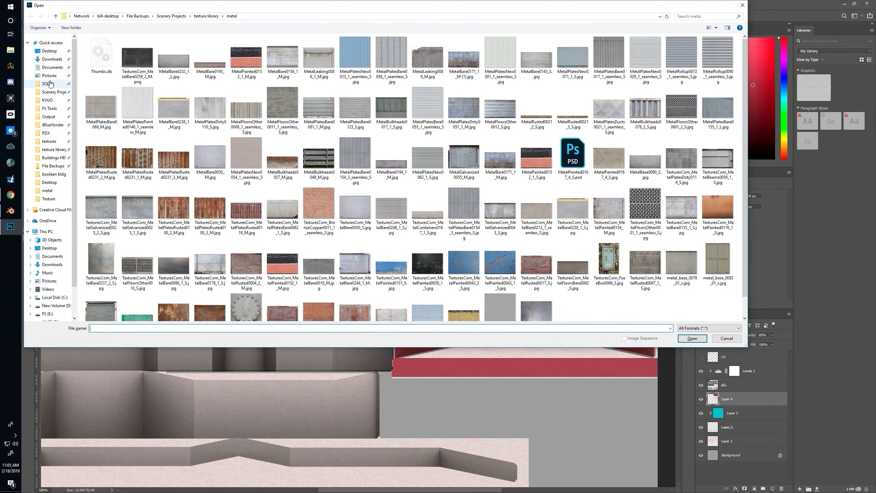
click(50, 90)
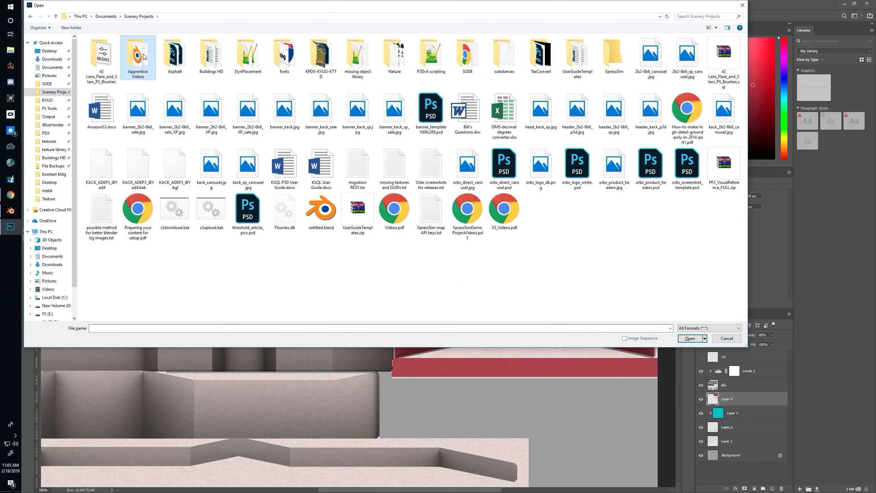
double_click(139, 58)
double_click(140, 61)
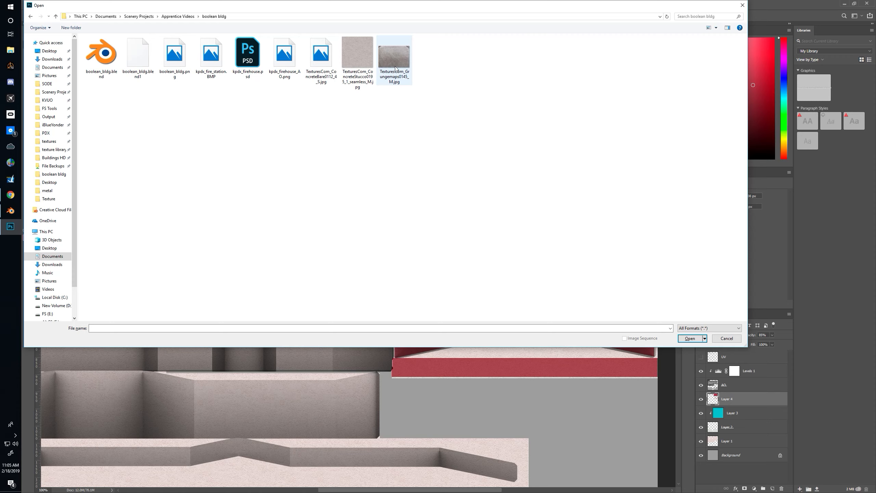
double_click(328, 63)
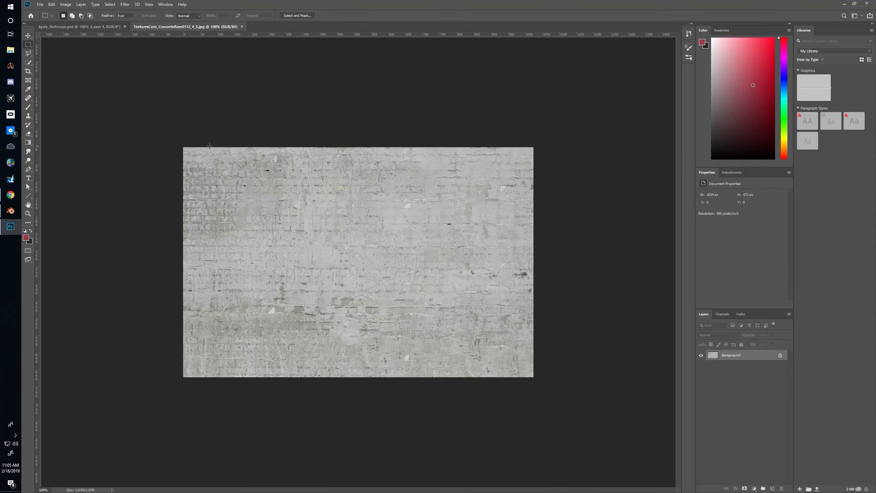
Copy the concrete image's upper part, about 1024 x 366 px, onto a layer above Layer 1 and place it over the uppermost windowed wall
drag(170, 130, 565, 273)
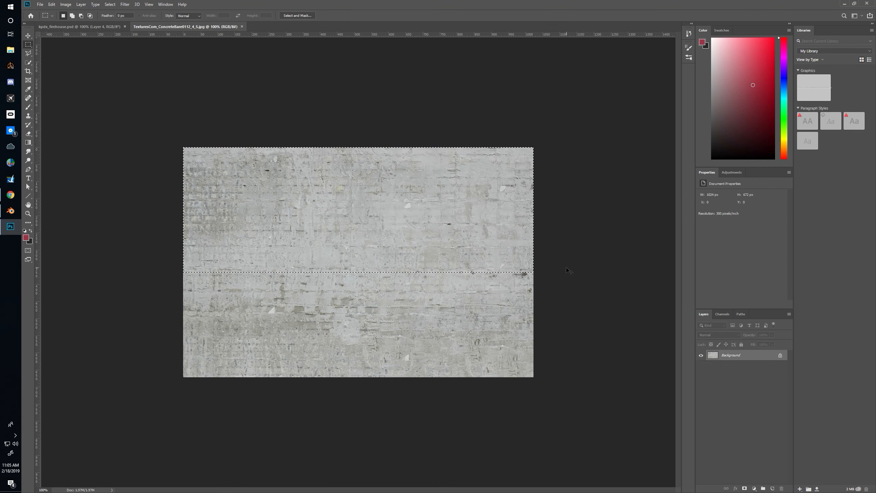
click(79, 27)
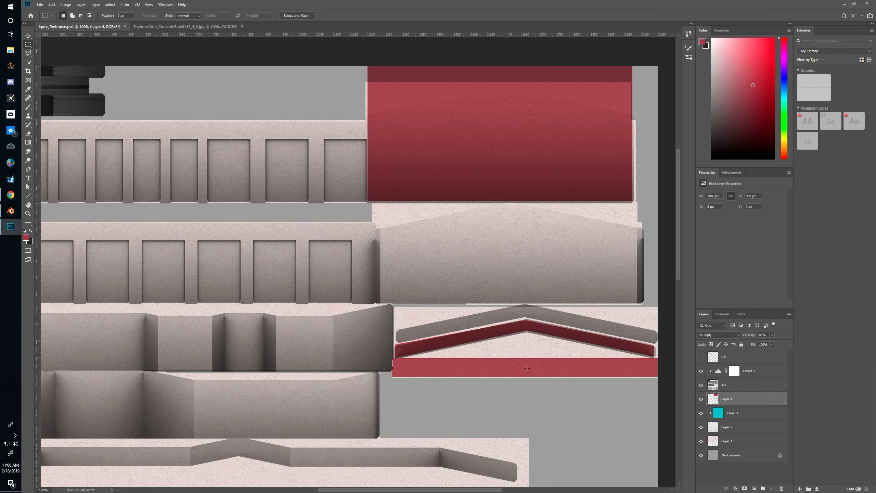
click(729, 435)
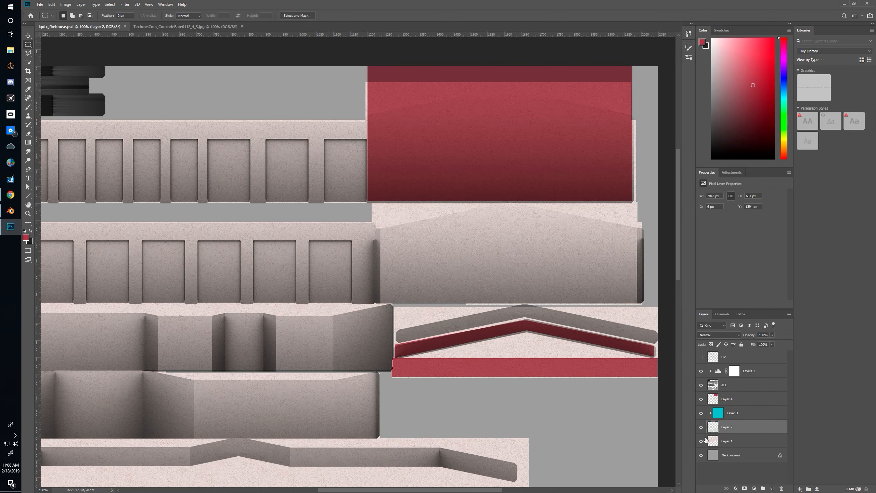
click(727, 441)
drag(315, 385, 453, 371)
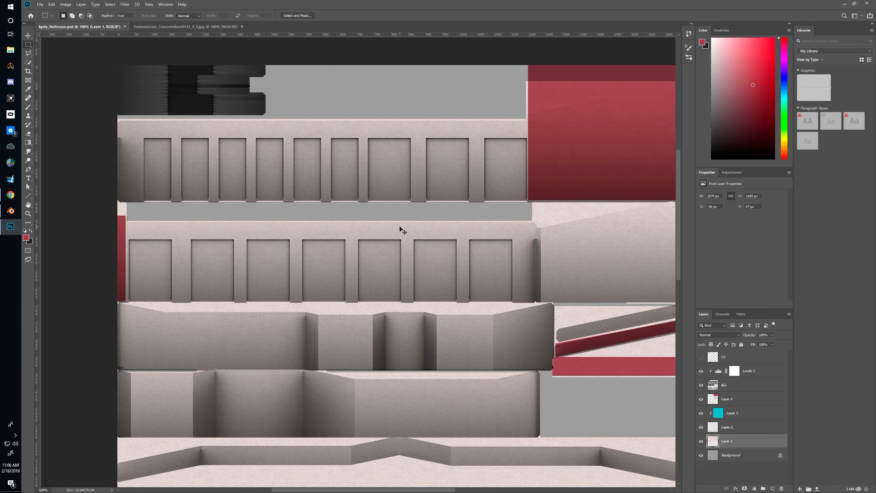
key(ctrl+v)
drag(383, 276, 279, 141)
drag(271, 148, 235, 176)
Show the UV layer and squash the concrete patch from its upper edge to about 341 px high
click(701, 358)
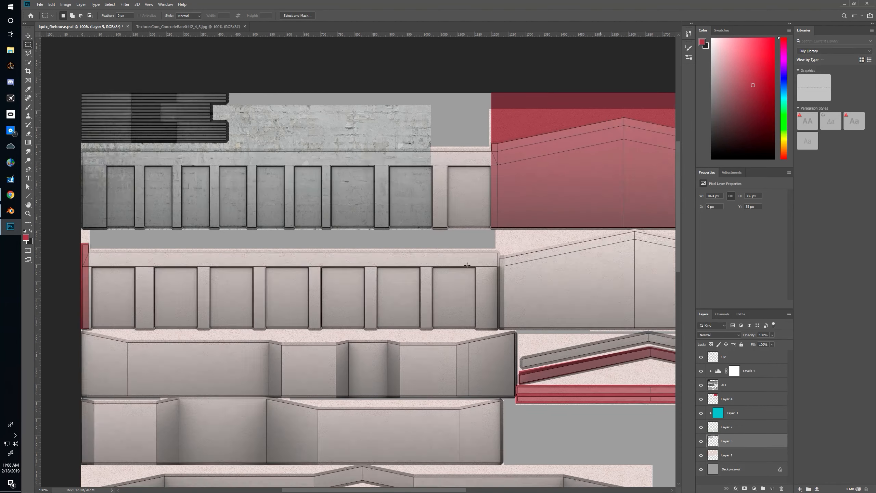
drag(391, 136, 315, 170)
key(ctrl+t)
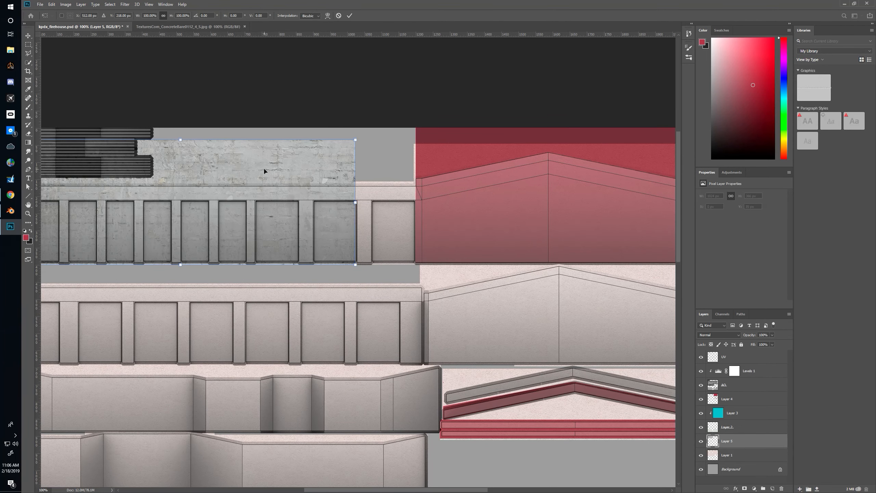
drag(180, 140, 180, 149)
key(Return)
key(m)
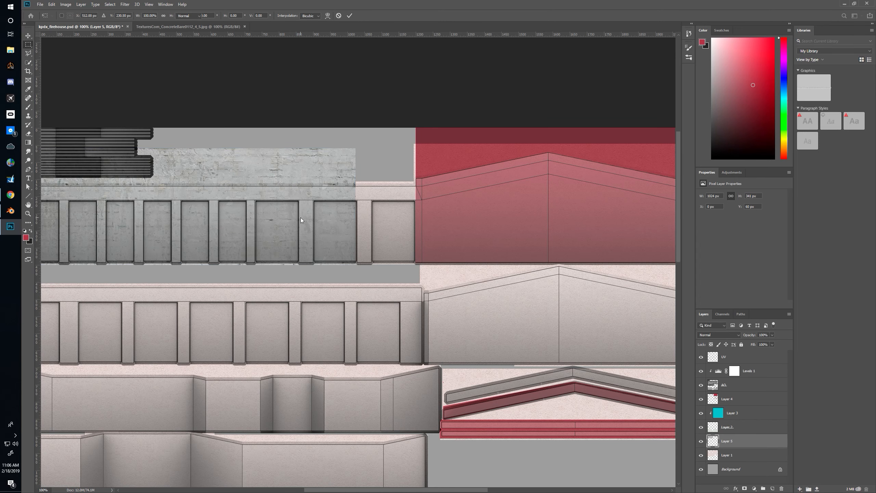
Shift the full-width 1024 px selection in the concrete image down until it sits on the image's lower edge
drag(325, 209, 447, 204)
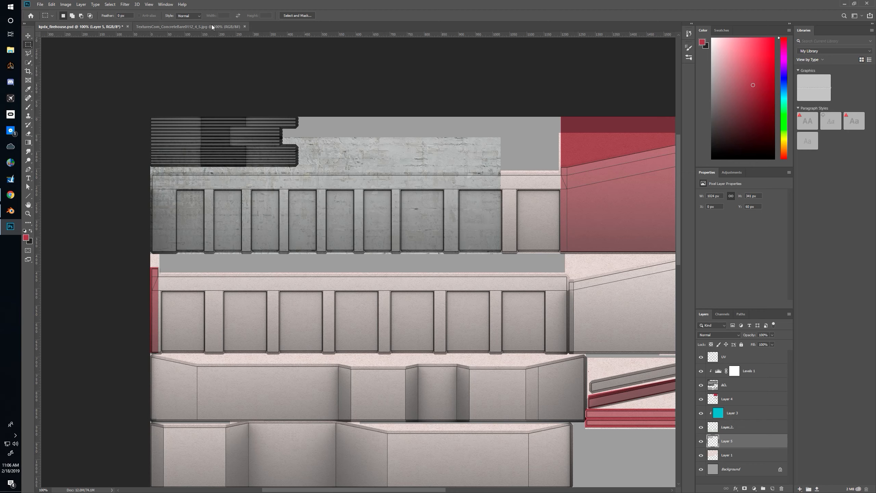
click(188, 27)
drag(290, 239, 291, 270)
key(shift+Down)
key(shift+Down)
key(shift+Down)
key(shift+Down)
key(shift+Down)
key(shift+Down)
key(shift+Down)
key(shift+Down)
key(shift+Down)
key(shift+Down)
key(shift+Down)
key(shift+Down)
key(shift+Down)
key(shift+Down)
key(shift+Down)
key(shift+Down)
key(shift+Down)
key(shift+Down)
key(shift+Down)
key(shift+Down)
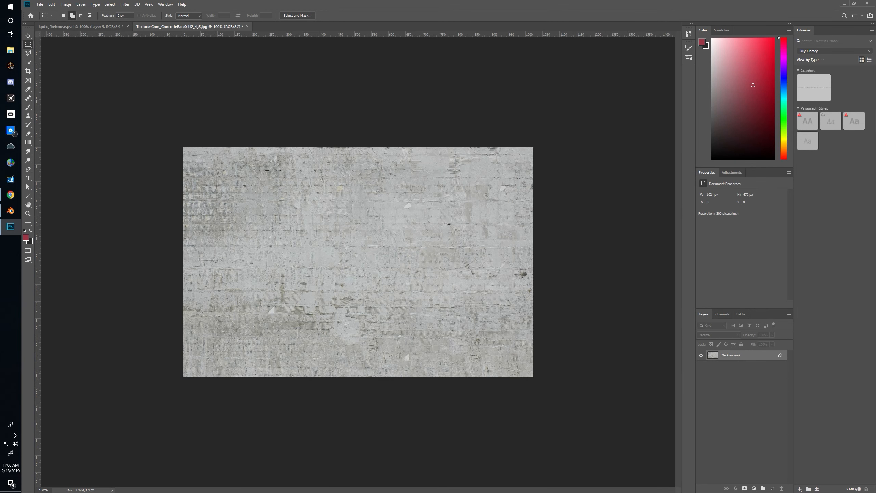
key(Down)
key(Down)
key(Down)
key(Down)
key(Down)
key(Down)
key(Down)
key(Down)
key(Down)
key(Down)
key(Down)
key(Down)
key(Down)
key(Down)
key(Down)
key(Down)
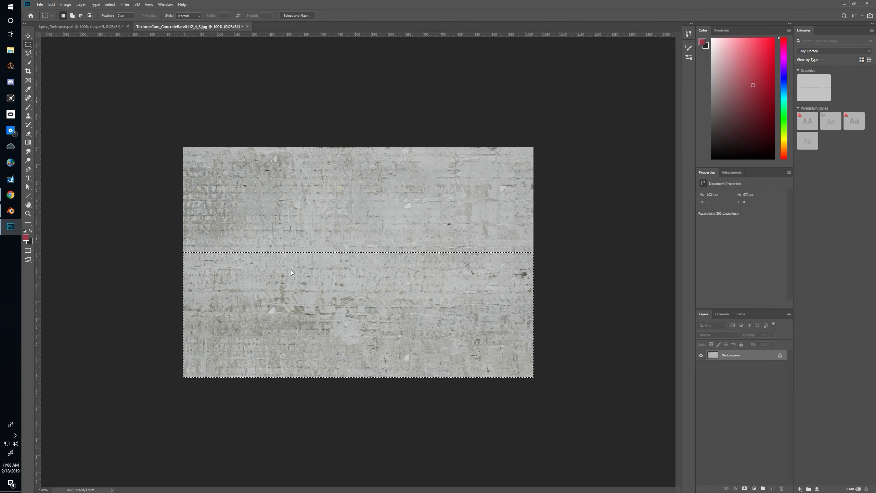
Copy the lower concrete area, about 1024 x 365 px, into kpdx_firehouse.psd and place it beside the first patch, across the red gable wall
click(83, 29)
key(ctrl+v)
drag(329, 297, 567, 199)
drag(475, 200, 358, 190)
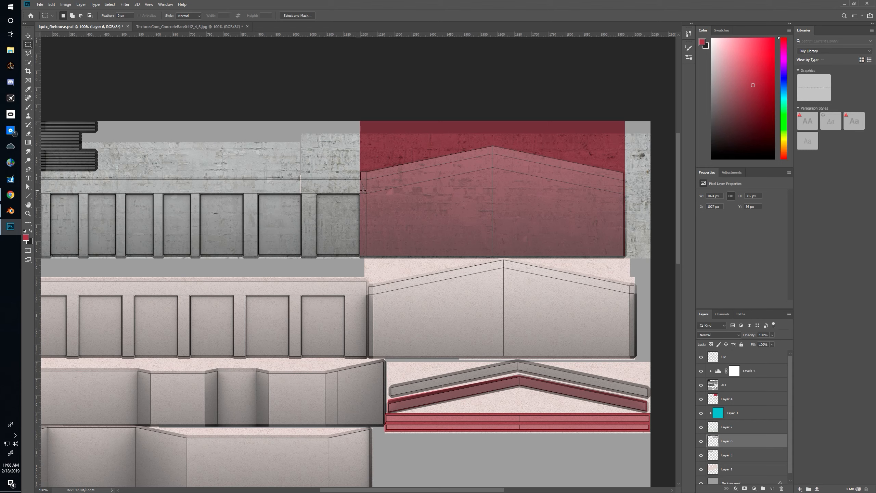
Nudge the second concrete patch left to X 1023 px so it meets the first, and merge it down into Layer 5
key(ctrl+Left)
key(ctrl+Left)
key(ctrl+t)
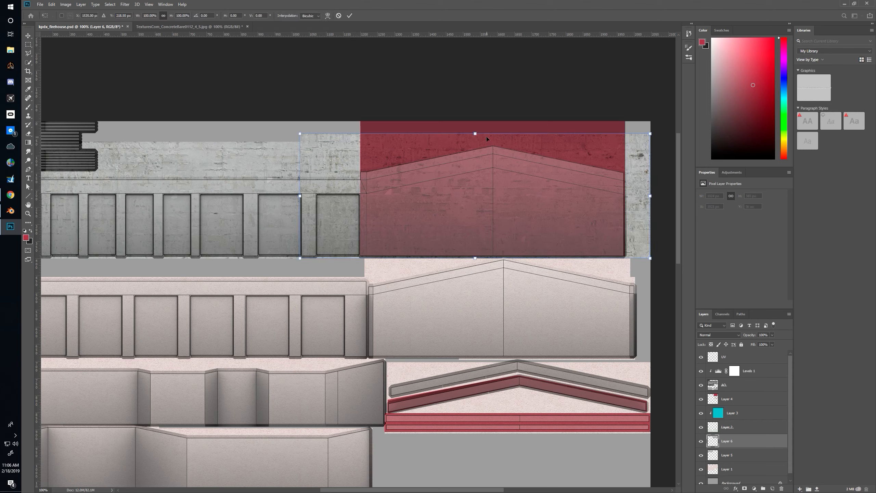
key(Return)
key(m)
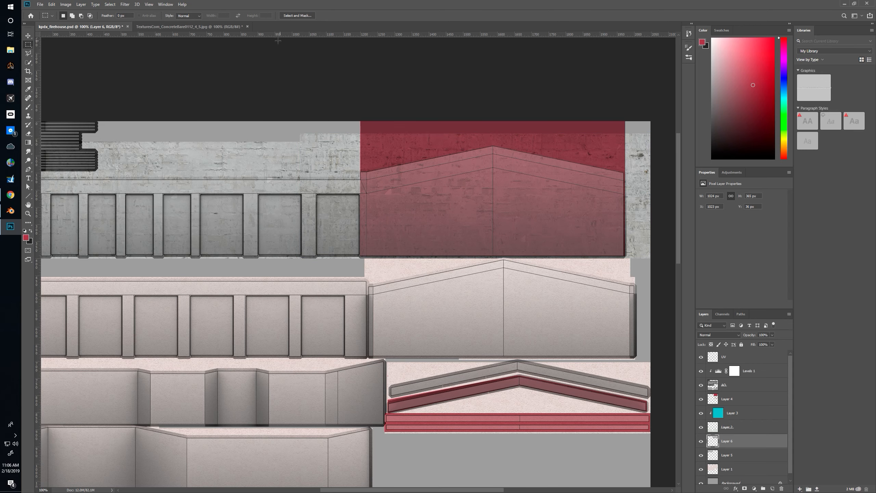
drag(267, 97, 293, 104)
key(ctrl+e)
Hide the UV layer and set Layer 5 to the Multiply blend mode at 40% opacity
drag(468, 321, 497, 315)
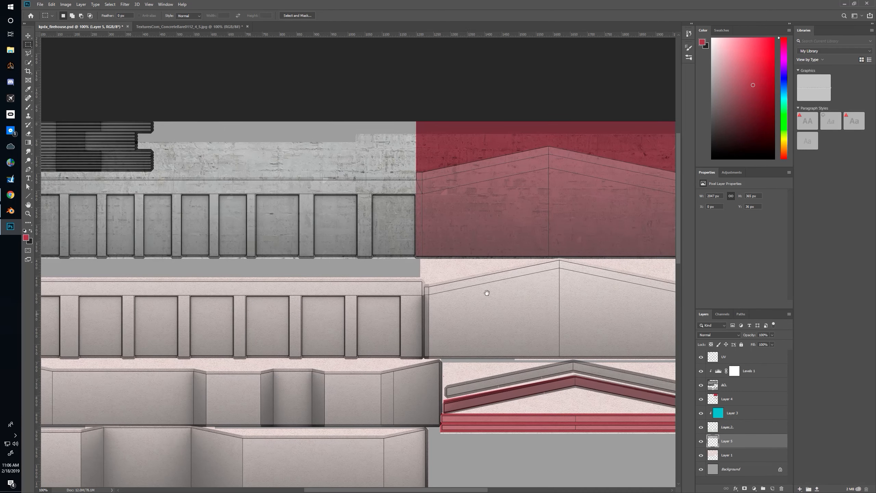
drag(471, 264, 486, 285)
click(700, 356)
drag(427, 308, 371, 298)
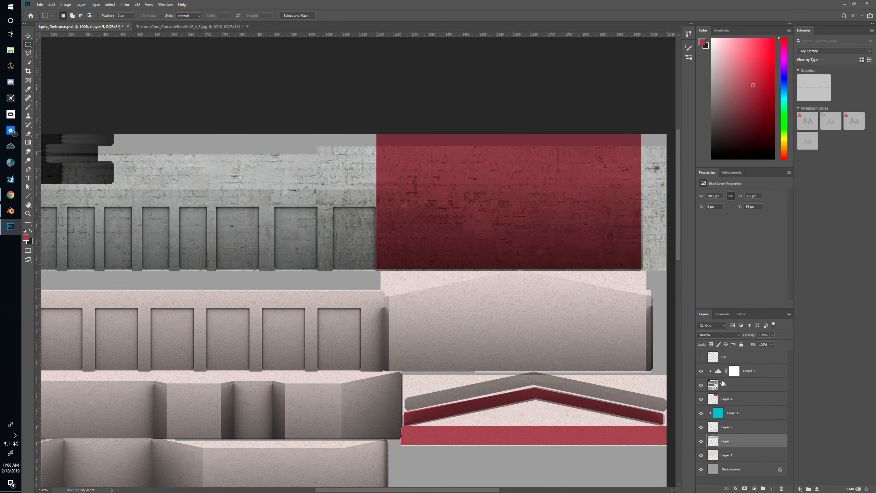
drag(290, 246, 434, 254)
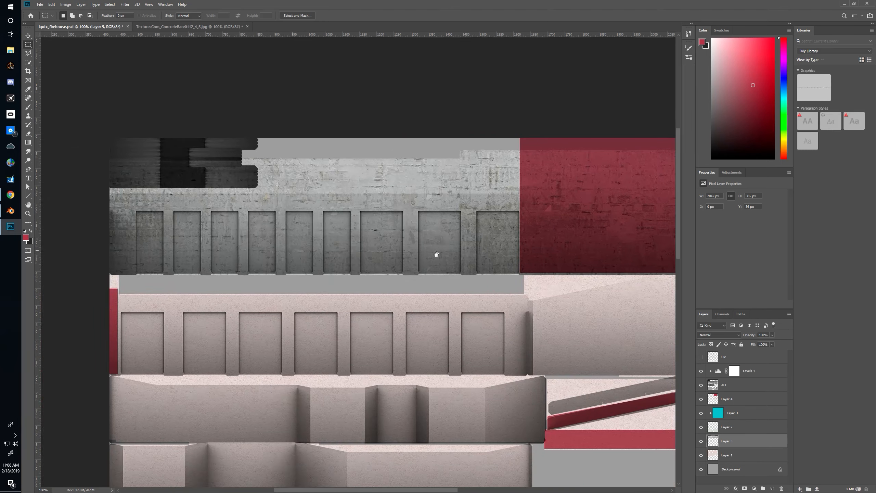
click(726, 334)
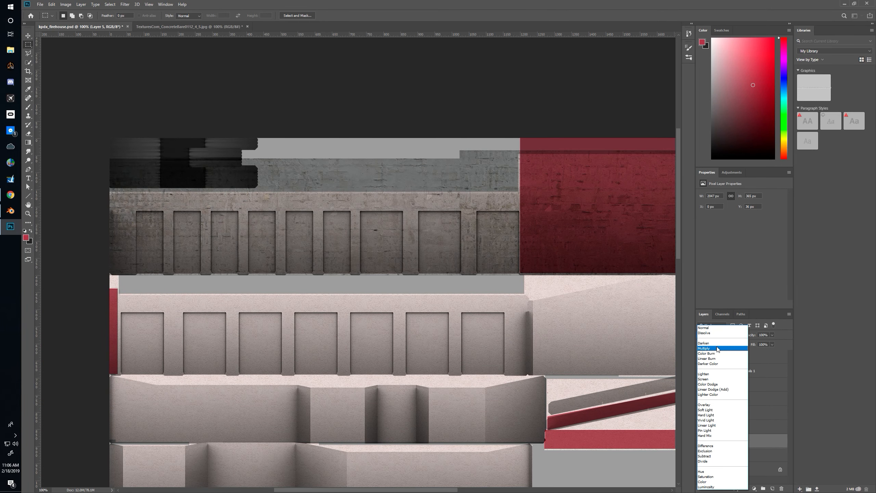
click(717, 348)
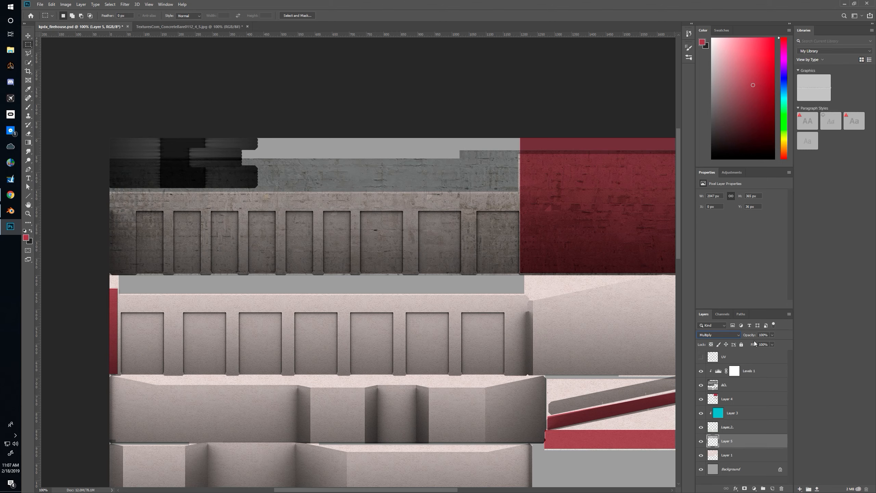
scroll(762, 337, down, 10)
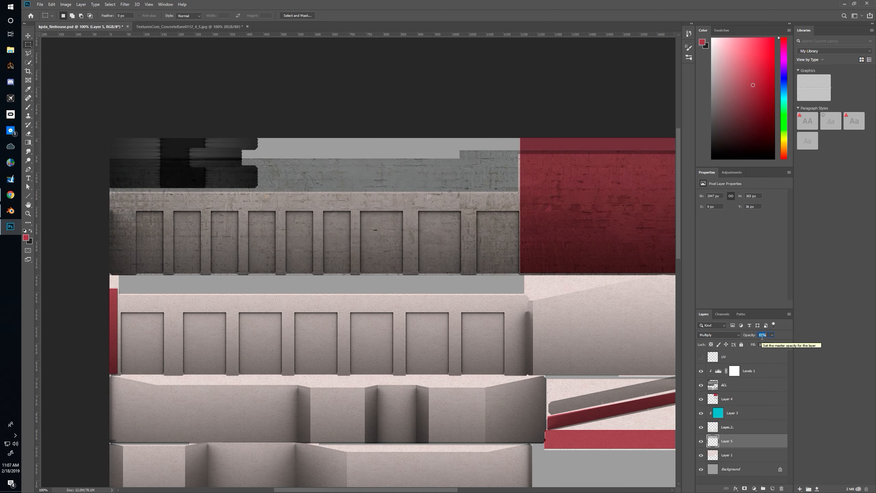
scroll(762, 337, down, 10)
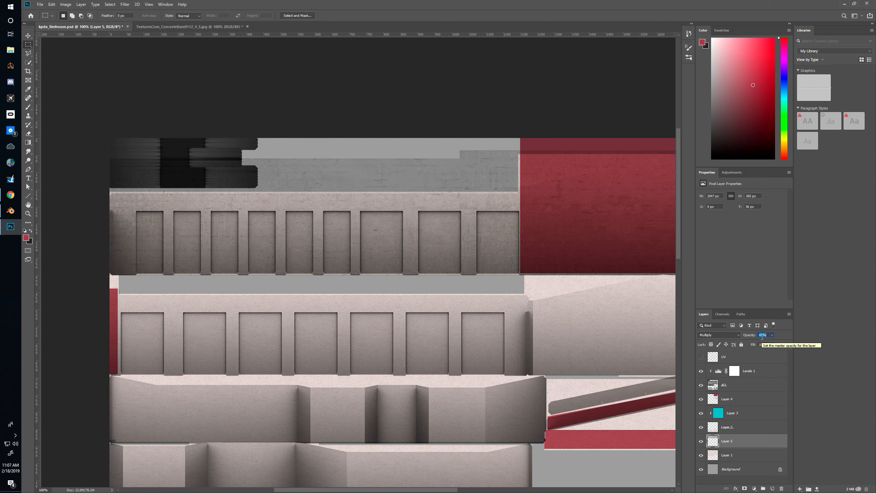
scroll(762, 337, down, 2)
Switch to Blender, reload kpdx_firehouse.psd and examine the concrete texture on the long wall with the bays
key(alt+Tab)
key(alt+Tab)
drag(428, 208, 558, 256)
scroll(561, 254, up, 3)
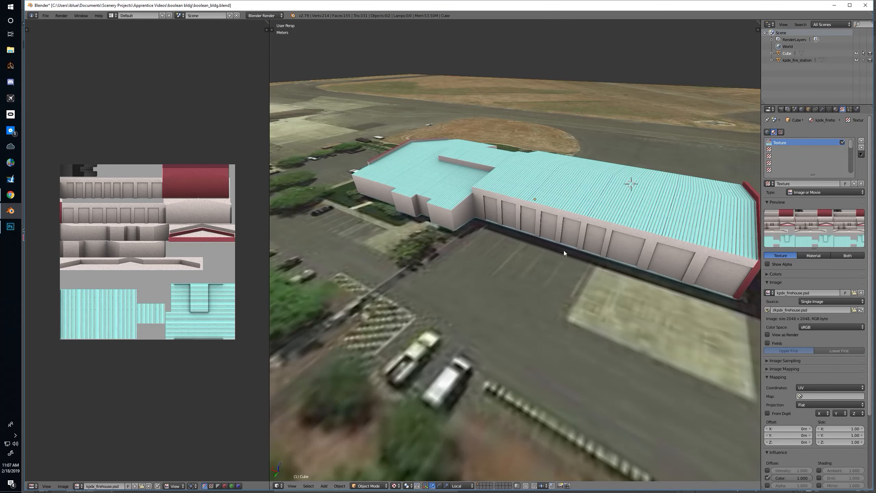
click(861, 310)
drag(565, 230, 374, 231)
scroll(533, 209, up, 4)
scroll(530, 204, down, 3)
scroll(539, 231, up, 2)
key(alt+Tab)
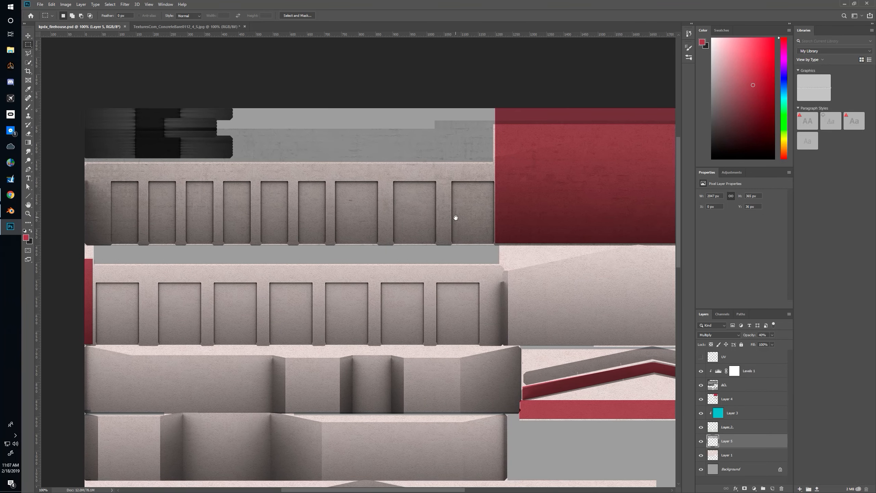
In Photoshop, duplicate the concrete strip onto the second windowed wall row and trim it to that row's outline
drag(456, 217, 425, 231)
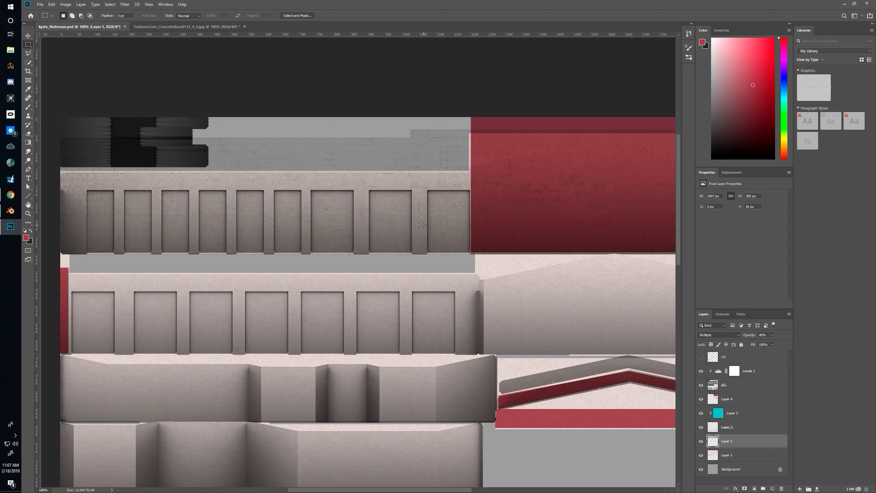
drag(460, 193, 456, 298)
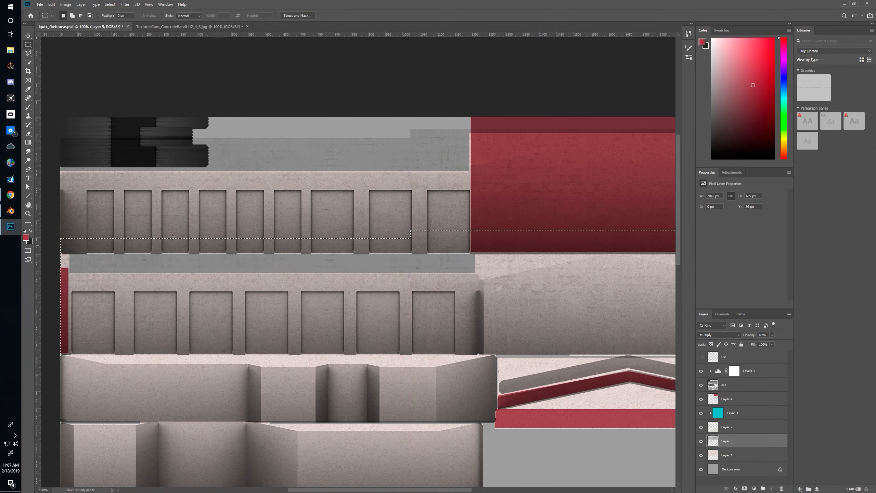
drag(61, 220, 271, 256)
drag(209, 180, 525, 228)
drag(286, 248, 489, 210)
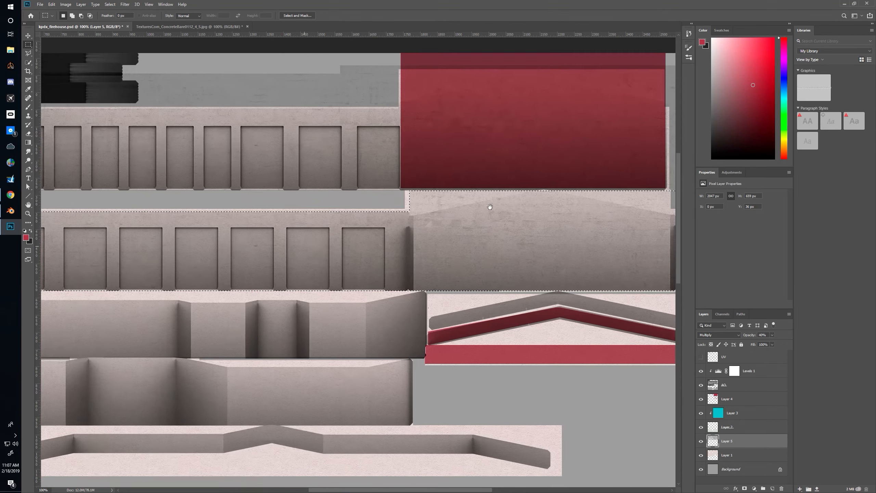
Extend Layer 5 with concrete copies over the lower wall rows and the peaked strip below them, deselect, and save the file
drag(208, 252, 406, 238)
drag(176, 187, 592, 324)
drag(635, 242, 112, 279)
drag(352, 276, 309, 275)
drag(589, 228, 554, 333)
drag(381, 268, 430, 228)
drag(165, 236, 321, 274)
drag(253, 224, 392, 227)
key(ctrl+d)
drag(219, 225, 498, 251)
drag(450, 228, 481, 291)
key(ctrl+s)
drag(391, 225, 343, 291)
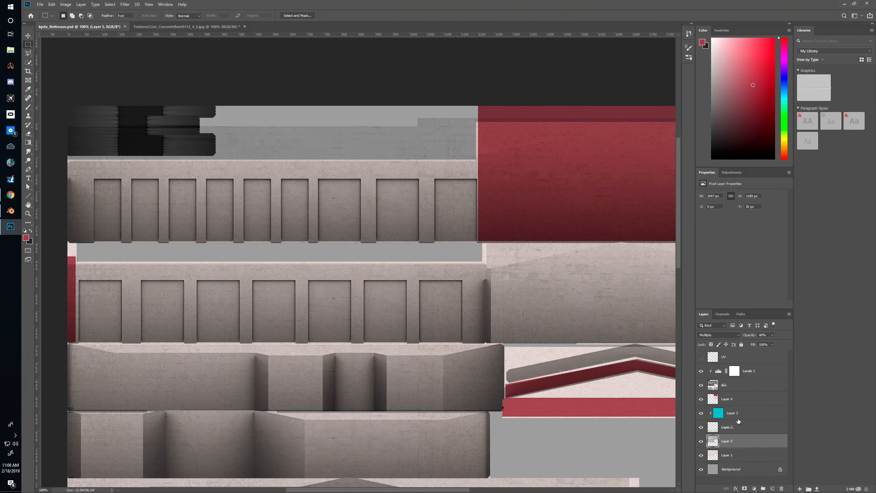
Clip the concrete Layer 5 to Layer 1 and save the file
alt+click(737, 445)
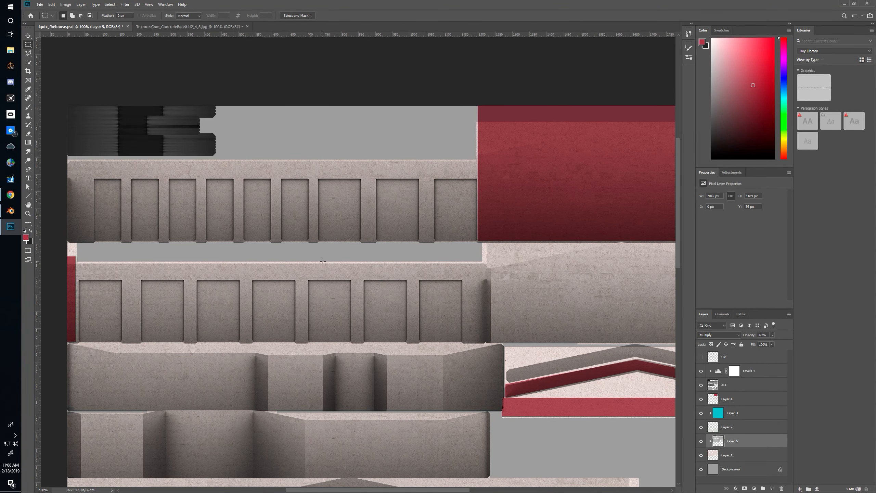
drag(319, 269, 386, 219)
drag(286, 263, 327, 220)
mouse_move(273, 216)
mouse_down()
mouse_move(274, 228)
mouse_move(275, 214)
mouse_up()
drag(323, 303, 235, 298)
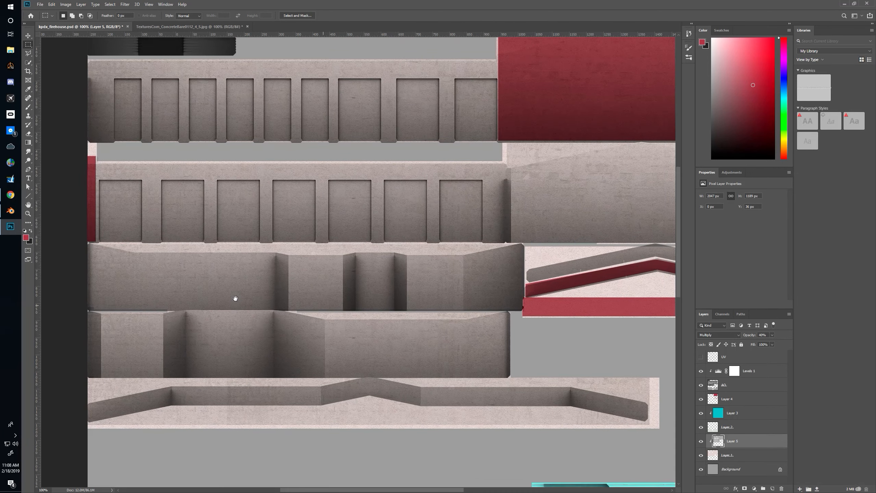
key(ctrl+s)
drag(442, 273, 332, 288)
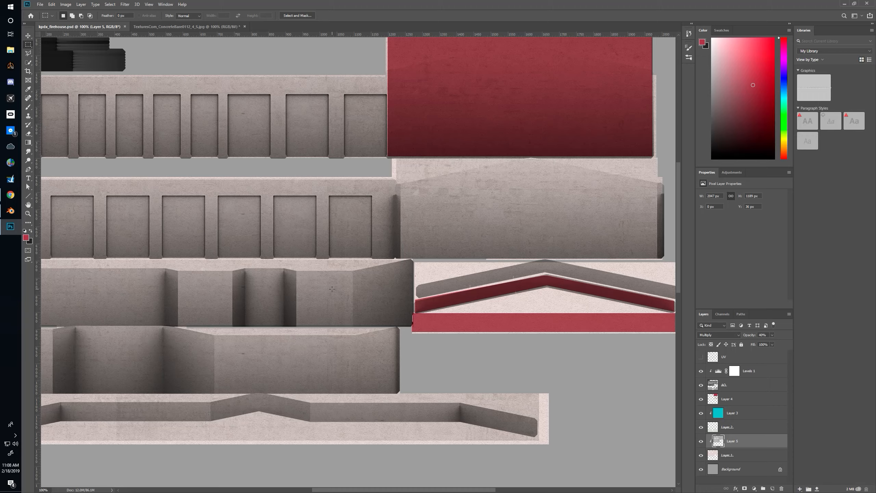
Switch to Blender, reload kpdx_firehouse.psd and bring the red gable end wall into view
key(alt+Tab)
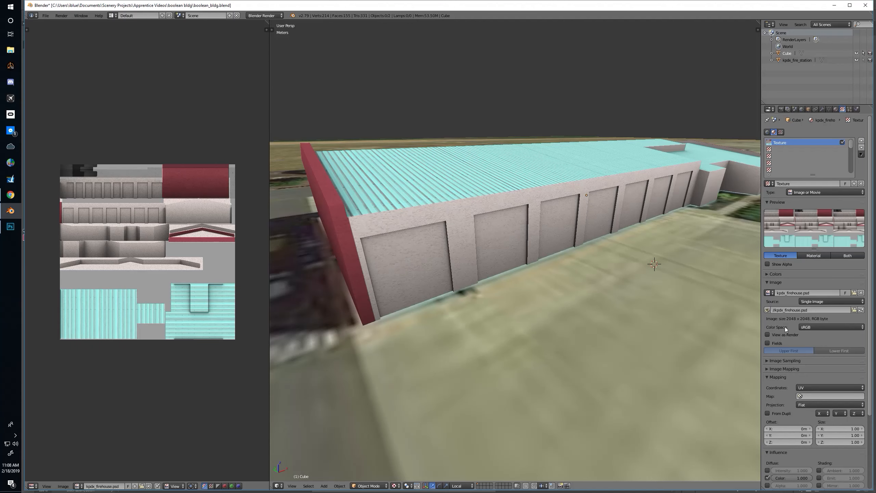
click(861, 310)
scroll(520, 212, down, 5)
drag(513, 228, 545, 223)
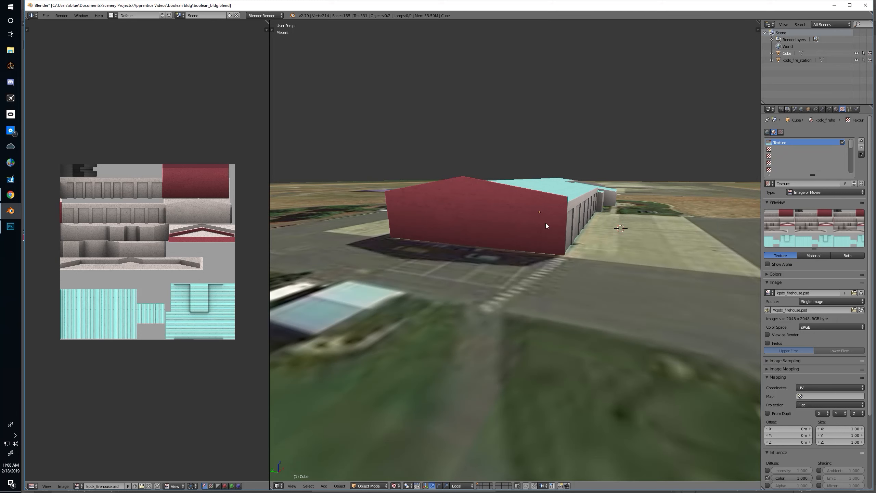
scroll(454, 217, up, 3)
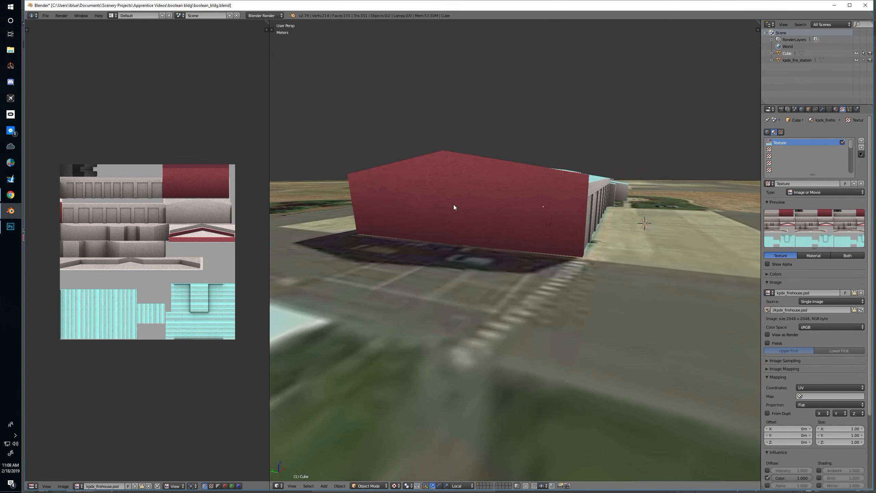
Examine the ribbed cyan roof and adjoining walls from the red gable end to the lower wing
drag(466, 209, 464, 215)
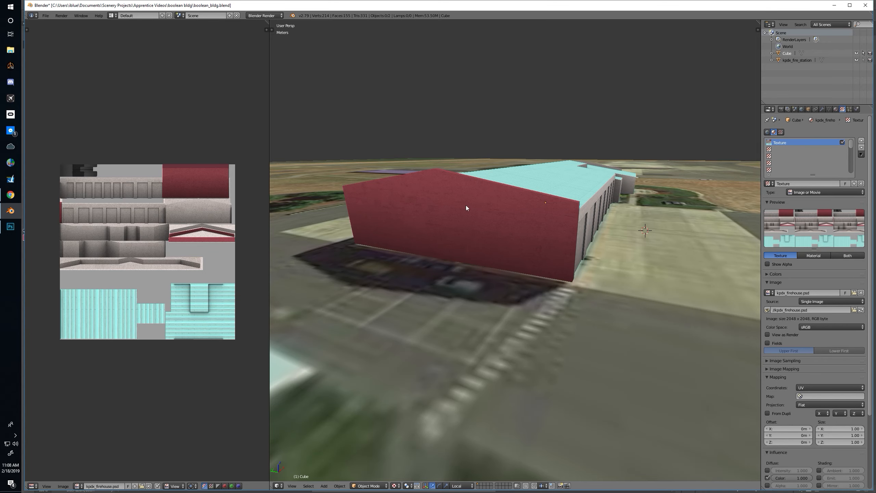
drag(475, 229, 493, 255)
drag(470, 228, 489, 257)
drag(579, 259, 439, 255)
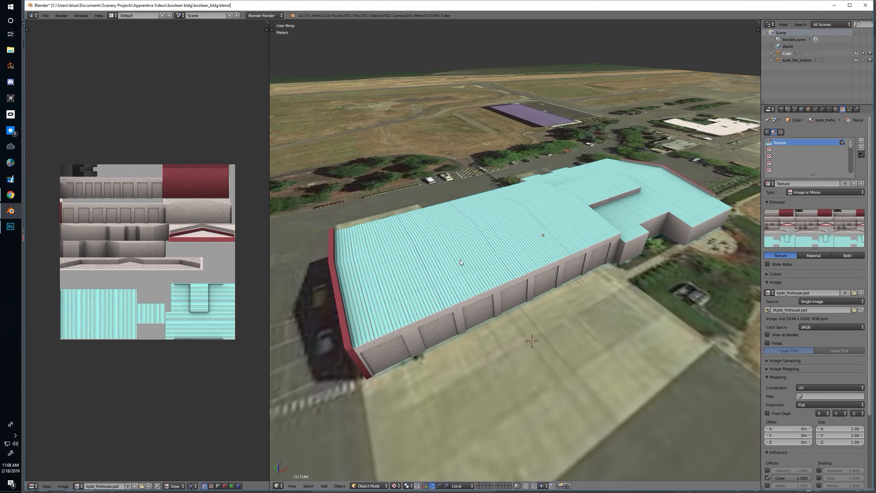
drag(467, 263, 485, 268)
scroll(484, 266, up, 2)
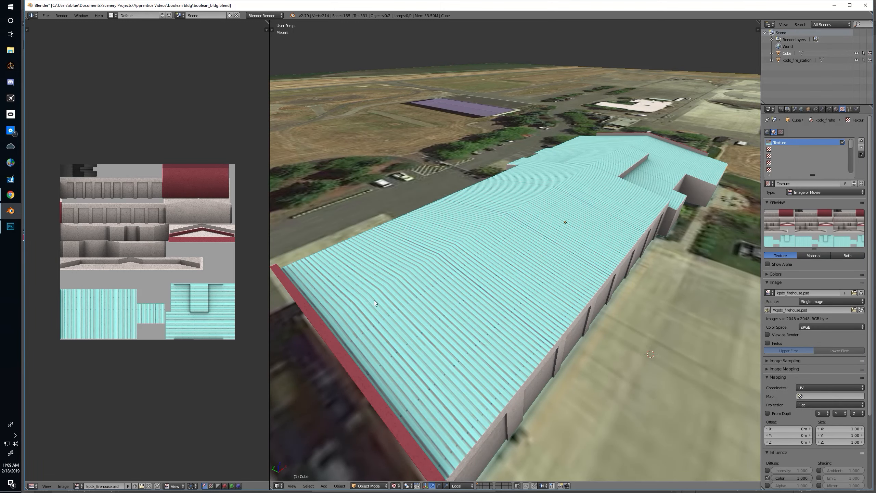
drag(393, 298, 313, 296)
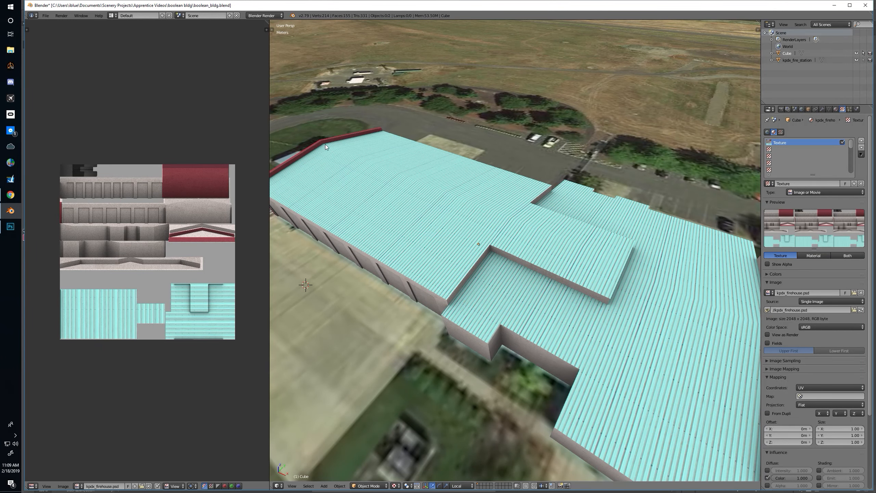
scroll(552, 265, down, 4)
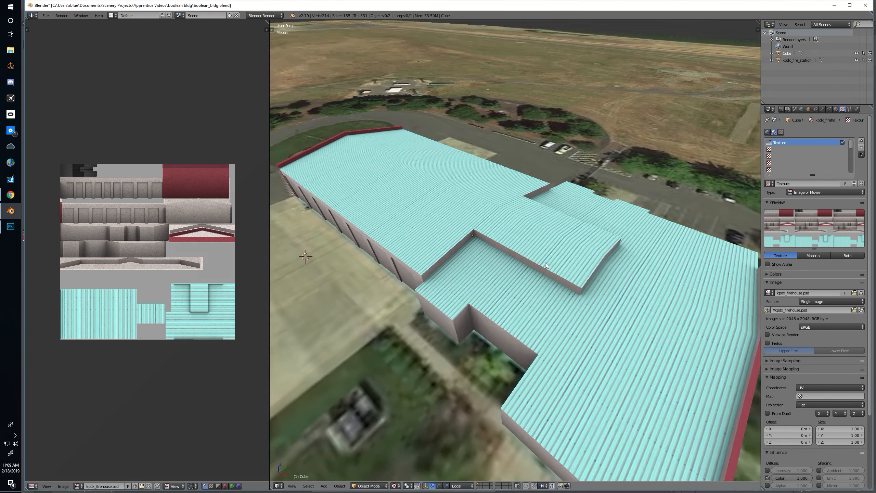
drag(538, 258, 435, 220)
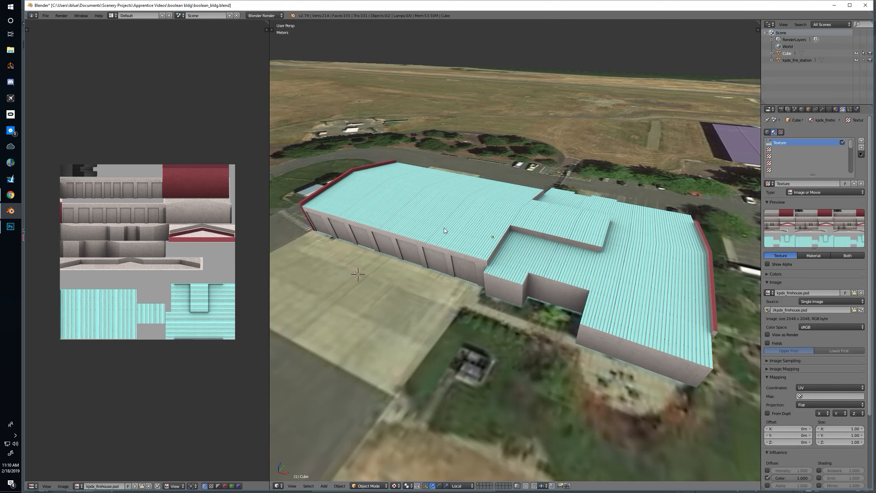
In Photoshop, copy a thin vertical rib from Layer 2's large roof section to a new layer and lay it horizontally mid-roof, about 581 x 11 px
click(10, 227)
drag(410, 271, 328, 38)
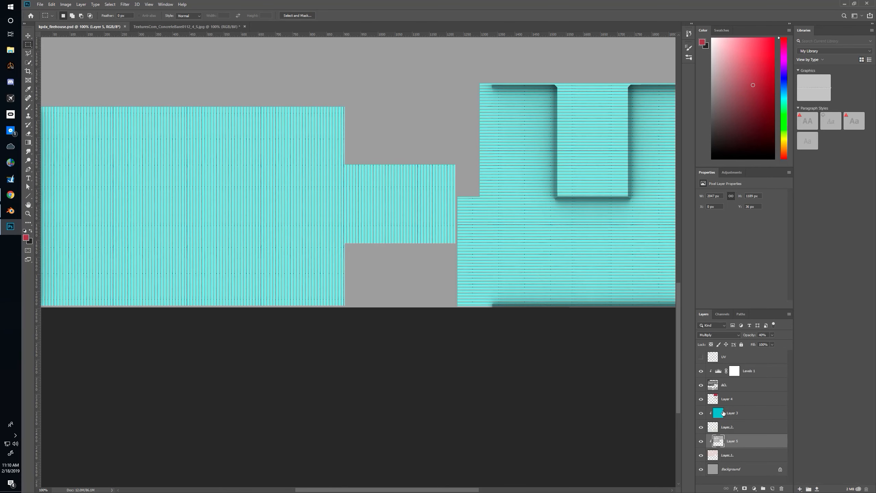
click(724, 427)
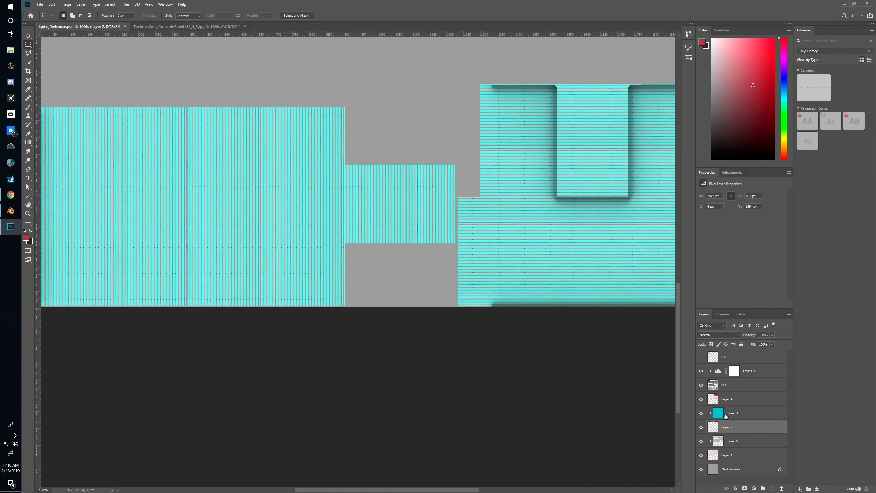
drag(315, 249, 526, 291)
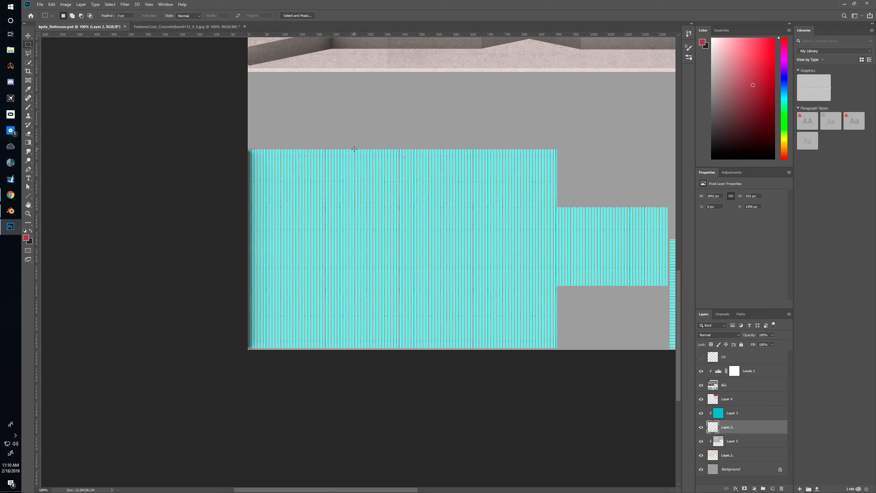
drag(354, 150, 357, 378)
key(ctrl+j)
key(ctrl+t)
drag(407, 149, 462, 309)
key(Return)
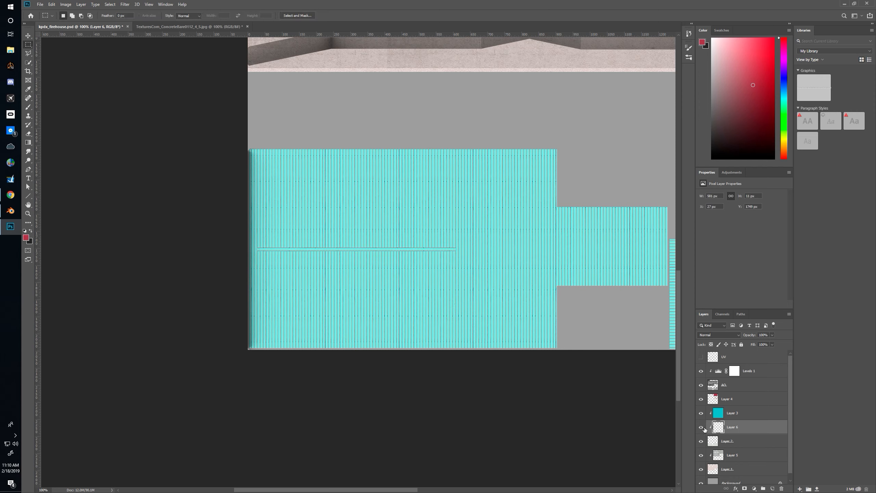
Trim the upper and lower edges off the horizontal rib strip on Layer 6, leaving it about 6 px high
drag(248, 170, 509, 248)
key(Down)
key(Delete)
key(shift+Down)
key(shift+Down)
key(shift+Down)
key(shift+Down)
key(shift+Down)
key(shift+Down)
key(shift+Down)
key(shift+Down)
key(shift+Down)
key(shift+Down)
key(shift+Down)
key(shift+Down)
key(shift+Down)
key(shift+Down)
key(shift+Down)
key(shift+Down)
key(shift+Down)
key(shift+Down)
key(shift+Down)
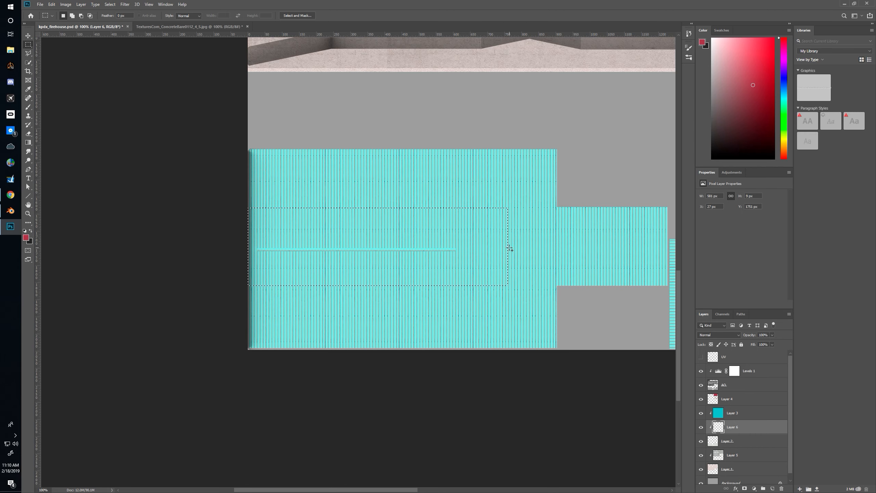
key(shift+Down)
key(shift+Down)
key(shift+Down)
key(shift+Down)
key(shift+Down)
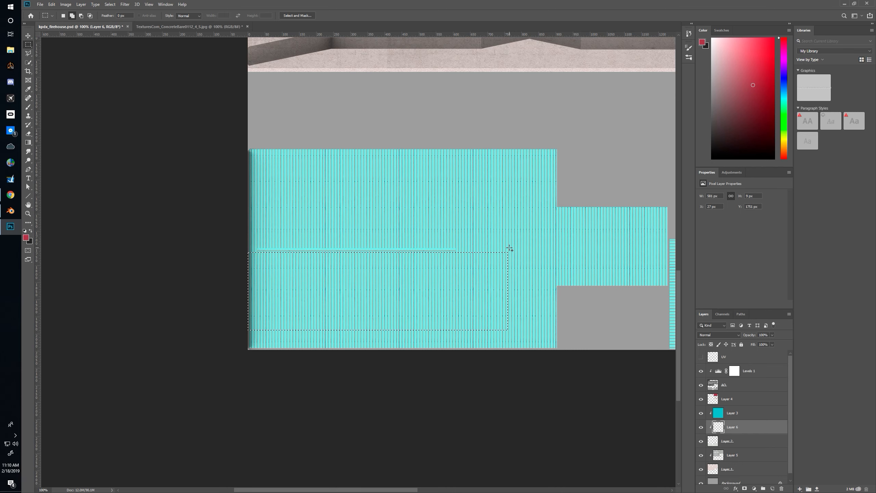
key(Up)
key(Up)
key(Up)
key(Up)
key(Up)
key(Up)
key(Delete)
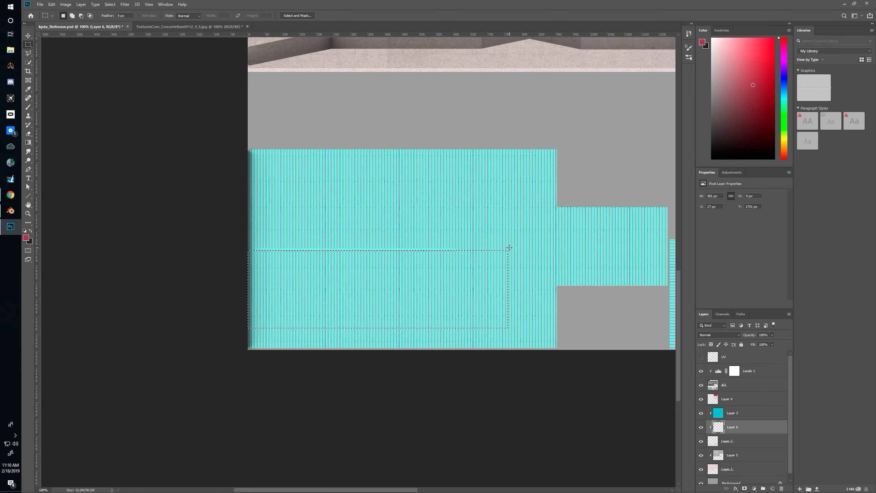
key(ctrl+d)
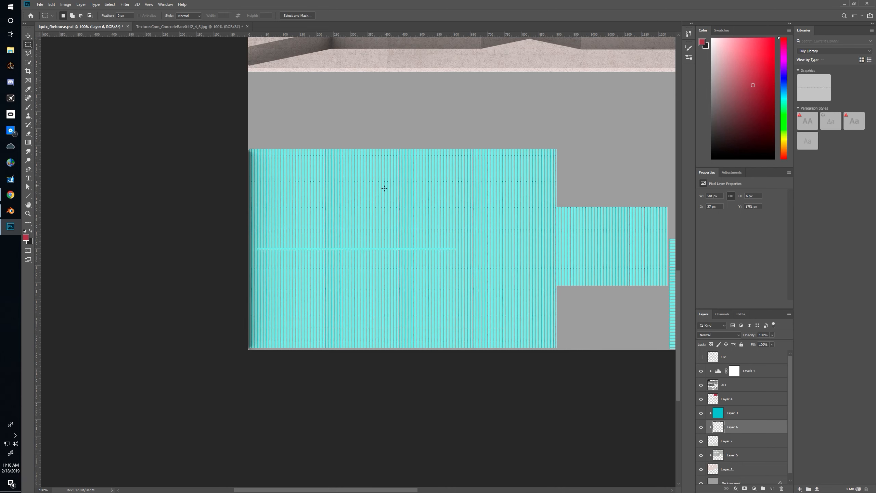
Scale the horizontal strip on Layer 6 up to about 1097 x 12 px
key(ctrl+plus)
key(ctrl+plus)
key(ctrl+t)
drag(355, 228, 354, 230)
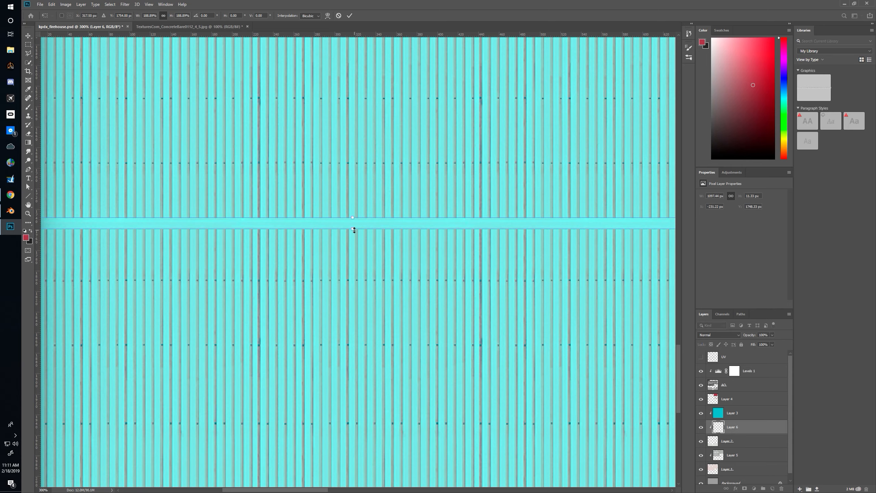
key(Return)
Show the UV layer, align the strip with the roof's horizontal ridge line and stretch it across the narrow roof section to about 1467 px wide
key(ctrl+1)
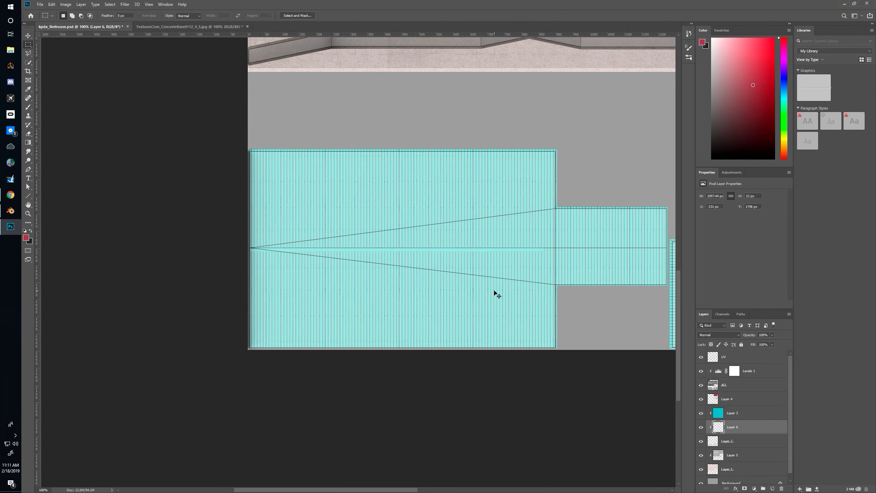
key(ctrl+plus)
key(ctrl+plus)
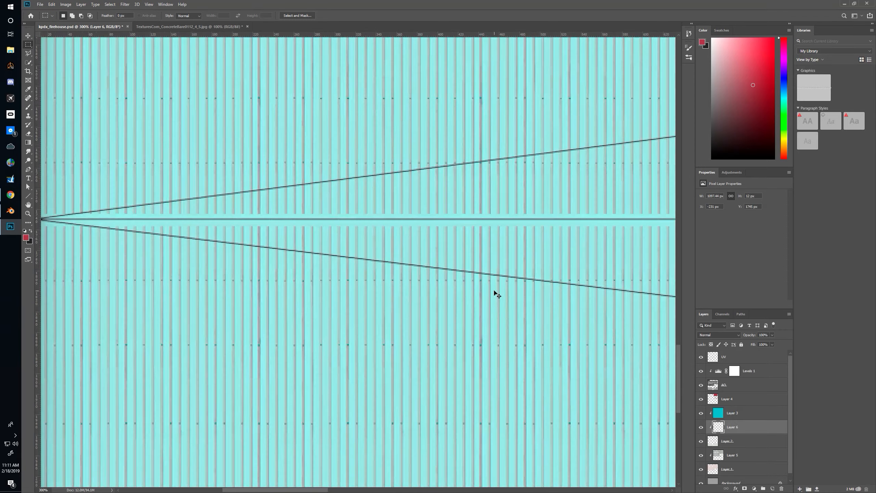
drag(496, 270, 276, 279)
drag(611, 279, 368, 279)
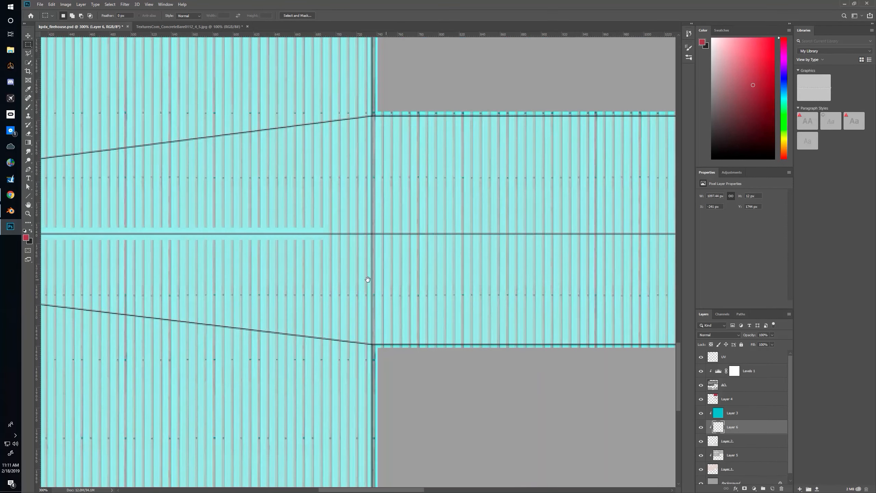
key(ctrl+t)
drag(331, 236, 582, 235)
drag(329, 234, 560, 235)
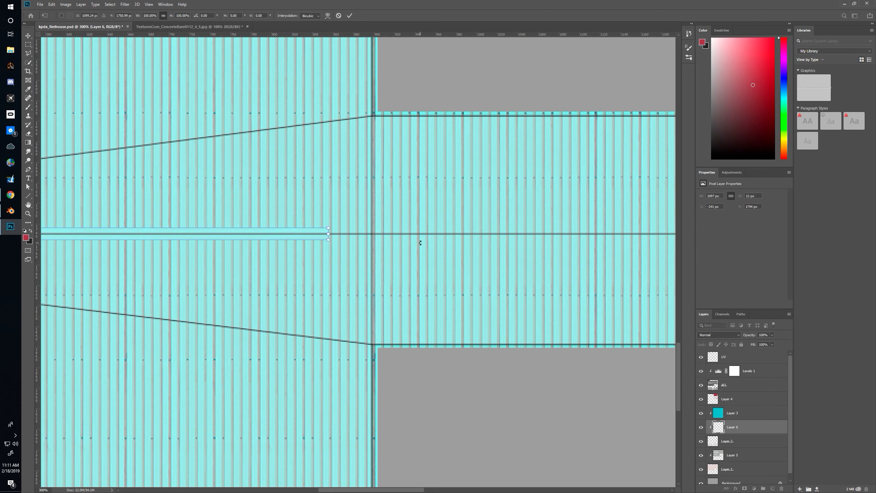
mouse_move(329, 234)
mouse_down()
mouse_move(629, 235)
mouse_move(240, 256)
mouse_move(327, 246)
mouse_up()
key(Return)
Copy a piece of the ridge strip about 969 px long, rotate it 90° and place it along the vertical ridge line of the notched roof section
drag(250, 280, 467, 289)
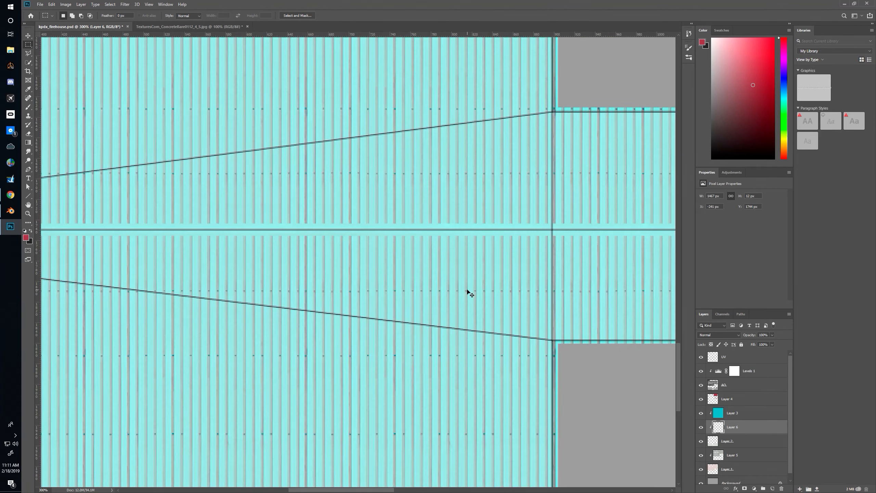
key(ctrl+minus)
key(ctrl+minus)
drag(378, 287, 170, 234)
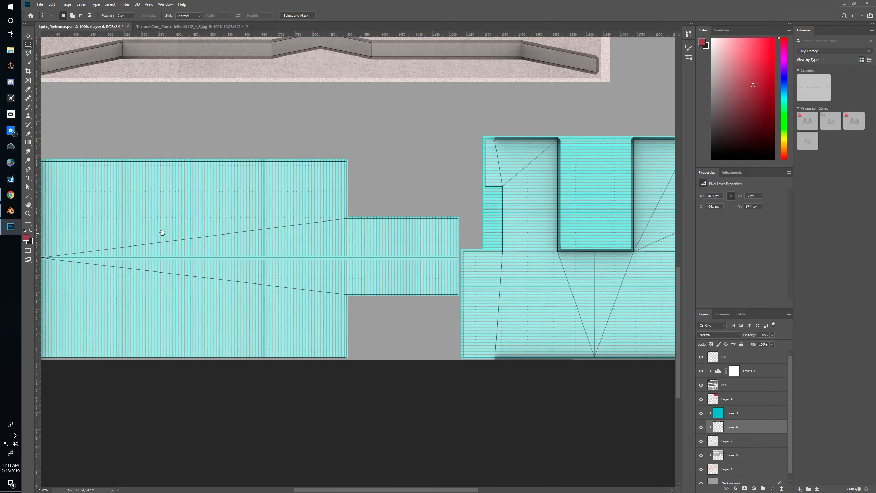
mouse_move(100, 235)
mouse_down()
mouse_move(391, 296)
mouse_move(432, 295)
mouse_up()
drag(351, 276, 586, 300)
key(ctrl+t)
drag(438, 226, 543, 210)
drag(548, 209, 409, 231)
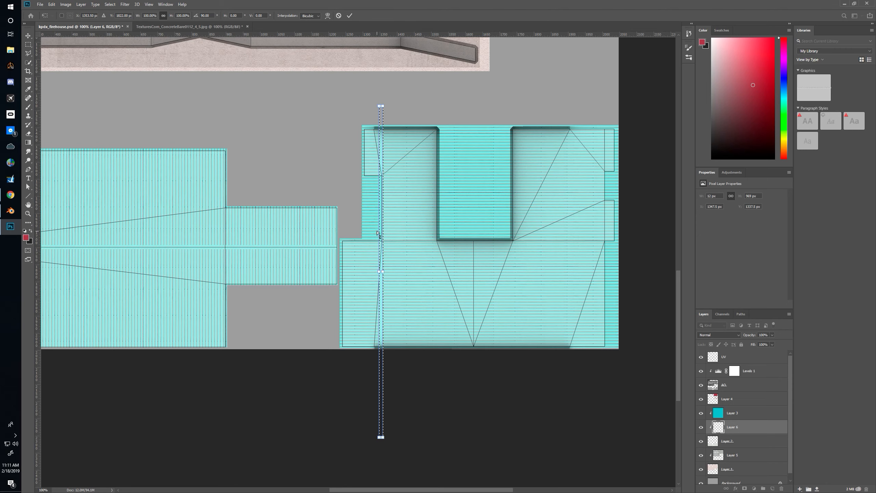
drag(382, 231, 474, 211)
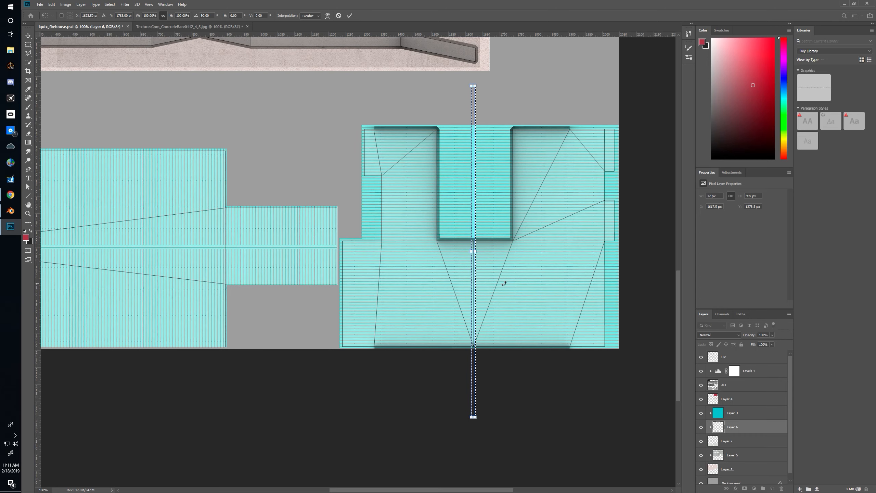
key(Return)
key(ctrl+d)
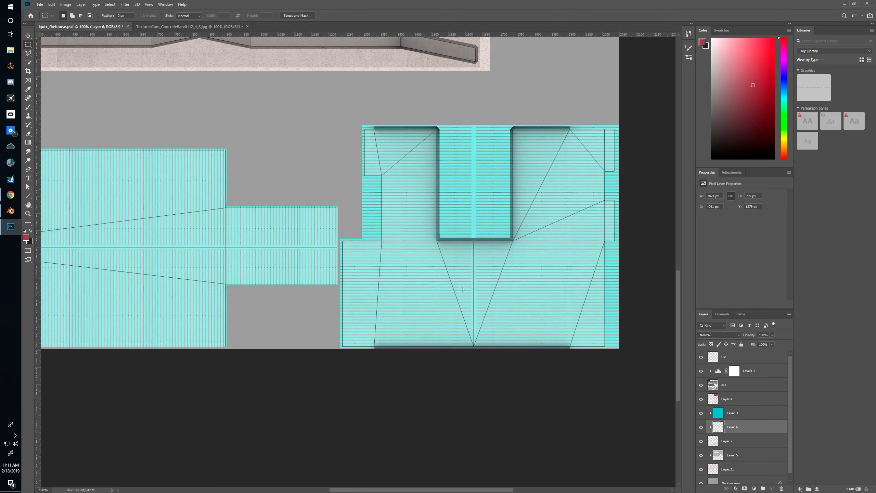
Hide the UV layer and give Layer 6 a Drop Shadow with 0 px distance, a smaller size and reduced opacity
drag(419, 265, 526, 306)
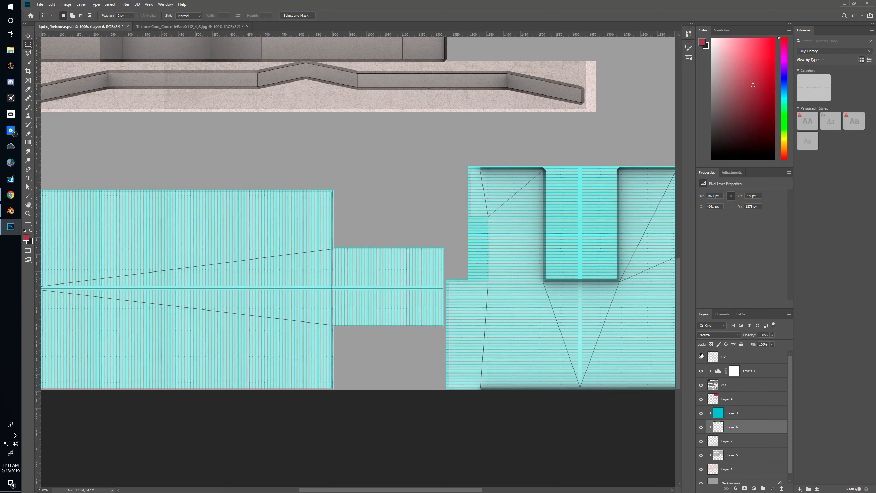
click(700, 357)
drag(358, 303, 326, 286)
right_click(733, 428)
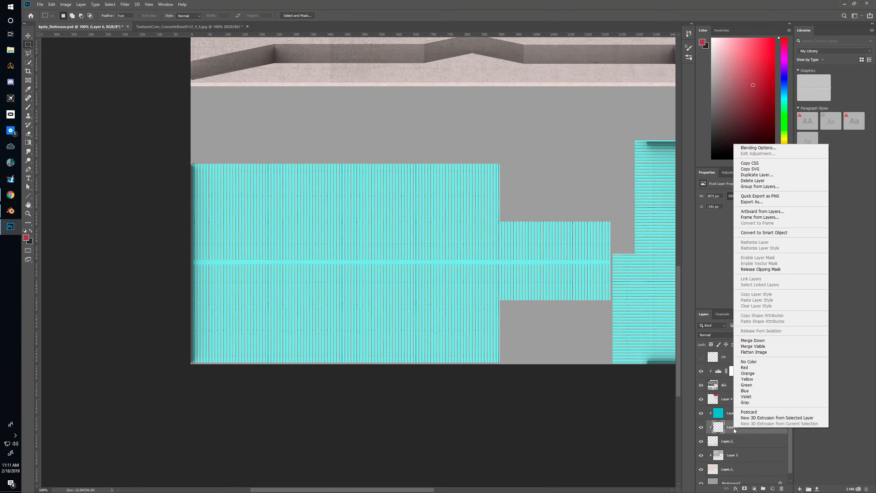
click(496, 165)
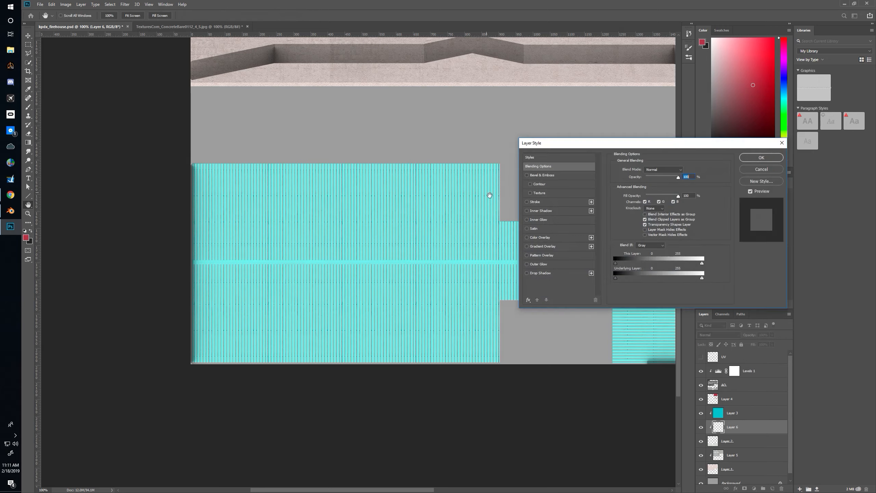
click(540, 273)
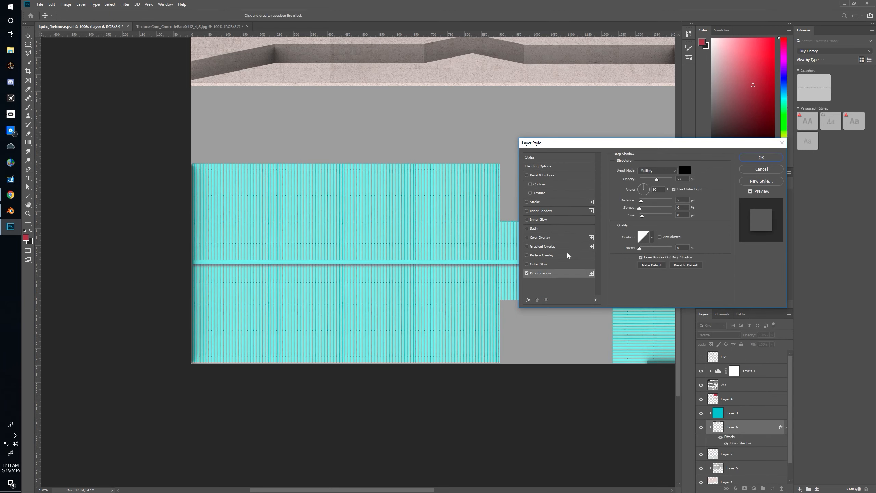
drag(641, 202, 607, 202)
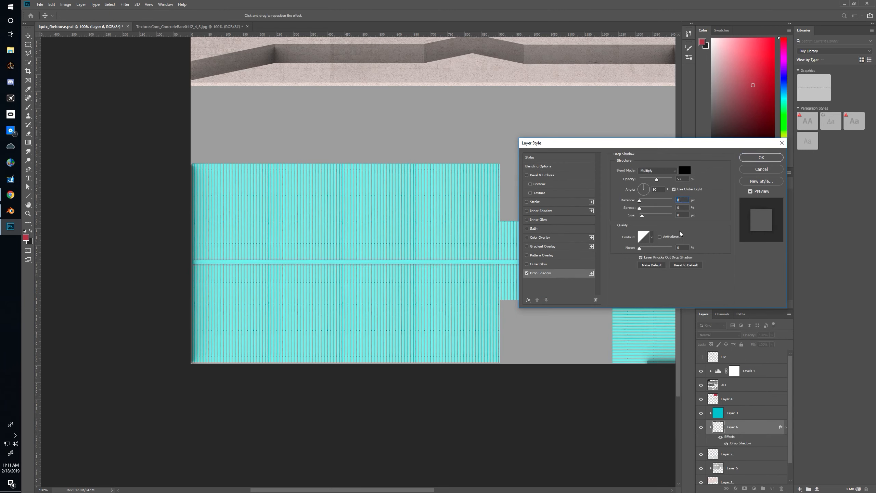
scroll(685, 217, down, 4)
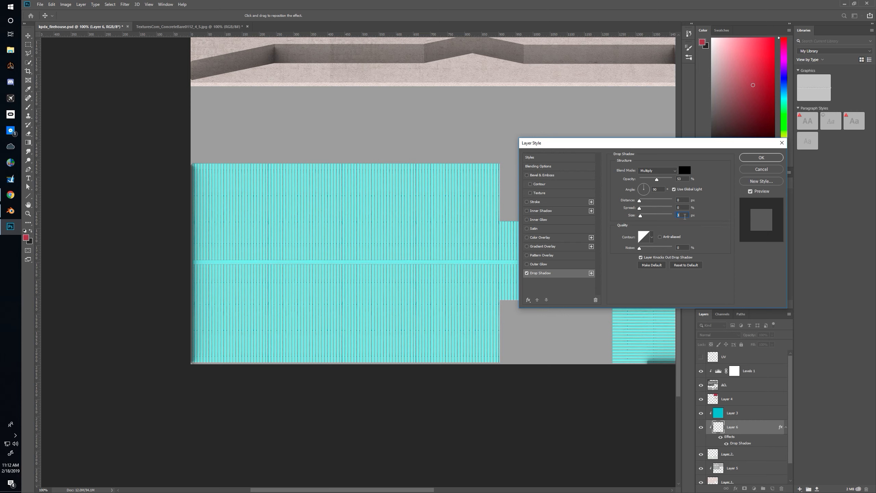
drag(656, 180, 651, 179)
click(753, 159)
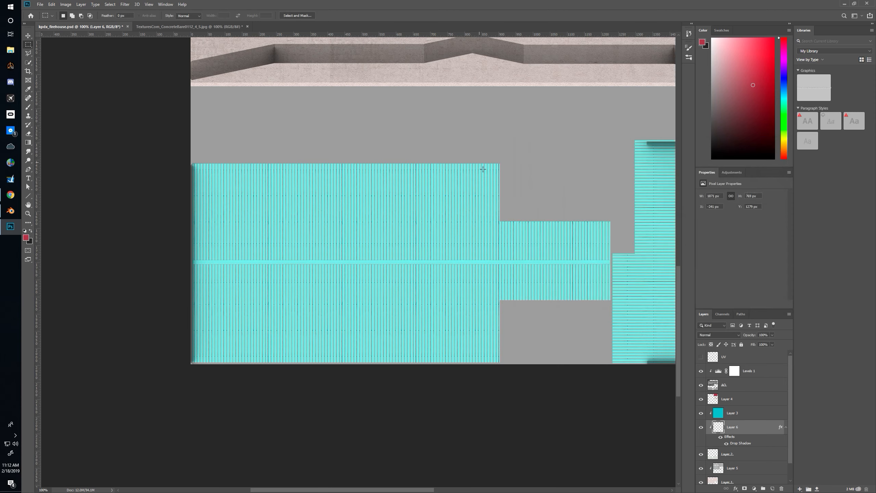
Save the file, switch to Blender and bring the fire station's cyan roof into view
key(alt+Tab)
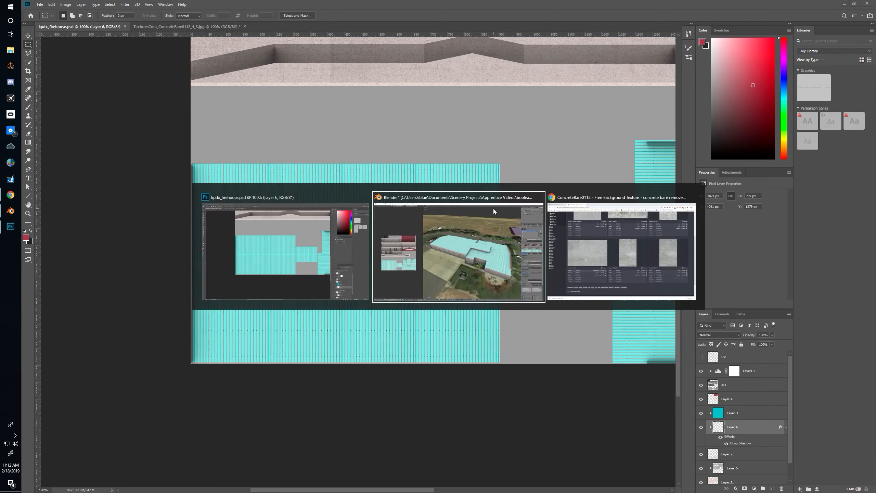
drag(500, 250, 530, 259)
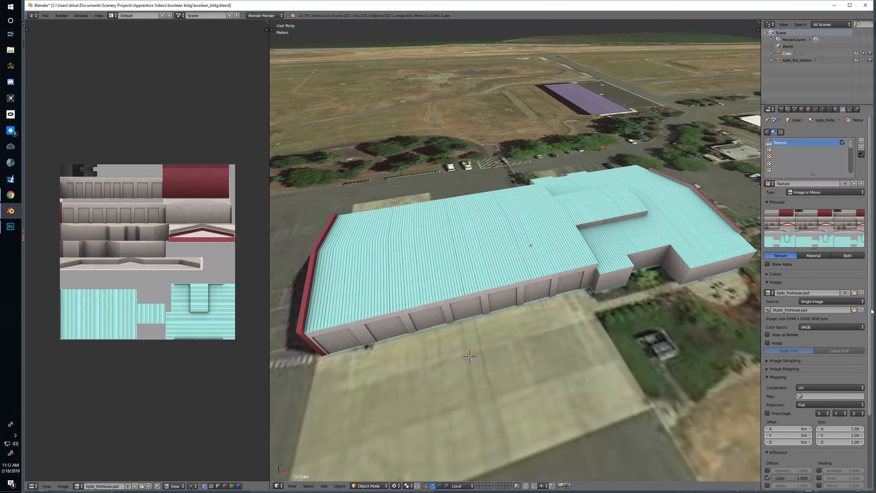
Switch to Photoshop and select Layer 3, the cyan roof colour layer, in kpdx_firehouse.psd
drag(561, 285, 580, 288)
key(alt+Tab)
drag(453, 289, 427, 318)
click(733, 413)
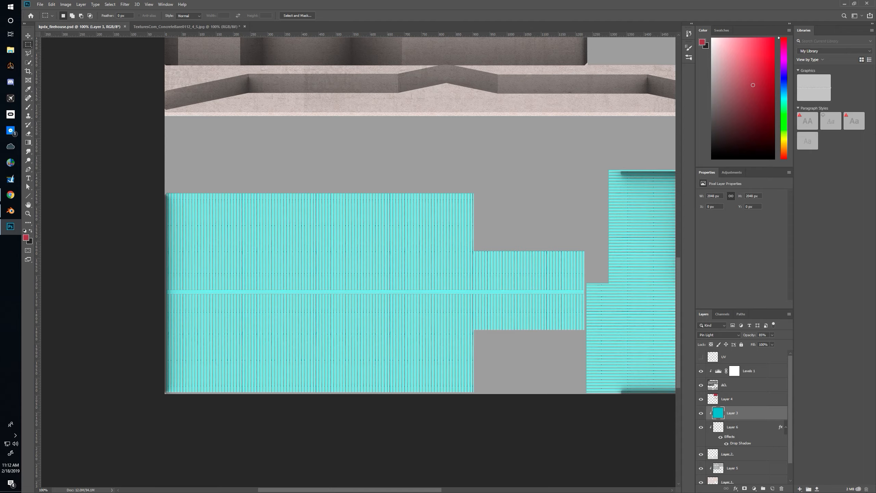
Open concreteTextureNo10483_1024x768.jpg from the grunge folder of the texture library
key(ctrl+o)
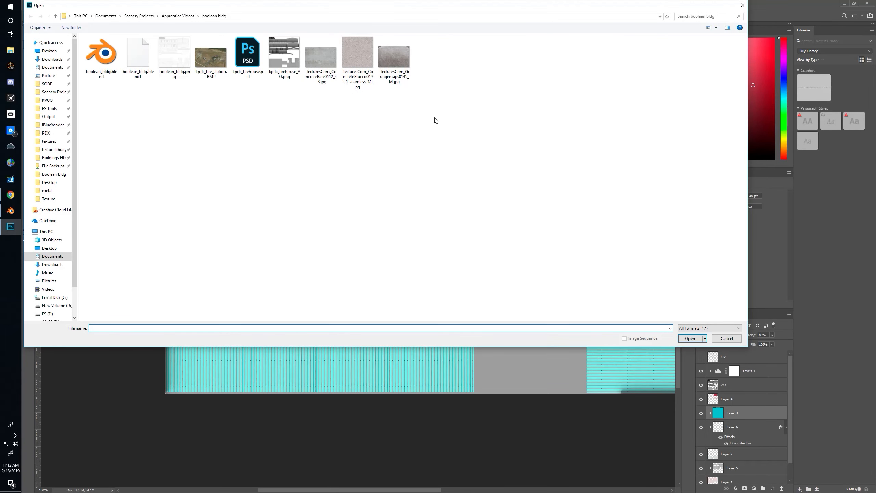
click(54, 149)
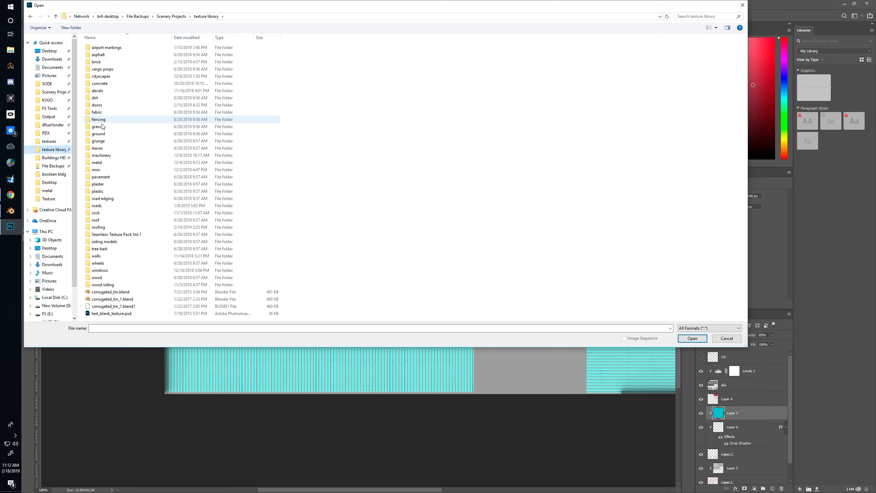
double_click(98, 141)
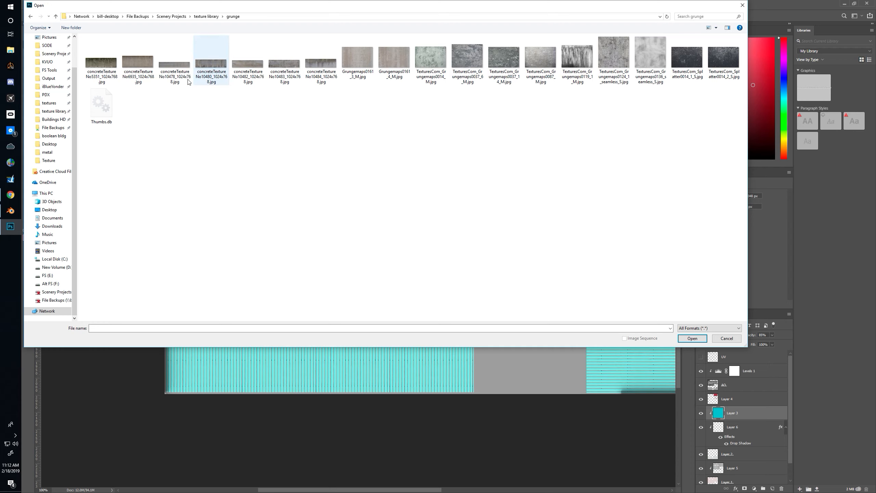
click(136, 66)
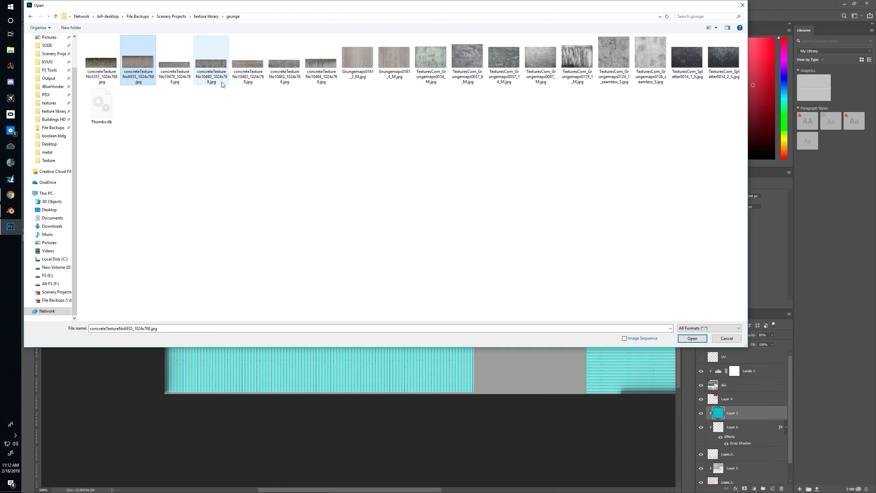
click(240, 66)
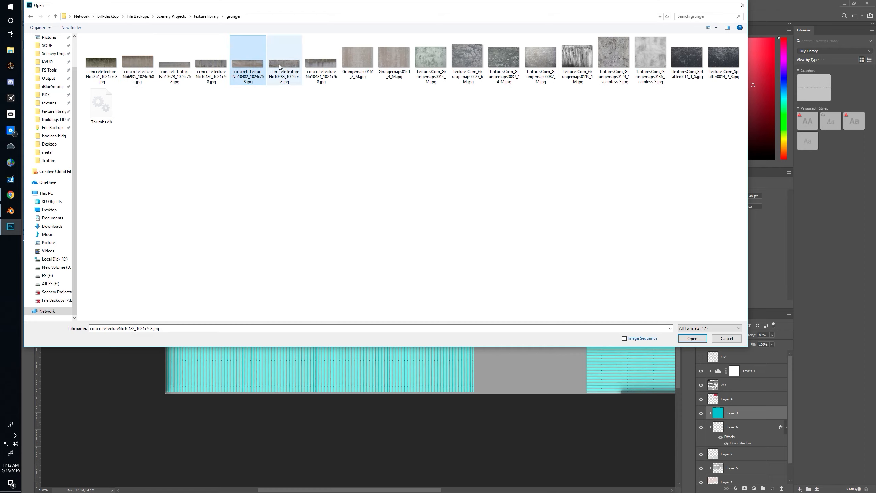
double_click(291, 67)
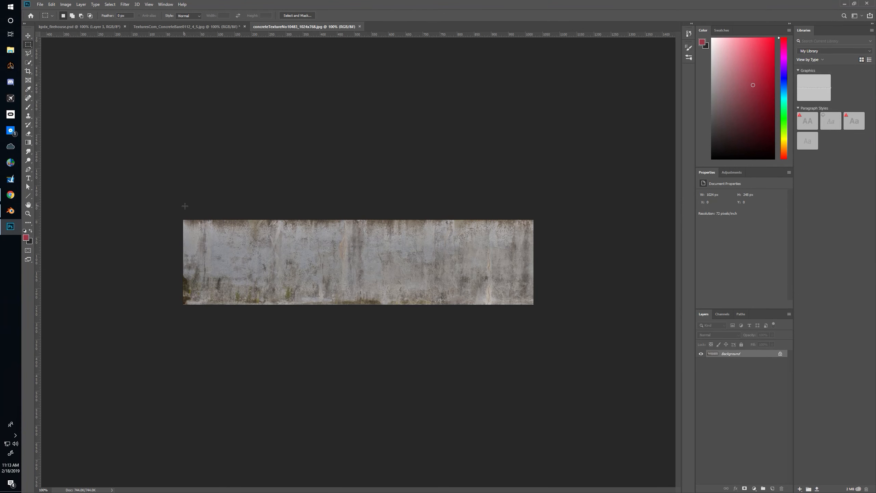
Copy the full-width upper band of the concrete texture, about 1024 by 159 px, and close that image
drag(176, 209, 562, 273)
click(576, 263)
click(427, 181)
drag(157, 187, 615, 274)
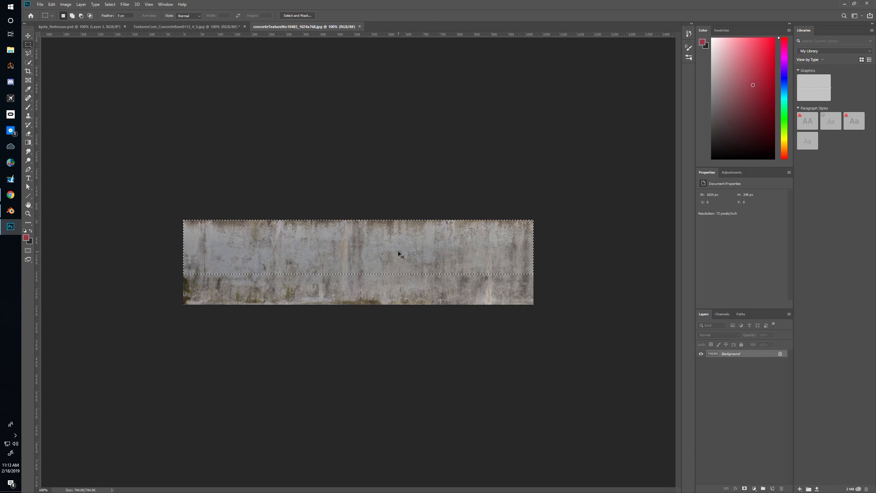
key(ctrl+w)
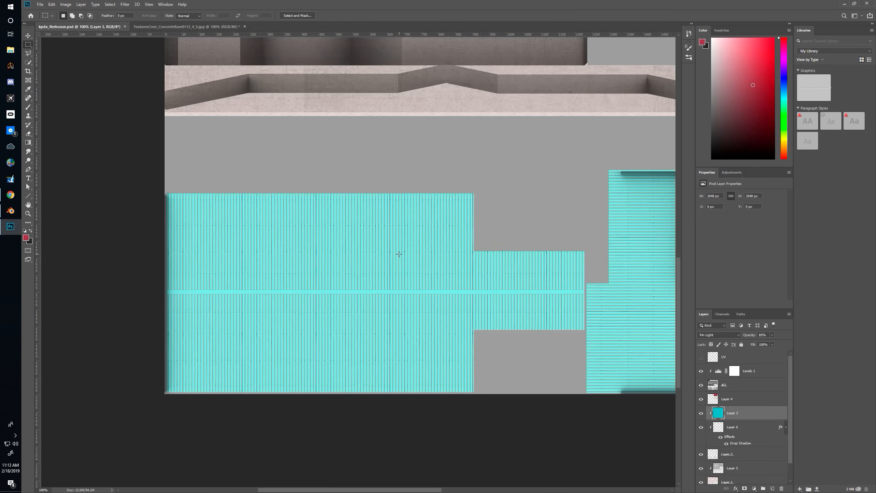
Paste the concrete band above Layer 3, place it along the large roof panel's lower edge, and set its blend mode to Multiply
key(ctrl+v)
drag(365, 229, 289, 380)
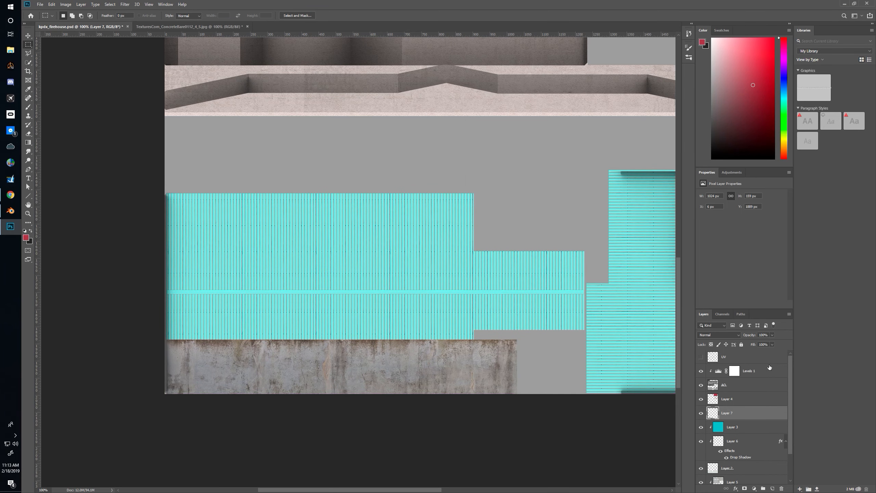
click(723, 335)
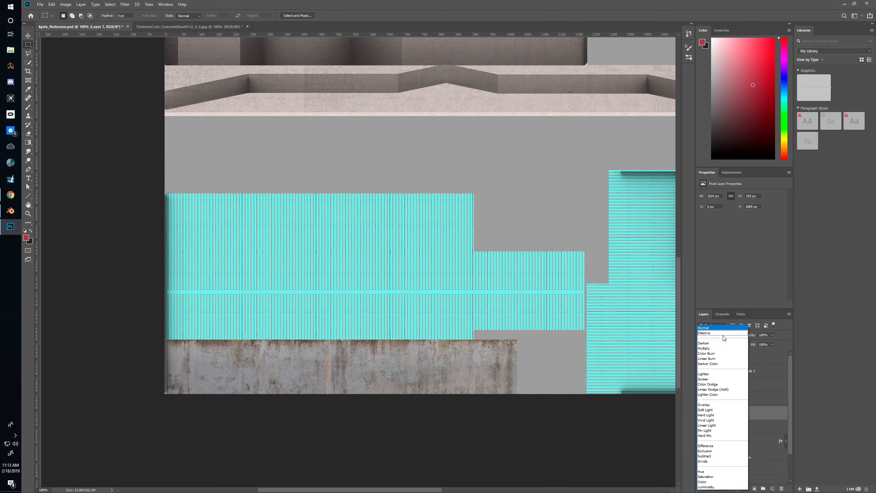
click(715, 354)
Stretch the grunge band up to the ridge line and across to the narrow roof section's end, about 1224 by 294 px
drag(400, 358, 408, 252)
key(ctrl+t)
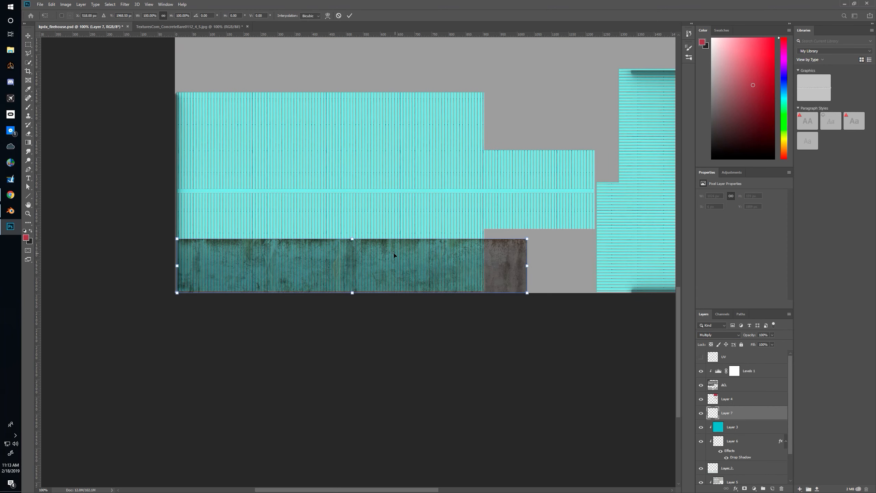
drag(356, 237, 358, 192)
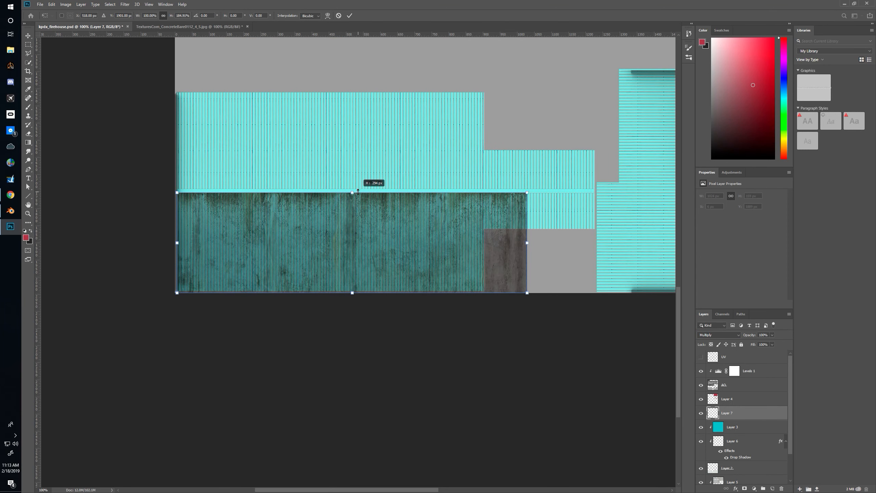
drag(358, 191, 358, 191)
drag(528, 244, 596, 247)
key(Return)
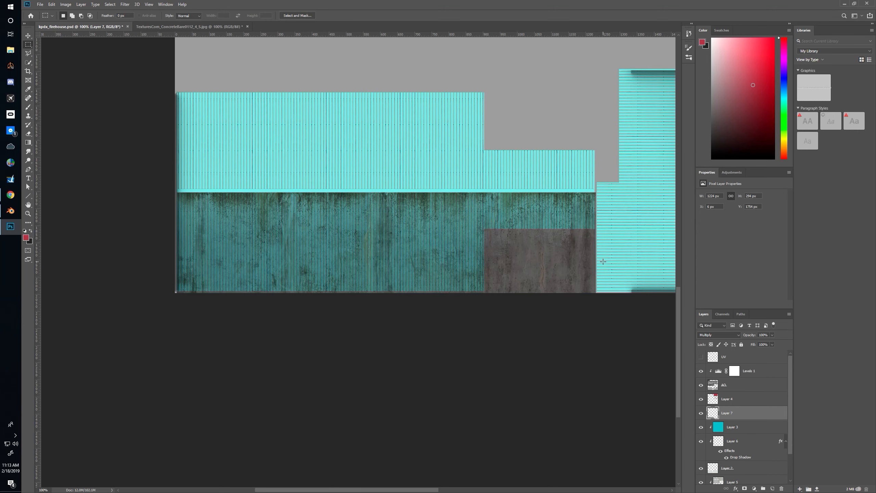
Duplicate the grunge band, rotate the copy upside down, place it over the upper roof half above the ridge, and deselect
key(ctrl+a)
drag(294, 229, 299, 149)
key(ctrl+t)
drag(261, 76, 505, 235)
drag(429, 169, 440, 149)
key(Return)
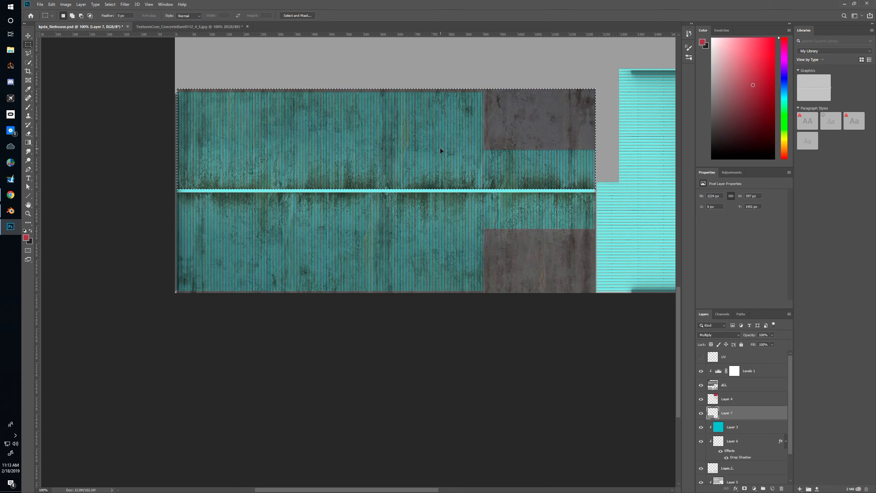
click(537, 261)
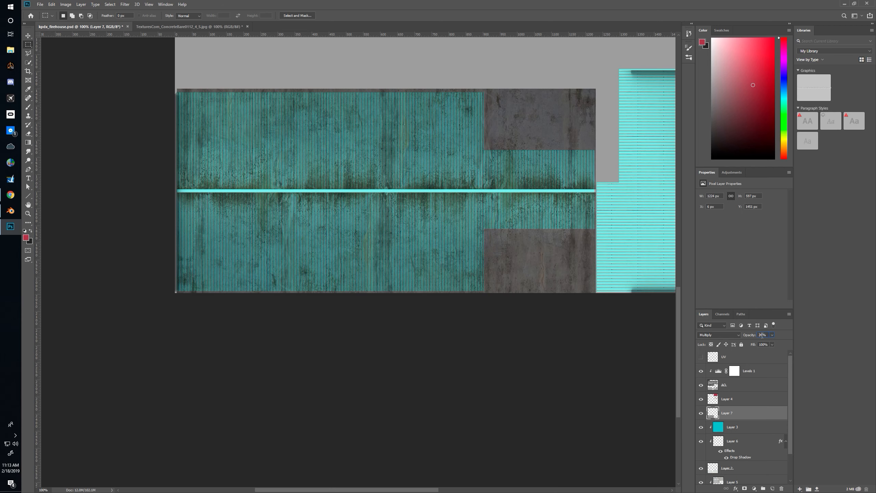
Reduce the grunge layer's opacity from a trial value of 70% down to 20%
text(70)
key(Return)
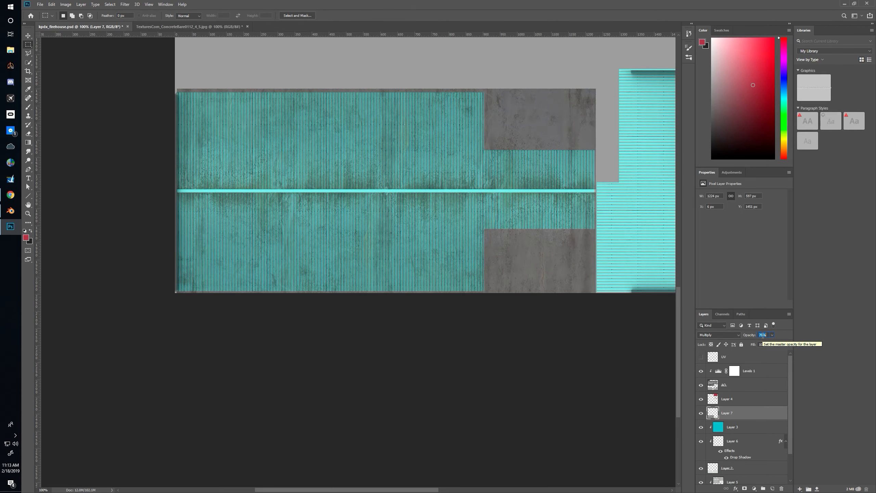
key(Down)
key(Down)
key(Down)
key(Down)
key(Down)
key(Down)
key(Down)
key(Down)
key(Down)
key(Down)
key(Down)
key(Down)
key(Down)
key(Down)
key(Down)
key(Down)
key(Down)
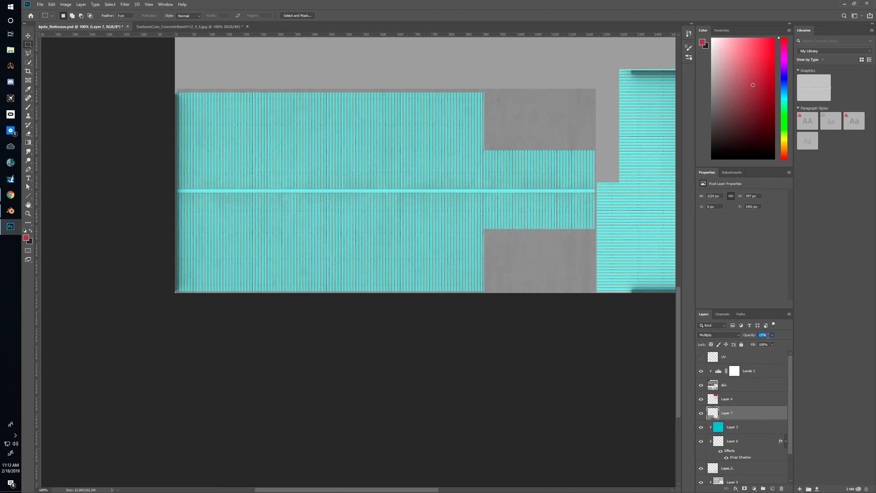
key(Return)
Save the PSD, switch to Blender, reload the kpdx_firehouse.psd texture, and examine the grunge on the roof
key(ctrl+s)
key(alt+Tab)
scroll(442, 256, up, 4)
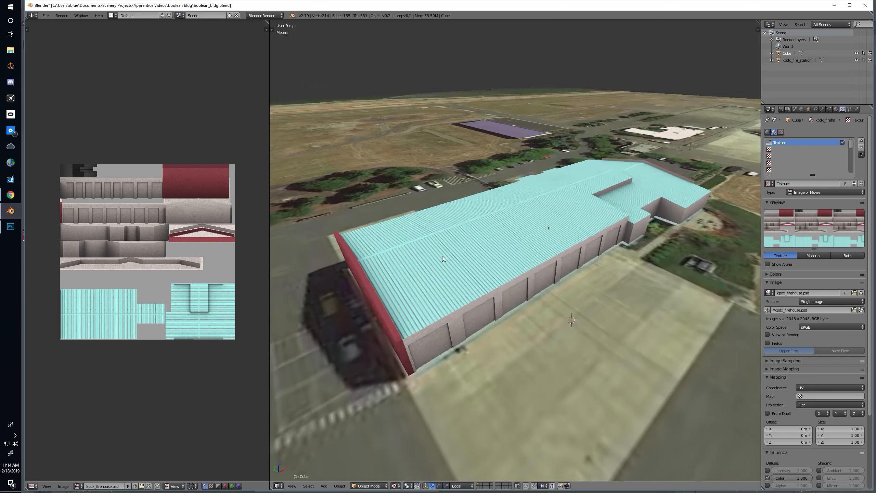
click(861, 310)
mouse_move(420, 309)
mouse_down()
mouse_move(462, 309)
mouse_move(385, 312)
mouse_move(434, 309)
mouse_up()
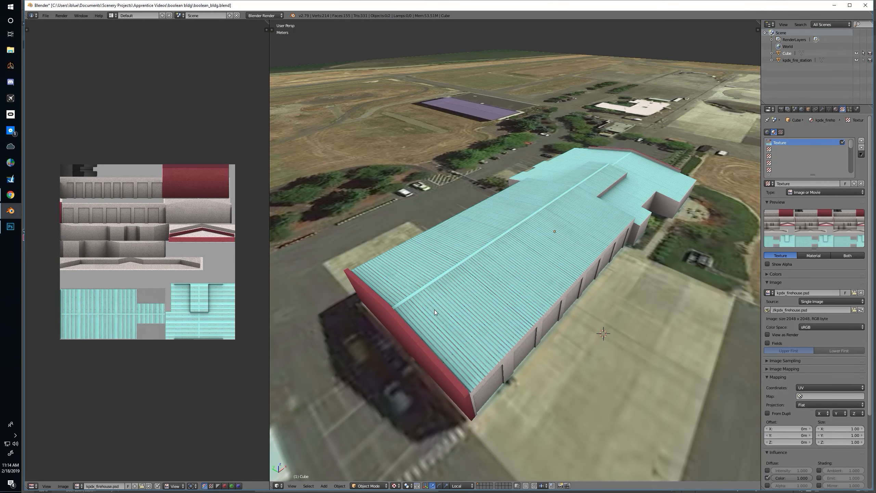
mouse_move(434, 309)
mouse_down()
mouse_move(368, 304)
mouse_move(429, 304)
mouse_up()
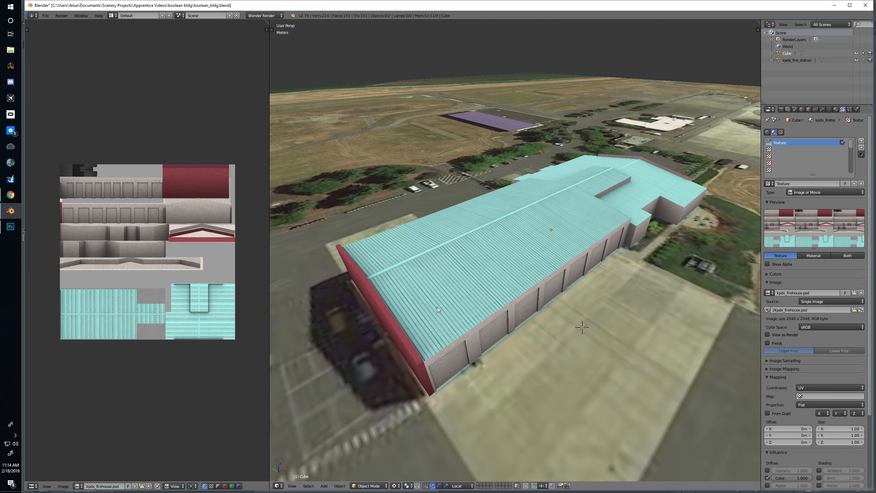
drag(436, 307, 489, 303)
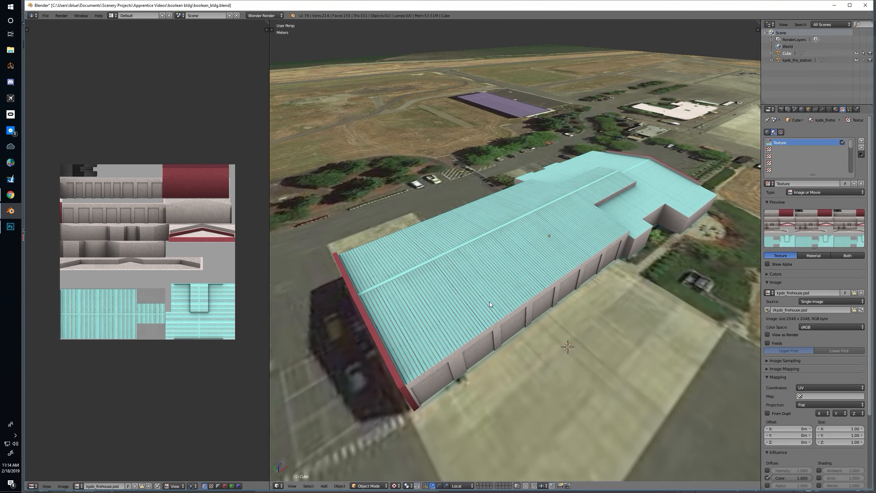
Switch to Photoshop and move the lower half of the grunge up about 5 px onto the roof ridge
key(alt+Tab)
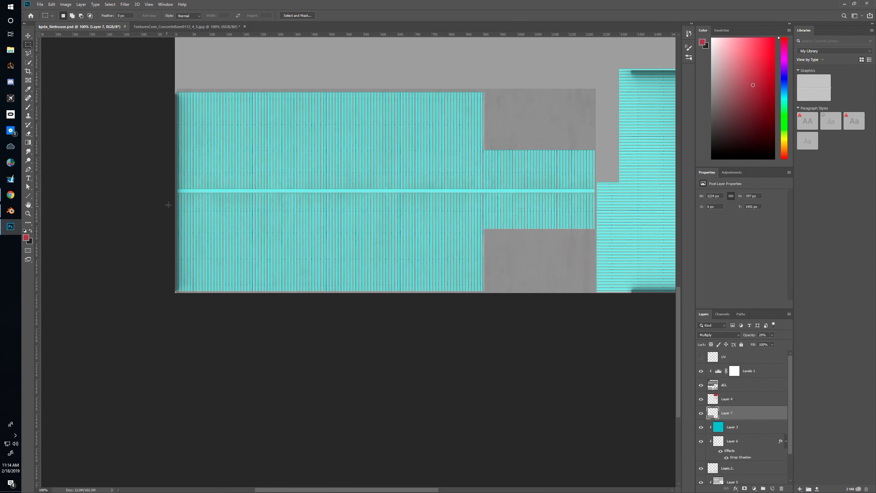
drag(174, 193, 637, 334)
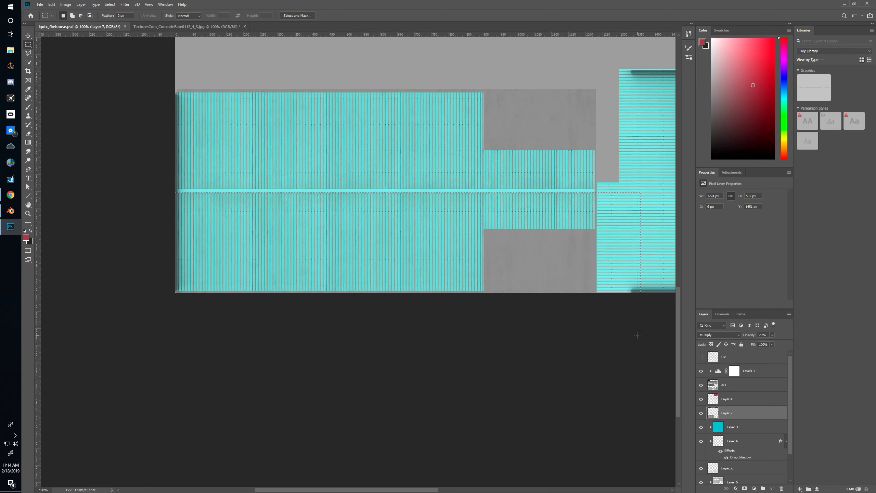
key(ctrl+Up)
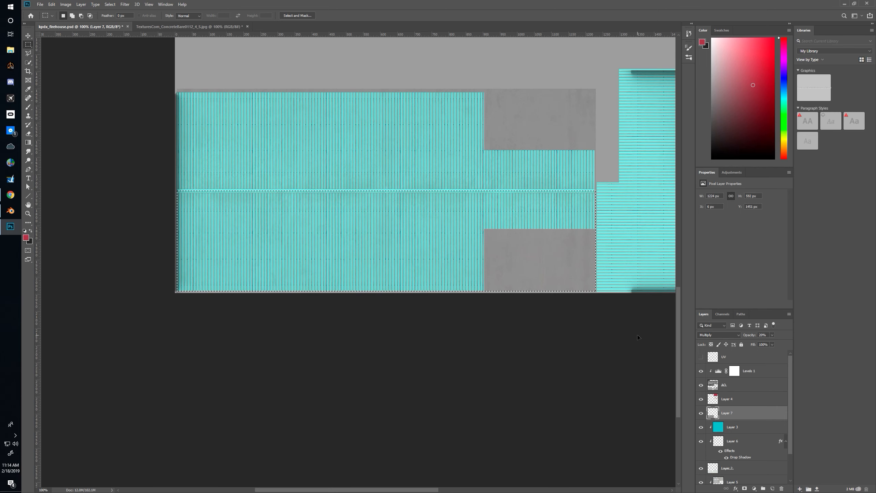
key(ctrl+d)
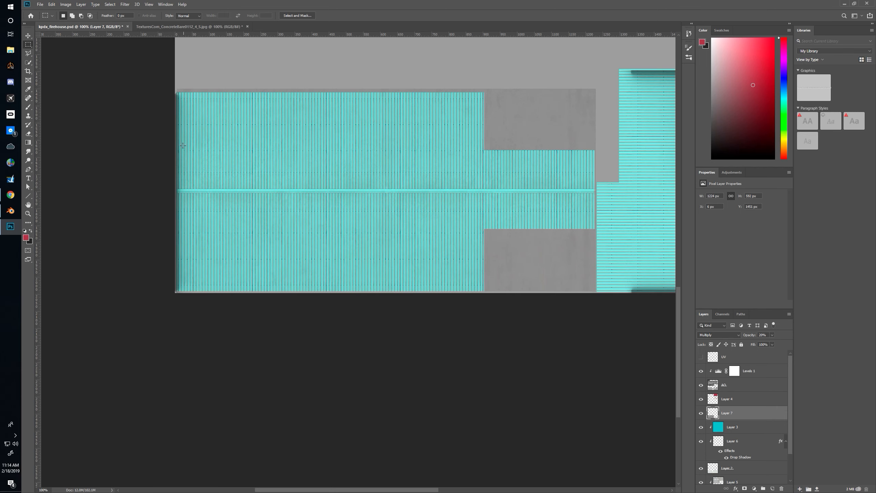
Move the upper half of the grunge down about 5 px onto the ridge and deselect it
drag(158, 80, 601, 189)
key(ctrl+Down)
key(ctrl+Down)
key(ctrl+Down)
key(ctrl+Down)
key(ctrl+Down)
key(ctrl+d)
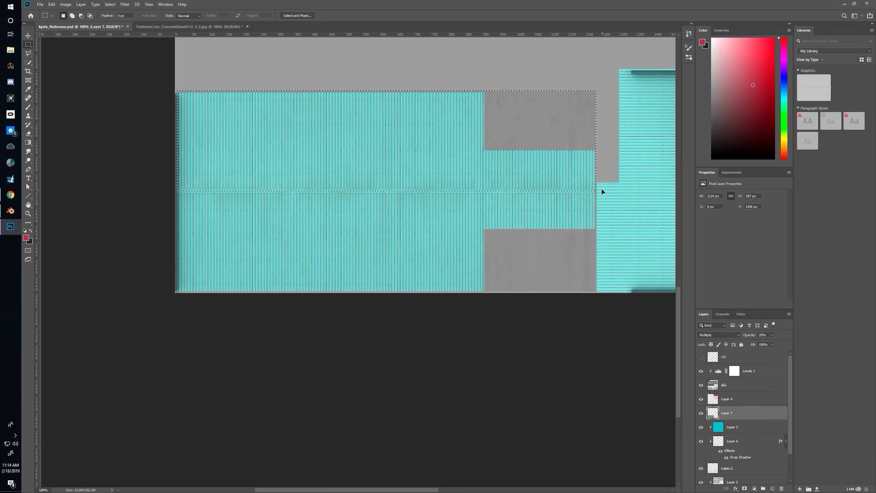
Save the PSD, switch to Blender, reload the texture image, and inspect the ridge and roof of the building
key(ctrl+s)
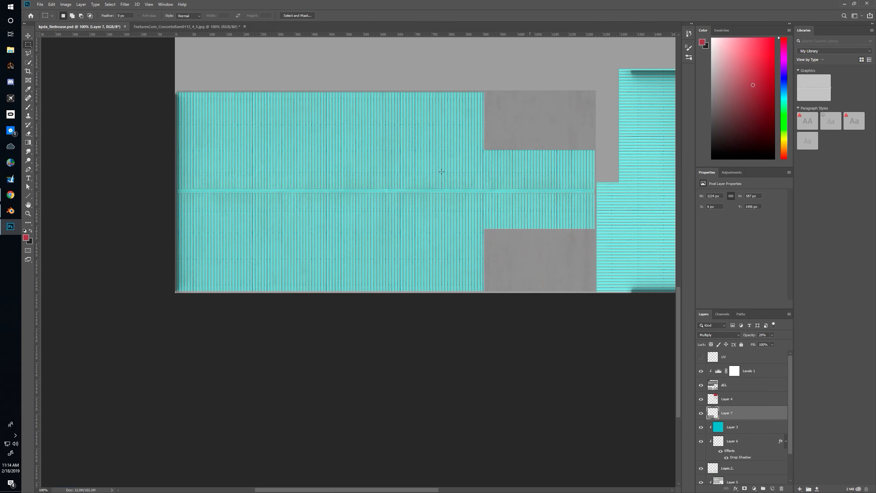
key(alt+Tab)
click(441, 216)
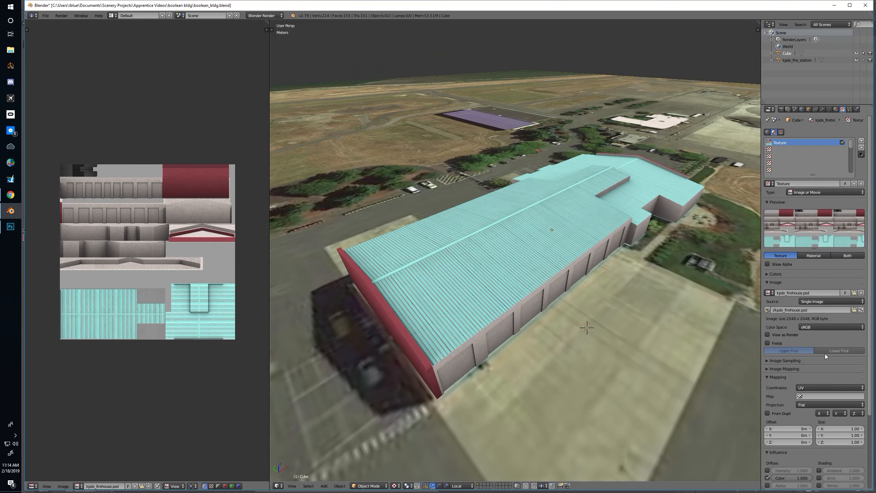
click(861, 310)
mouse_move(604, 306)
mouse_down()
mouse_move(559, 313)
mouse_move(594, 318)
mouse_up()
scroll(545, 301, up, 3)
scroll(543, 299, down, 3)
drag(541, 294, 387, 272)
scroll(533, 278, down, 3)
Switch to Photoshop, duplicate about 780 by 587 px of the grunge over the T-shaped roof section, and rotate the copy 90°
key(alt+Tab)
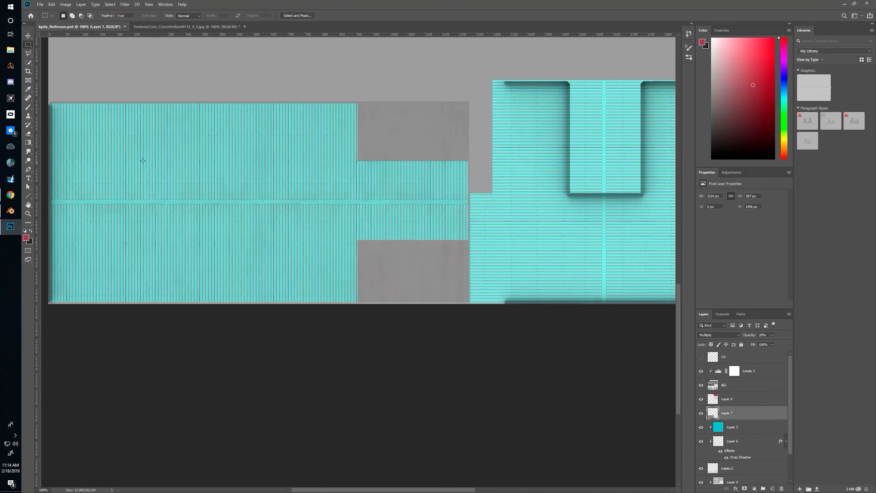
mouse_move(43, 99)
mouse_down()
mouse_move(283, 346)
mouse_move(315, 355)
mouse_up()
mouse_move(257, 250)
mouse_down()
mouse_move(348, 223)
mouse_move(565, 261)
mouse_move(424, 280)
mouse_up()
key(ctrl+t)
drag(482, 110, 618, 235)
drag(434, 242, 543, 242)
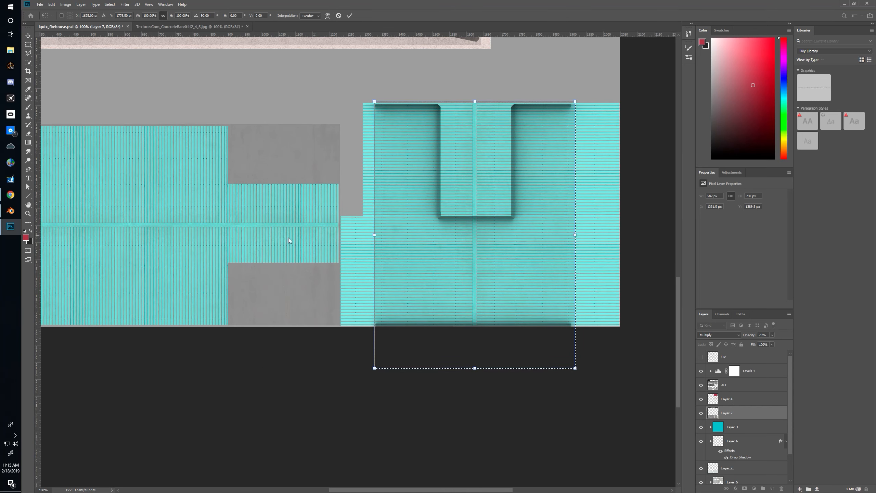
Stretch the rotated grunge copy sideways to cover the full width of the roof section with horizontal ribs
drag(370, 236, 362, 236)
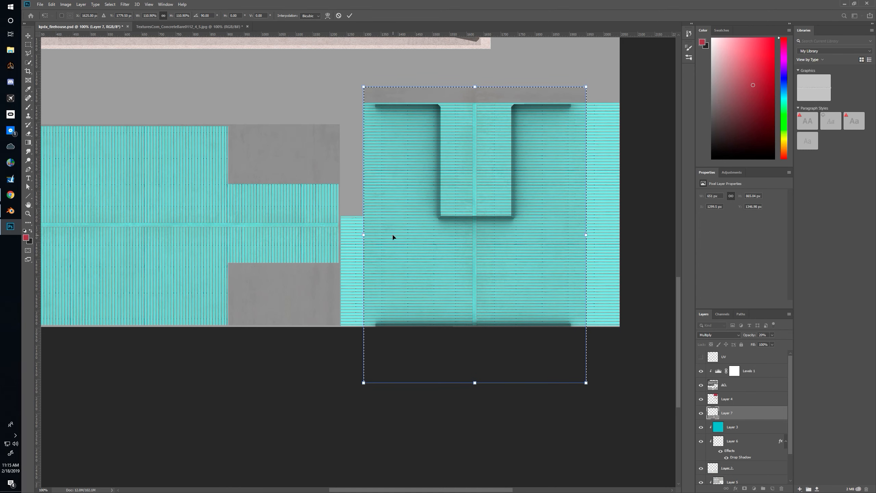
key(ctrl+z)
drag(373, 234, 340, 239)
drag(610, 234, 621, 237)
key(Return)
Save the PSD, switch to Blender, reload the texture image, and examine the whole weathered roof
key(ctrl+s)
key(alt+Tab)
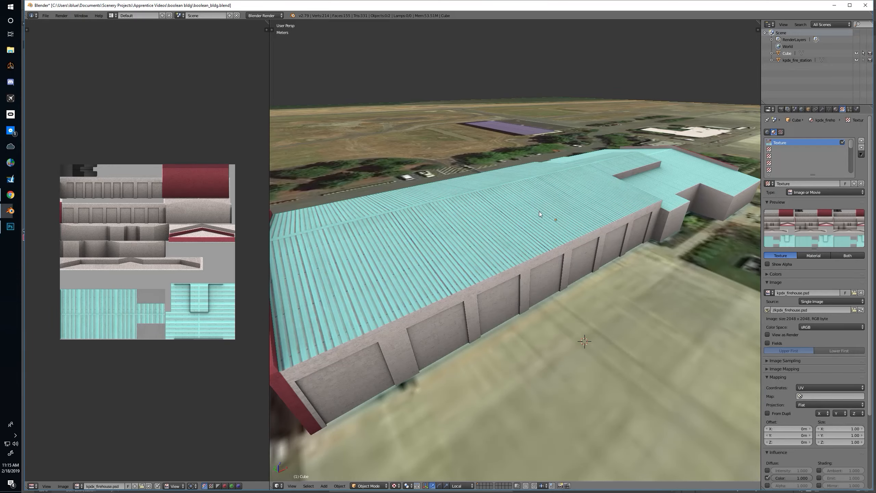
drag(546, 270, 538, 303)
click(861, 310)
drag(607, 289, 548, 253)
scroll(549, 252, up, 2)
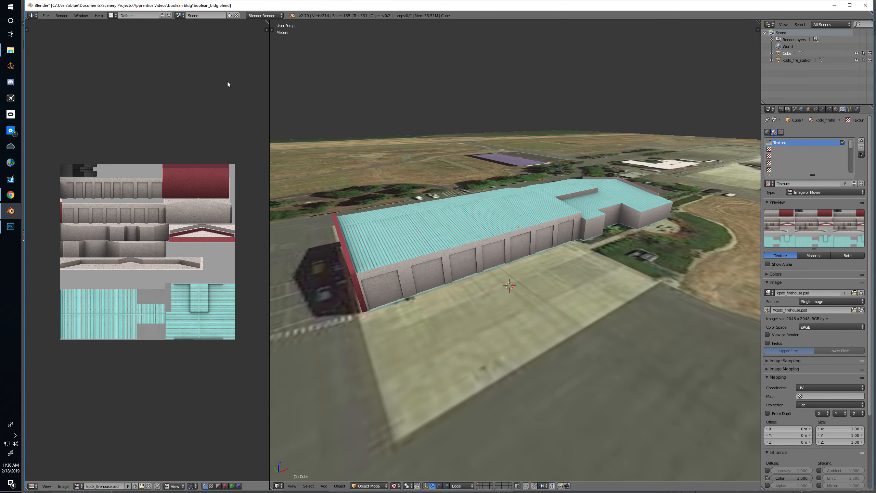
Switch back to kpdx_firehouse.psd in Photoshop
key(alt+Tab)
key(alt+Tab)
key(alt+Tab)
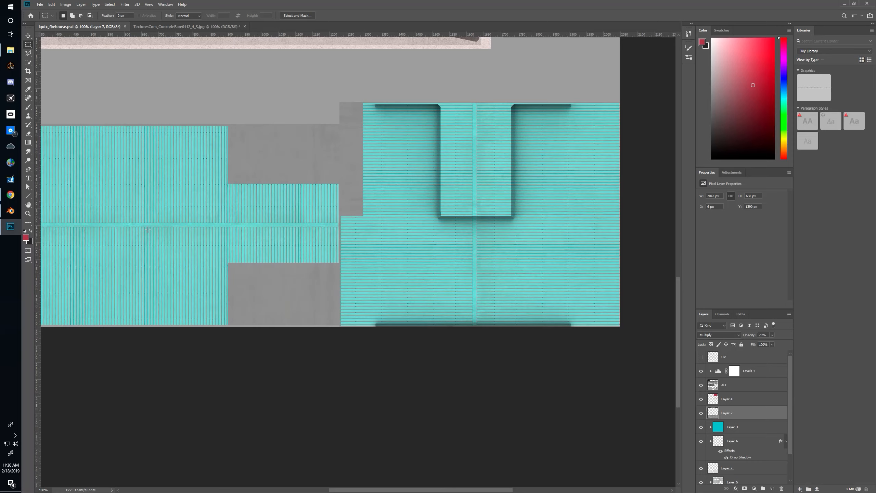
Open DoorsRollup0115_S.jpg from the texture library's doors folder, copy the entire image, and close the file
key(ctrl+o)
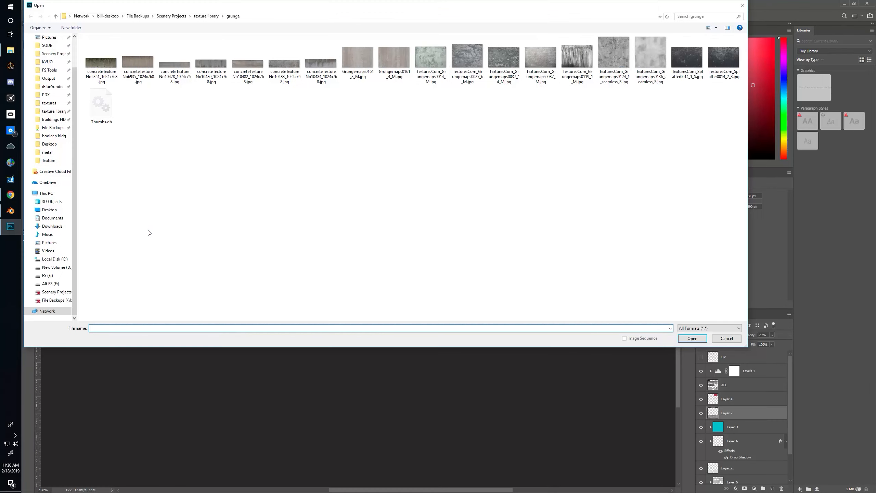
click(206, 16)
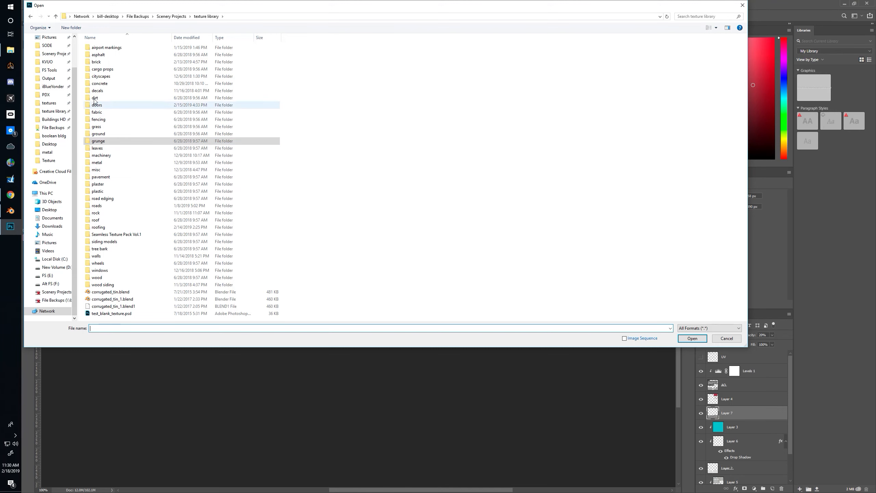
double_click(117, 105)
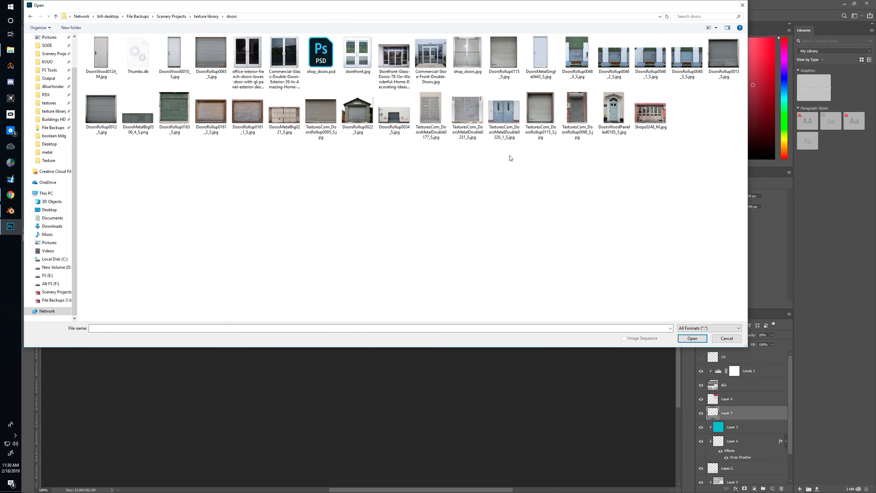
click(535, 110)
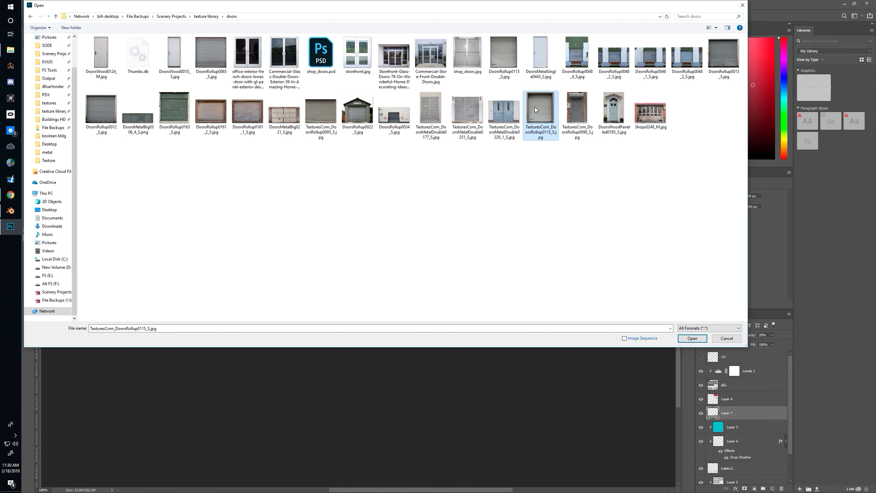
double_click(505, 55)
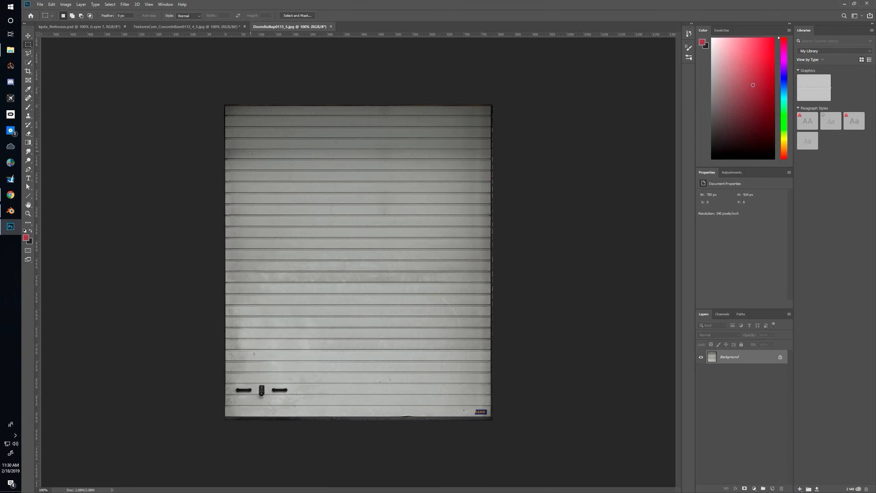
key(ctrl+a)
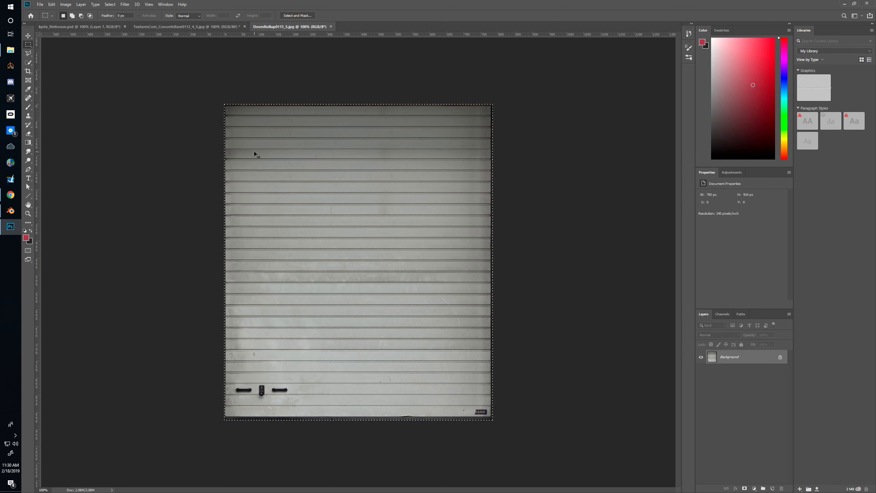
key(ctrl+w)
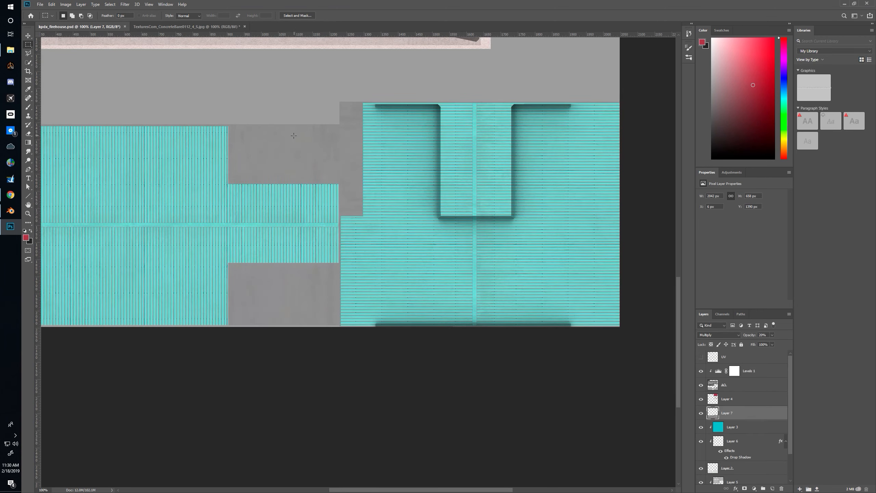
Show the UV layer and paste the roll-up door above Layer 4, placing it over the lower row of door bays
click(700, 356)
click(729, 386)
click(738, 400)
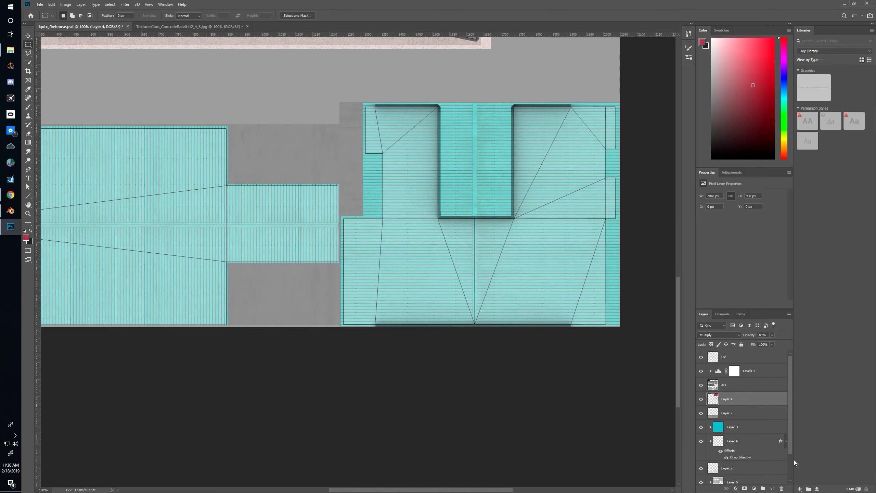
key(ctrl+v)
drag(358, 312, 463, 410)
drag(432, 343, 466, 415)
drag(422, 304, 411, 388)
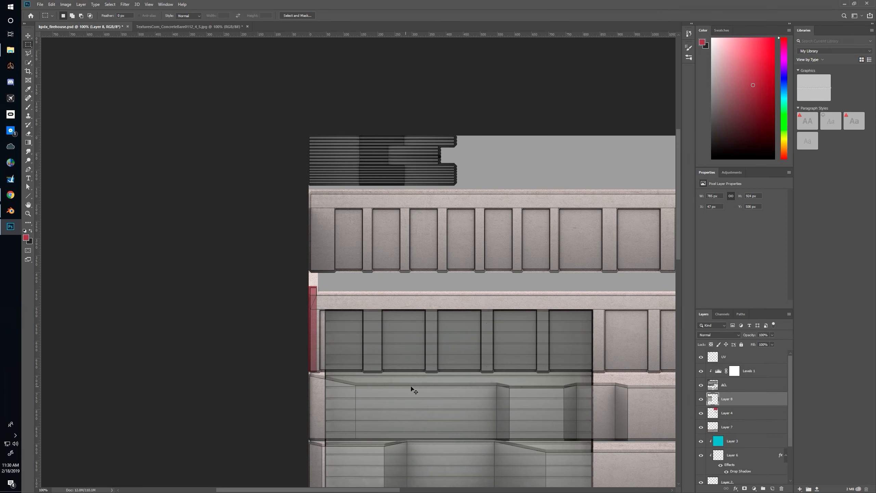
Nudge the pasted roll-up door so its upper-left corner aligns with the first bay of the lower row
key(Left)
key(Down)
key(Up)
key(Left)
key(Left)
key(Left)
key(Left)
key(Left)
key(Left)
key(Left)
key(Left)
key(Left)
key(Left)
key(Left)
key(Left)
key(Left)
key(Left)
key(Down)
key(Right)
drag(413, 386, 374, 221)
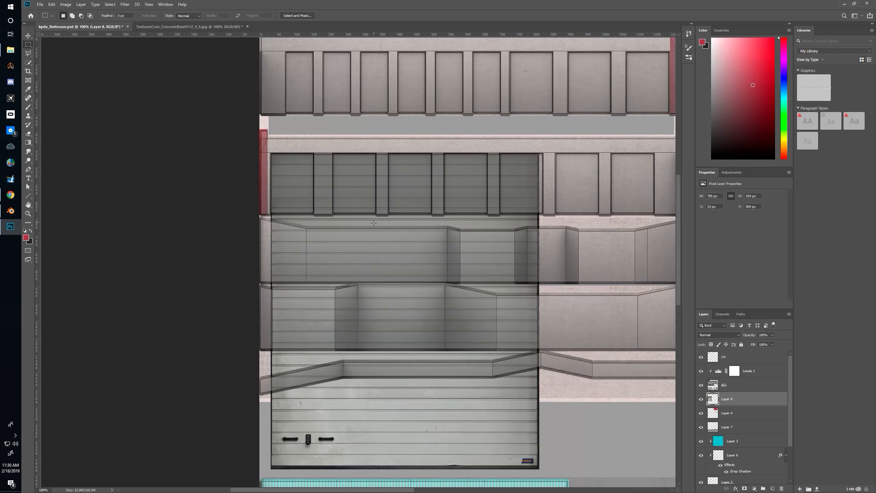
Scale the roll-up door to 126 by 176.89 px so it fits the first bay
key(ctrl+t)
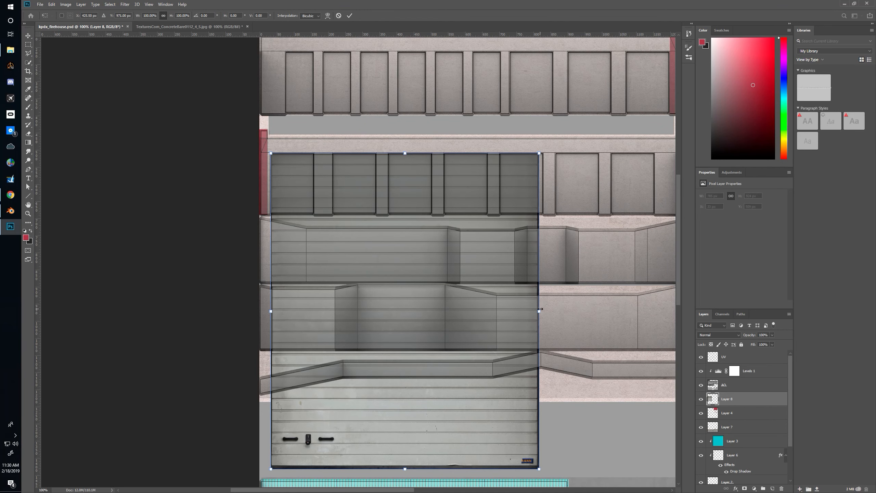
drag(537, 469, 302, 231)
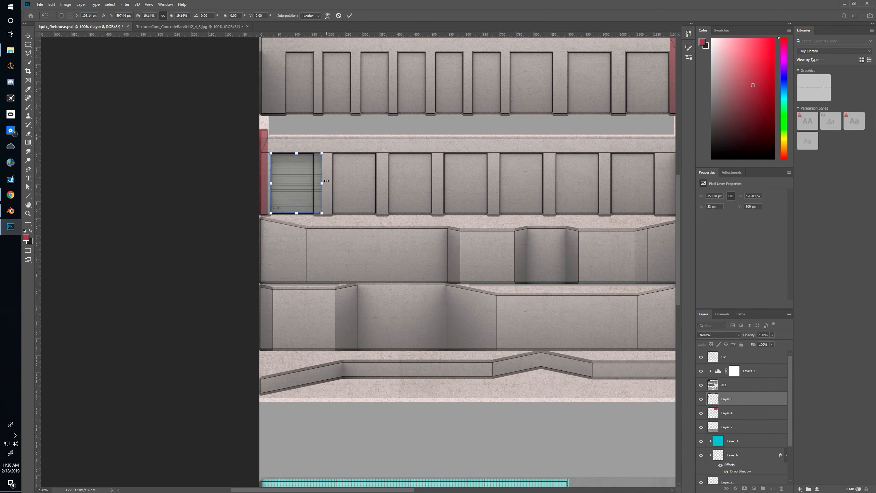
drag(323, 183, 315, 183)
key(m)
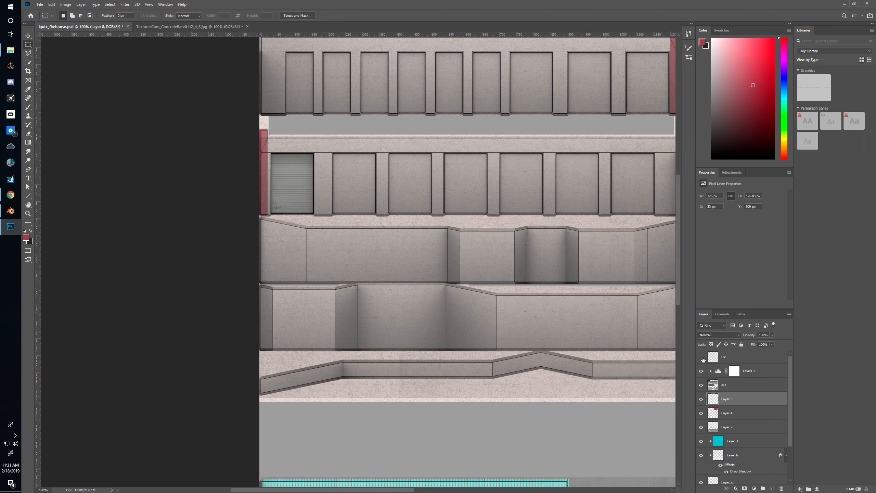
Hide the UV layer and sharpen the roll-up door with the last-used Unsharp Mask filter
click(702, 358)
drag(319, 231, 417, 296)
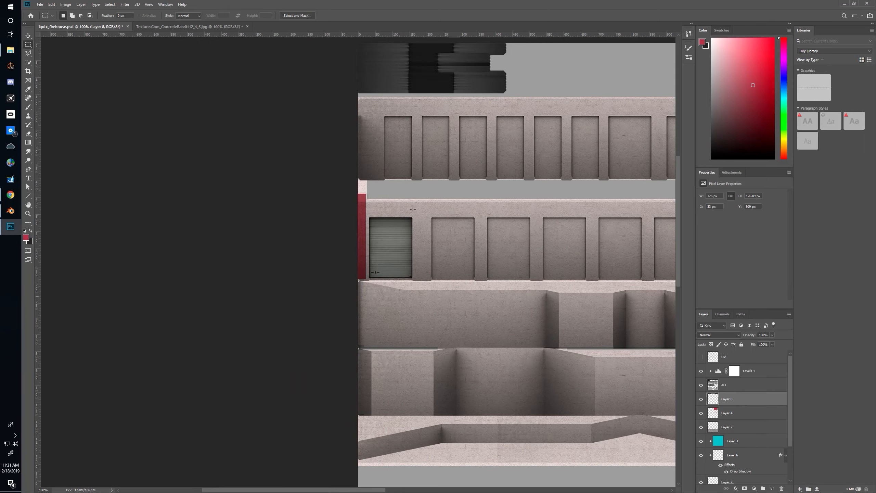
click(125, 4)
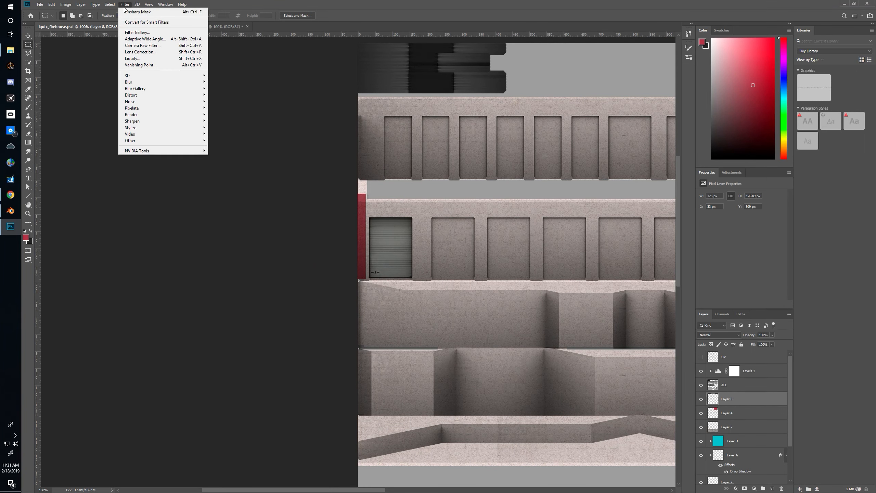
click(126, 12)
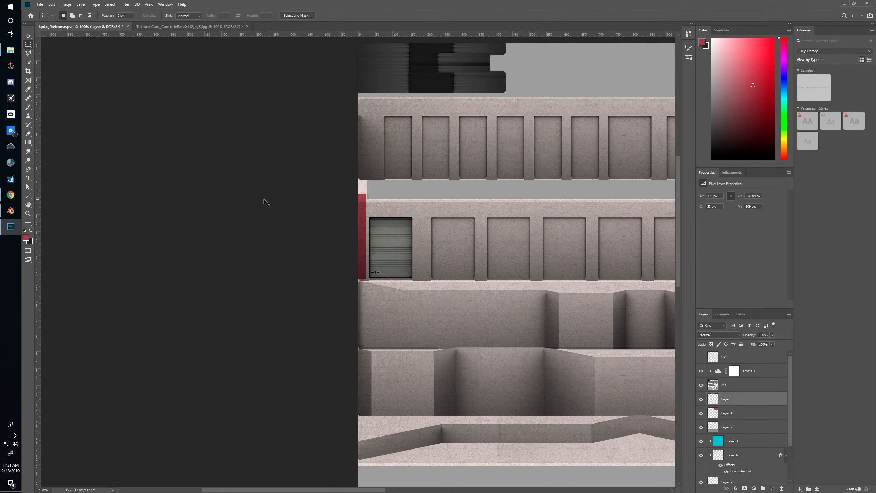
Brighten the roll-up door with Levels by setting the white input level to 175
key(ctrl+l)
drag(694, 287, 672, 287)
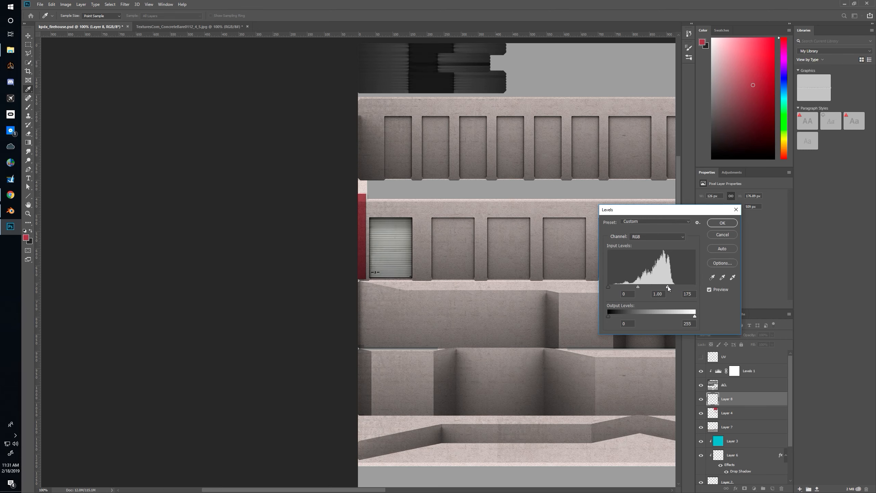
click(722, 222)
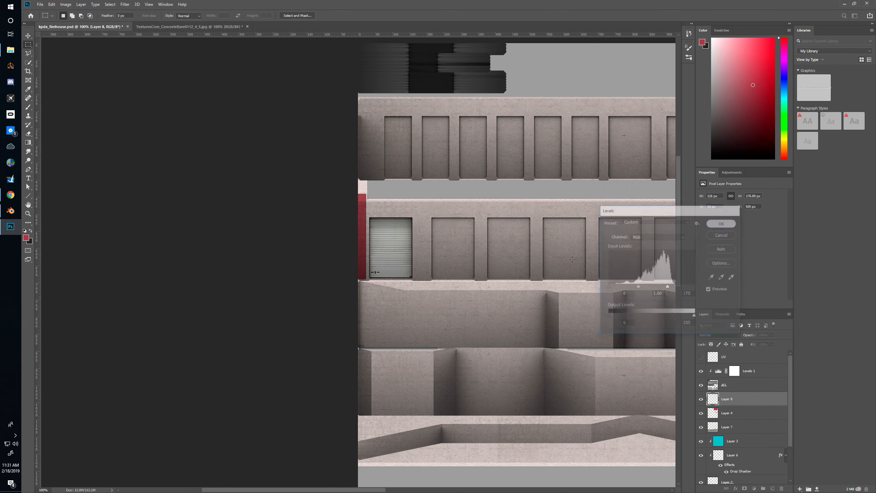
Save the PSD, switch to Blender, reload the texture image, and examine the roll-up door on the building up close
drag(500, 276, 393, 282)
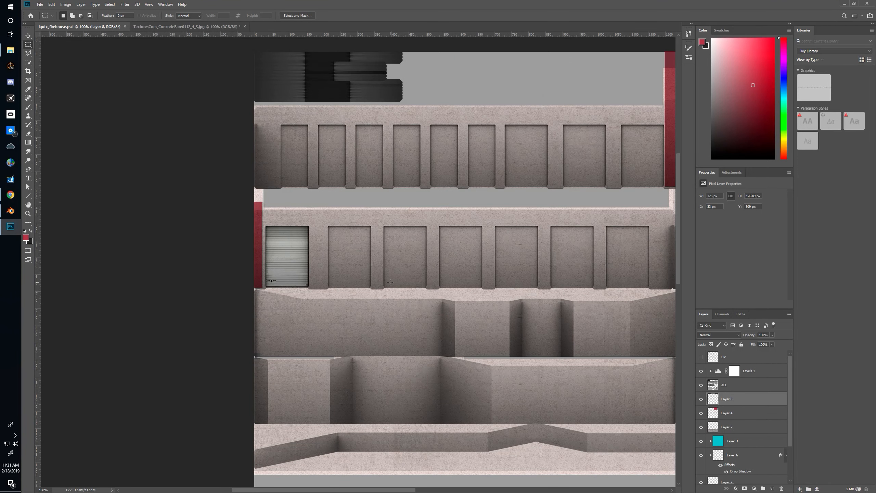
key(alt+Tab)
click(860, 310)
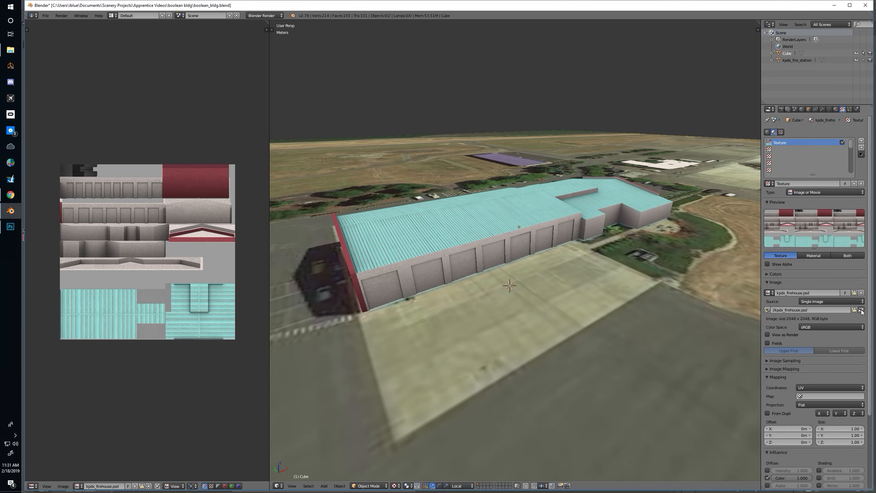
drag(463, 287, 505, 246)
scroll(506, 261, up, 1)
scroll(501, 240, up, 4)
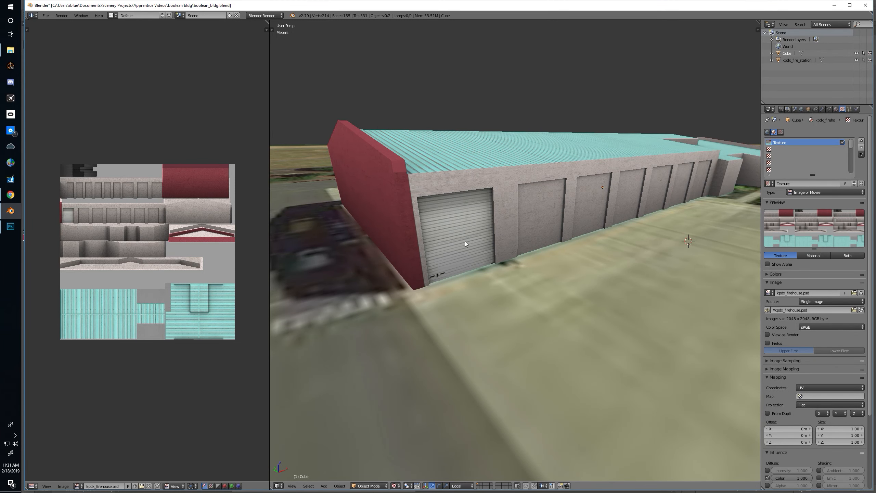
Switch to Chrome, examine the real fire station's garage doors in Google Maps, and return to Photoshop
key(alt+Tab)
key(alt+Tab)
key(alt+Tab)
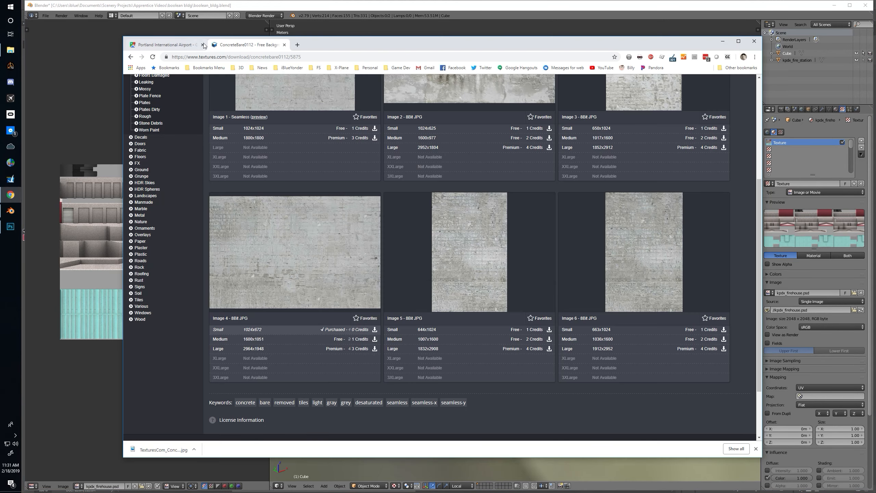
click(201, 47)
drag(400, 286, 393, 327)
drag(445, 309, 420, 320)
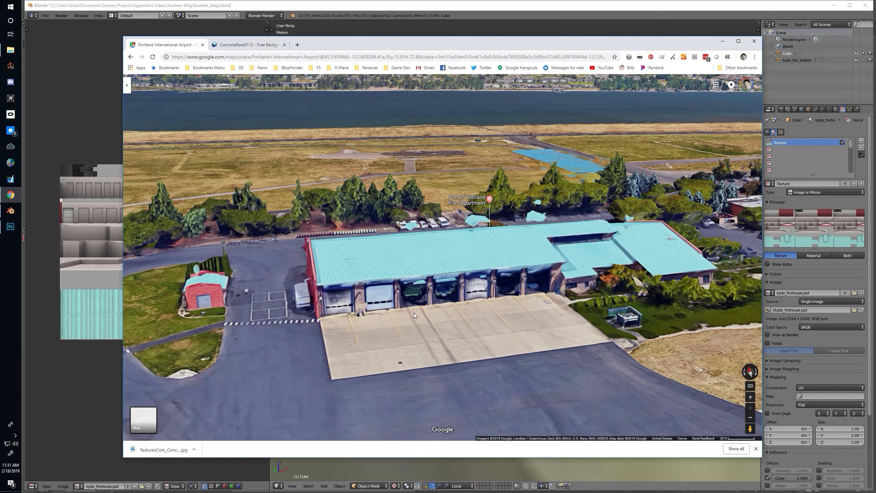
click(252, 2)
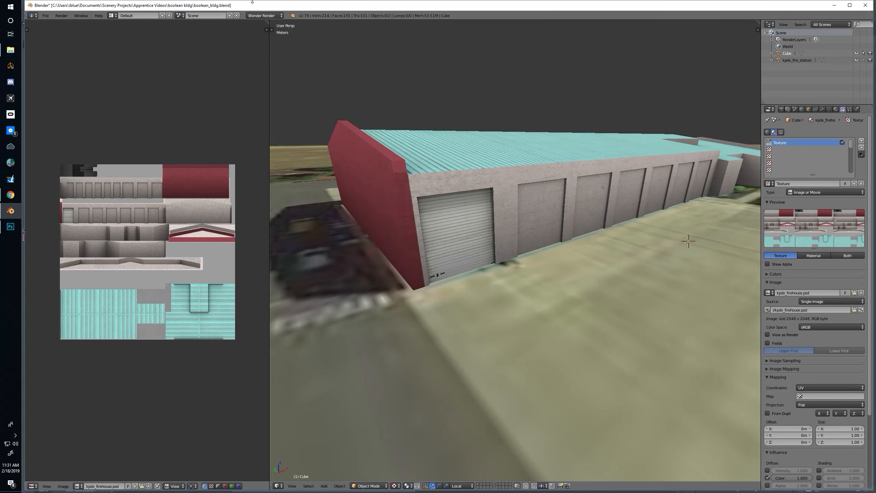
key(alt+Tab)
key(alt+Tab)
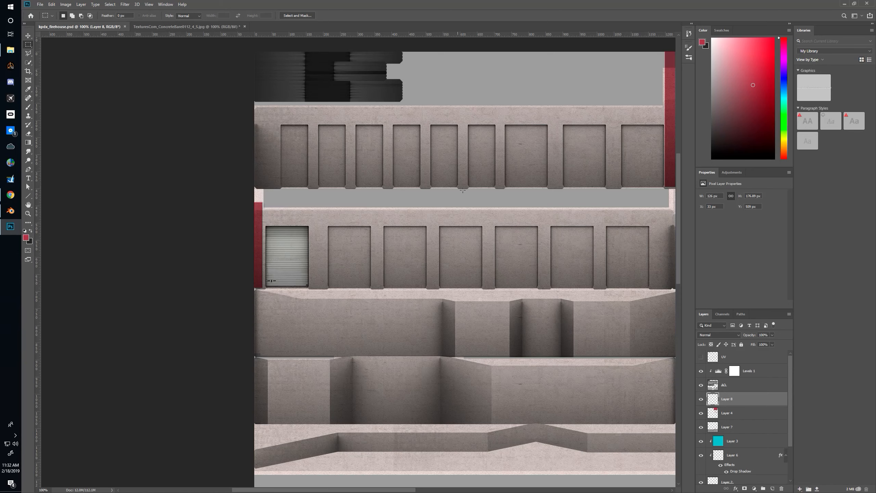
key(ctrl+o)
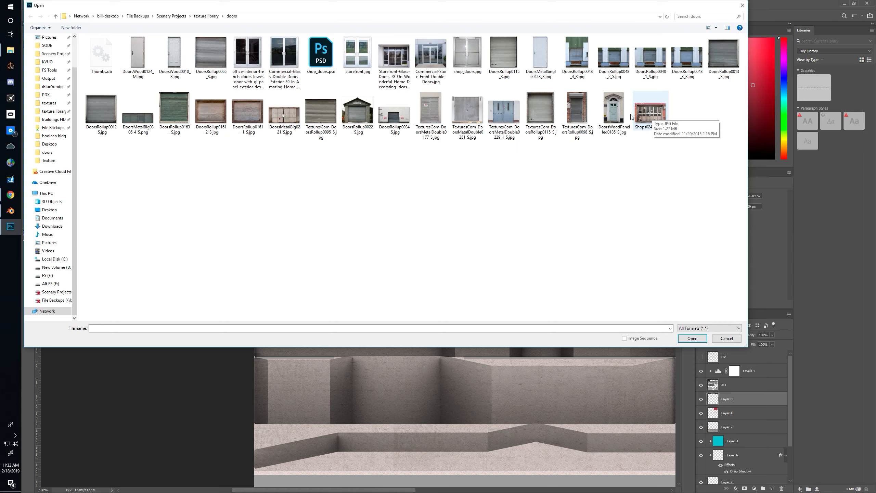
double_click(507, 109)
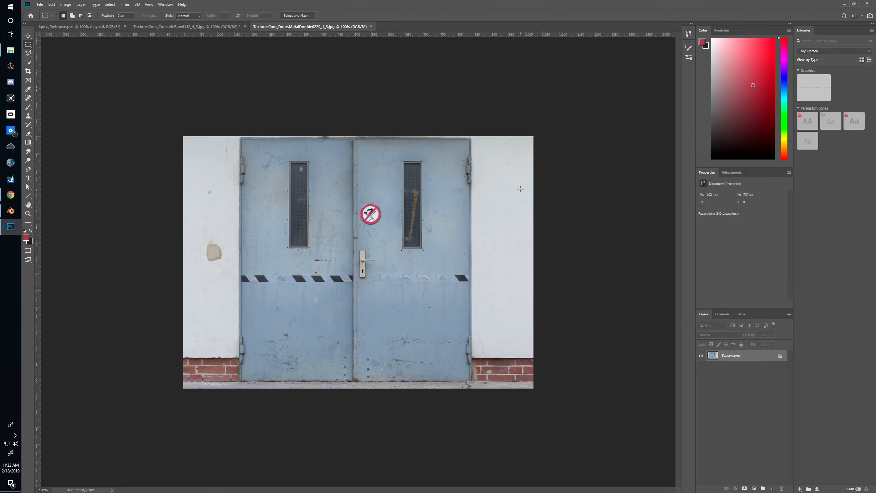
key(ctrl+Tab)
Open BuildingsHighRise0297_1_seamless_M.jpg from the windows folder, copy the upper panes of a plain dark three-pane window, and return to kpdx_firehouse.psd
key(ctrl+o)
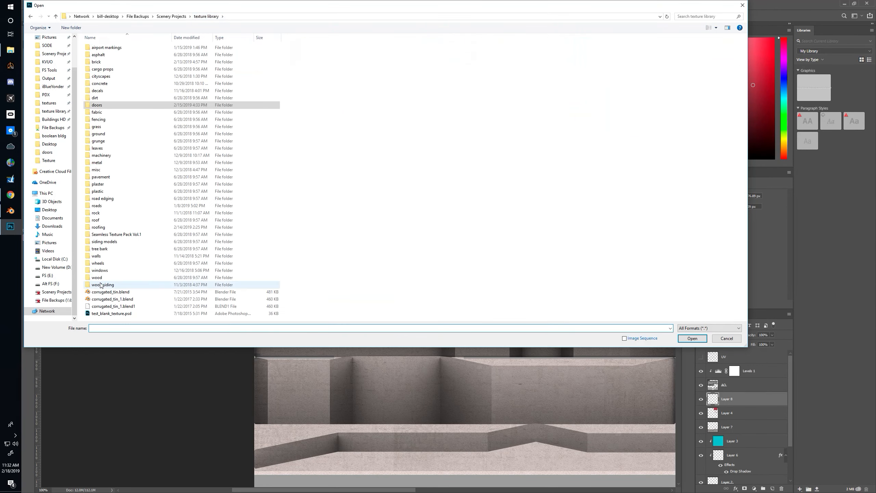
double_click(103, 270)
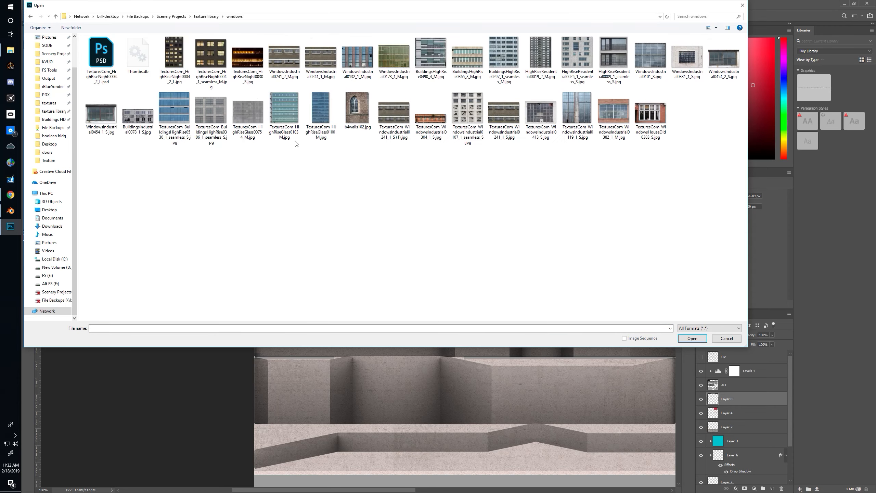
double_click(501, 46)
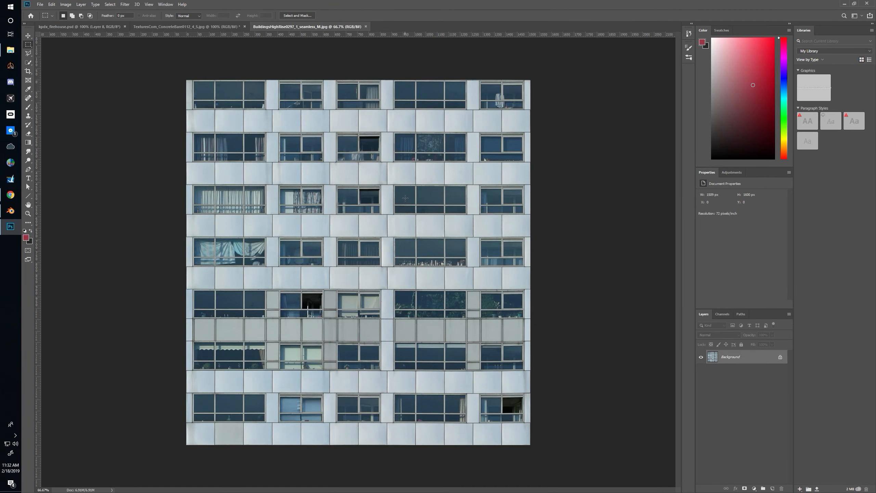
key(ctrl+1)
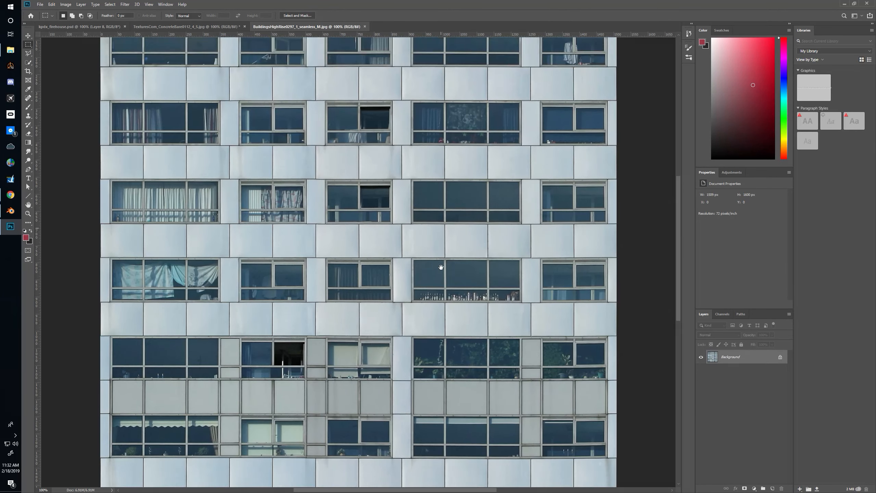
drag(438, 226, 435, 265)
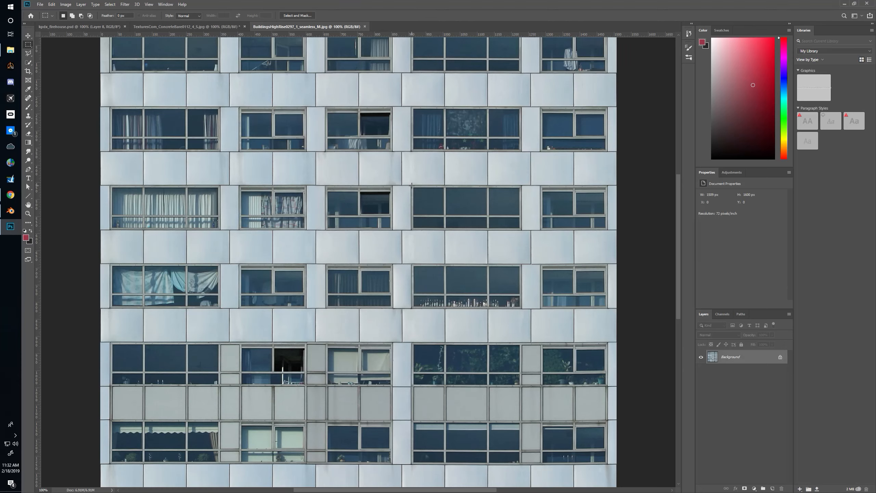
drag(411, 186, 522, 217)
click(118, 27)
Paste the window panes over the roll-up door bay and trim the strip to 322 by 92 px
key(ctrl+v)
drag(330, 272, 304, 260)
drag(387, 227, 364, 278)
key(Delete)
key(ctrl+d)
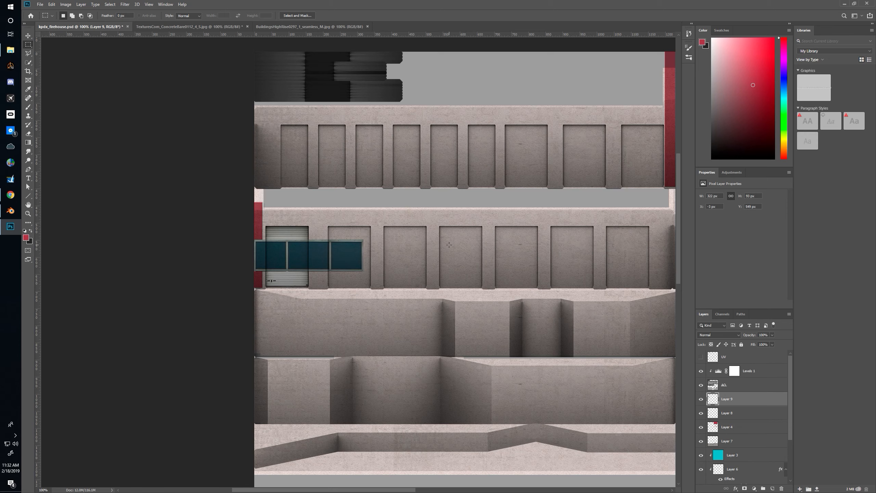
Trim and shift sections of the three-pane window strip to reduce it to about 295 by 49 px
drag(314, 251, 369, 272)
key(ctrl+d)
drag(262, 262, 399, 287)
drag(338, 281, 339, 275)
key(ctrl+d)
drag(268, 280, 458, 268)
key(Delete)
key(ctrl+d)
mouse_move(331, 243)
mouse_down()
mouse_move(452, 295)
mouse_move(408, 278)
mouse_up()
key(ctrl+d)
Move the three-pane window strip into the empty area above the upper garage bays and shift its end section inward to narrow it
drag(340, 285, 520, 97)
drag(495, 129, 355, 254)
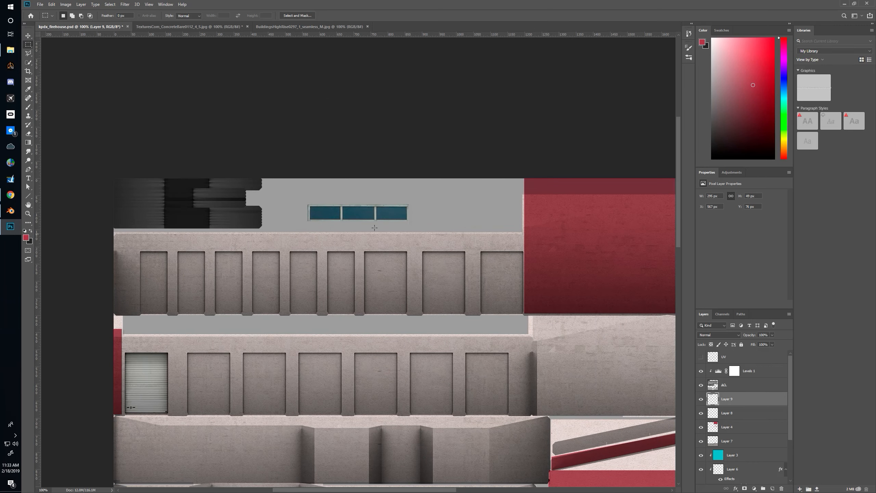
mouse_move(356, 196)
mouse_down()
mouse_move(434, 238)
mouse_move(414, 227)
mouse_up()
key(ctrl+Up)
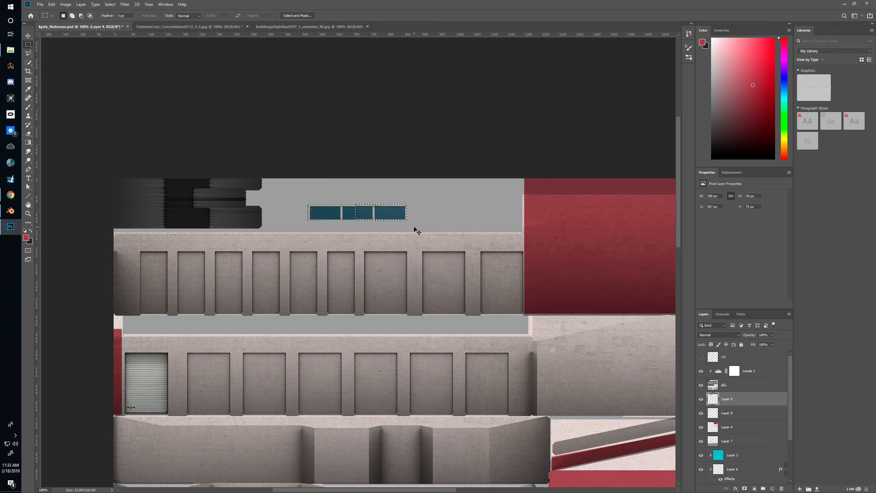
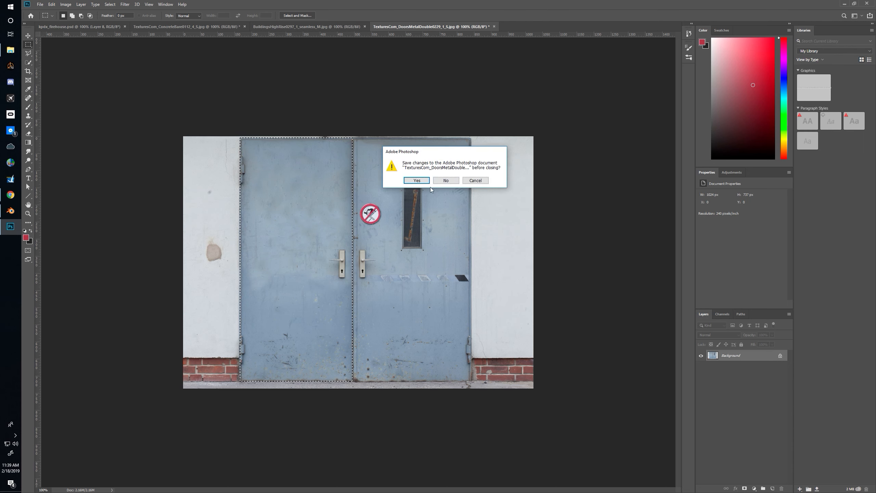
Close TexturesCom_DoorsMetalDouble0229_1_S.jpg without saving and paste the copied blue metal door into kpdx_firehouse.psd
click(447, 182)
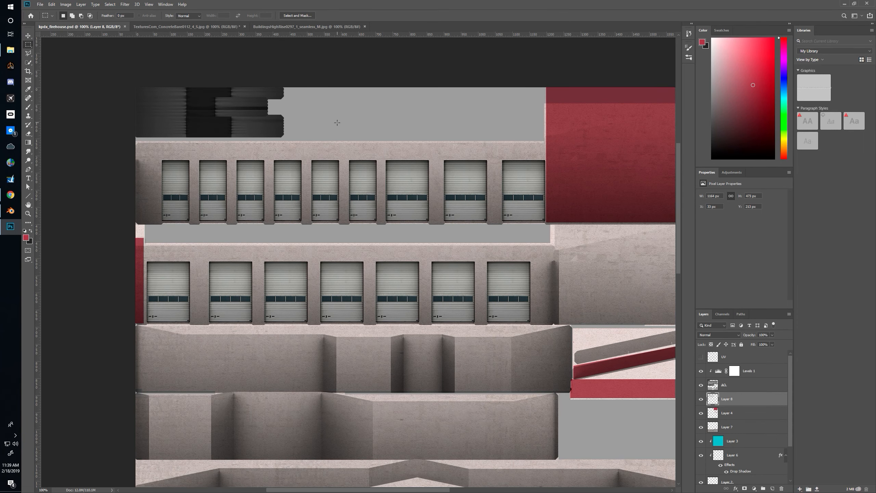
key(ctrl+v)
drag(411, 278, 295, 211)
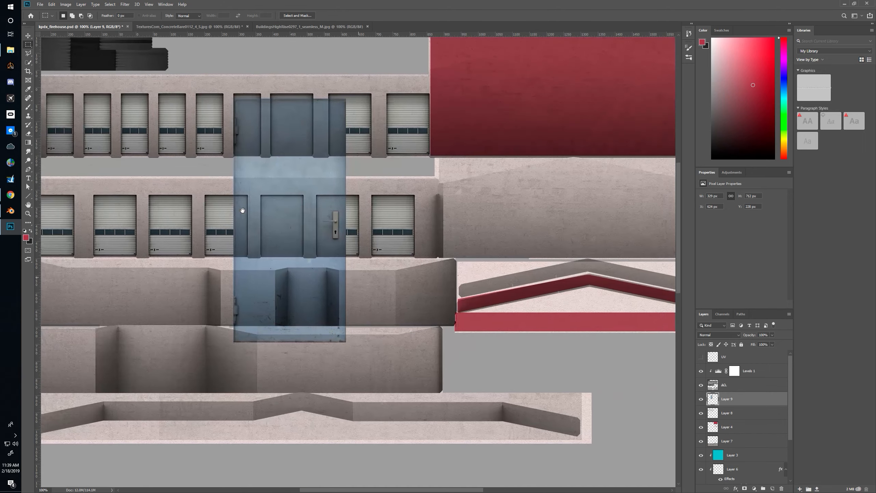
Using the UV layer as a guide, scale the blue door to about 42 by 92 px beside the last lower garage bay
click(701, 358)
drag(284, 271, 398, 270)
key(ctrl+t)
drag(459, 97, 434, 239)
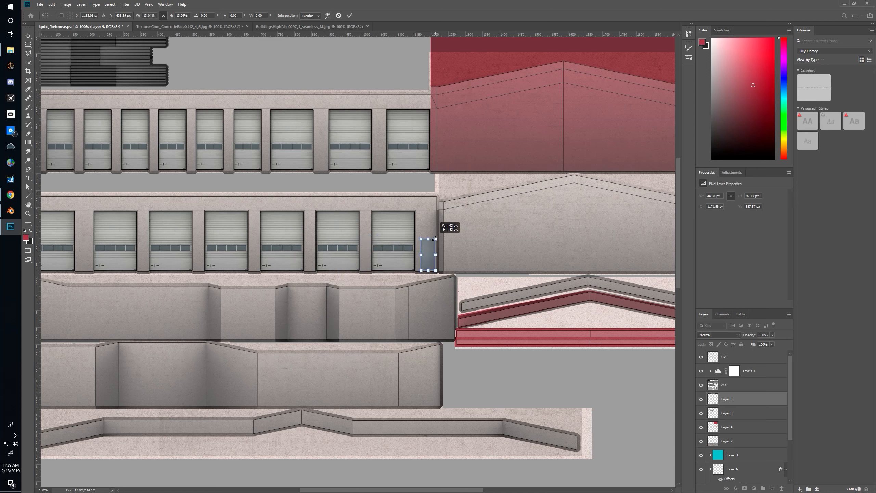
key(Return)
key(m)
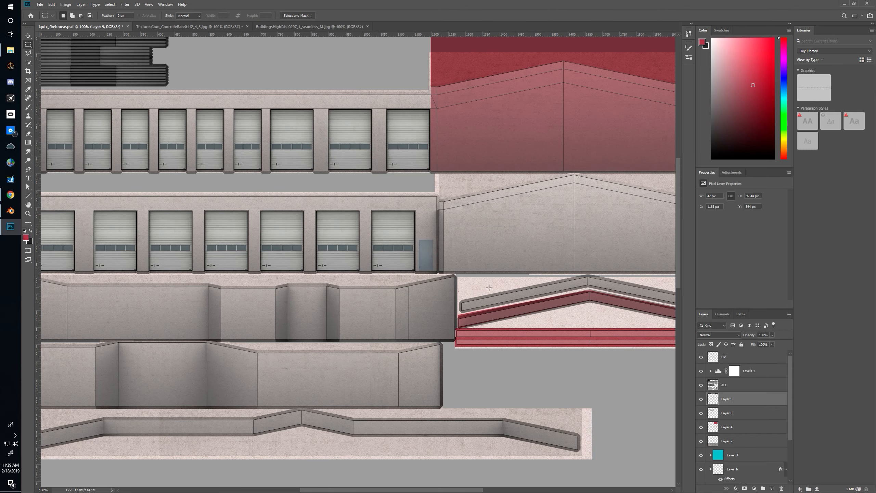
click(701, 357)
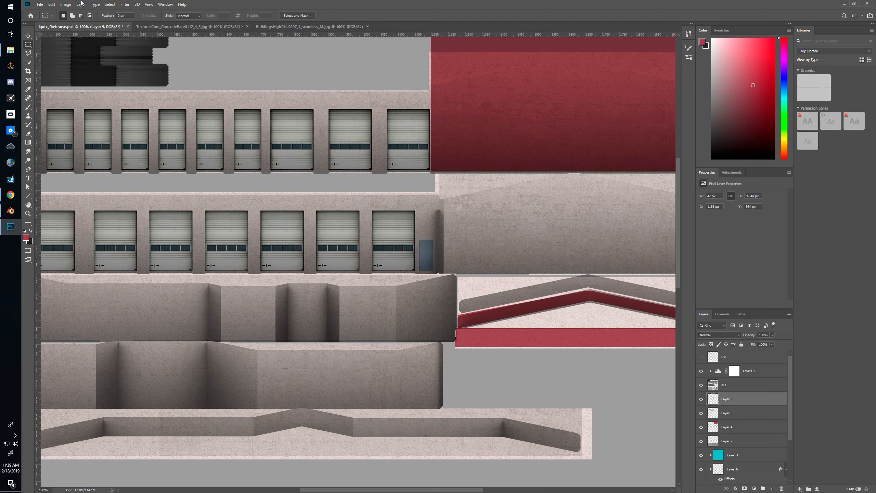
Reapply the last used filter to the blue door layer
click(112, 5)
mouse_move(124, 5)
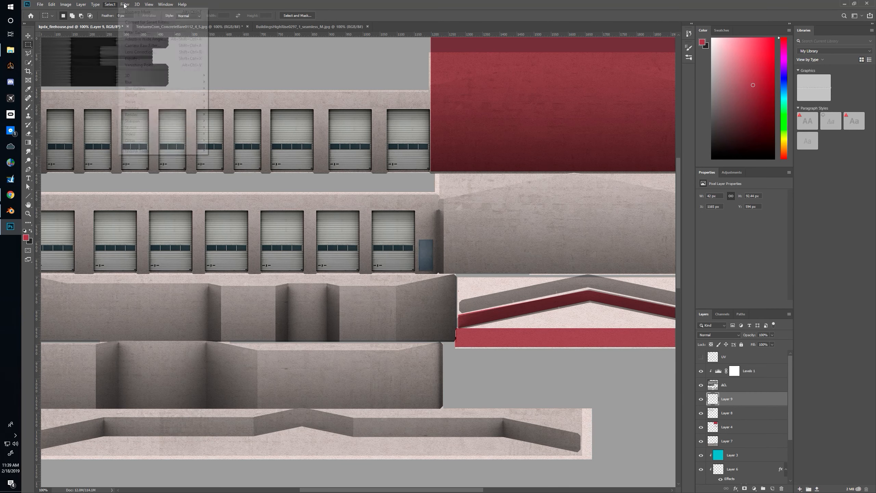
click(133, 11)
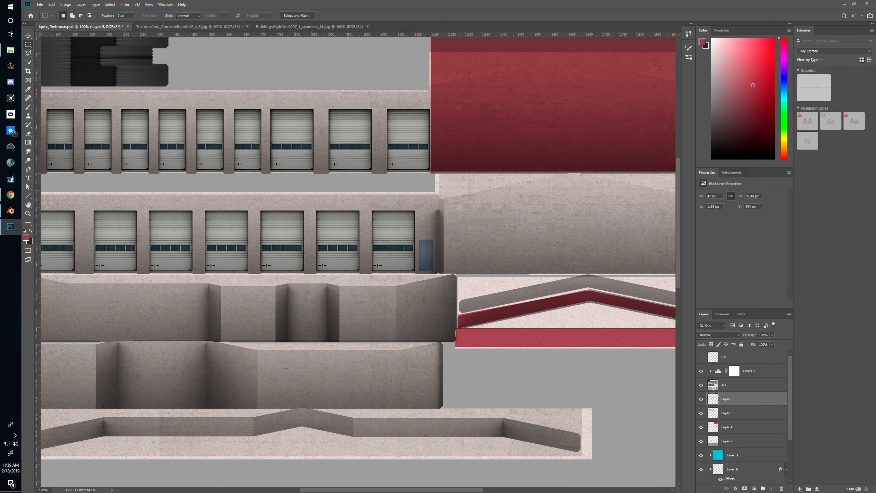
Switch to Blender, reload the kpdx_firehouse.psd texture and examine the blue door beside the last garage bay
key(alt+Tab)
click(505, 281)
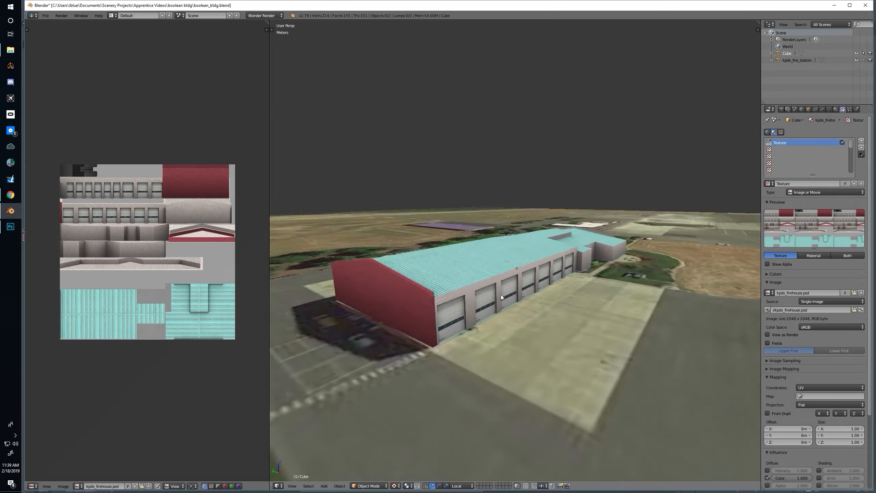
click(861, 310)
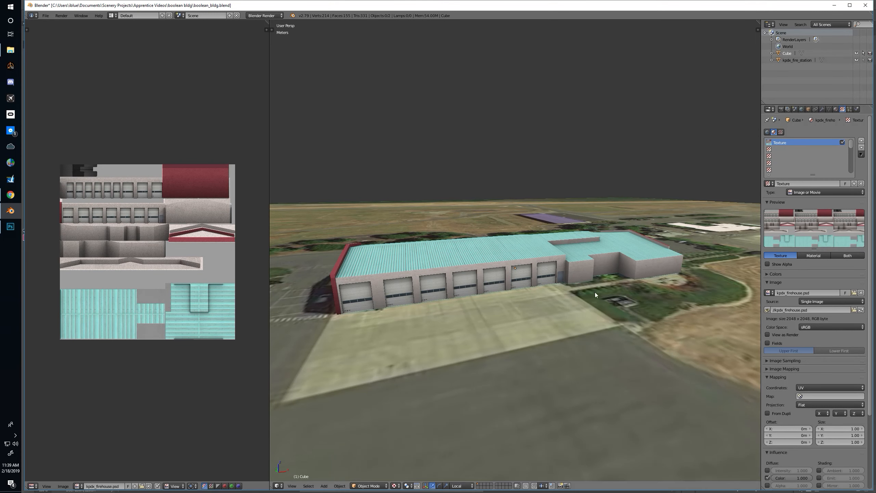
drag(605, 292, 553, 298)
scroll(551, 297, up, 4)
drag(476, 317, 479, 309)
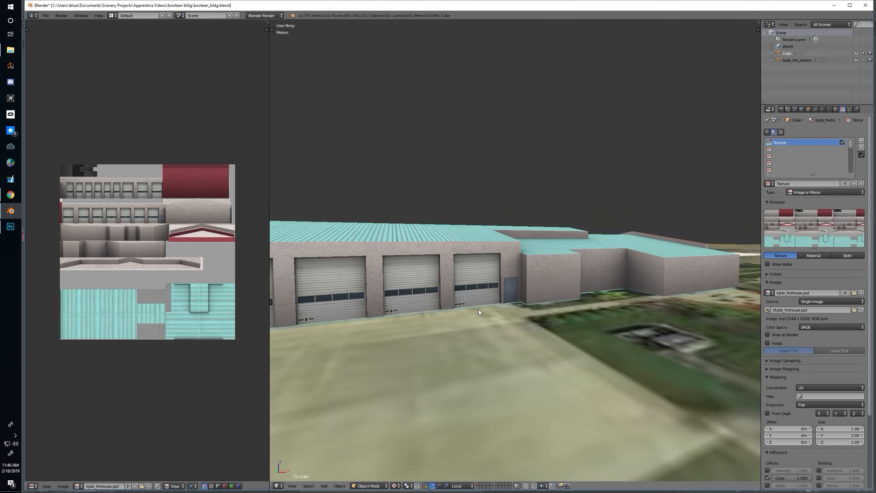
scroll(481, 311, up, 2)
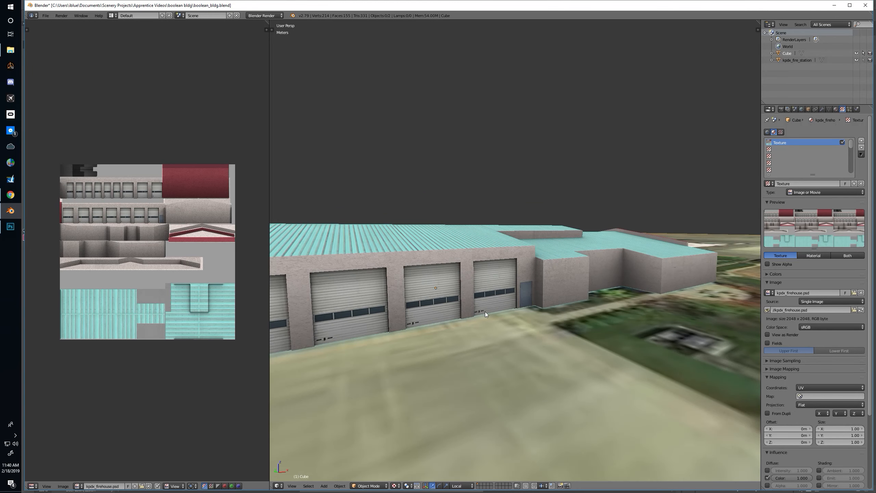
mouse_move(484, 311)
mouse_down()
mouse_move(460, 317)
mouse_move(482, 315)
mouse_up()
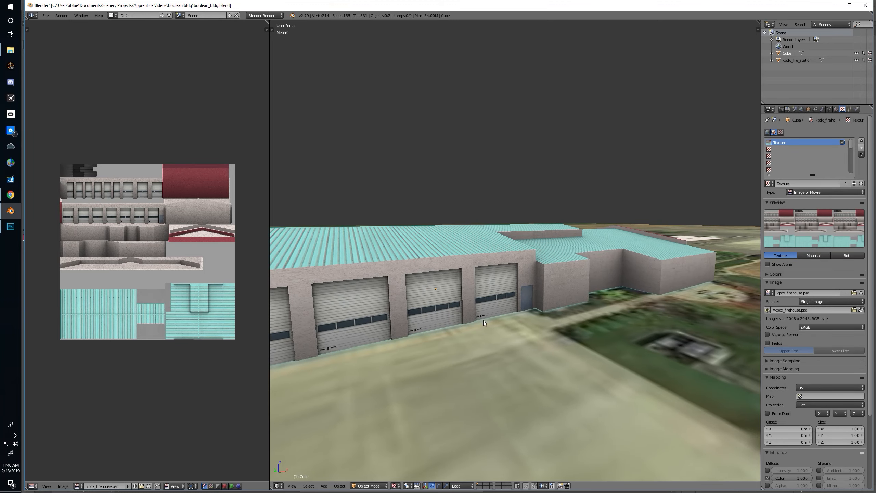
Return to Photoshop, narrow the blue door to 39 px by shifting one side inward, and save the file
key(alt+Tab)
drag(403, 226, 426, 292)
key(ctrl+Right)
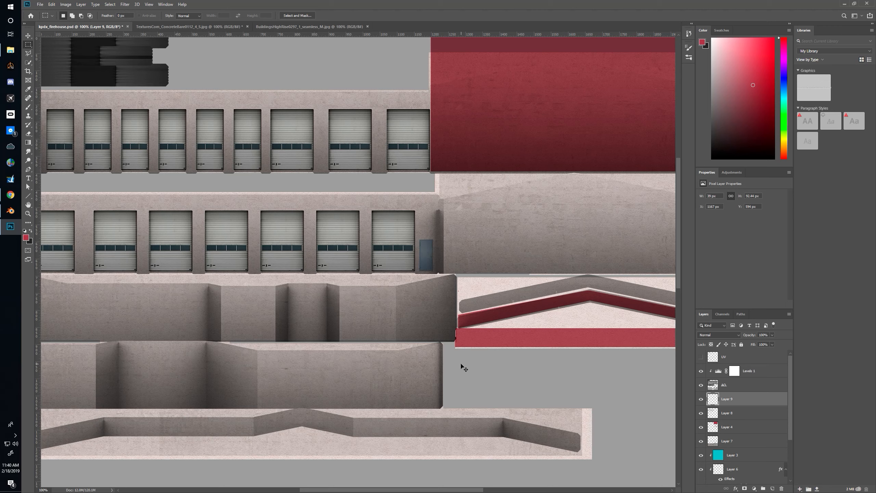
key(ctrl+s)
Switch to Blender and check the narrowed door's width and position on the fire station model
key(alt+Tab)
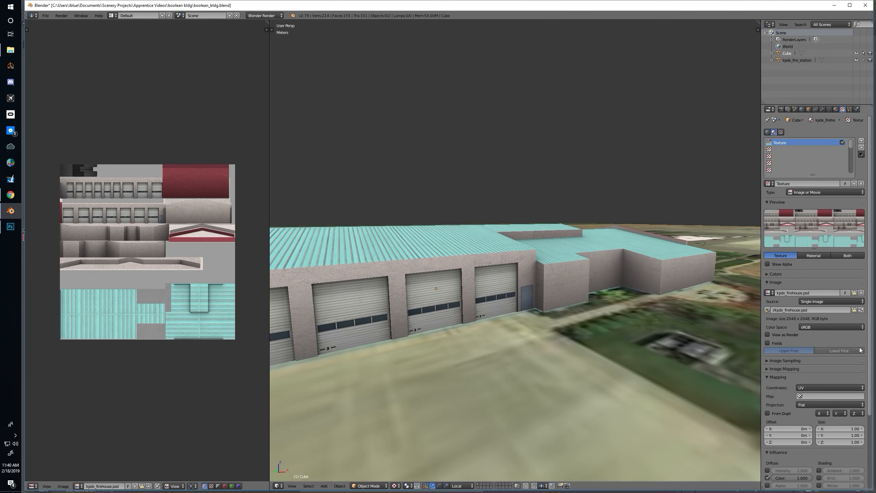
drag(542, 310, 515, 312)
key(alt+Tab)
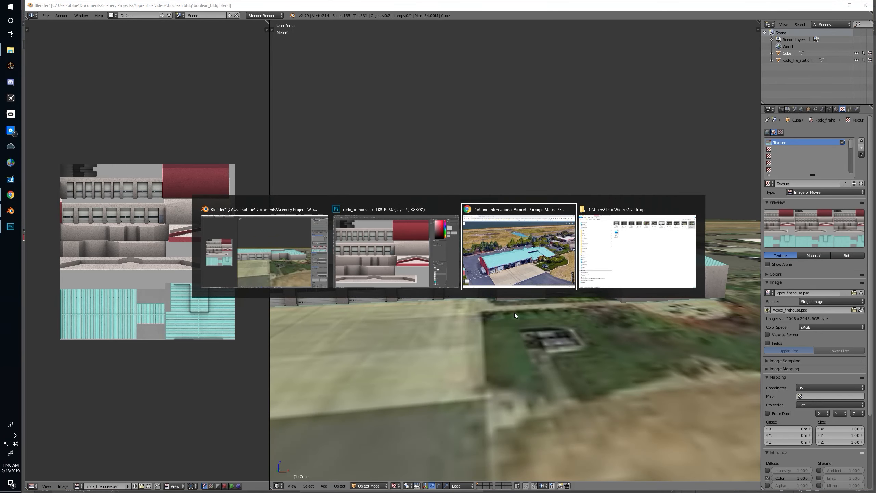
key(alt+Tab)
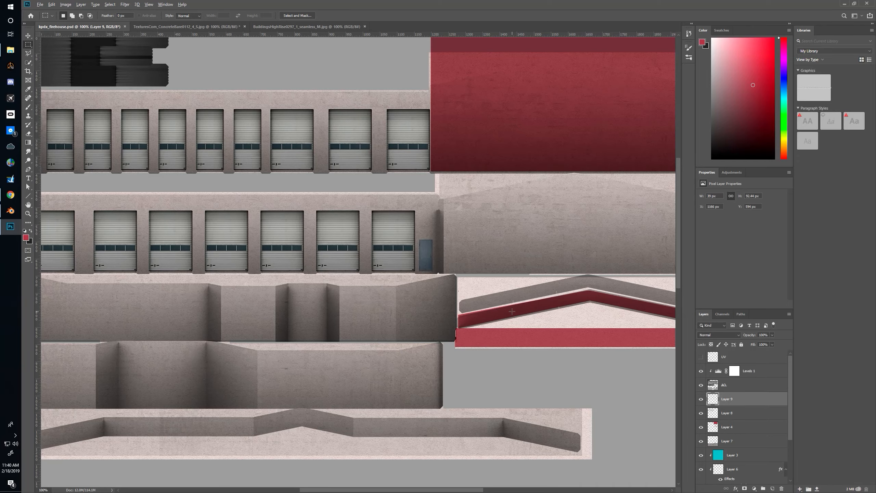
key(alt+Tab)
drag(511, 311, 524, 324)
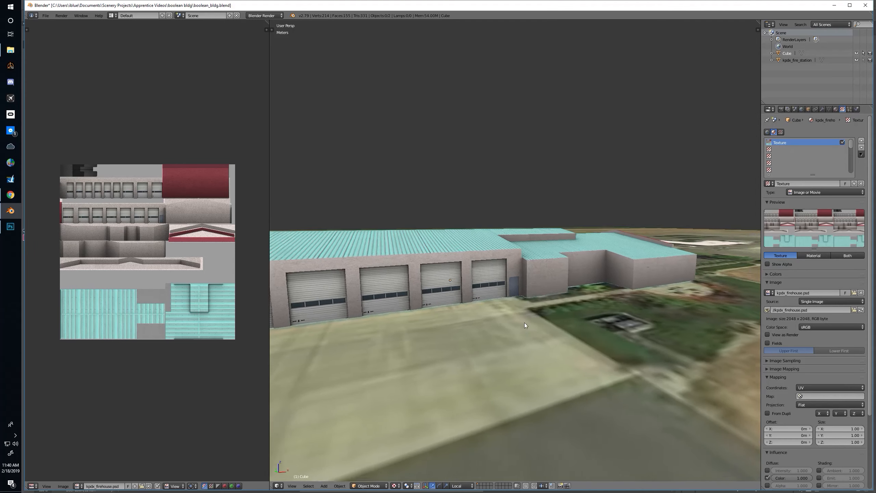
scroll(525, 323, down, 2)
Return to Photoshop, stretch the blue door upward to a height of about 101 px, and save the file
key(alt+Tab)
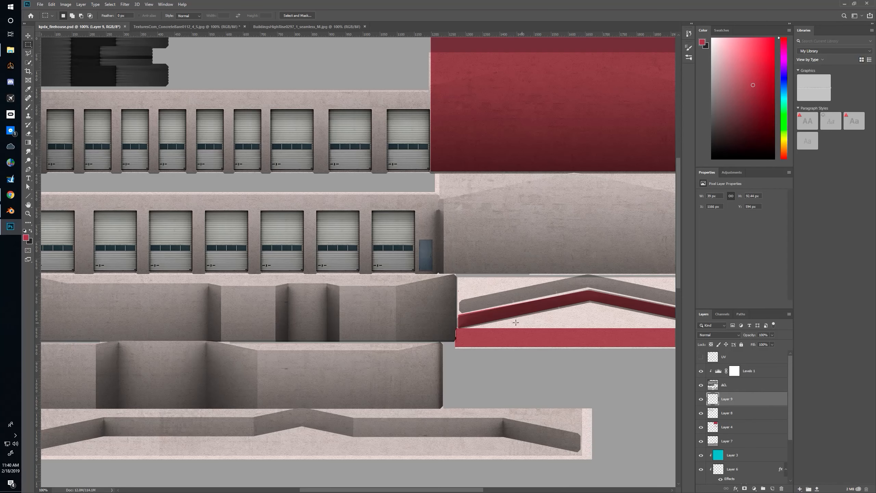
key(ctrl+t)
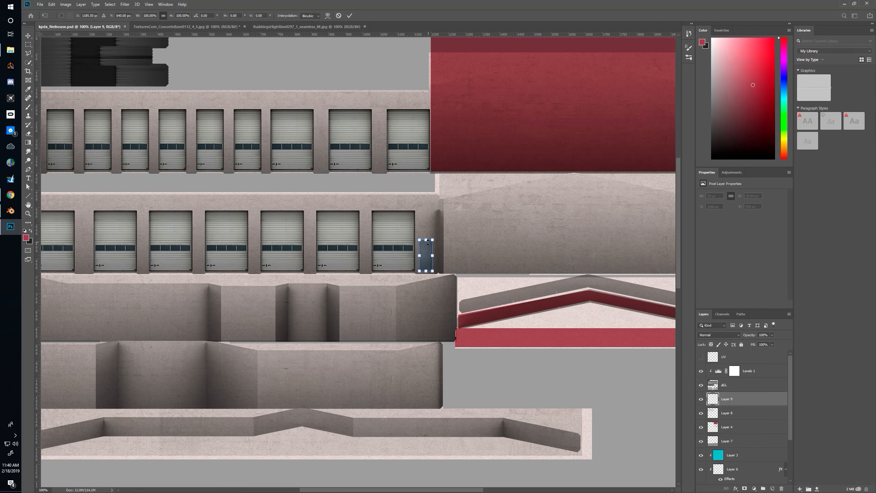
drag(426, 238, 427, 236)
key(Return)
key(ctrl+s)
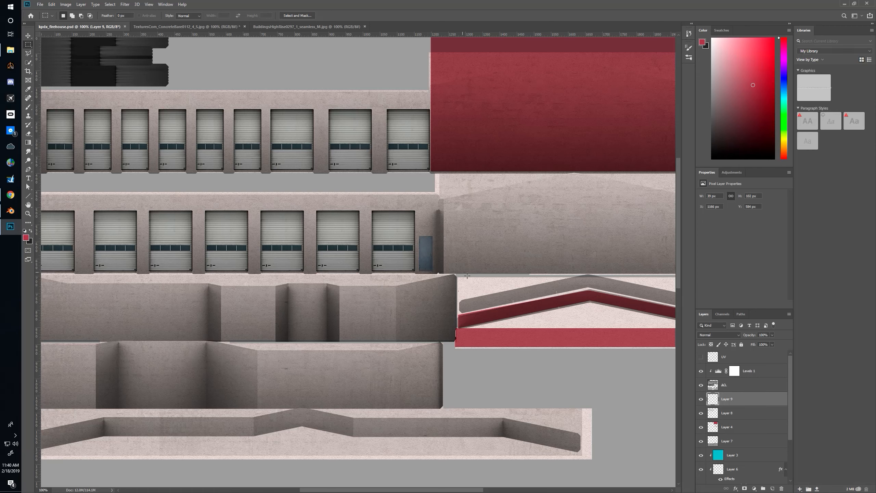
Switch to Blender, reload the texture and view the fire station from its stepped office end
key(alt+Tab)
click(863, 309)
drag(549, 301, 501, 315)
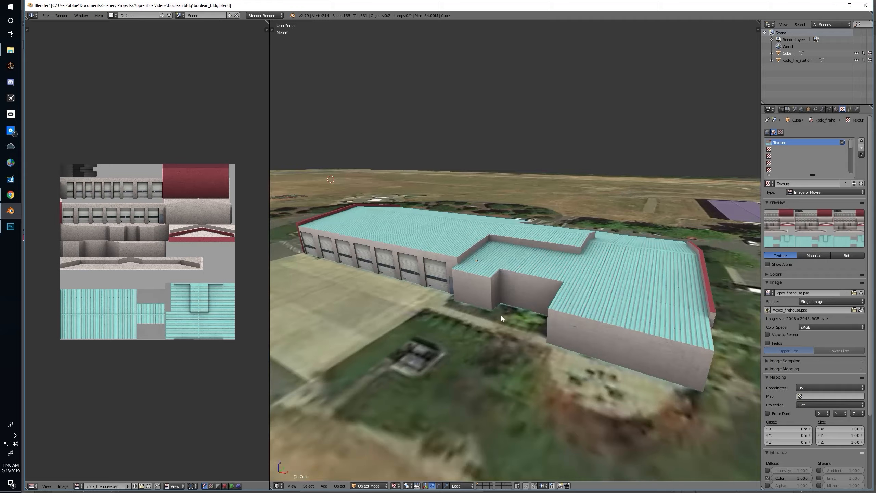
Switch to Chrome and examine the real fire station's office end from another angle in Google Maps
key(alt+Tab)
key(alt+Tab)
key(Tab)
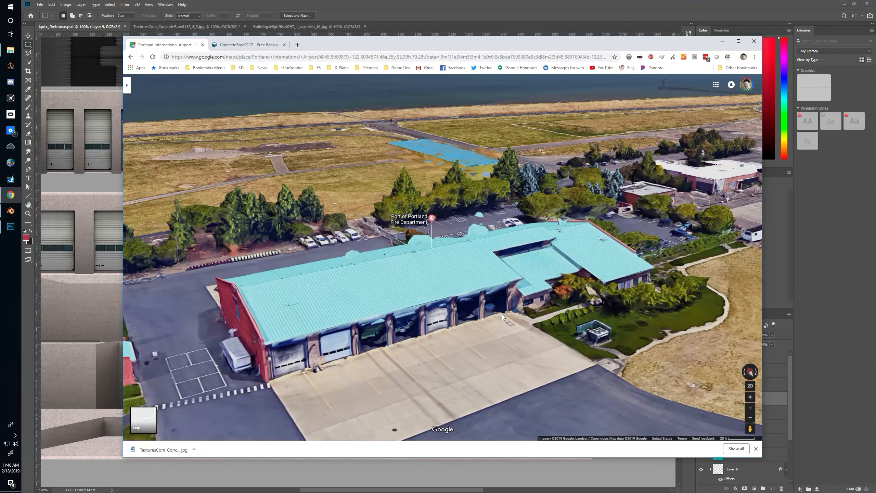
drag(597, 325, 437, 329)
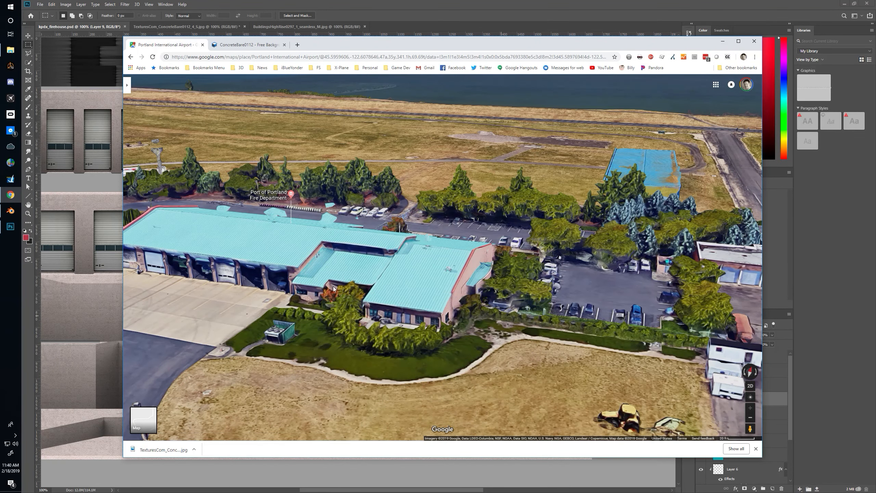
drag(431, 367, 407, 375)
Return to Photoshop and place a copy of the blue door on the recessed section of the second stepped wall strip
key(alt+Tab)
drag(349, 361, 481, 287)
drag(606, 278, 542, 159)
drag(577, 238, 306, 301)
drag(452, 317, 344, 316)
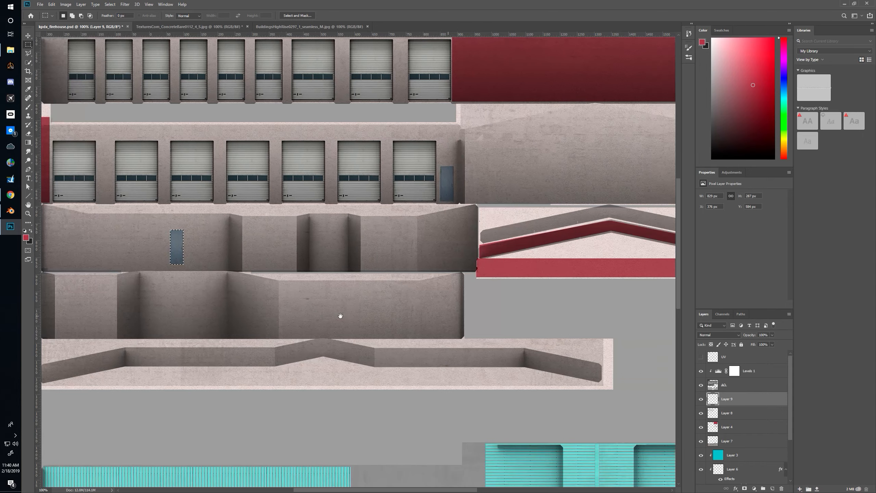
drag(256, 288, 225, 368)
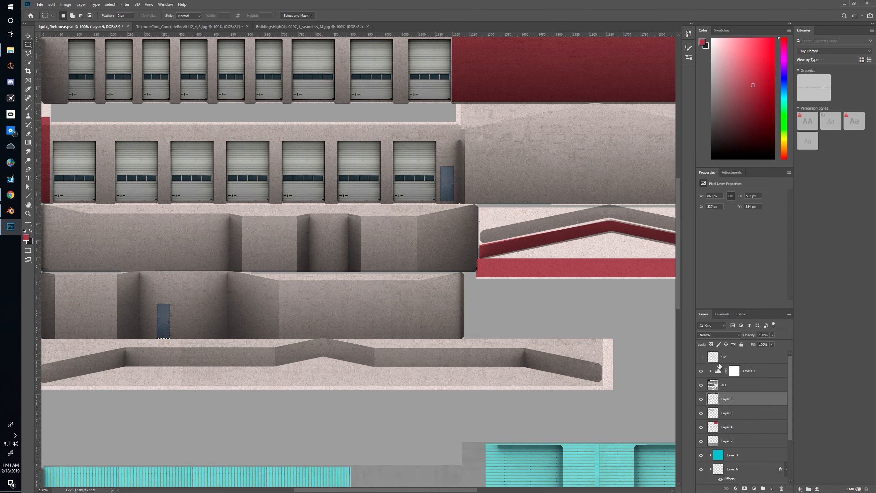
Show the UV layer and nudge the copied door upward until it sits on the wall's base line
click(700, 357)
key(ctrl+Up)
key(ctrl+Up)
key(ctrl+Up)
key(ctrl+Up)
key(ctrl+Up)
key(ctrl+Up)
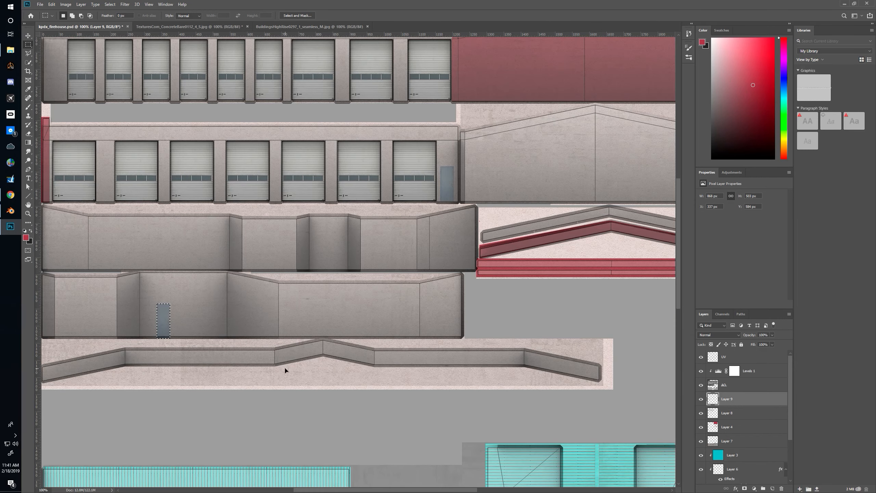
key(ctrl+Up)
key(ctrl+Up)
key(ctrl+Up)
key(ctrl+Up)
key(ctrl+Up)
key(ctrl+Up)
Copy the blue door onto the long wall section of the same strip and duplicate it alongside to form a pair
drag(174, 317, 341, 317)
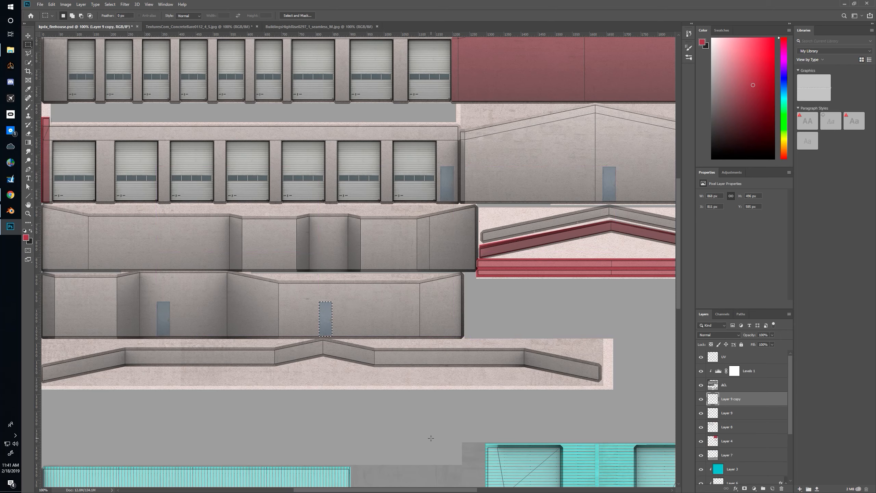
key(ctrl+shift+Right)
key(ctrl+shift+Right)
key(ctrl+alt+shift+Right)
key(ctrl+alt+shift+Right)
key(ctrl+alt+shift+Right)
key(ctrl+alt+shift+Right)
key(ctrl+alt+shift+Right)
key(ctrl+alt+shift+Right)
key(ctrl+shift+Left)
key(ctrl+shift+Left)
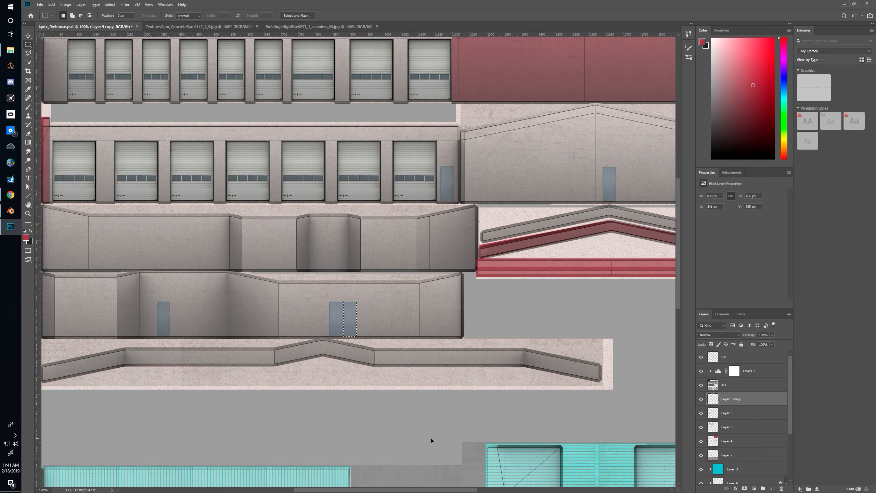
Shift the second door of the pair about 20 px away from the first to leave a gap between them
key(alt+Tab)
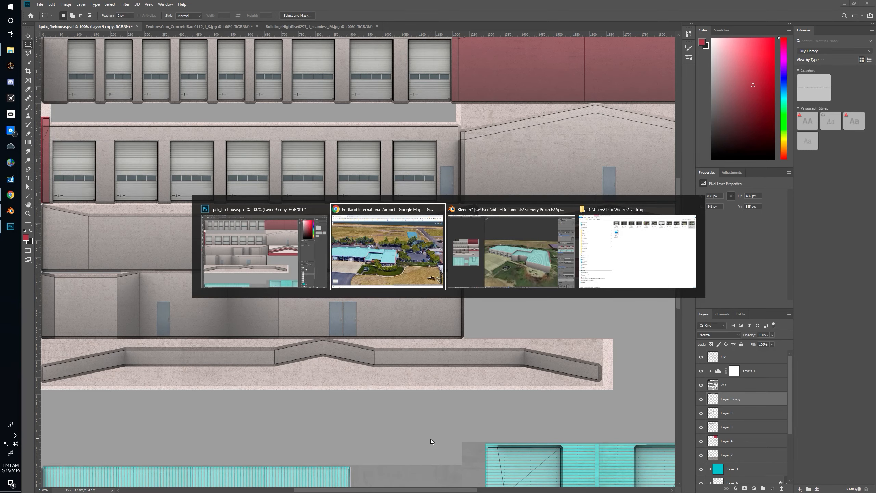
key(alt+Tab)
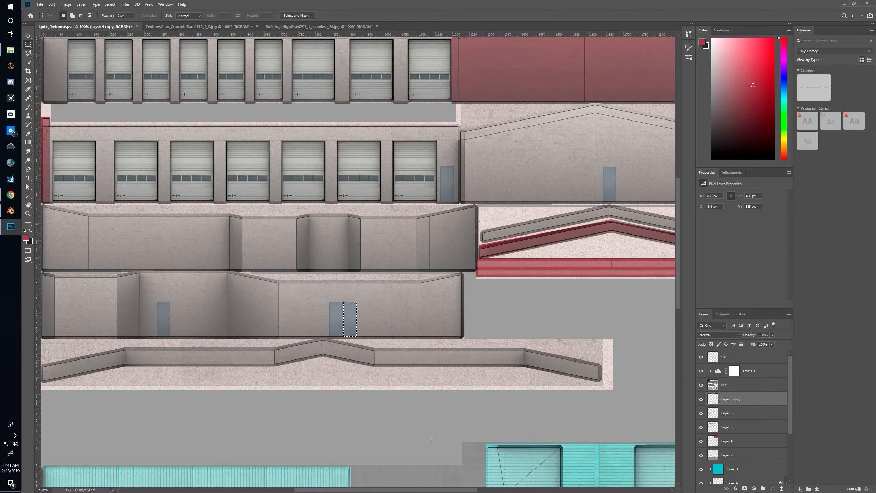
key(shift+Right)
key(shift+Right)
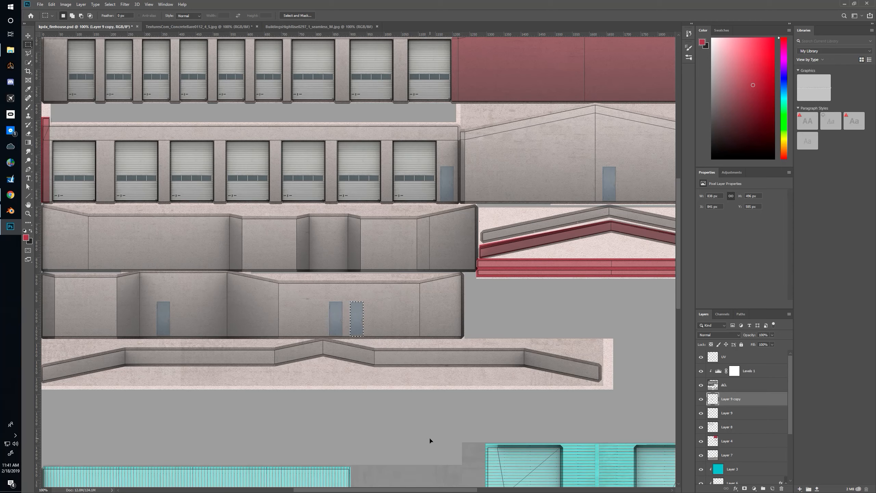
Select both paired doors on the long wall section and nudge them together about 8 px to the right
drag(311, 291, 410, 369)
key(ctrl+Right)
key(ctrl+Right)
key(ctrl+Right)
key(ctrl+Right)
key(ctrl+Right)
key(ctrl+Right)
key(ctrl+Right)
key(ctrl+Right)
key(ctrl+Right)
key(ctrl+Right)
key(ctrl+Right)
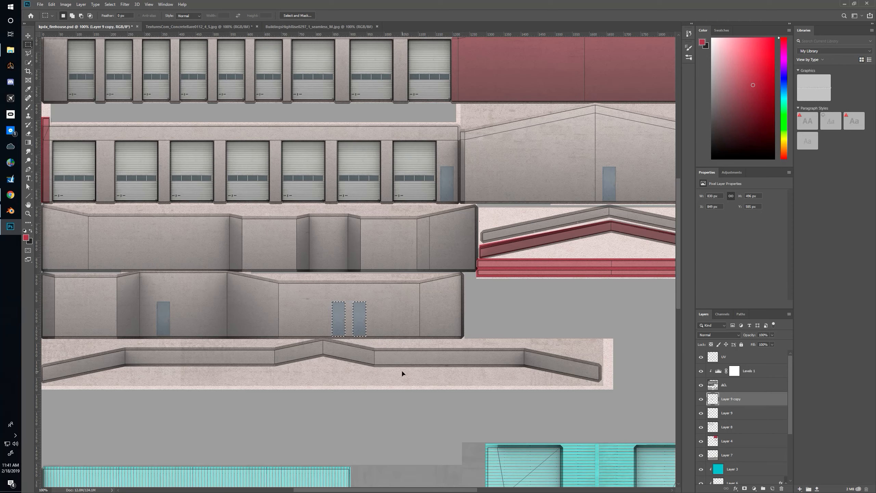
Nudge the paired doors about 4 px to the right and, with the UV layer hidden, fine-tune the second door's position
key(ctrl+Right)
click(701, 356)
drag(350, 296, 393, 344)
key(ctrl+Right)
key(ctrl+Left)
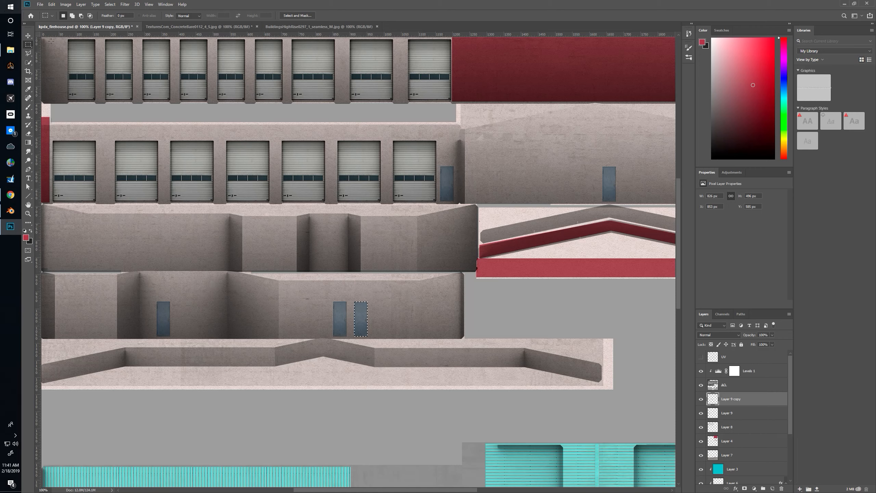
Flip the second door of the pair vertically and save the fire station texture
click(66, 4)
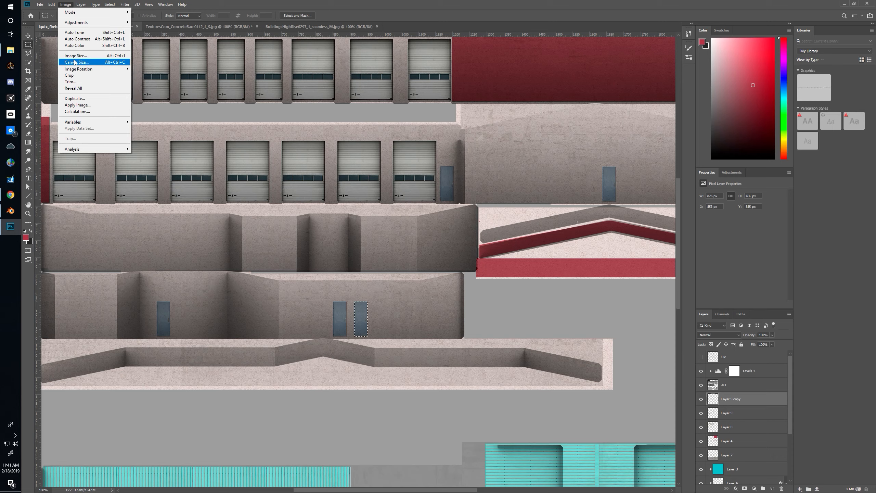
click(51, 4)
mouse_move(90, 160)
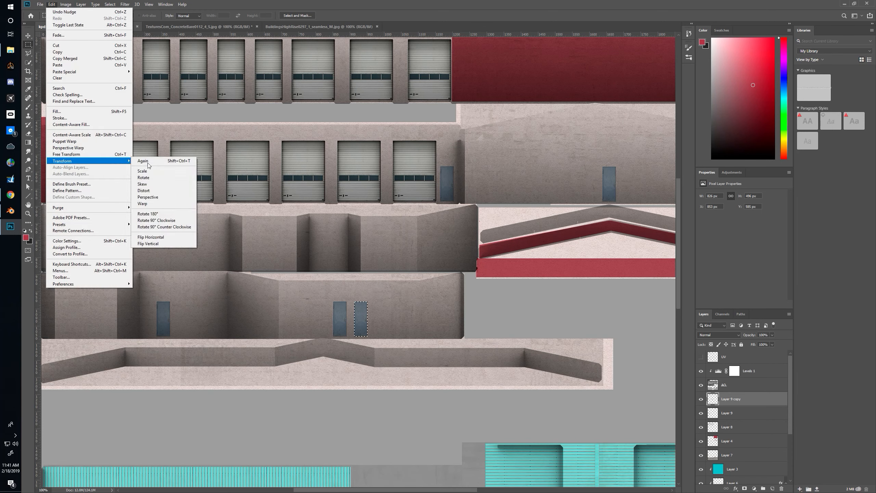
click(154, 243)
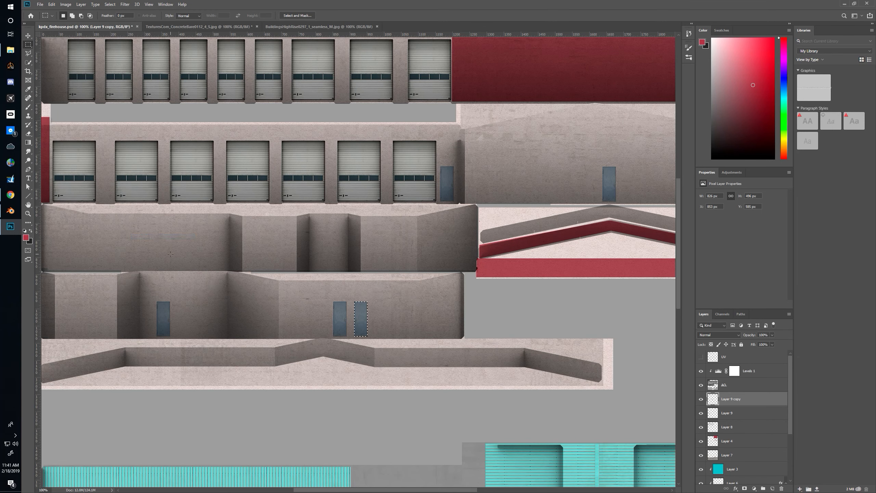
key(ctrl+s)
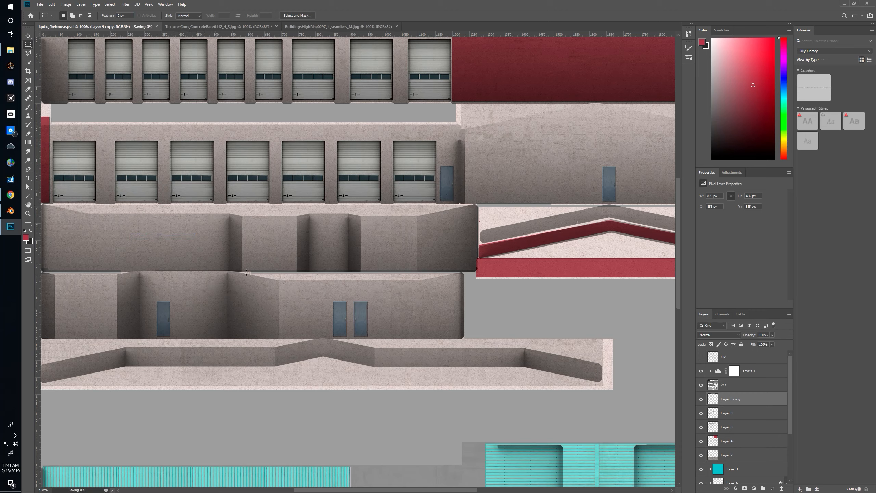
Switch to Blender, reload the kpdx_firehouse.psd texture and view the paired doors on the building model
key(alt+Tab)
key(alt+Tab)
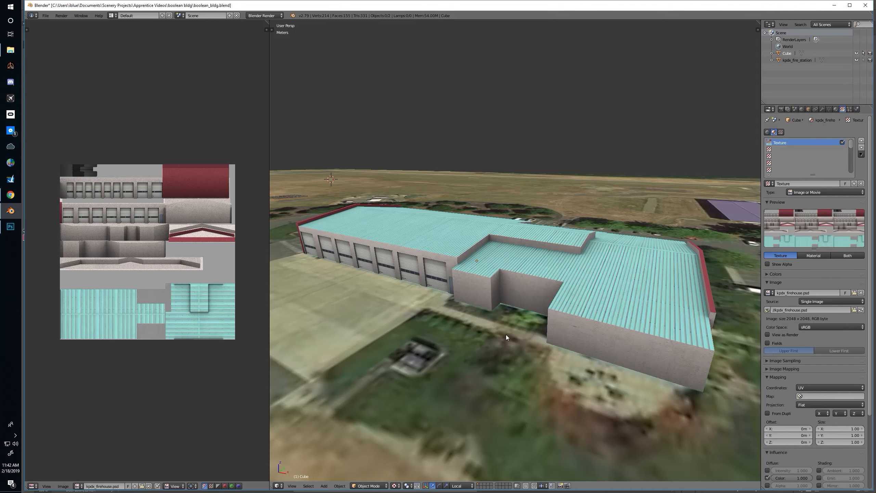
click(859, 310)
drag(621, 304, 555, 291)
Compare the door placement on the Blender model with the Google Maps view of the fire station, ending back in Photoshop
key(alt+Tab)
key(Tab)
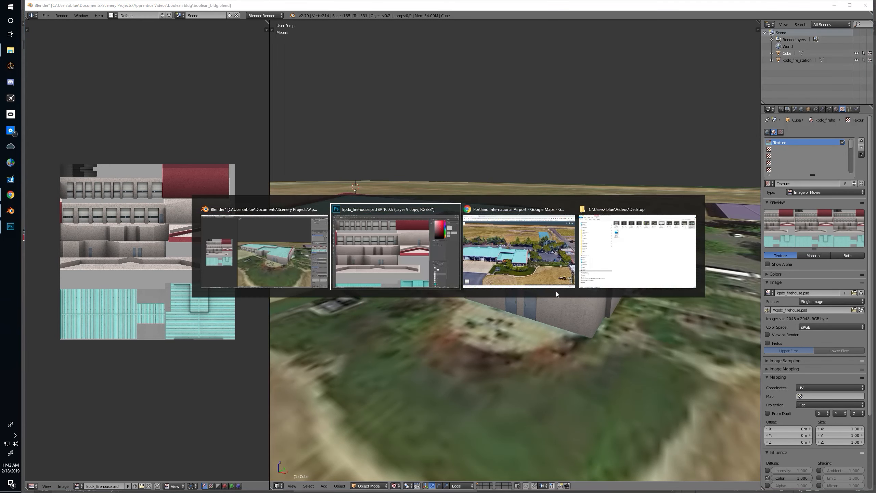
key(alt+Tab)
key(Tab)
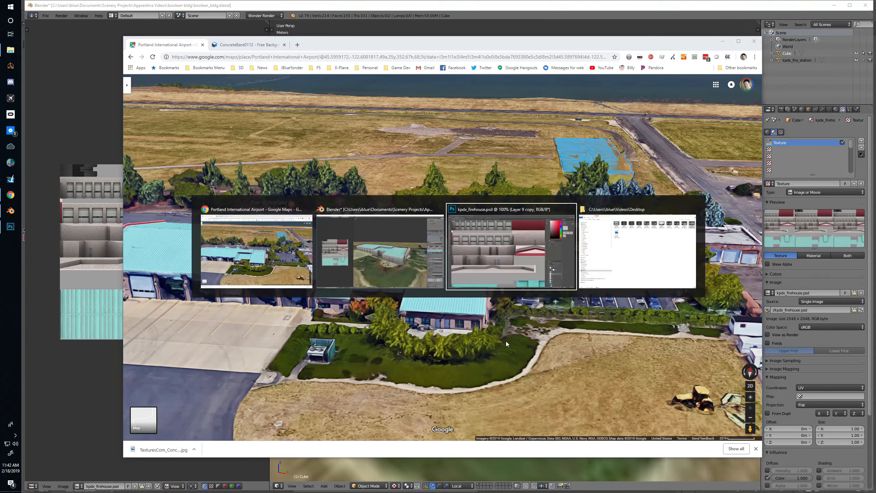
key(alt+Tab)
key(Tab)
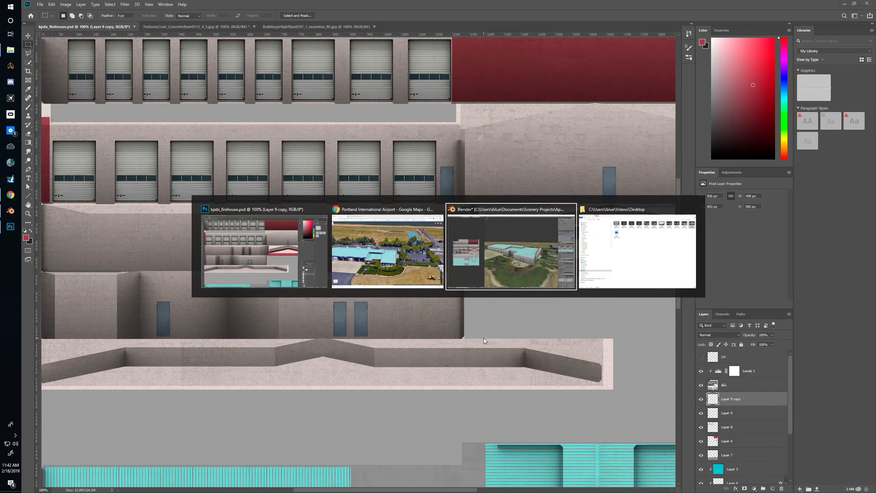
drag(535, 315, 512, 312)
key(alt+Tab)
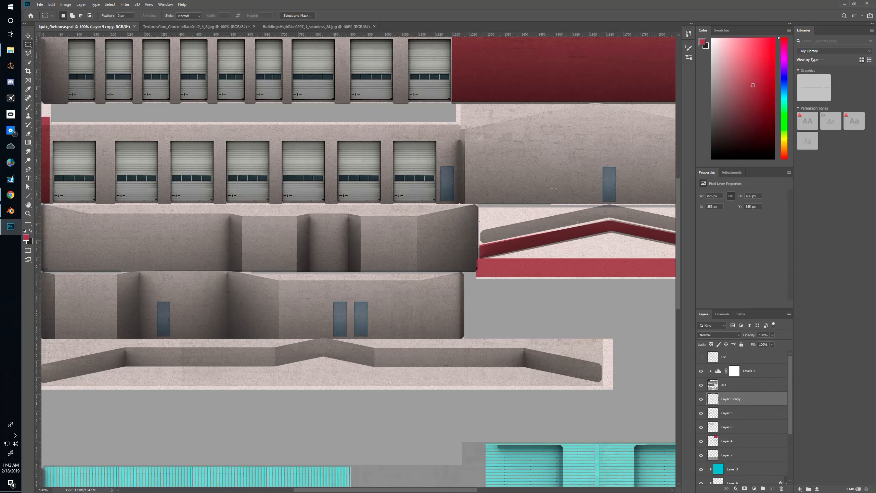
Move the blue door off the gable wall into the empty texture area and examine the station's parking-lot side in Google Maps
mouse_move(587, 145)
mouse_down()
mouse_move(631, 220)
mouse_move(650, 227)
mouse_move(495, 339)
mouse_up()
drag(396, 312, 445, 249)
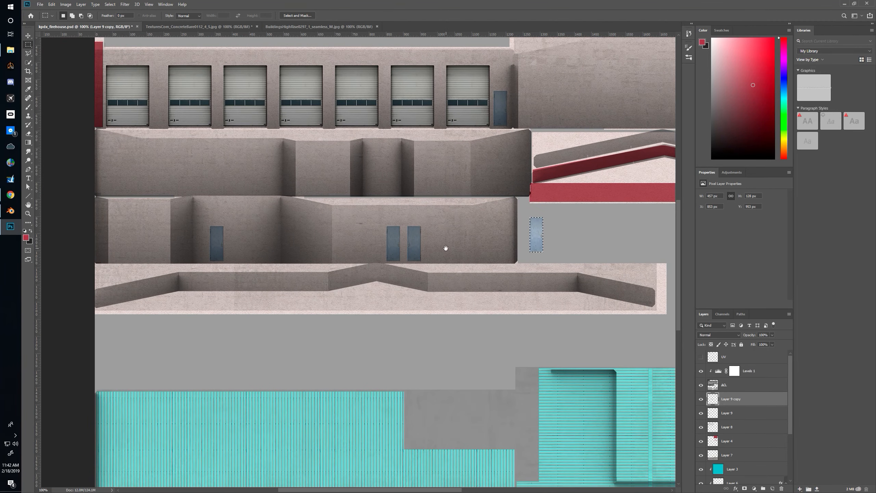
key(alt+Tab)
key(alt+Tab)
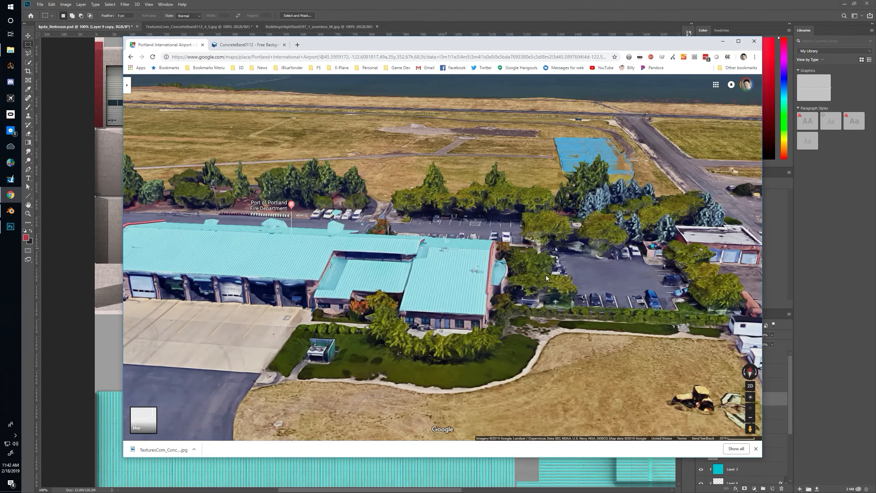
drag(542, 289, 424, 304)
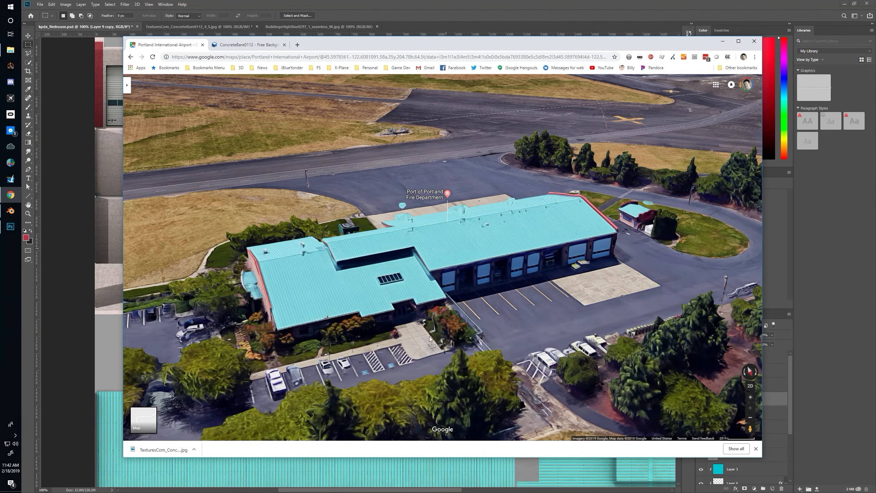
drag(459, 338, 407, 336)
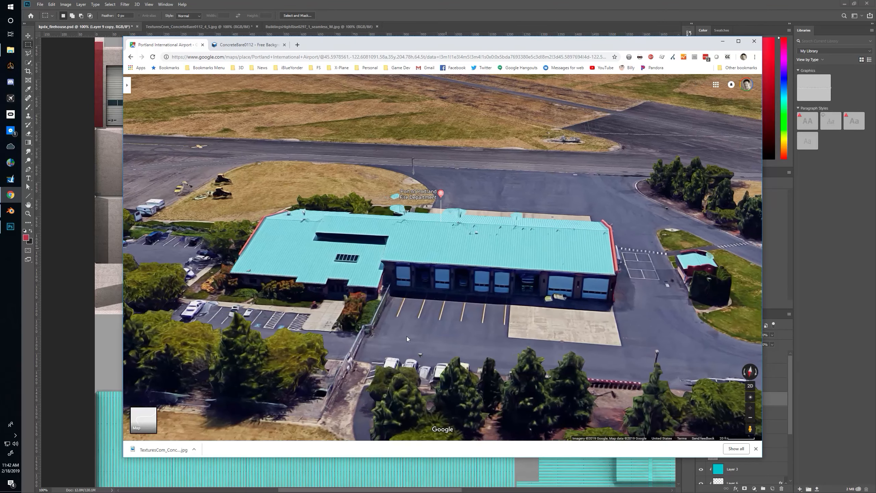
Place the moved door in the narrow central recess of the upper wall strip, aligned to its base line using the UV layer
key(alt+Tab)
drag(316, 225, 308, 283)
drag(536, 279, 382, 223)
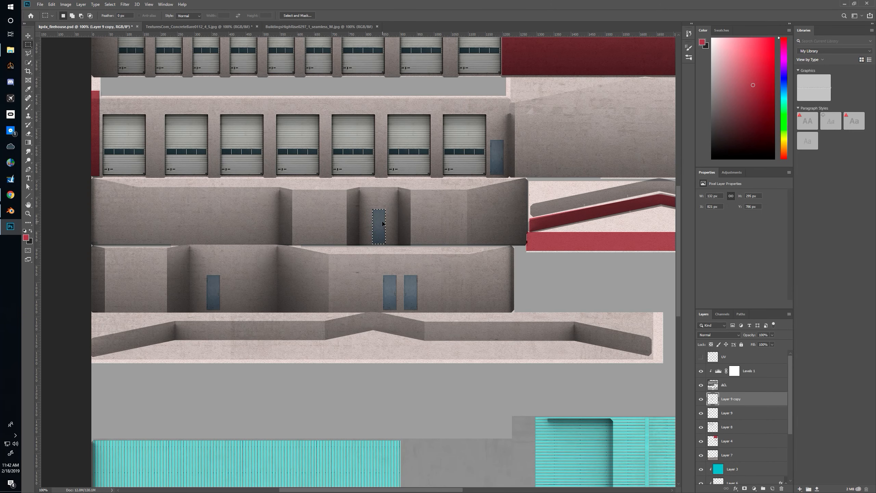
click(700, 357)
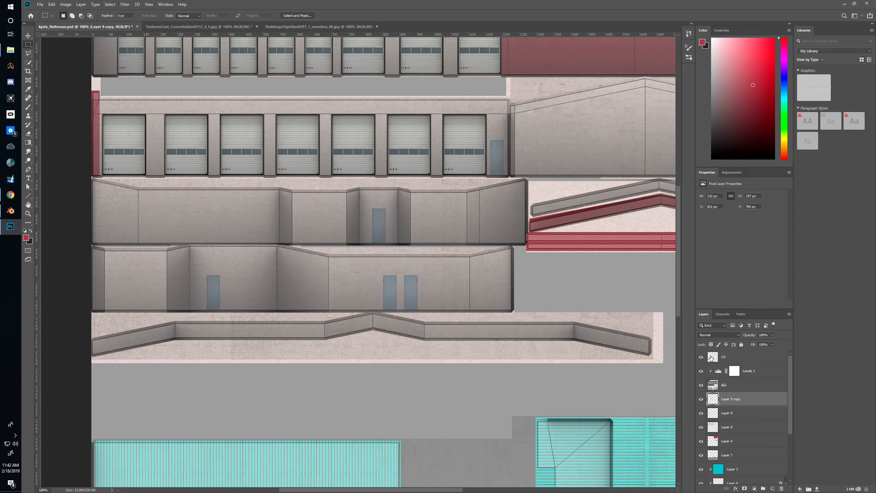
click(701, 358)
Switch to Blender, reload the kpdx_firehouse.psd texture and inspect the doors around the building model
key(alt+Tab)
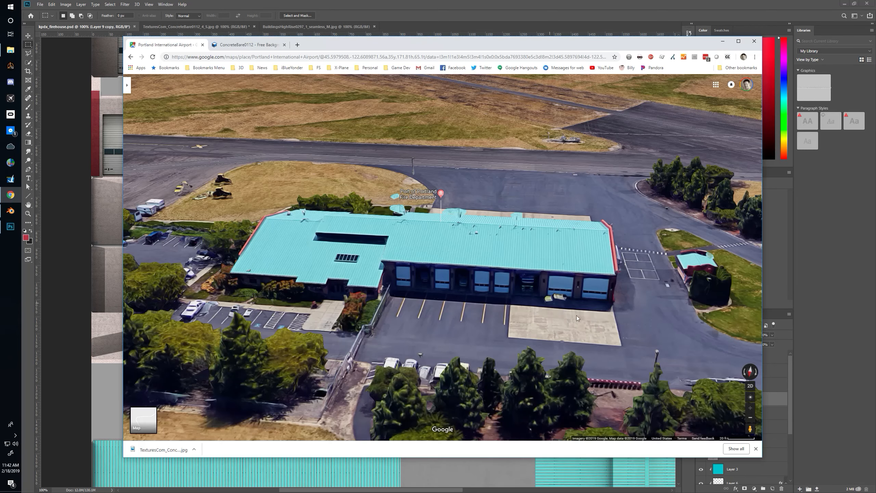
key(alt+Tab)
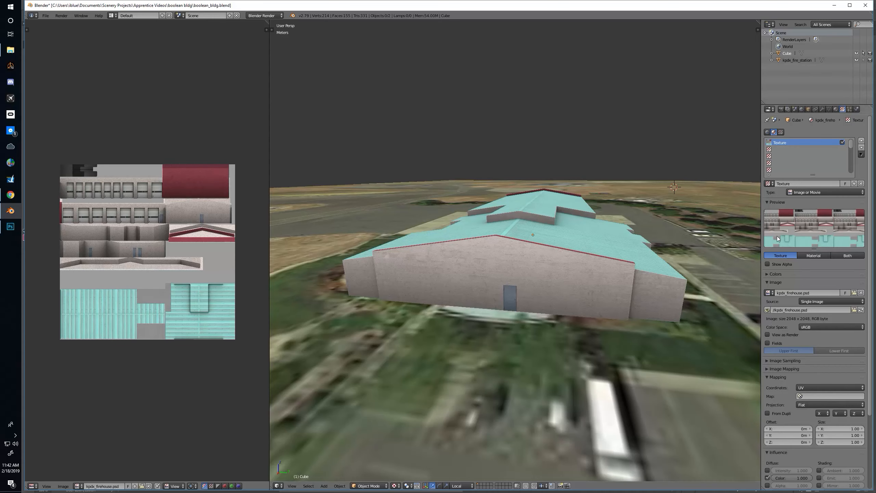
click(860, 310)
drag(596, 286, 517, 290)
drag(462, 271, 580, 272)
scroll(576, 278, down, 1)
Compare the garage-side facade in Google Maps with the same side of the Blender model
key(alt+Tab)
drag(550, 285, 467, 321)
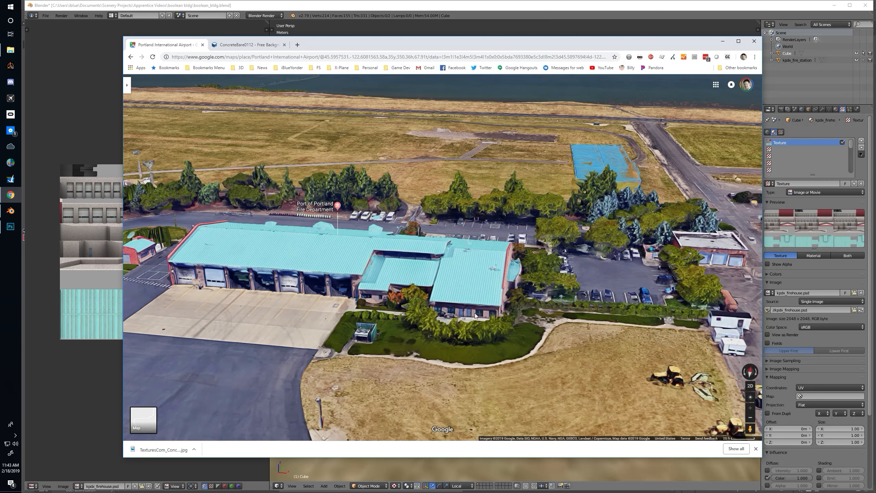
drag(261, 330, 353, 307)
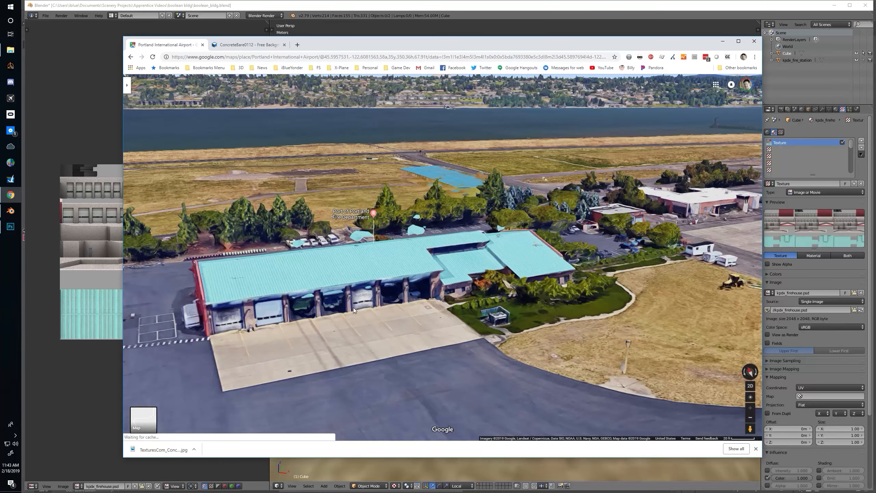
key(alt+Tab)
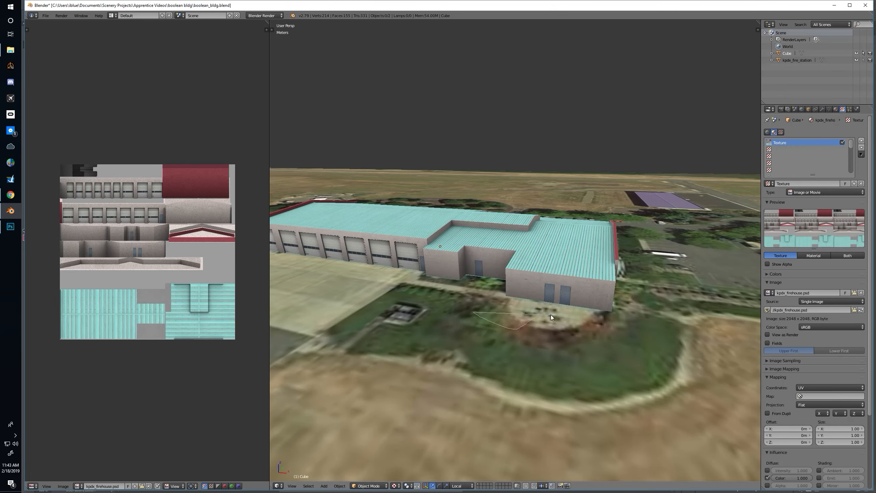
drag(464, 311, 513, 308)
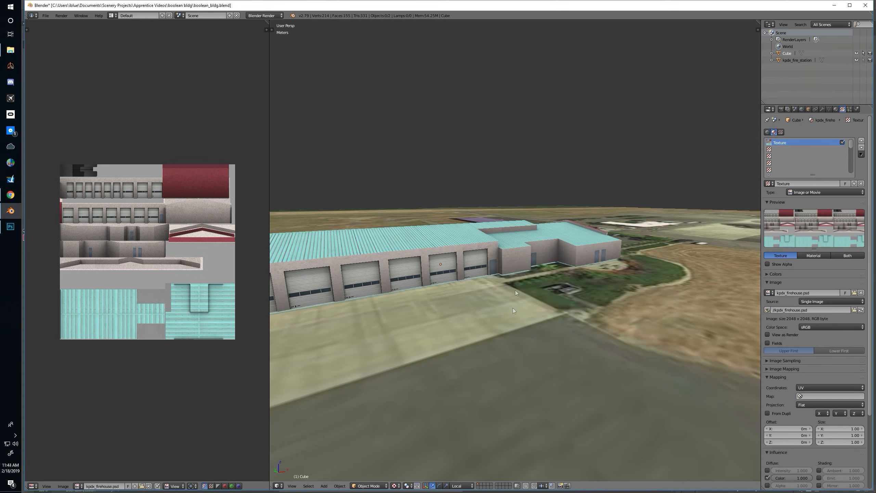
Copy a wide plain window from the BuildingsHighRise0297 image in Photoshop and paste it into kpdx_firehouse.psd beside the paired doors
key(alt+Tab)
key(Tab)
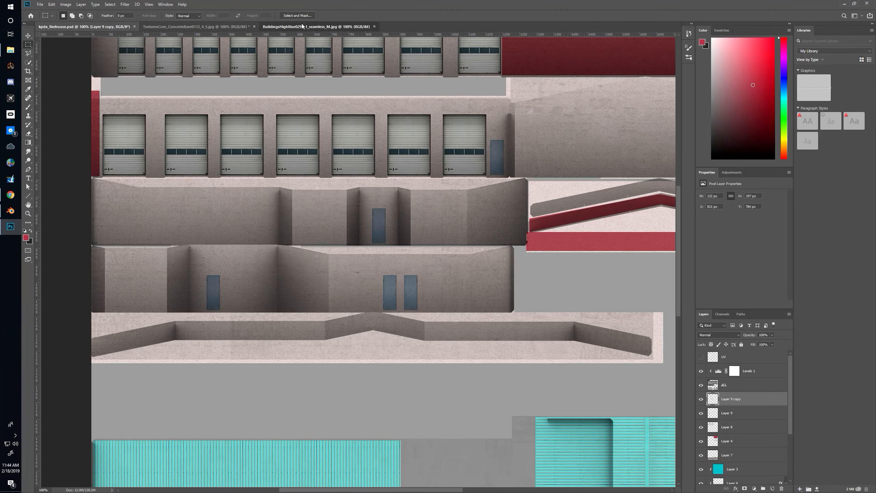
click(305, 26)
drag(410, 186, 521, 217)
click(451, 194)
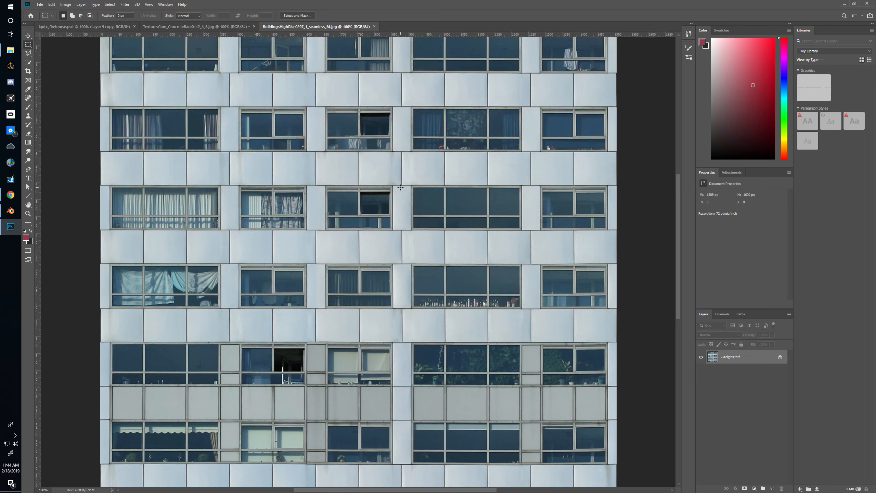
drag(410, 185, 522, 233)
key(ctrl+c)
click(83, 26)
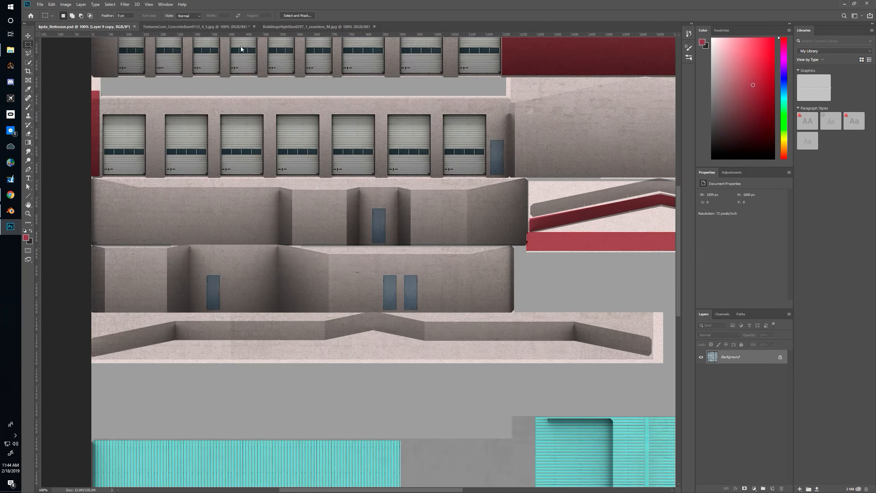
key(ctrl+v)
drag(401, 275, 499, 296)
Examine the windows on the front wall of the fire station in Google Maps and return to Photoshop
key(alt+Tab)
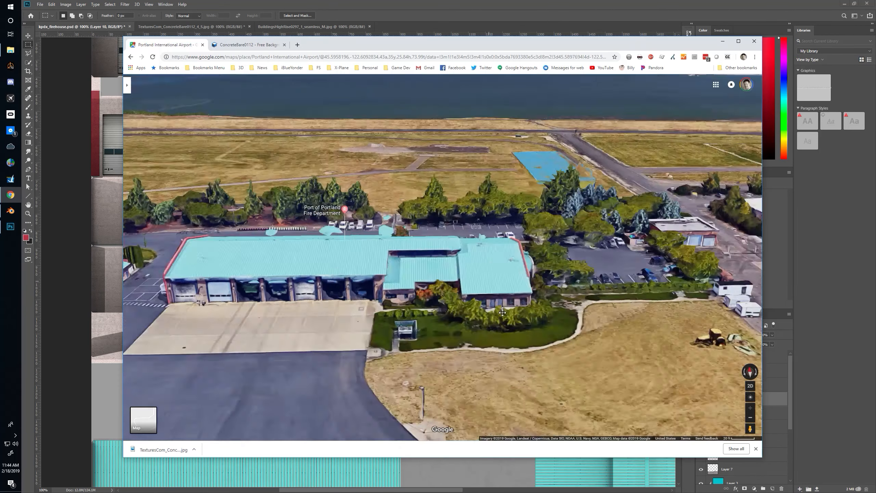
drag(502, 313, 439, 323)
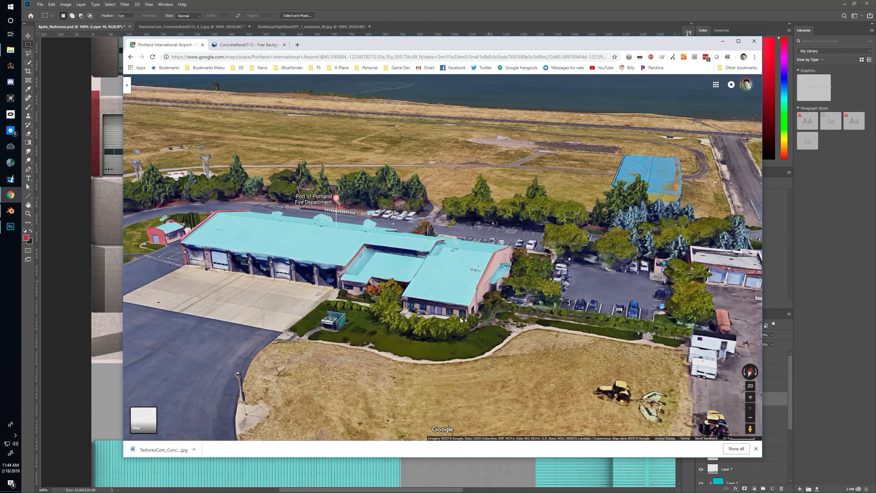
key(alt+Tab)
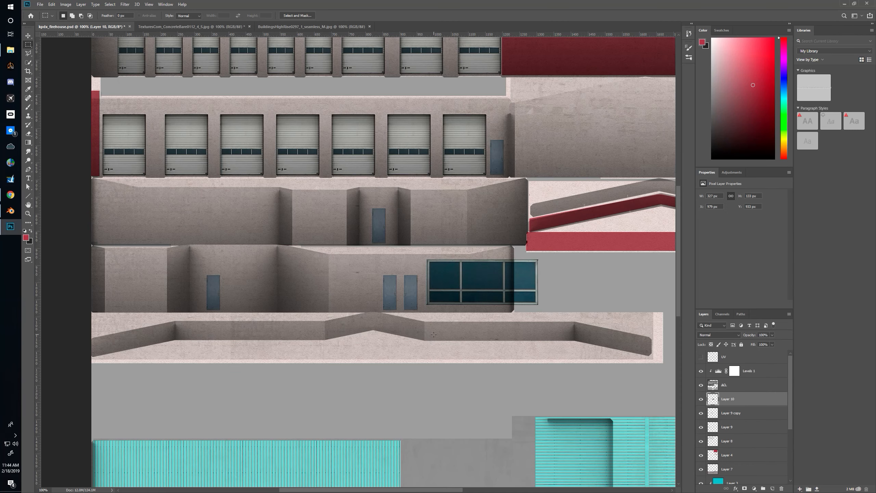
Align the pasted window's upper edge with the tops of the paired doors and scale it to about 69%
drag(445, 293, 436, 308)
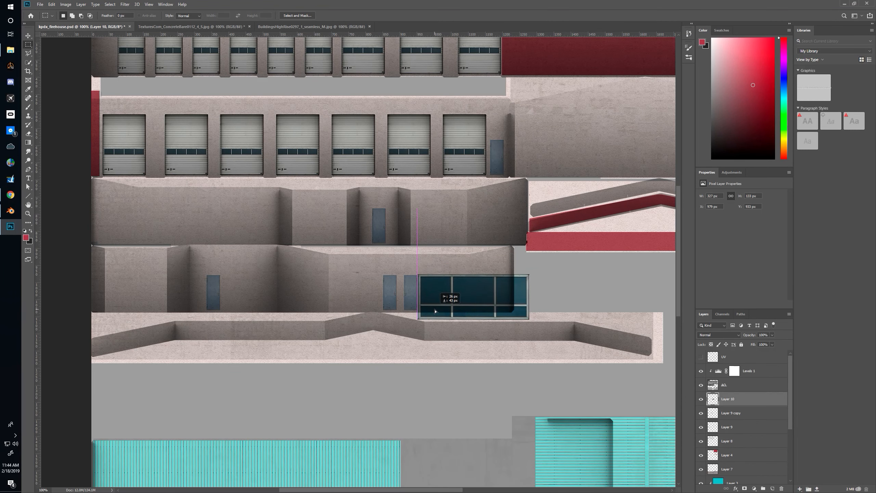
key(ctrl+Down)
key(ctrl+Down)
key(ctrl+Right)
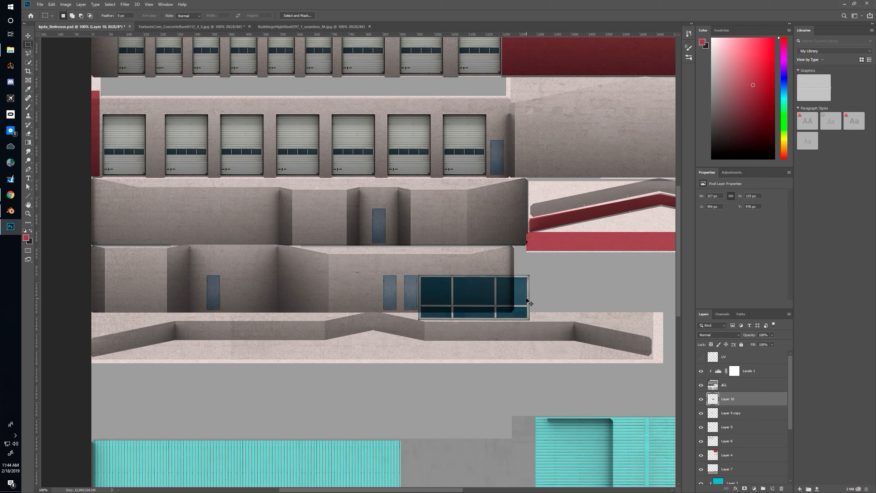
key(ctrl+t)
drag(530, 320, 497, 307)
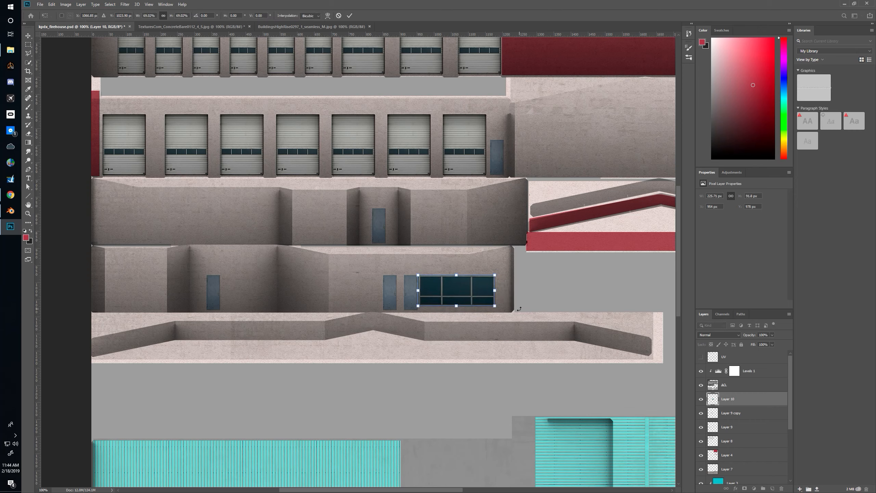
key(Return)
Shift the window 20 px to the right and cut off its right-hand part, leaving it about 139 px wide
key(ctrl+shift+Right)
key(ctrl+shift+Right)
drag(519, 265, 464, 323)
key(ctrl+d)
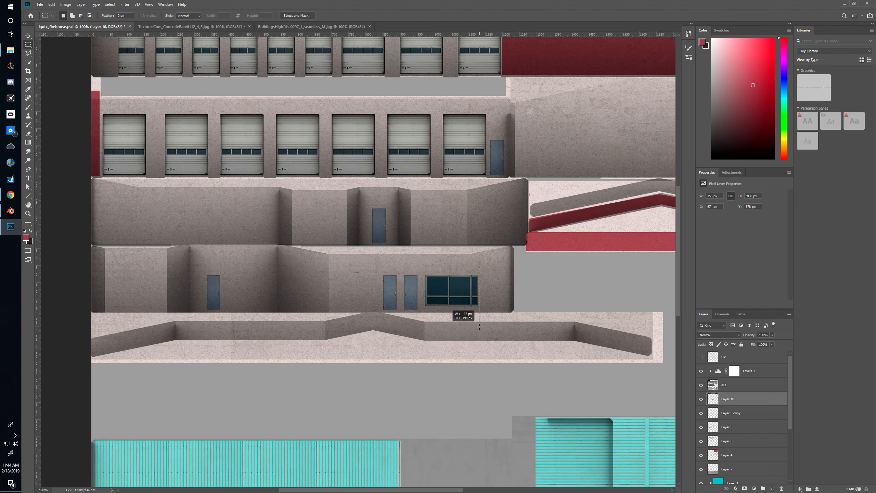
drag(472, 331, 502, 260)
key(Delete)
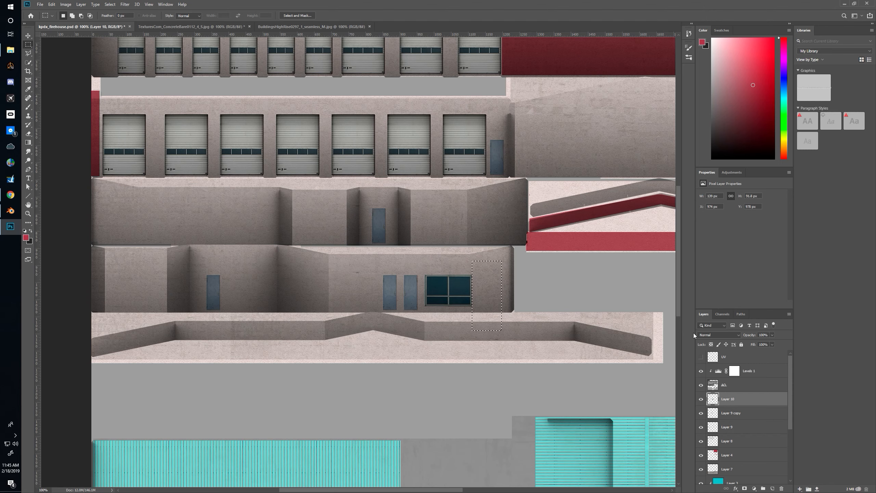
Check the front wall on the Blender model and in the Google Maps view of the fire station
key(alt+Tab)
key(alt+Tab)
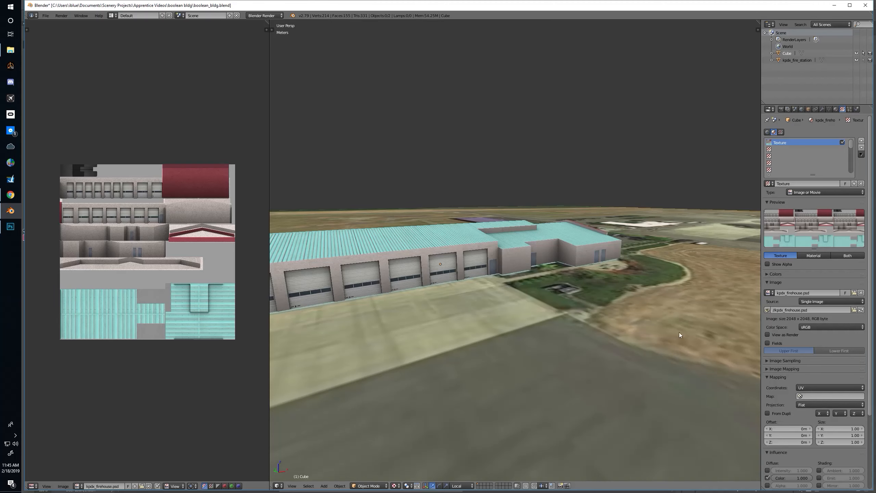
key(alt+Tab)
click(549, 265)
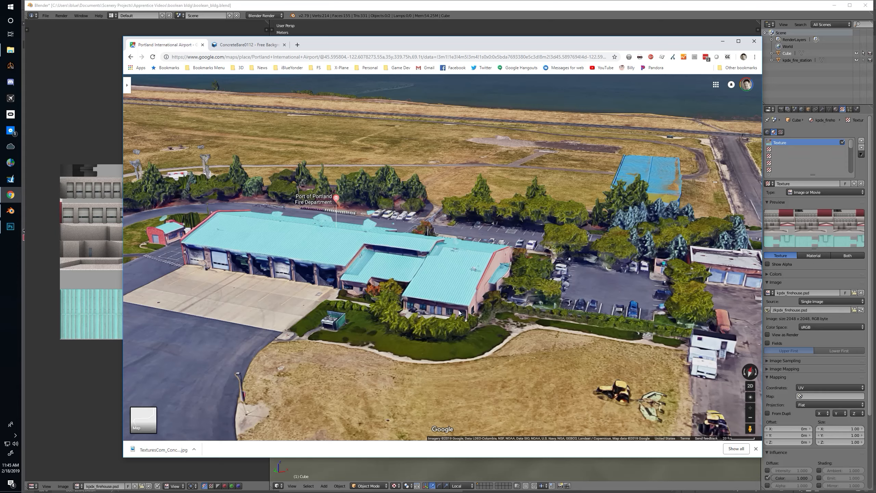
Examine the front wall of the fire station in Google Maps and return to the texture in Photoshop
drag(400, 311, 468, 309)
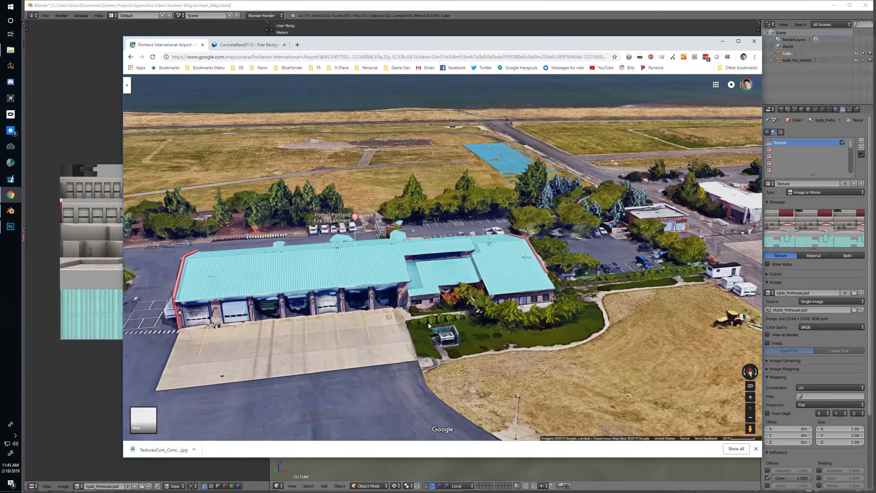
key(alt+Tab)
scroll(558, 293, down, 3)
key(alt+Tab)
key(Tab)
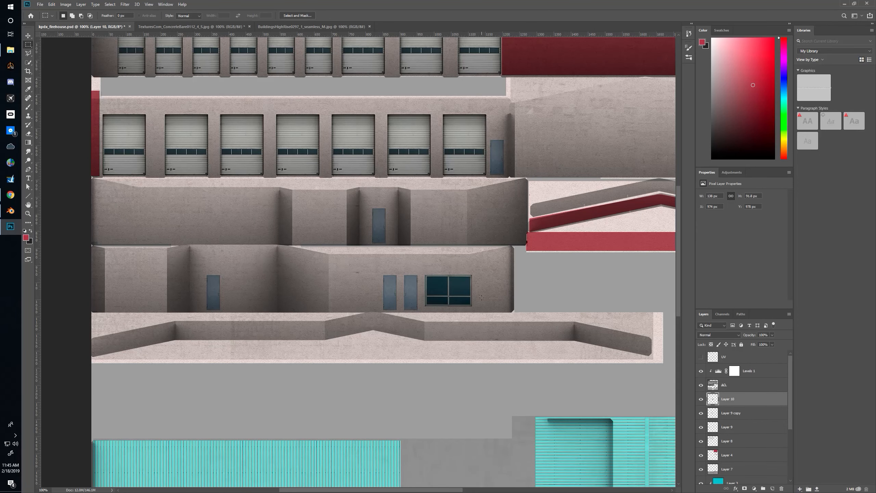
Brighten the pasted window with Levels using a white input level of 182, and reduce its saturation to -51
key(ctrl+l)
drag(685, 286, 673, 287)
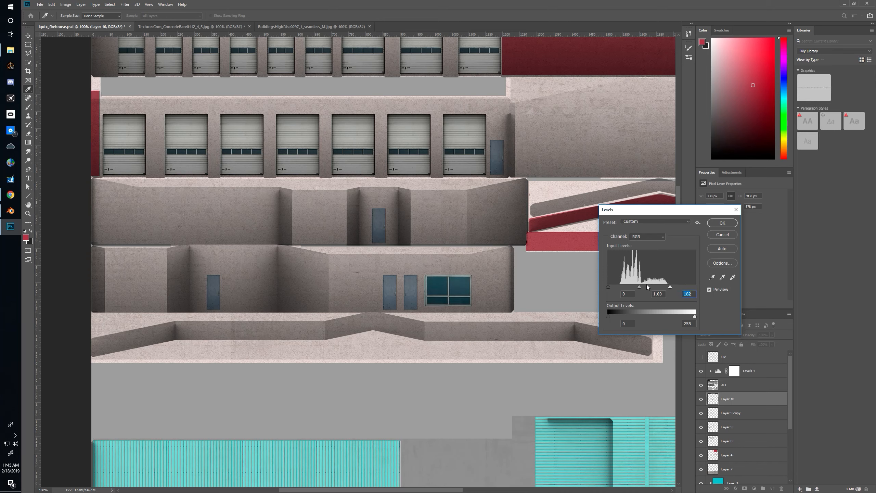
drag(610, 286, 612, 285)
click(716, 224)
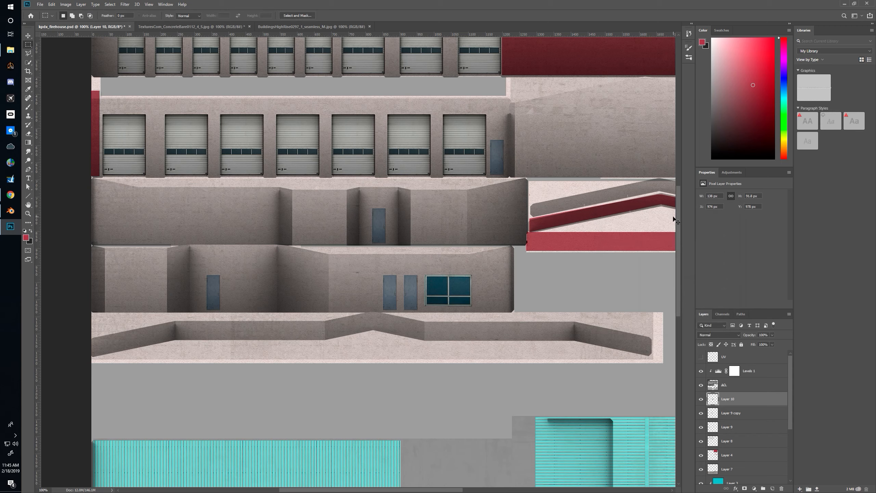
key(ctrl+u)
drag(579, 183, 561, 182)
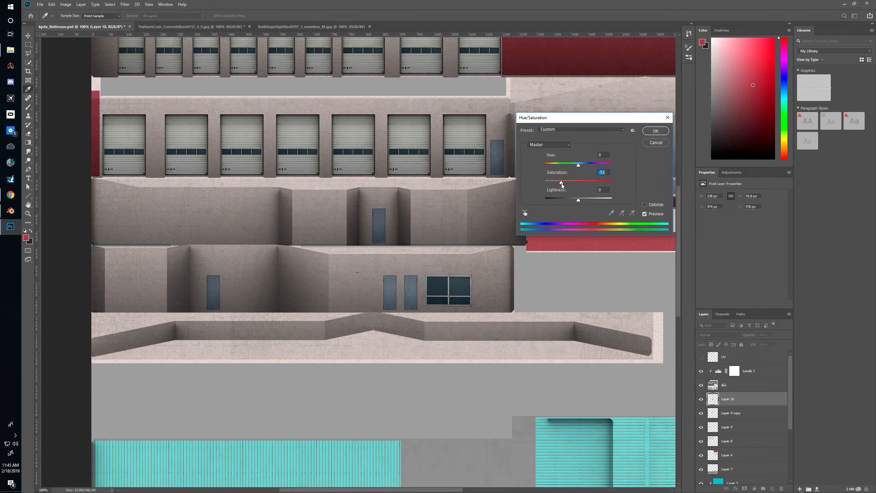
click(655, 130)
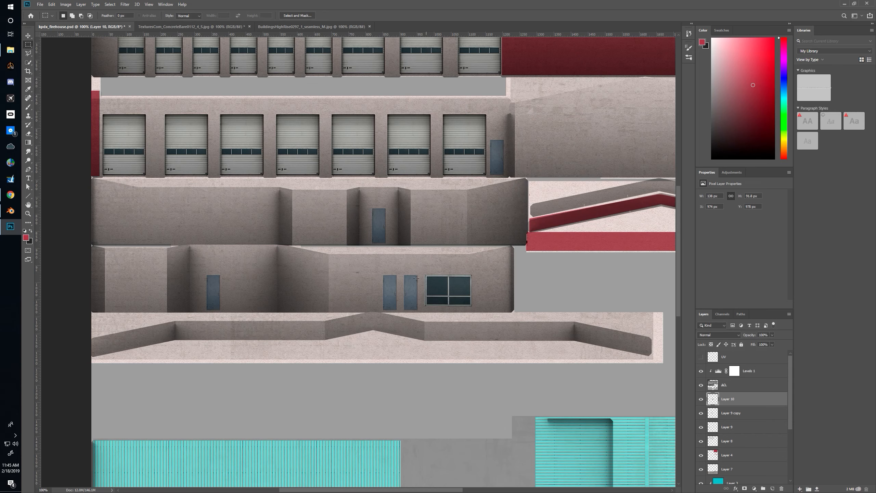
Trim thin strips off all four edges of the window beside the paired doors
drag(399, 256, 497, 276)
key(Delete)
key(ctrl+d)
drag(500, 305, 351, 306)
key(Delete)
drag(489, 264, 472, 315)
key(Delete)
key(ctrl+d)
drag(400, 250, 425, 326)
key(Delete)
key(ctrl+d)
key(ctrl+Up)
key(ctrl+Up)
Scale the window down to about 86% and compare it with the front wall in Google Maps
key(ctrl+t)
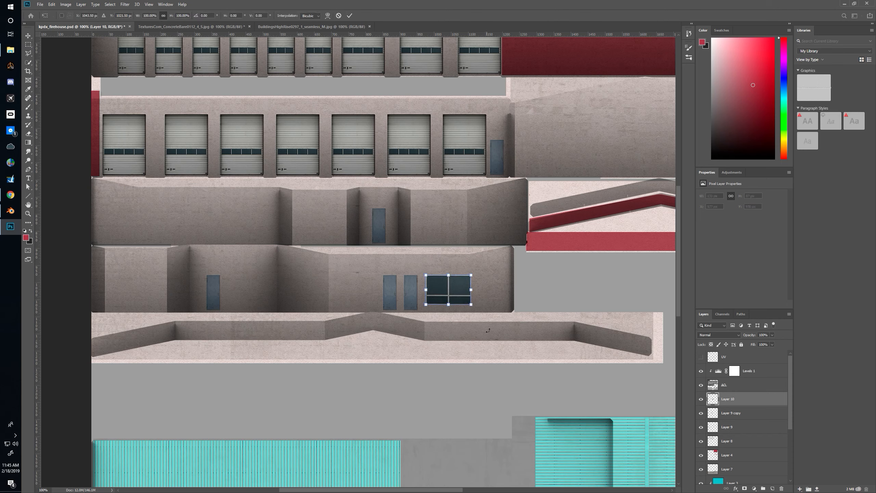
drag(471, 304, 465, 303)
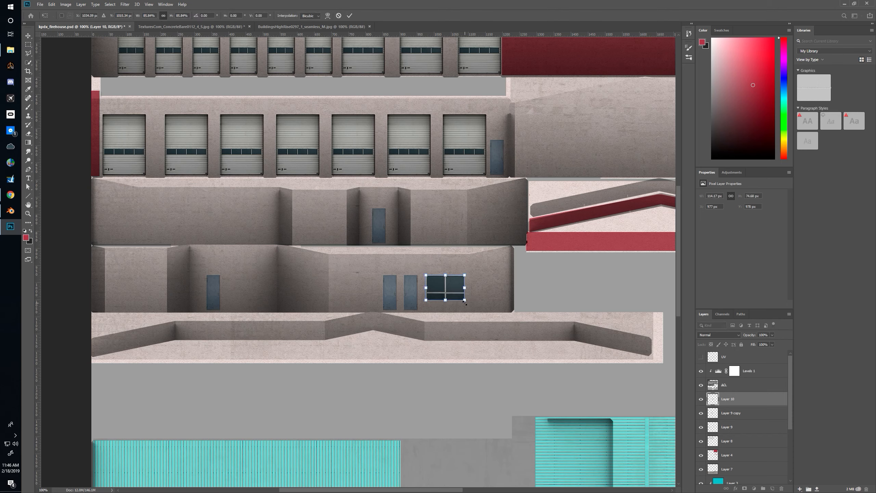
key(Return)
key(alt+Tab)
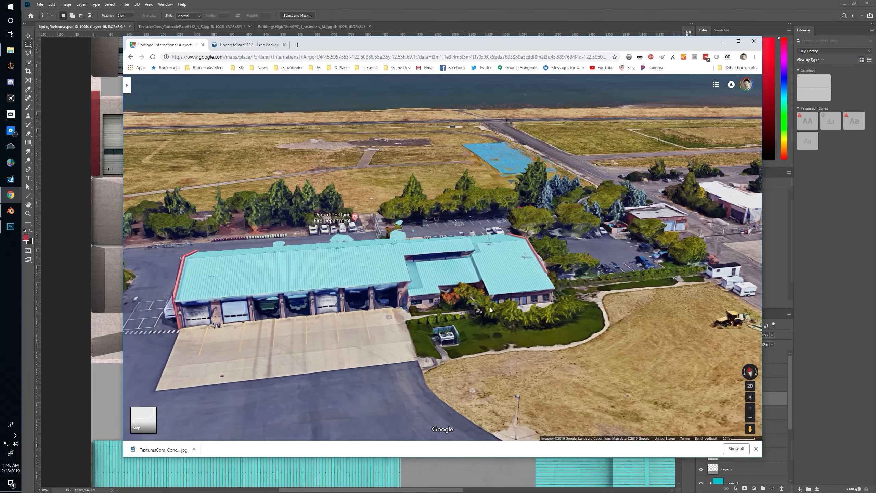
key(alt+Tab)
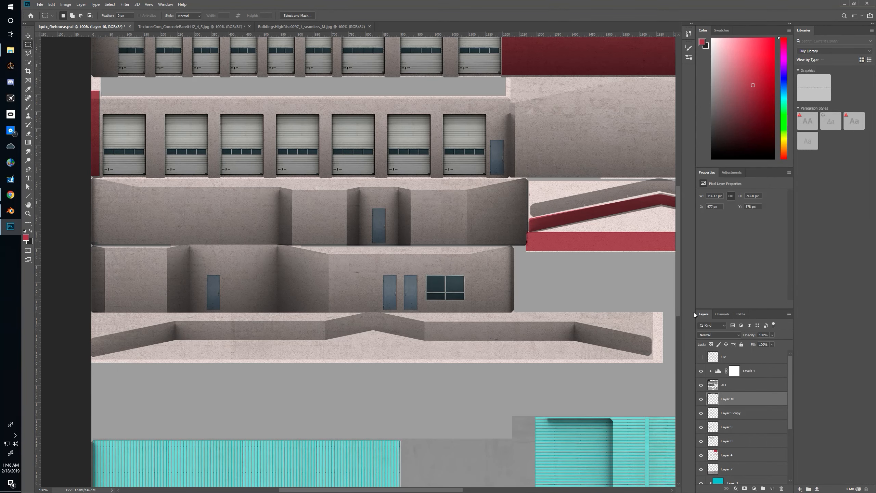
Narrow the window to about 87 px wide while keeping its height
key(ctrl+t)
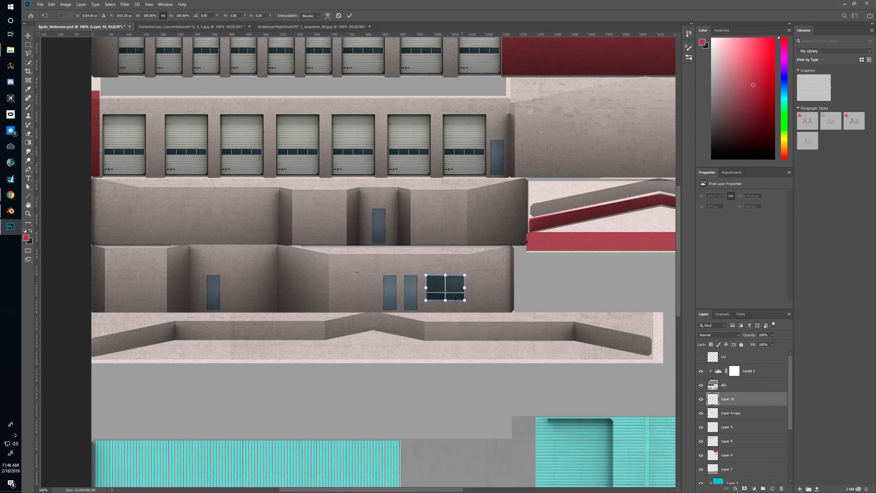
drag(463, 288, 453, 287)
key(Return)
key(m)
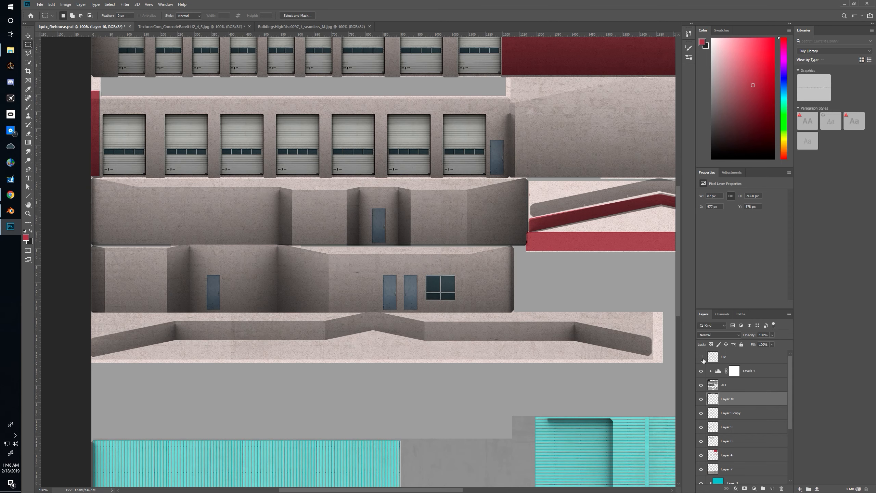
Show the UV overlay and shrink the window to about 58 px wide and 71 px high
click(701, 357)
key(ctrl+t)
drag(456, 300, 447, 287)
key(Return)
key(m)
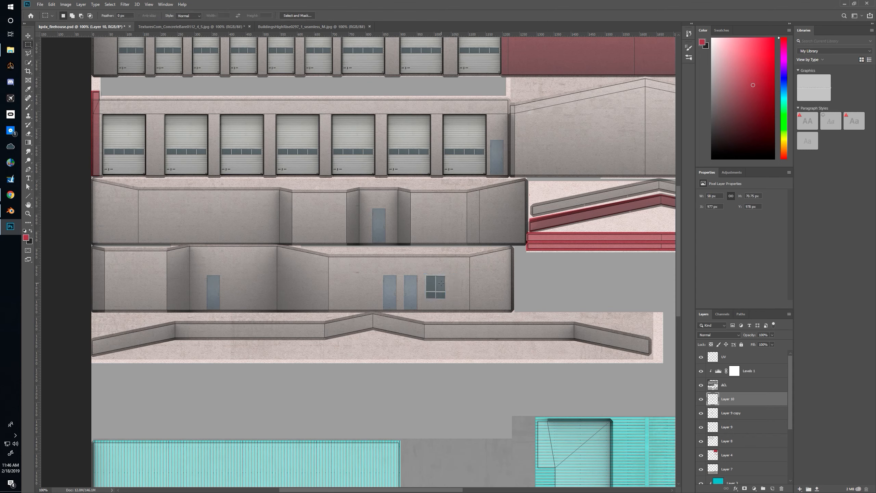
Copy the window to place two on each side of the paired doors, hide the UV overlay and save the texture
key(ctrl+shift+Left)
drag(445, 286, 405, 314)
drag(448, 308, 360, 308)
click(700, 357)
key(ctrl+s)
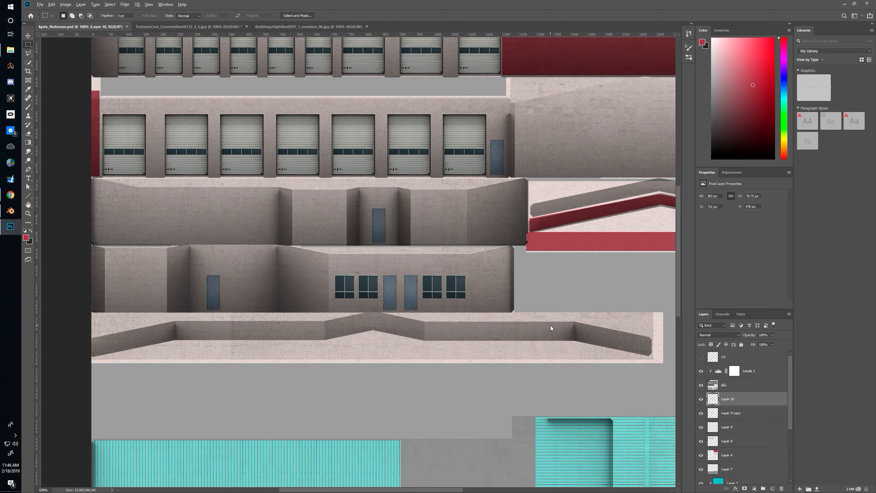
Switch to Blender, reload the kpdx_firehouse.psd texture and inspect the front wall windows on the model
key(alt+Tab)
key(alt+Tab)
key(alt+Tab)
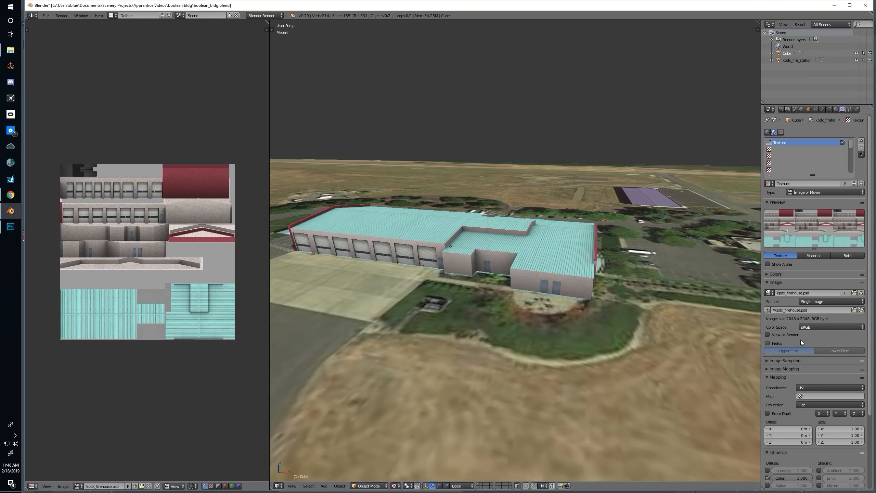
click(860, 310)
drag(508, 305, 482, 313)
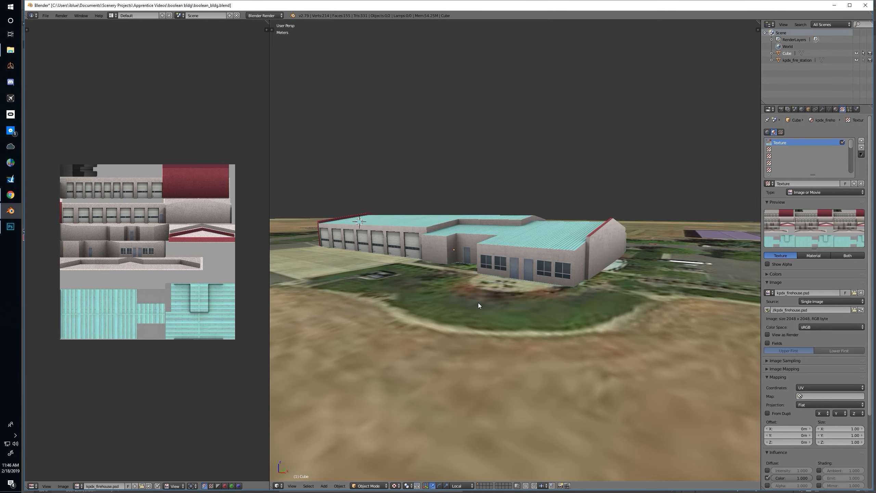
mouse_move(478, 302)
mouse_down()
mouse_move(542, 317)
mouse_move(475, 318)
mouse_up()
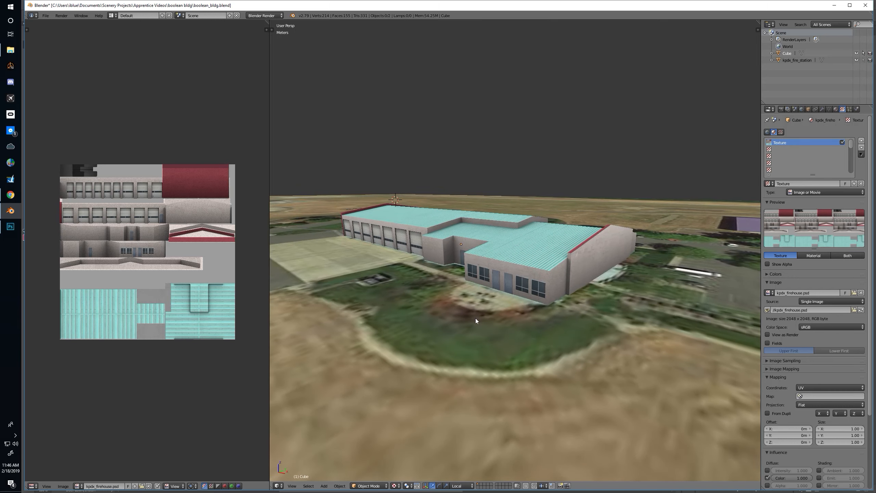
Compare the building's windows on the Blender model with the fire station in Google Maps from several sides
key(alt+Tab)
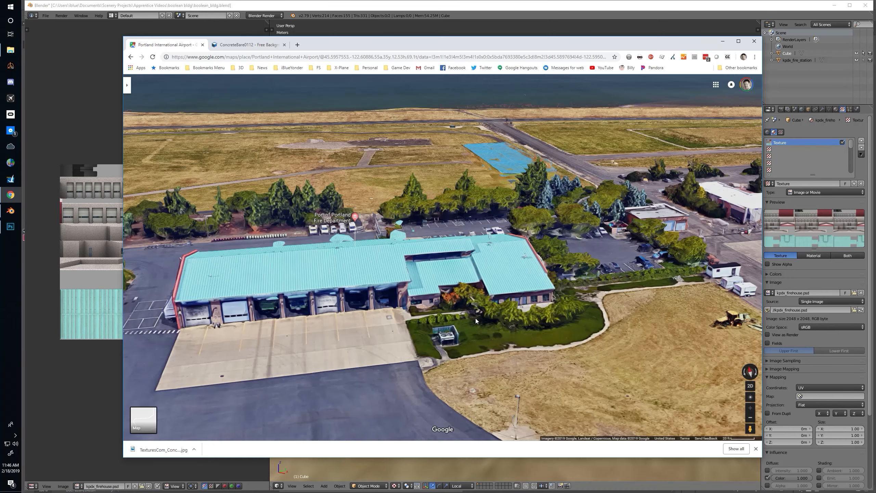
key(alt+Tab)
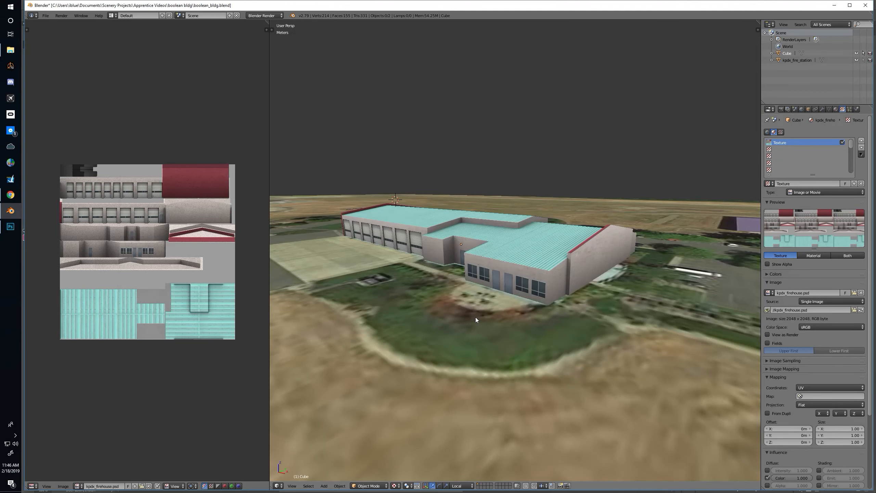
drag(475, 317, 518, 320)
key(alt+Tab)
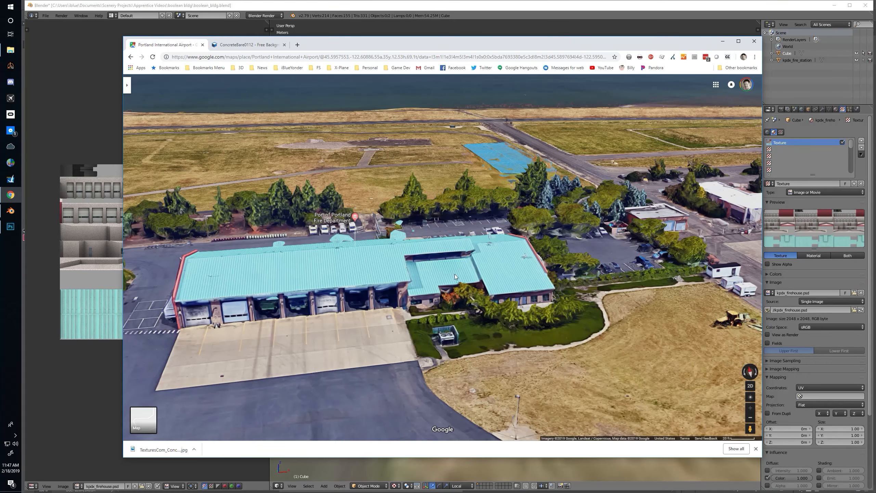
drag(546, 301, 224, 311)
key(alt+Tab)
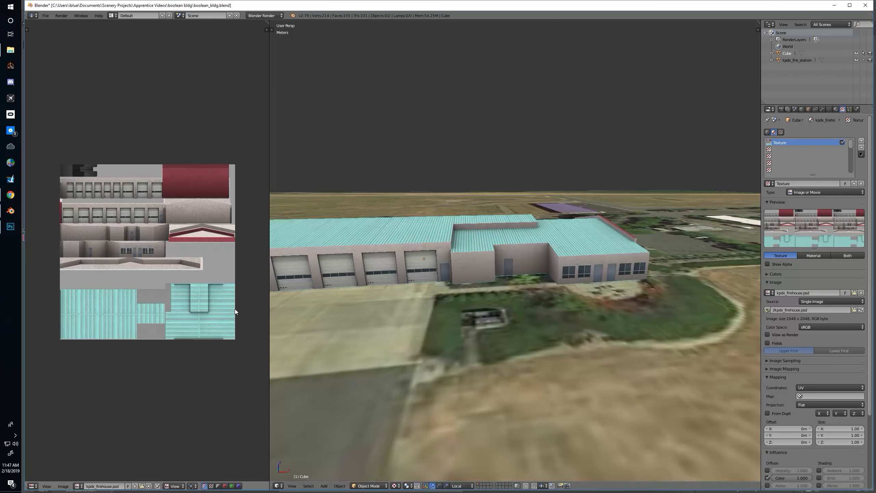
In Photoshop, copy one window beside the recessed wall's door and two to the right of the door on the wall strip above
key(alt+Tab)
click(531, 285)
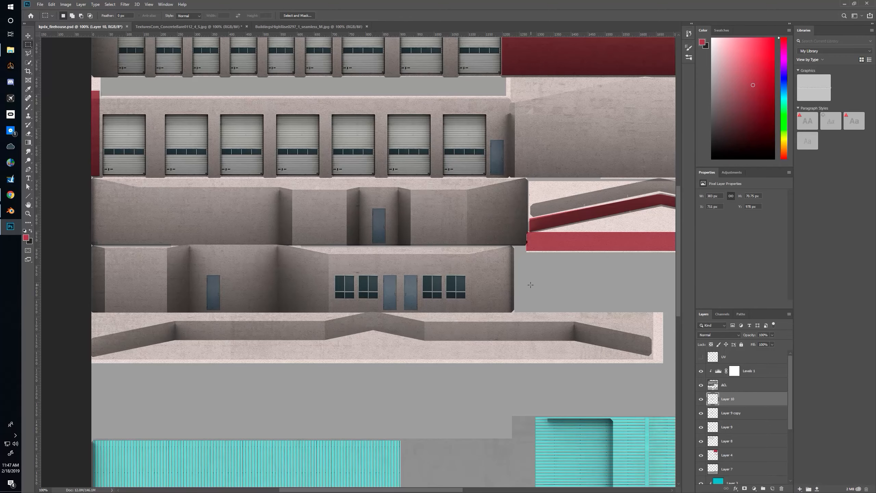
mouse_move(443, 273)
mouse_down()
mouse_move(483, 306)
mouse_move(250, 295)
mouse_move(453, 279)
mouse_move(296, 300)
mouse_move(326, 315)
mouse_move(487, 254)
mouse_move(466, 234)
mouse_move(507, 234)
mouse_move(486, 233)
mouse_up()
key(ctrl+d)
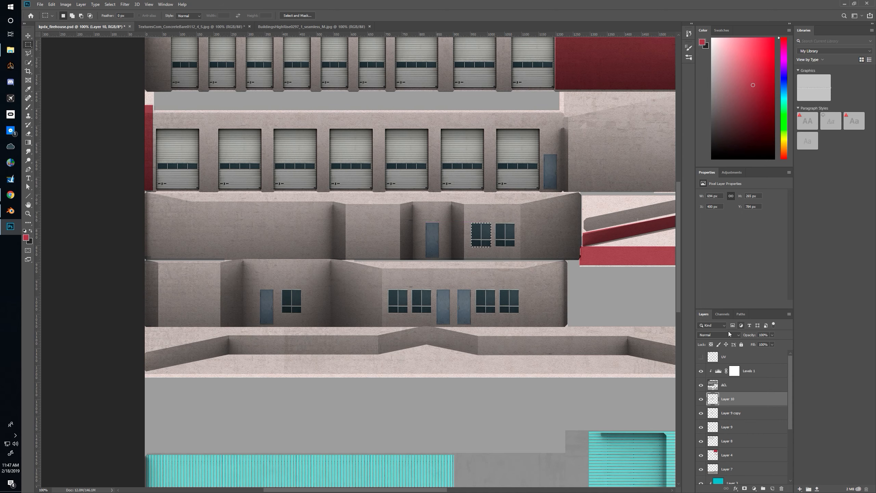
Using the UV overlay as a guide, copy a window to the left of the upper strip's door, then save and hide the overlay
click(701, 357)
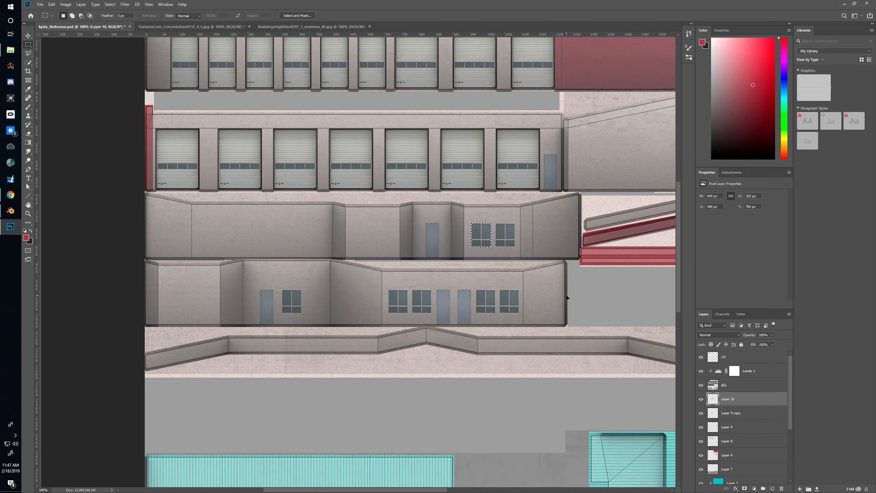
drag(466, 219, 525, 260)
drag(480, 244, 390, 255)
key(ctrl+d)
key(ctrl+s)
click(701, 357)
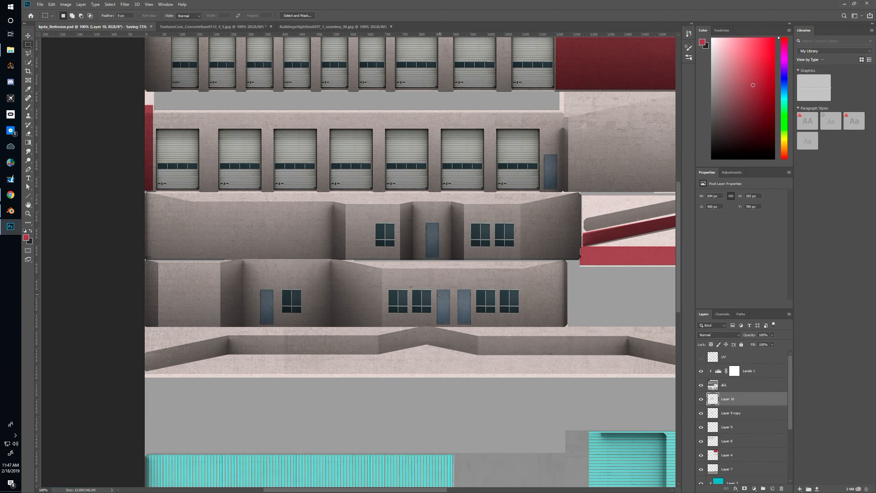
Reload the texture in Blender and compare the parking-lot side of the model with Google Maps
key(alt+Tab)
drag(570, 318, 417, 337)
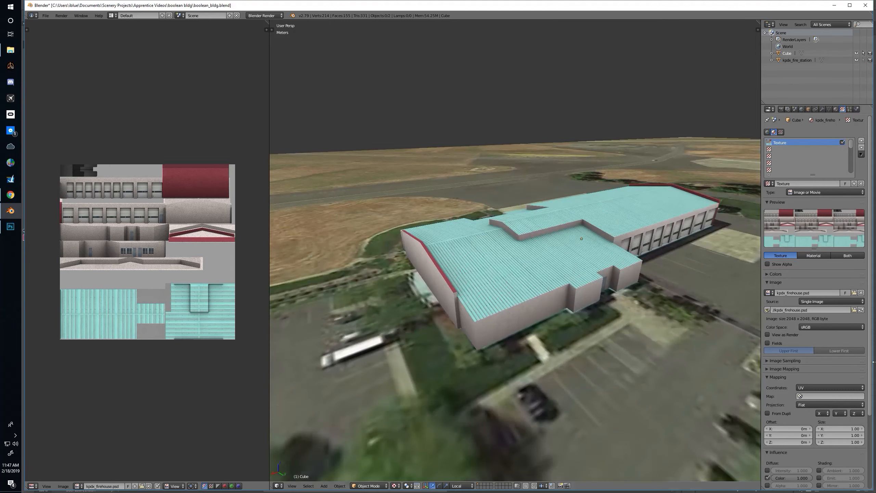
click(861, 310)
drag(617, 293, 538, 300)
key(alt+Tab)
key(alt+Tab)
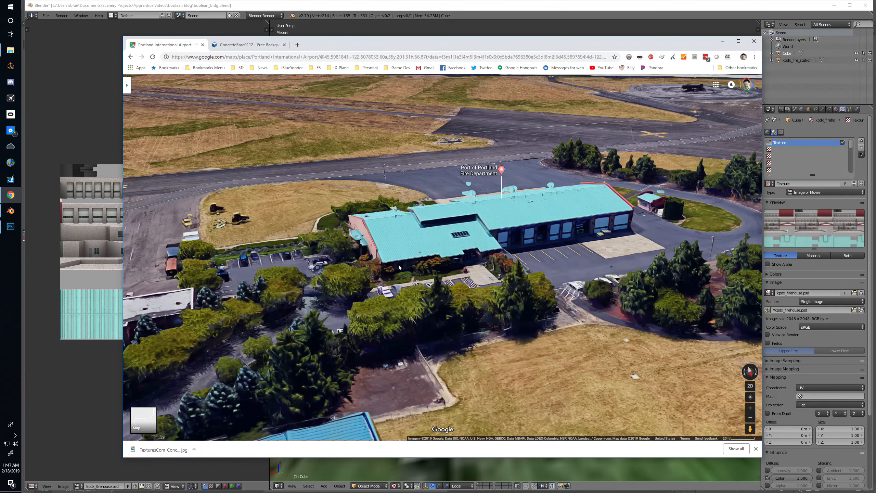
key(alt+Tab)
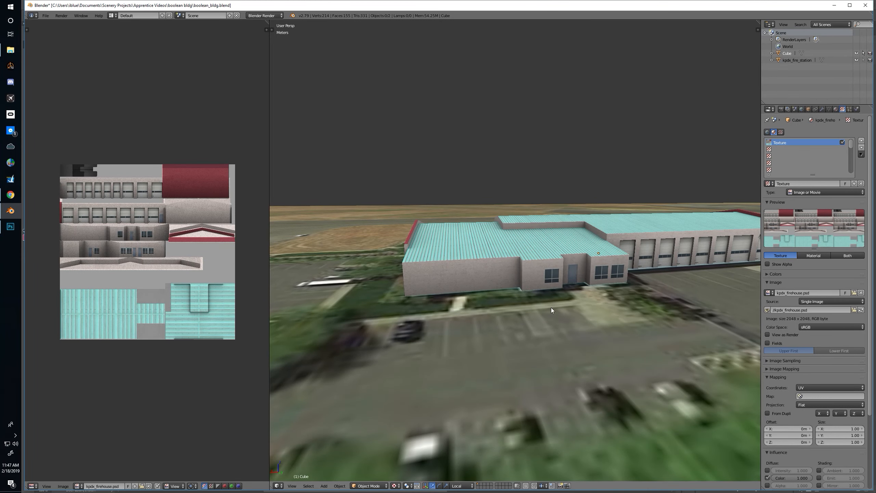
In Photoshop, copy the pair of windows onto the long wall section of the upper strip and show the UV overlay
key(alt+Tab)
key(Tab)
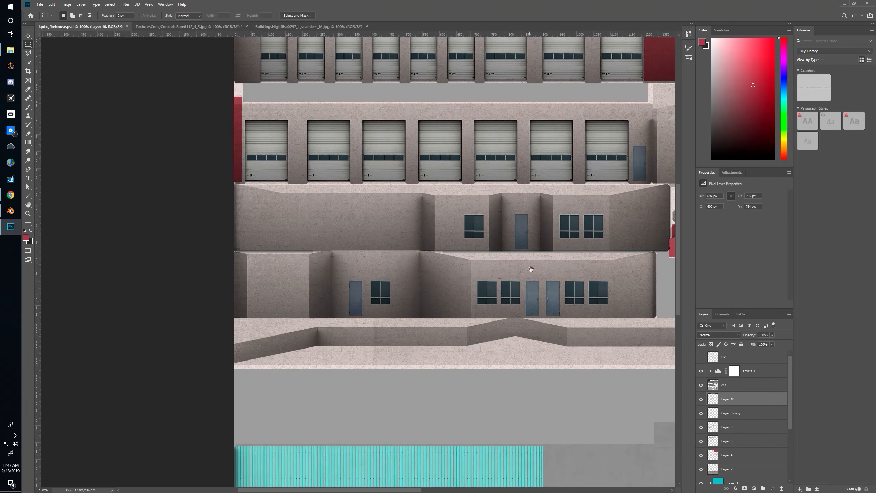
drag(555, 199, 411, 243)
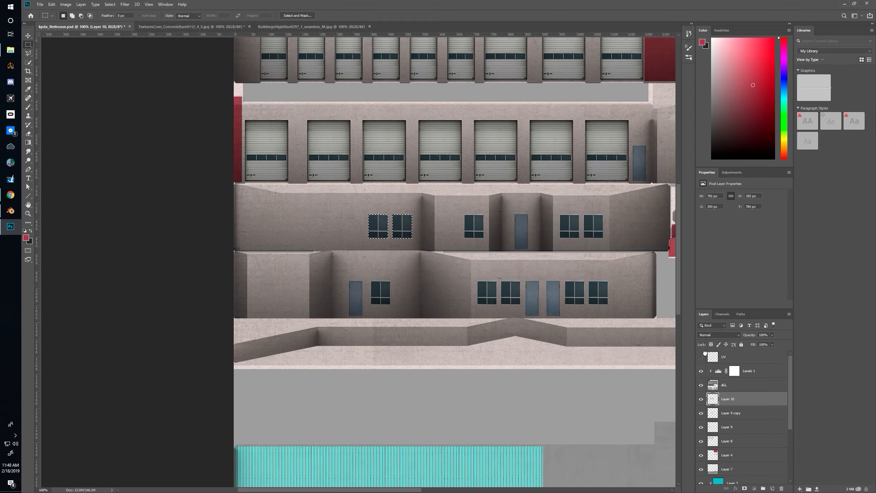
click(742, 357)
click(700, 357)
Copy the window pair on Layer 10 further left along the long wall to form a row of four
drag(396, 234, 355, 233)
key(ctrl+z)
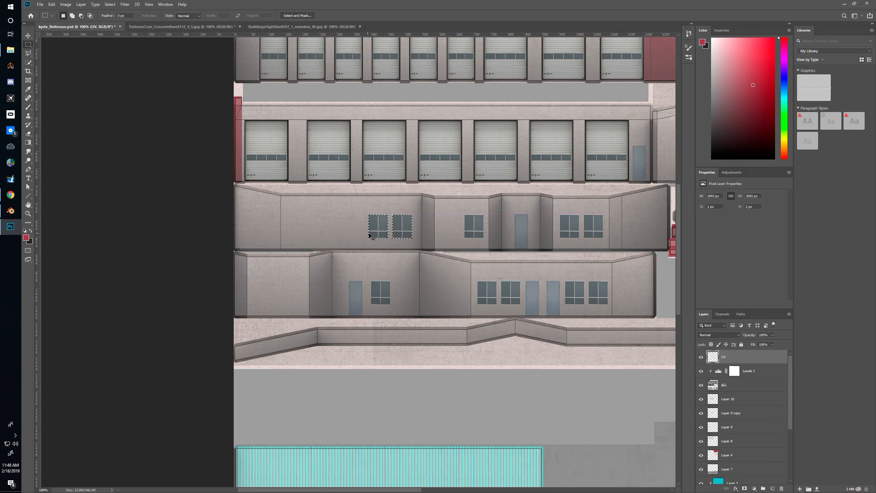
click(727, 421)
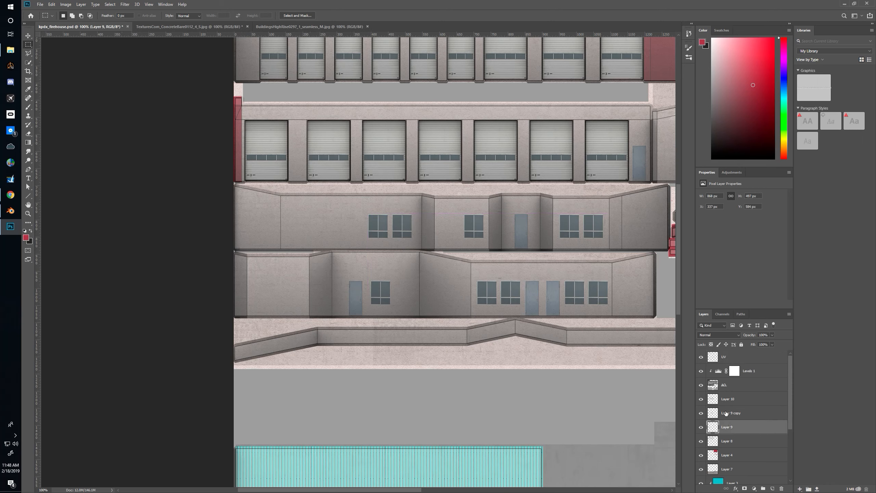
click(725, 400)
drag(411, 235, 364, 236)
key(ctrl+d)
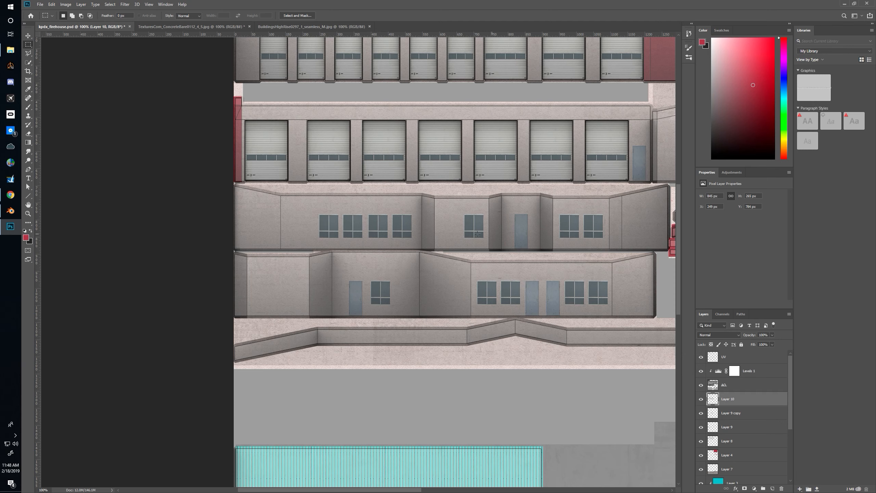
Add a fifth window at the left end of the long wall's row, save the texture and switch to Blender
mouse_move(302, 206)
mouse_down()
mouse_move(351, 250)
mouse_move(340, 250)
mouse_up()
drag(333, 242, 309, 244)
key(ctrl+d)
key(ctrl+s)
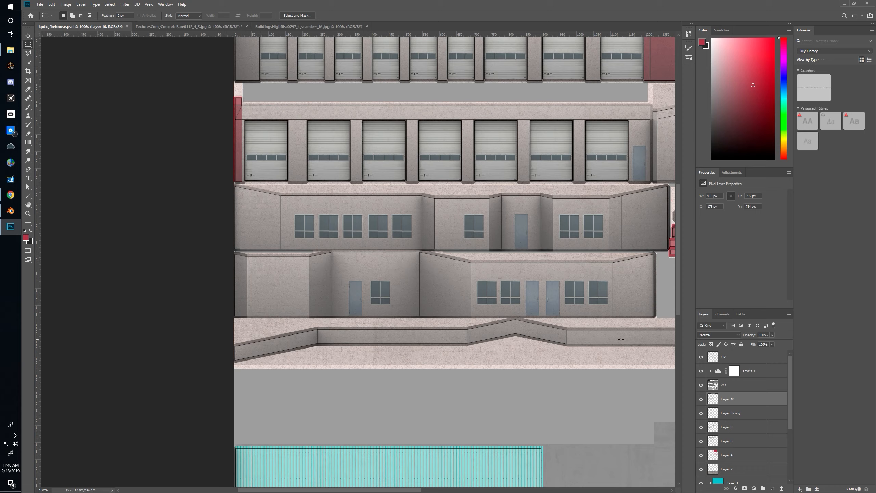
key(alt+Tab)
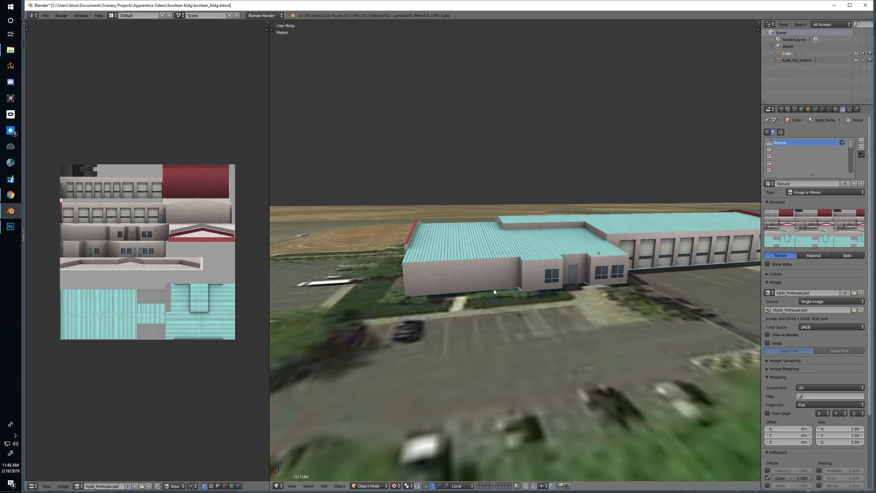
Reload the texture in Blender, inspect the parking-lot windows and compare the end walls with Google Maps
drag(659, 346, 676, 356)
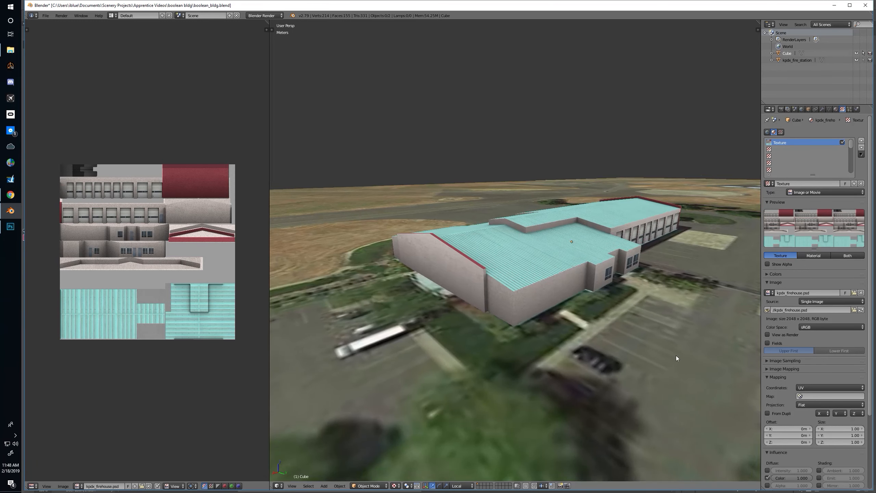
click(861, 310)
drag(603, 299, 467, 306)
key(alt+Tab)
key(alt+Tab)
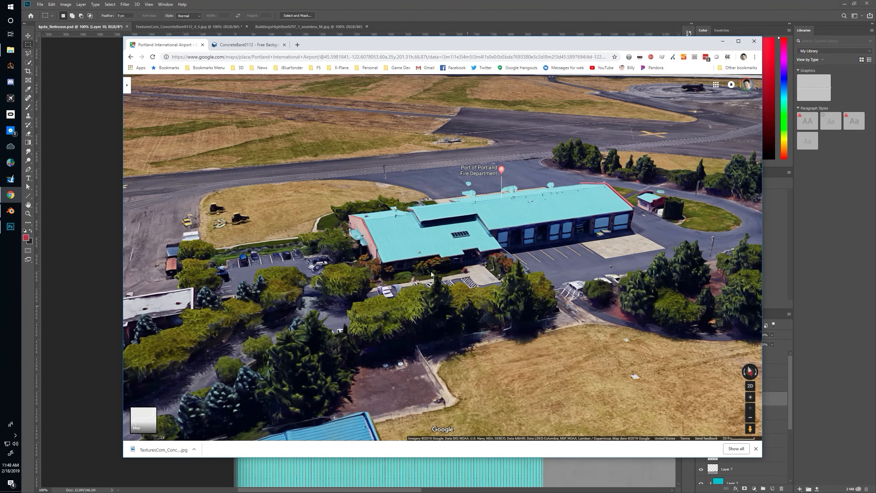
drag(381, 305, 441, 318)
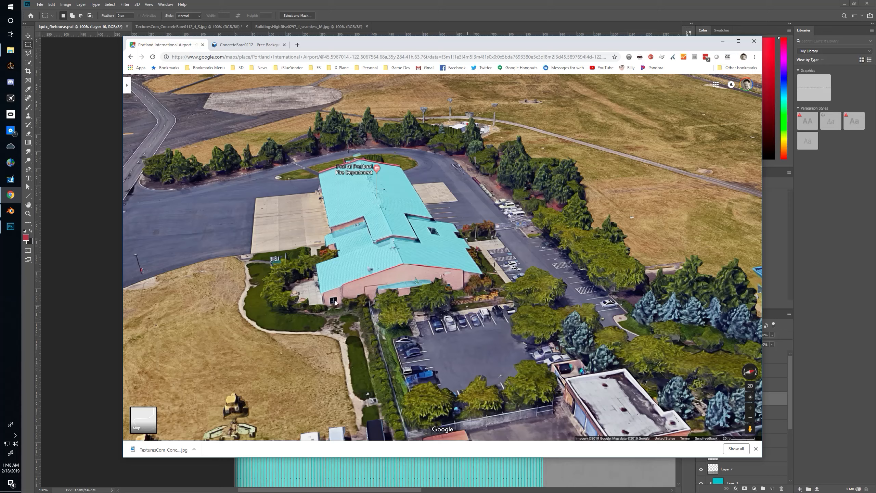
In Photoshop, copy a window onto the right-end section of the lower wall strip using the UV overlay, then hide the overlay and save
key(alt+Tab)
drag(395, 342, 332, 345)
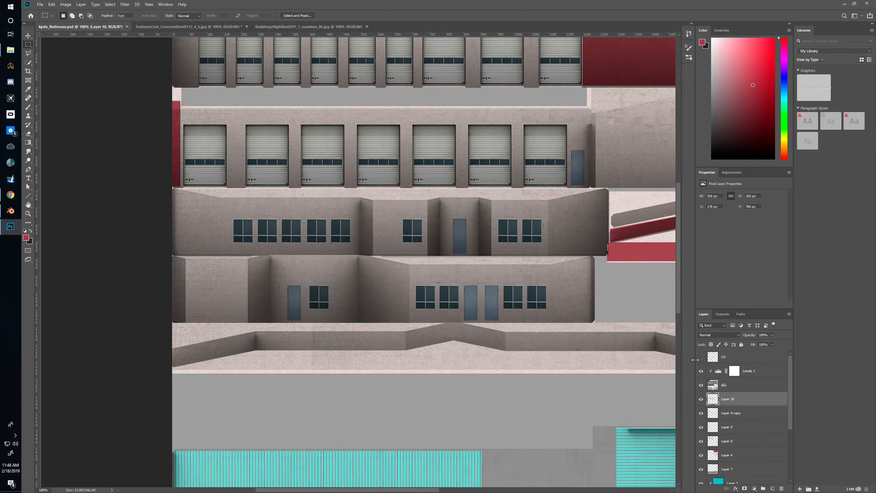
click(700, 357)
drag(400, 260, 342, 258)
drag(236, 267, 514, 302)
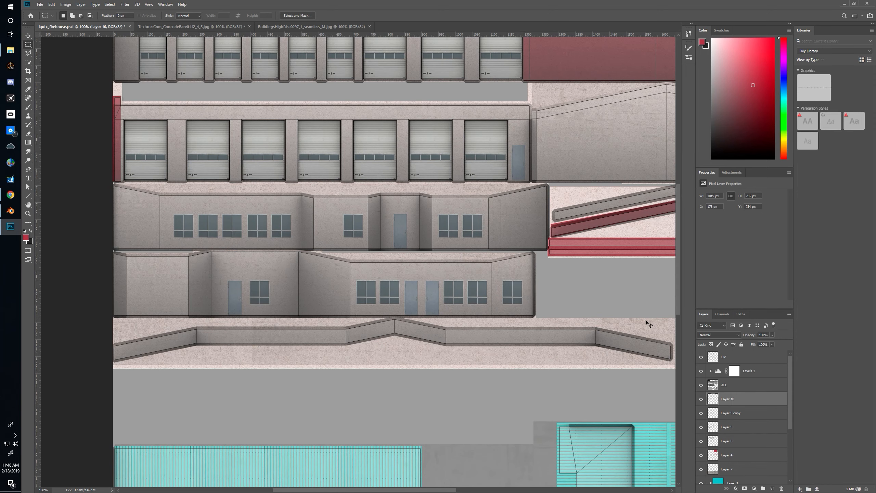
key(alt+Tab)
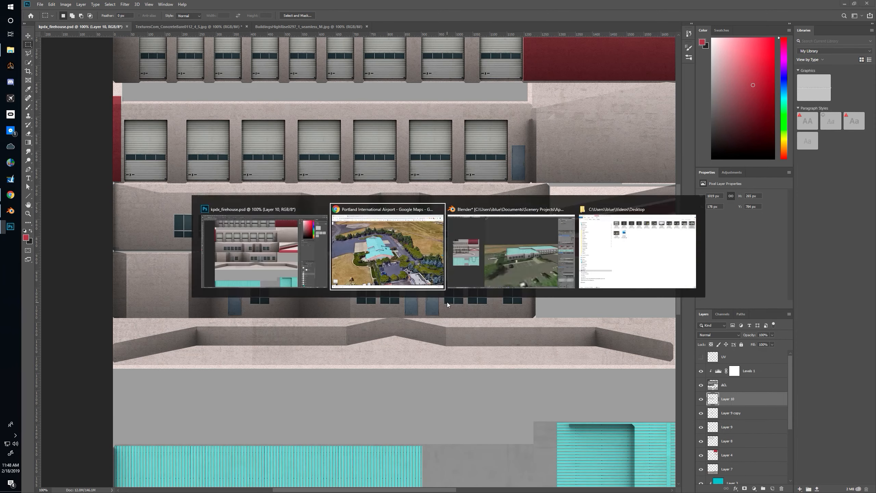
Switch to Blender and inspect the garage side and the recessed walls of the fire station
key(alt+Tab)
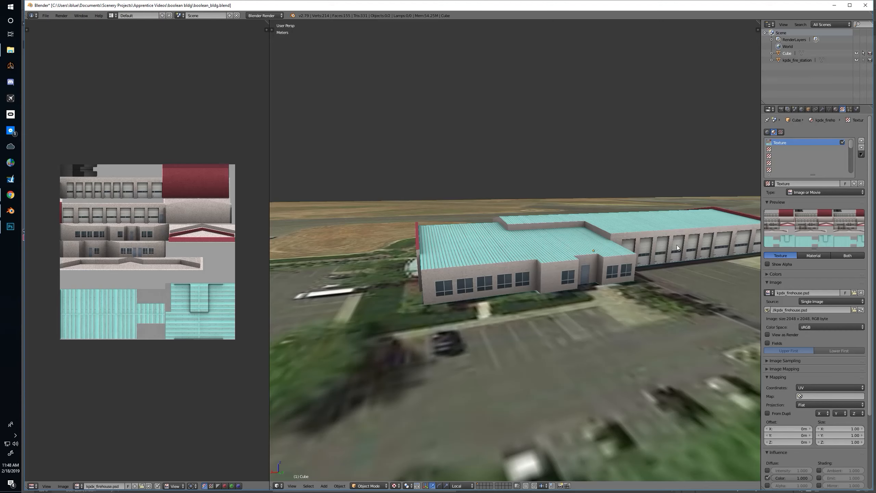
drag(608, 277, 474, 301)
scroll(474, 301, down, 2)
In Photoshop, copy a window onto the short left section of the lower strip, keep only its upper panes, and save
key(alt+Tab)
drag(381, 280, 424, 290)
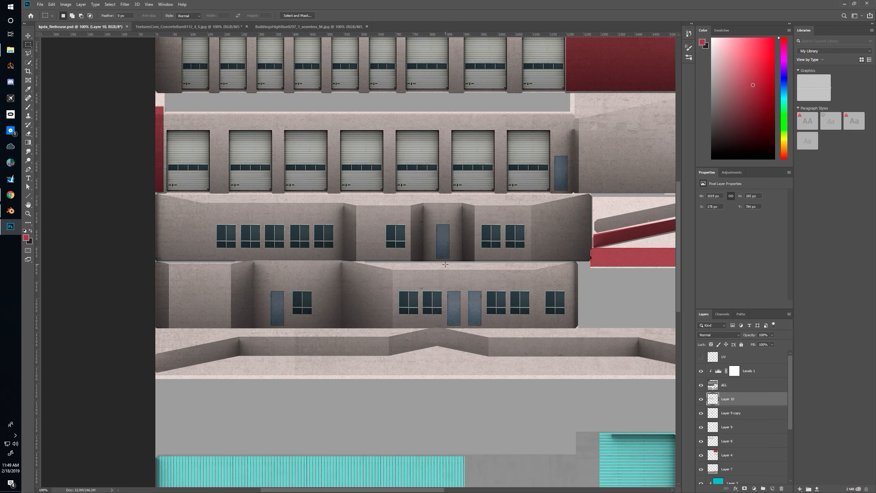
drag(445, 268, 131, 309)
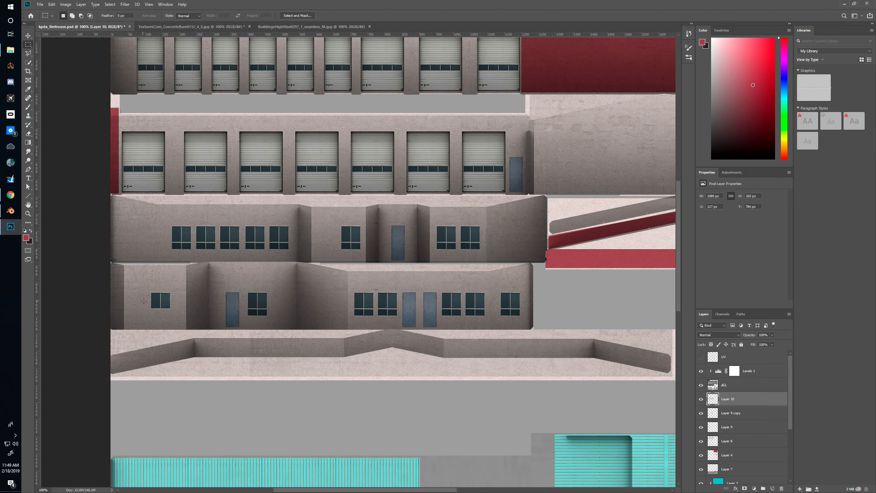
key(ctrl+s)
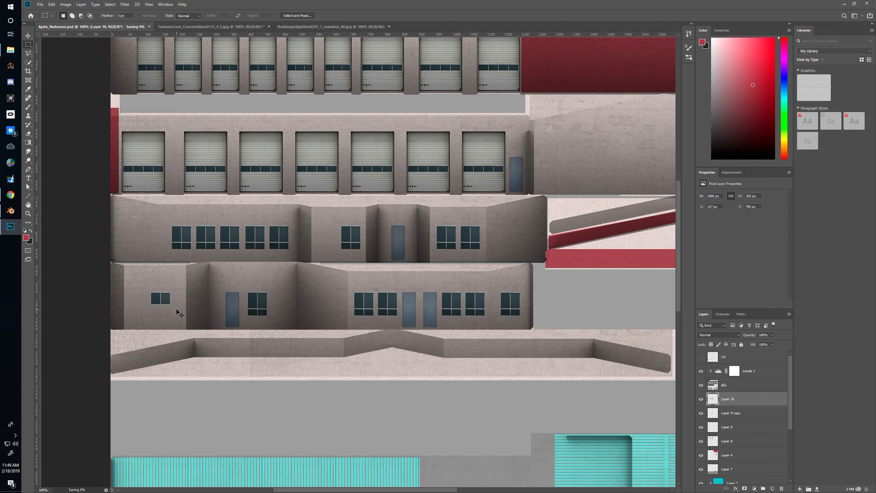
Reload the texture in Blender and compare the short wall beside the garage doors with Google Maps
key(alt+Tab)
drag(449, 322, 526, 348)
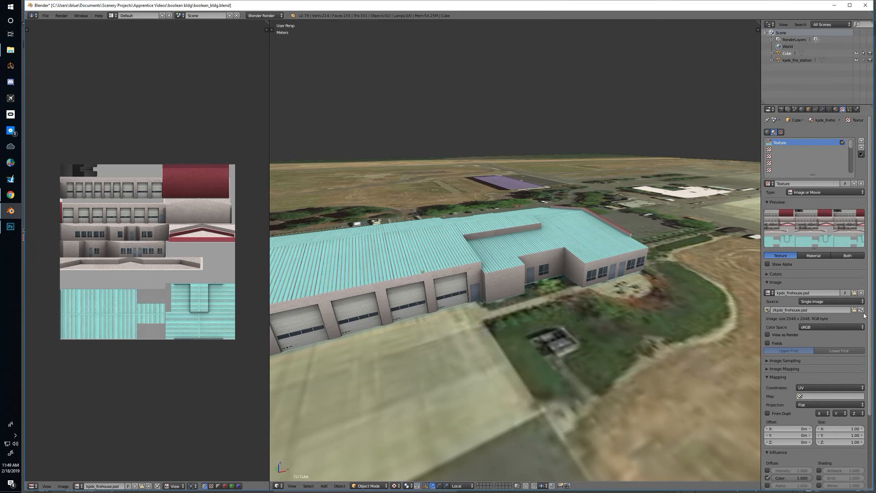
drag(618, 310, 569, 301)
key(alt+Tab)
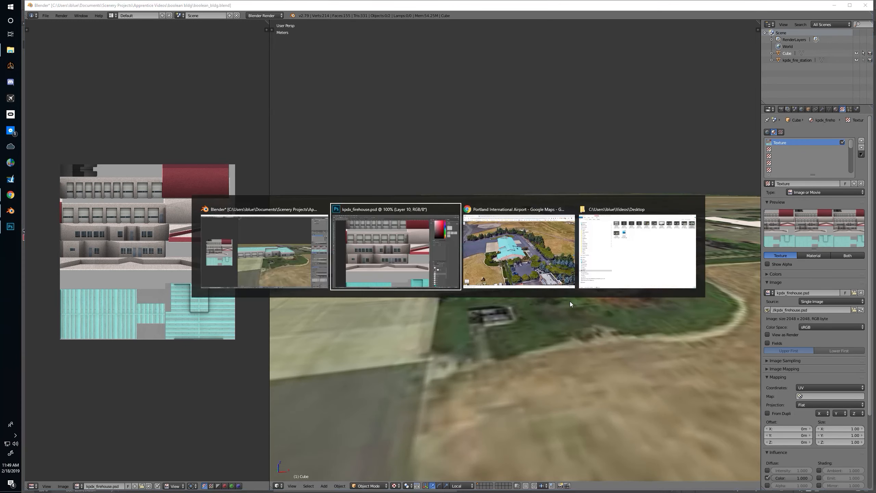
drag(421, 315, 582, 305)
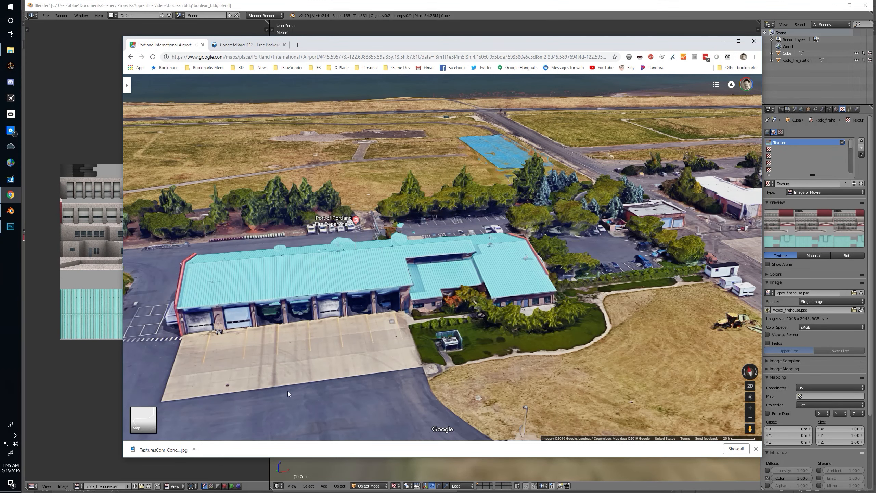
key(alt+Tab)
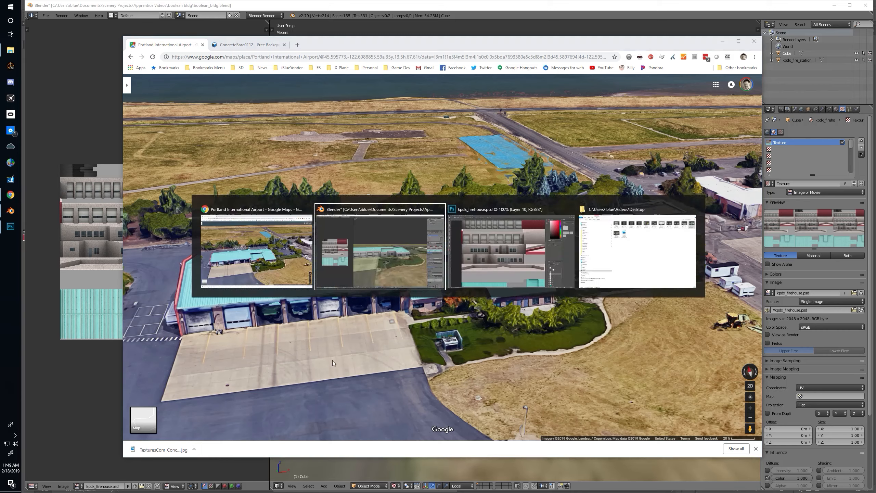
In Photoshop, extend the short wall's small window to three panes and copy a single pane to its right
key(alt+Tab)
key(alt+Tab)
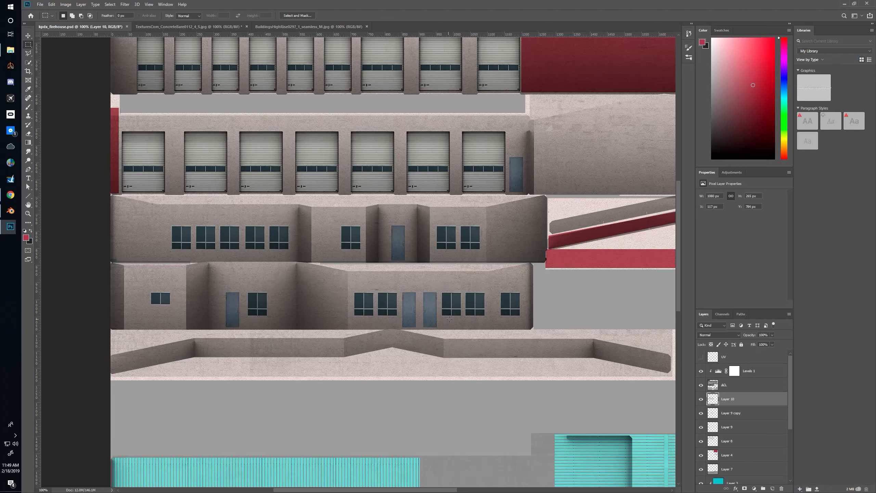
mouse_move(129, 281)
mouse_down()
mouse_move(184, 316)
mouse_move(154, 309)
mouse_move(156, 291)
mouse_move(120, 311)
mouse_move(337, 305)
mouse_move(155, 305)
mouse_up()
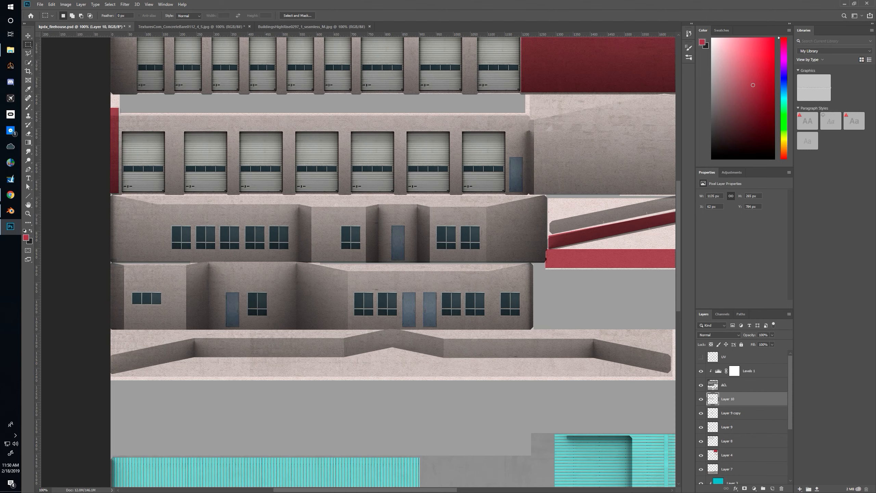
drag(122, 283, 144, 312)
drag(142, 313, 176, 311)
key(ctrl+d)
Nudge the single-pane window right against the UV overlay, hide the overlay, save the texture and switch to Blender
click(701, 356)
drag(191, 290, 179, 318)
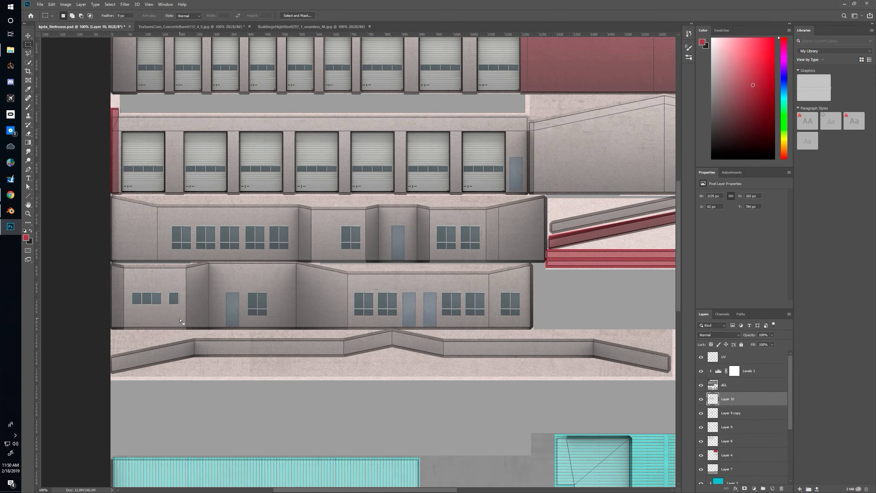
drag(195, 282, 180, 314)
click(310, 357)
drag(165, 287, 185, 314)
key(ctrl+Right)
key(ctrl+Right)
key(ctrl+s)
click(702, 358)
key(ctrl+s)
key(alt+Tab)
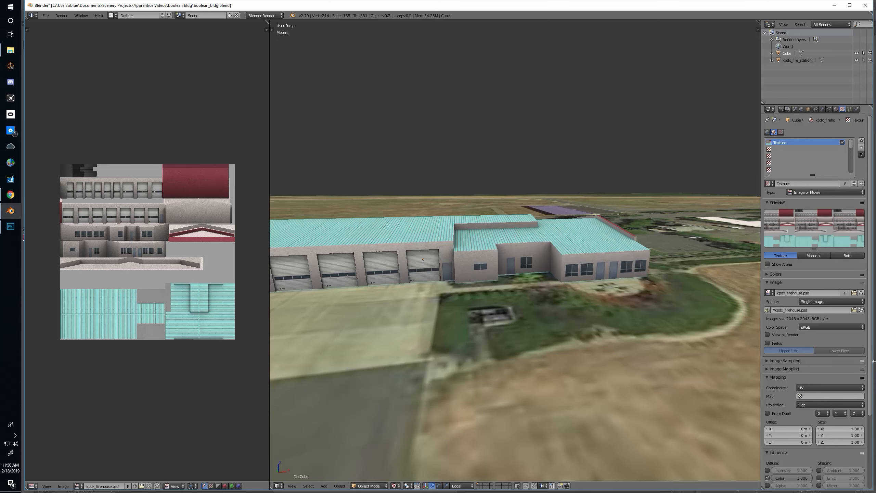
Reload the texture in Blender and compare the small windows beside the garage doors with Google Maps
click(860, 310)
drag(518, 303, 540, 315)
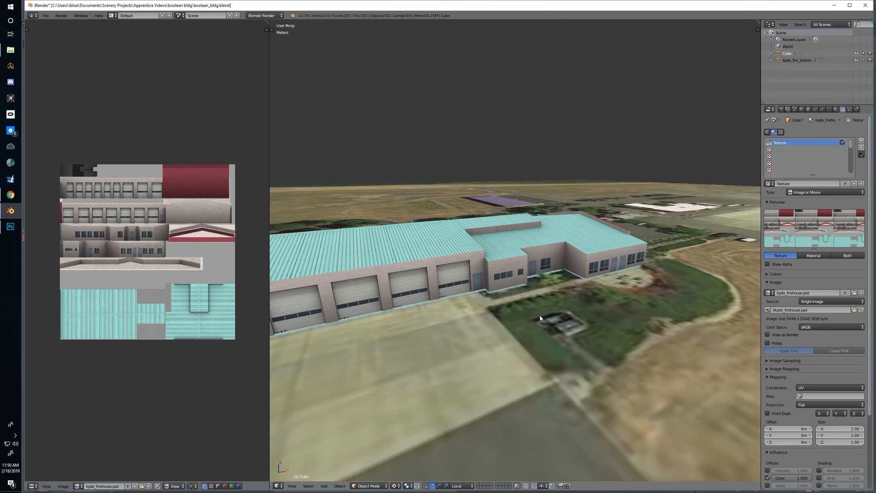
key(alt+Tab)
key(alt+Tab)
key(Tab)
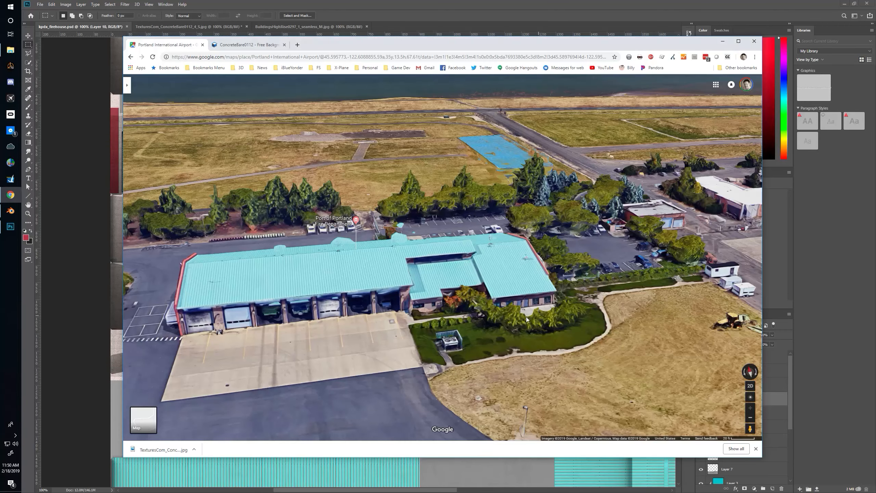
In Photoshop, narrow the three-pane window on the short wall with Free Transform and save the texture
key(alt+Tab)
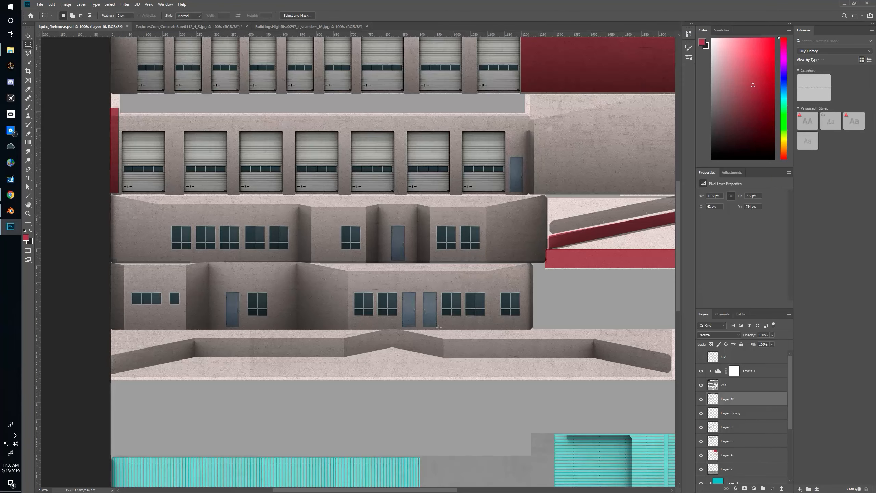
drag(132, 292, 161, 304)
key(ctrl+t)
drag(163, 299, 157, 300)
key(ctrl+z)
key(Return)
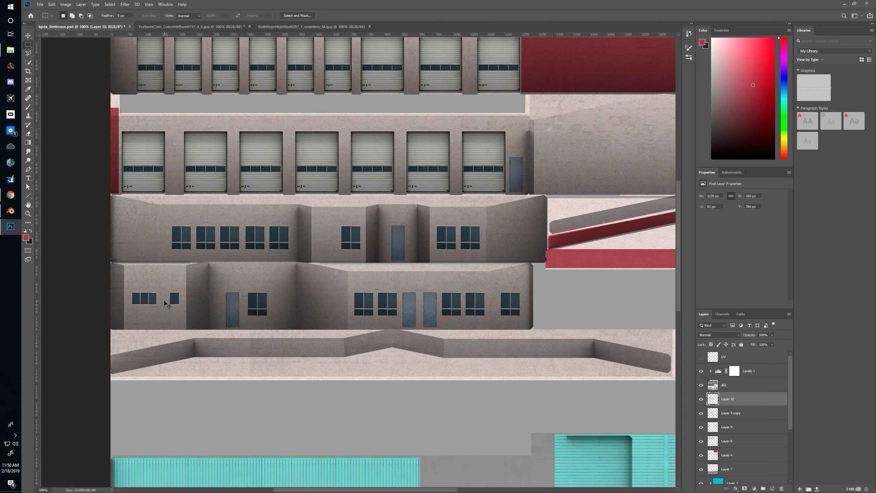
key(ctrl+s)
Check the garage side in Google Maps, then reload the texture in Blender and inspect the short wall's windows
key(alt+Tab)
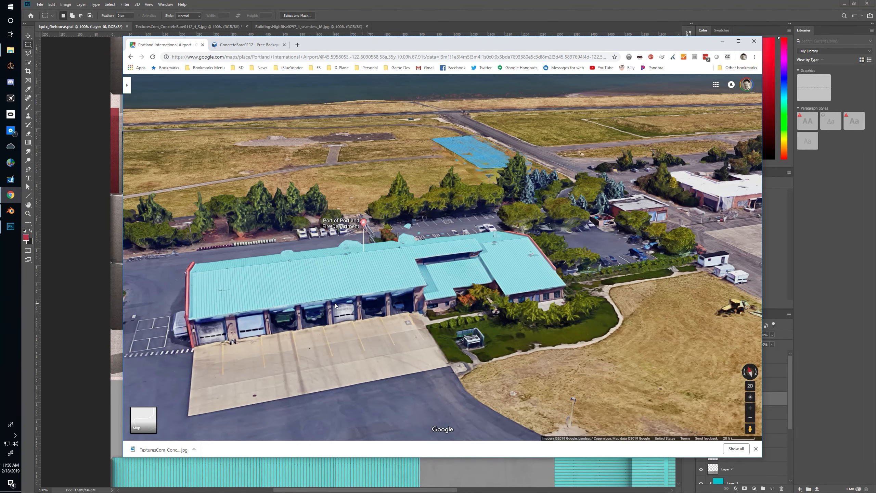
key(alt+Tab)
key(Tab)
click(861, 311)
mouse_move(512, 323)
mouse_down()
mouse_move(491, 328)
mouse_move(511, 326)
mouse_up()
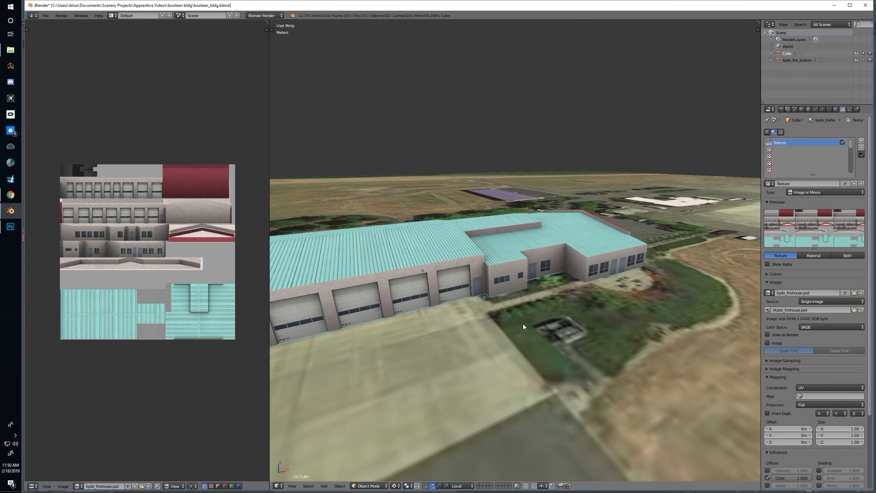
drag(502, 304, 523, 300)
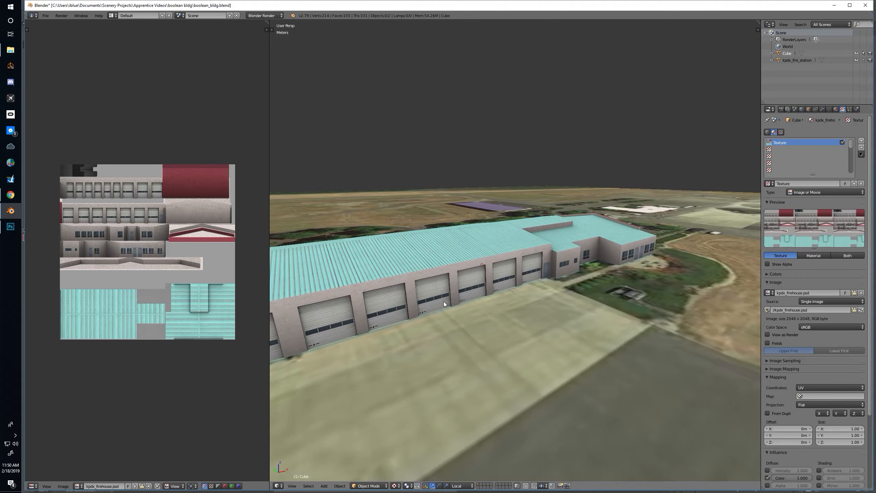
Examine the fire station's red end wall in Google Maps for doors and other details
key(alt+Tab)
key(alt+Tab)
key(alt+Tab)
key(alt+Tab)
key(alt+Tab)
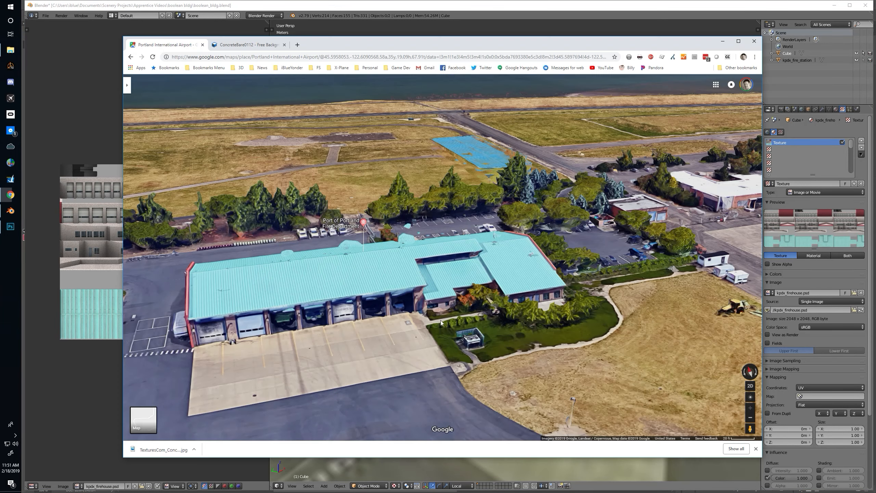
drag(344, 305, 405, 303)
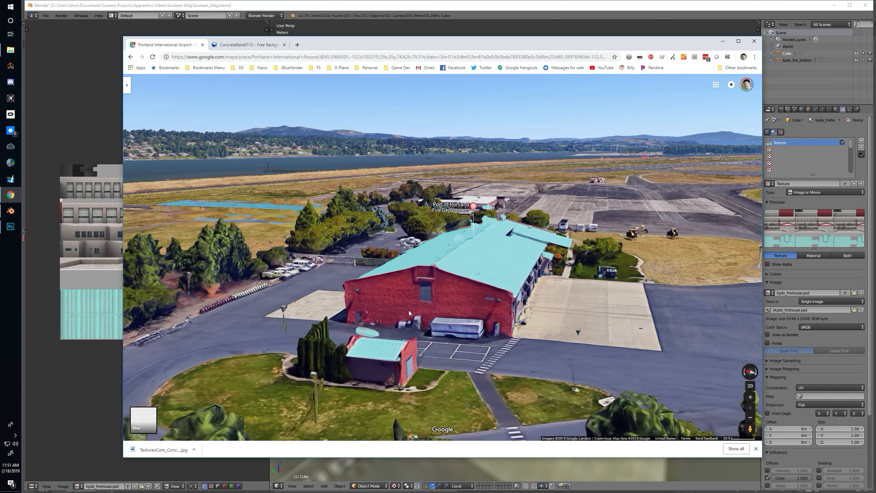
In Photoshop, copy the blue door beside the garage doors on Layer 9 onto the red end wall and show the UV overlay
key(alt+Tab)
key(alt+Tab)
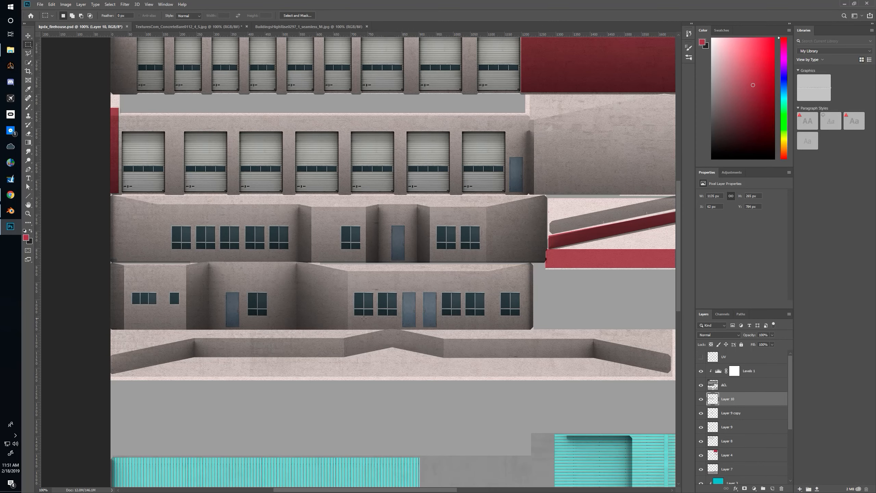
drag(290, 313, 336, 327)
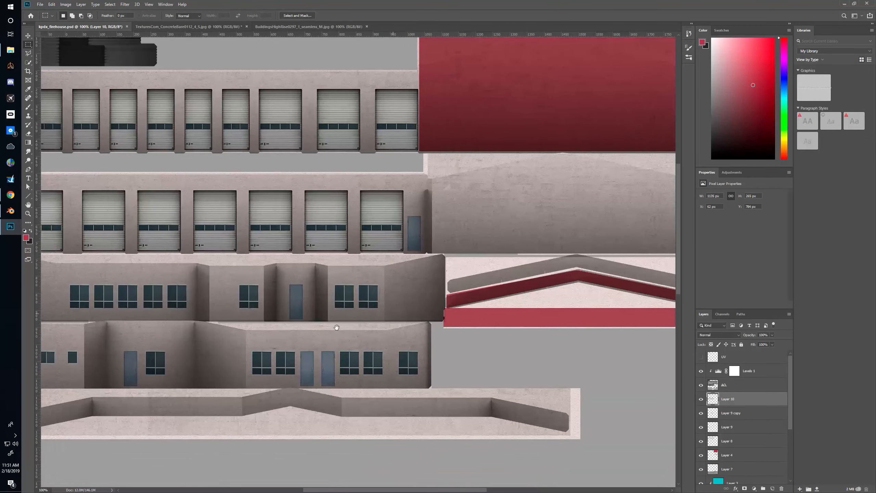
click(741, 412)
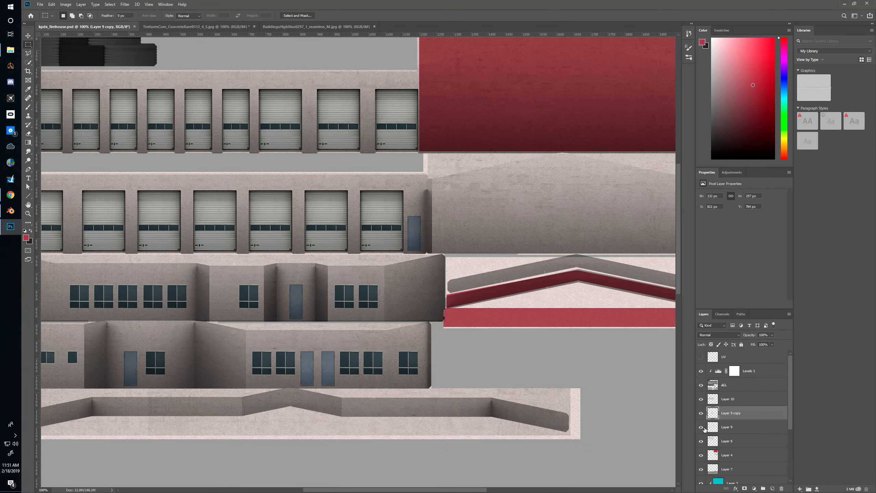
click(701, 428)
click(701, 428)
drag(395, 204, 441, 254)
key(ctrl+j)
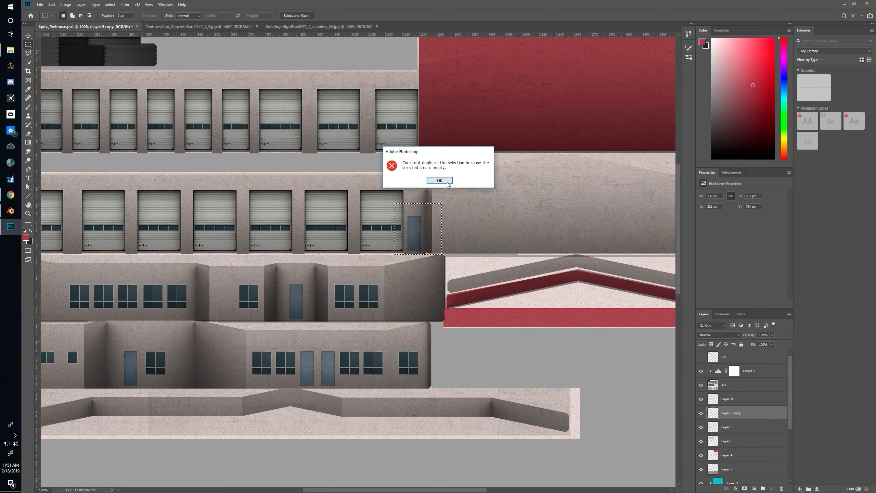
click(447, 184)
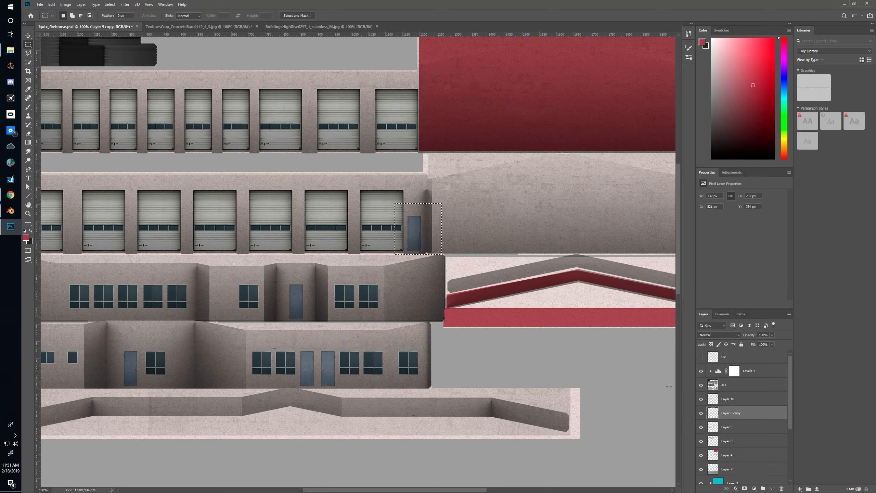
click(728, 429)
drag(432, 221, 500, 66)
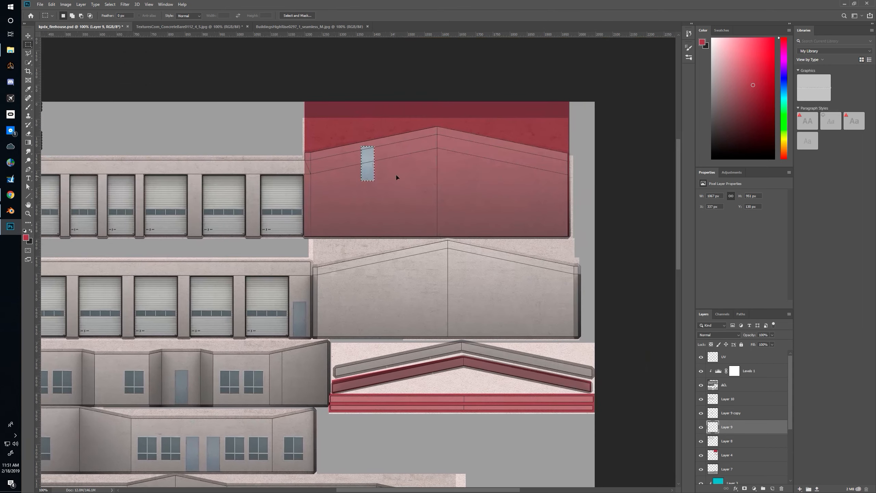
Place a blue door at each lower corner of the red end wall, hide the UV overlay and save
drag(369, 172, 557, 235)
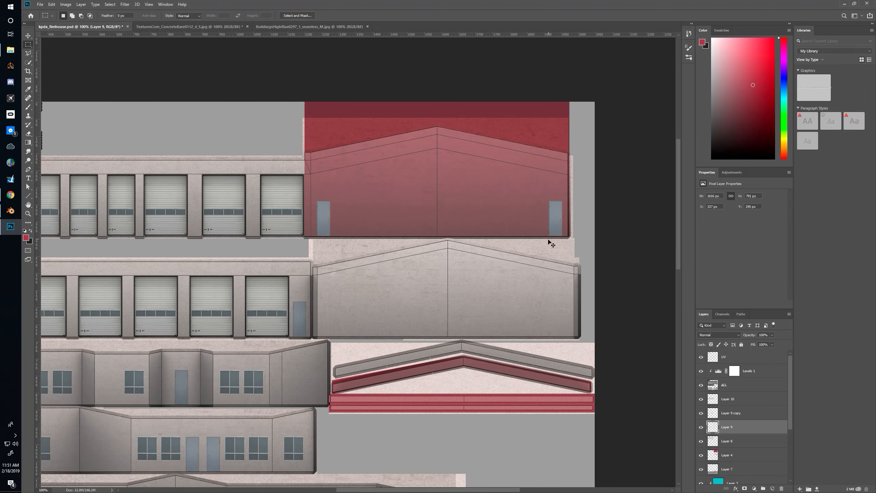
click(700, 357)
key(ctrl+s)
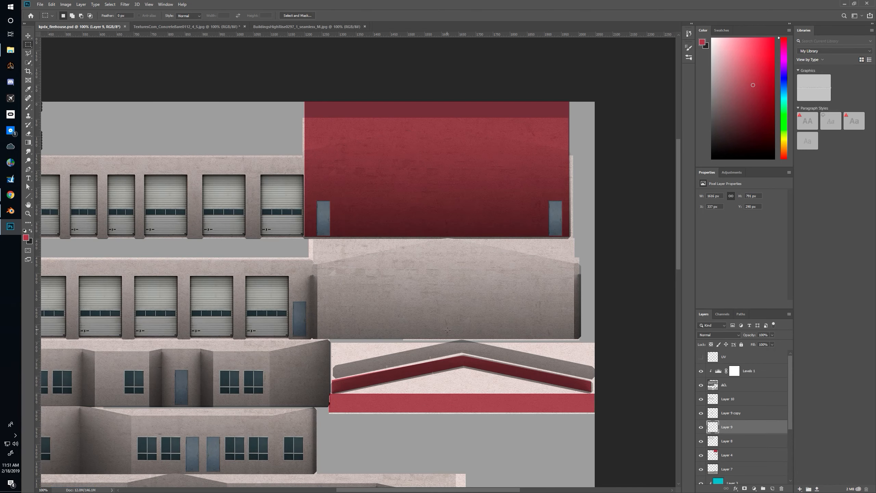
Reload the texture in Blender and compare the door positions on the red end wall with Google Maps
key(alt+Tab)
key(alt+Tab)
key(Tab)
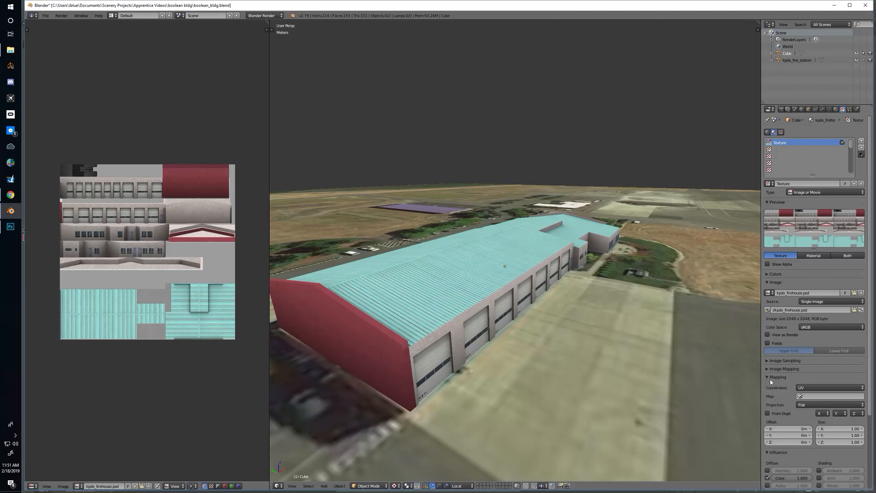
click(860, 310)
scroll(482, 315, down, 3)
mouse_move(485, 313)
mouse_down()
mouse_move(506, 310)
mouse_move(497, 313)
mouse_up()
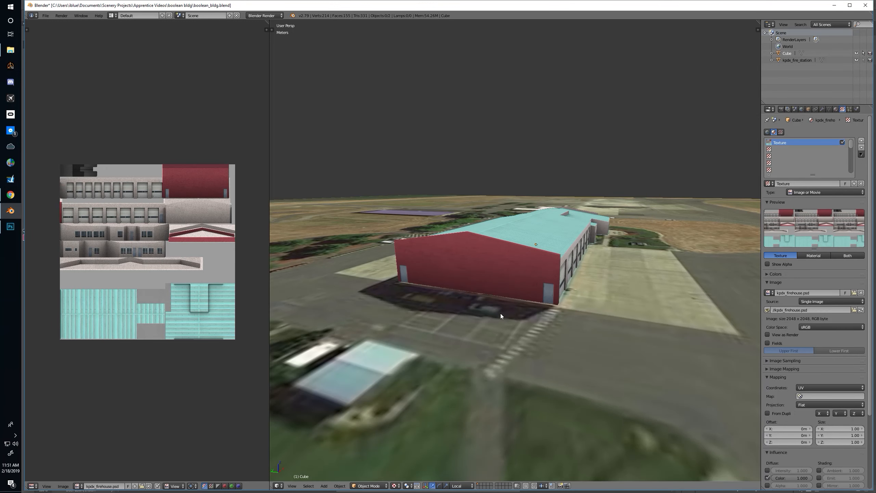
key(alt+Tab)
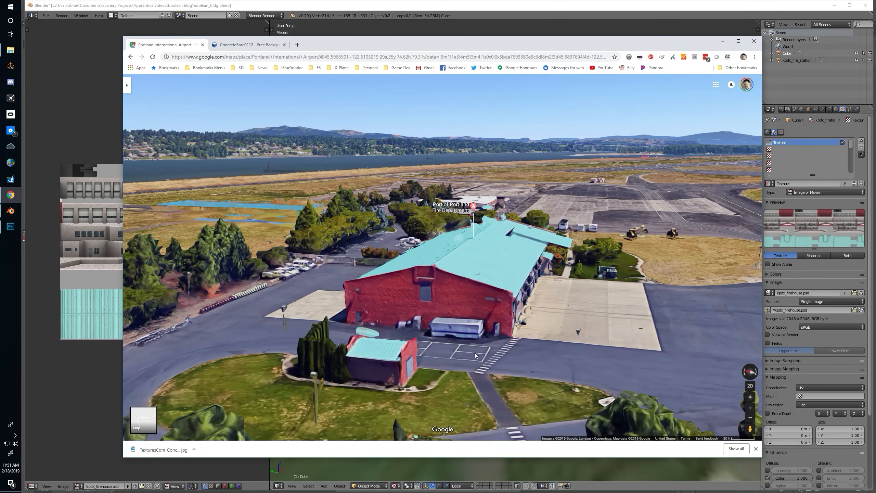
In Photoshop, shift both blue doors slightly inward from the red end wall's corners against the UV overlay, then hide it and save
key(alt+Tab)
key(Tab)
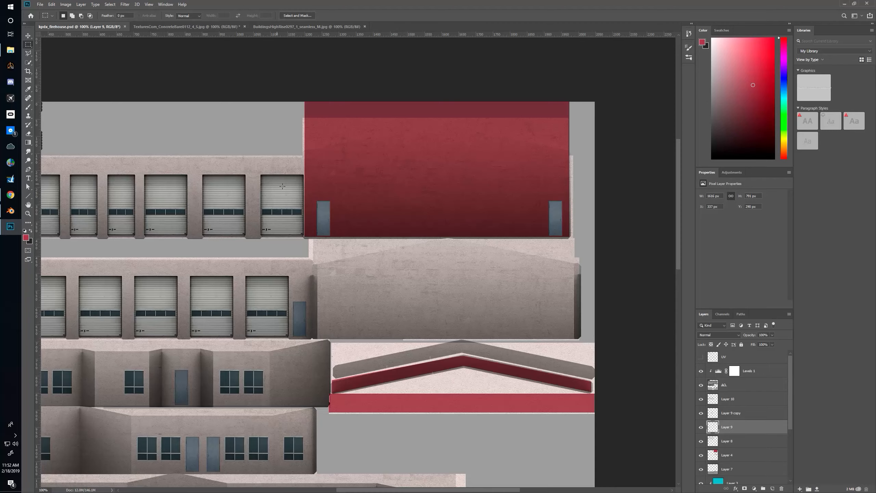
mouse_move(278, 185)
mouse_down()
mouse_move(382, 249)
mouse_move(363, 241)
mouse_up()
click(700, 356)
key(ctrl+d)
drag(537, 190, 595, 247)
drag(585, 245, 577, 247)
key(ctrl+d)
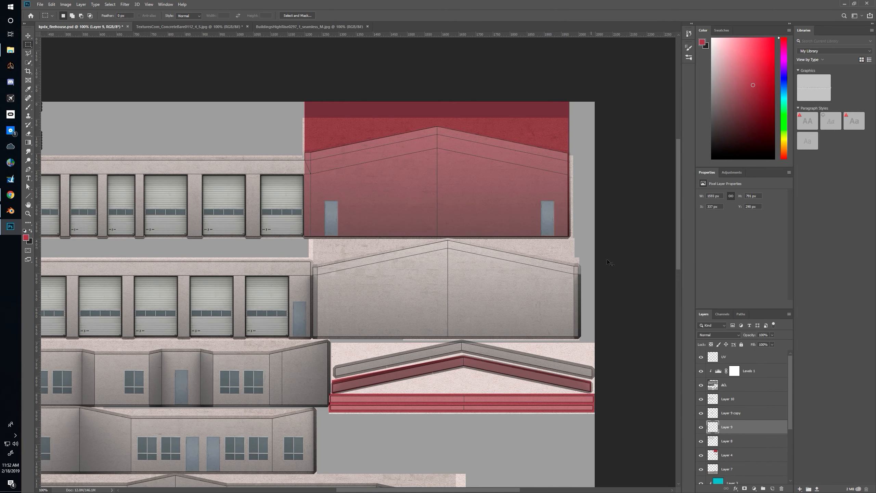
click(701, 357)
key(ctrl+s)
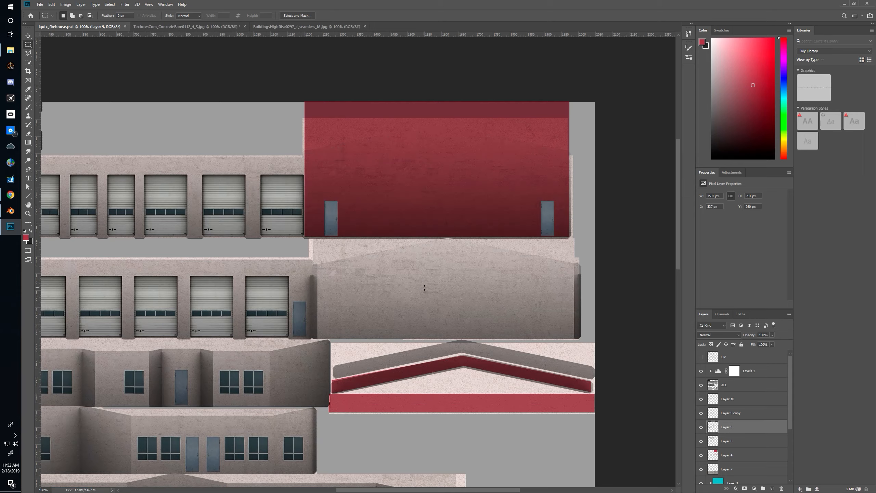
Reload the texture in Blender and inspect the repositioned doors on the red end wall
key(alt+Tab)
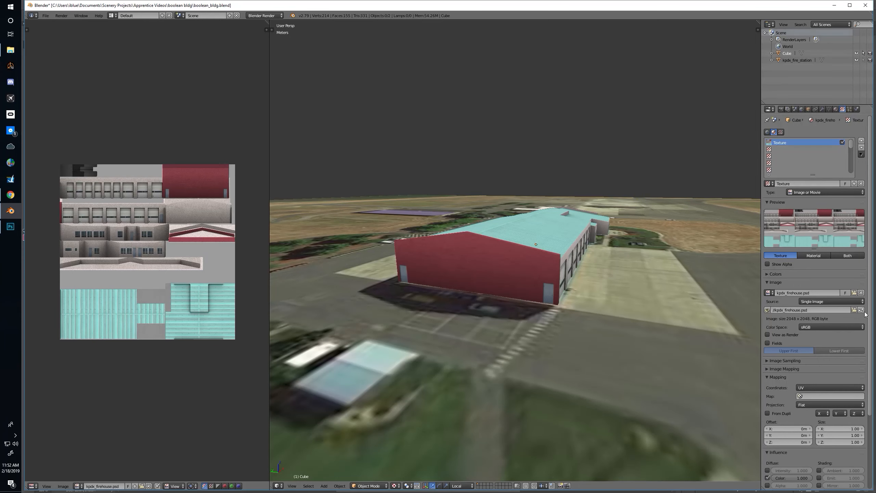
click(861, 310)
mouse_move(485, 358)
mouse_down()
mouse_move(501, 355)
mouse_move(453, 366)
mouse_move(487, 362)
mouse_up()
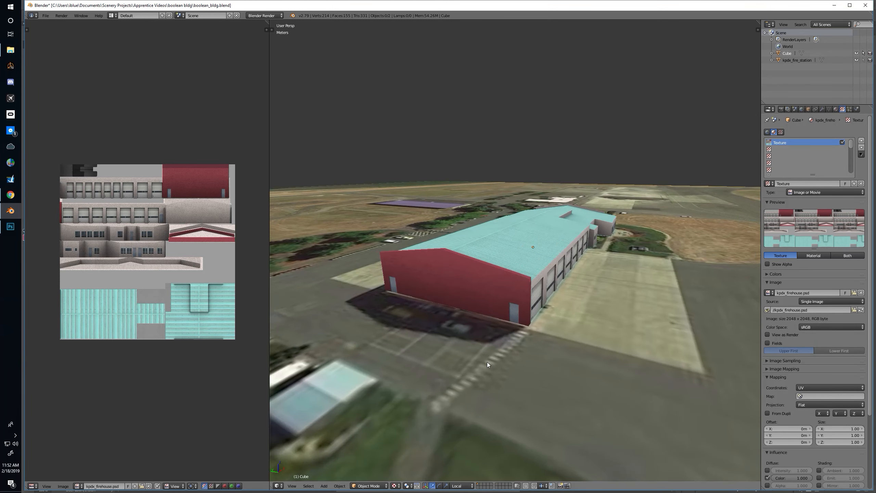
In Photoshop, open Vents0146_S.jpg from the texture library's misc folder
key(alt+Tab)
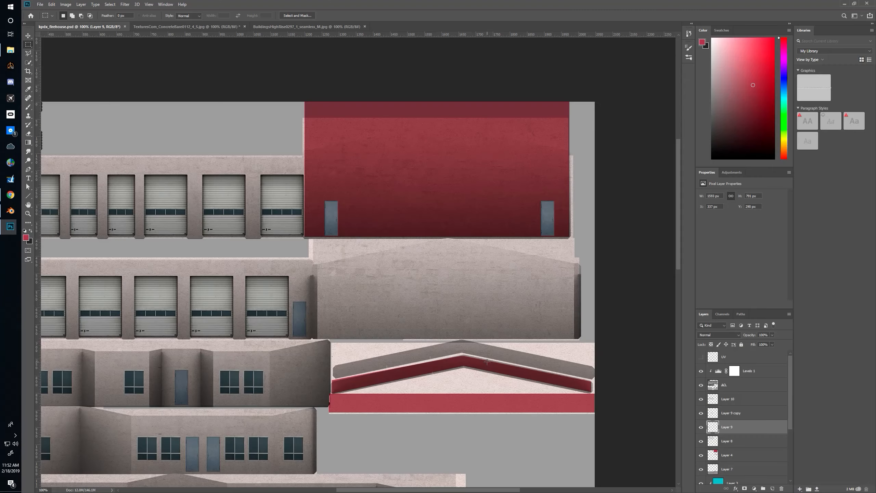
key(ctrl+o)
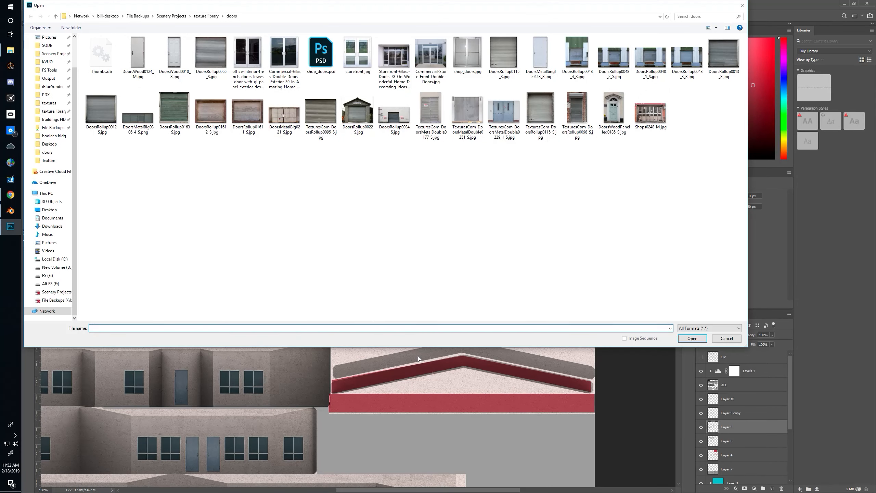
click(206, 16)
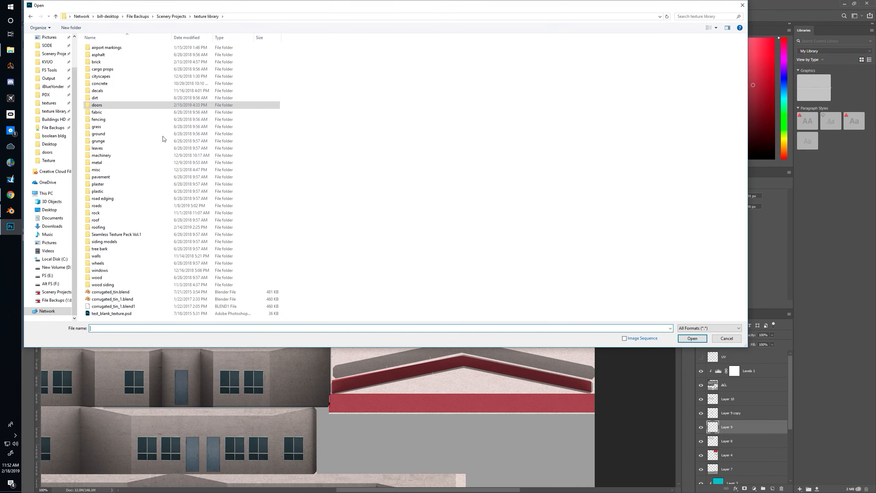
double_click(107, 169)
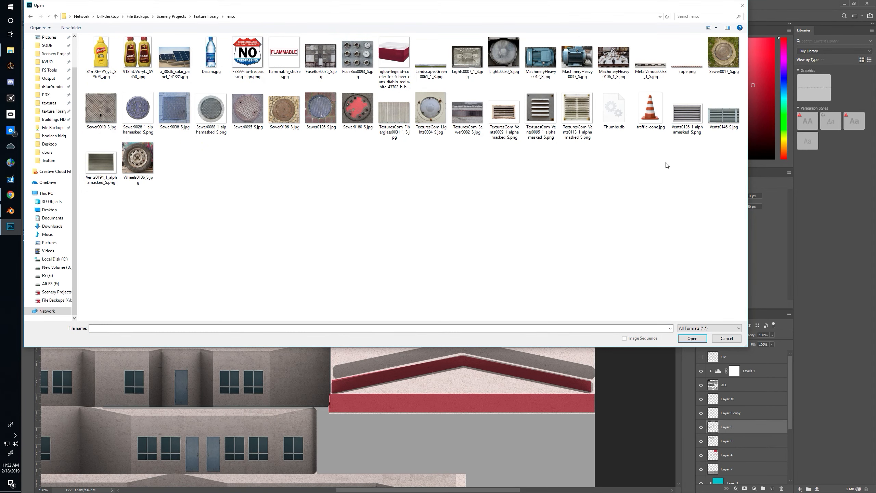
double_click(724, 118)
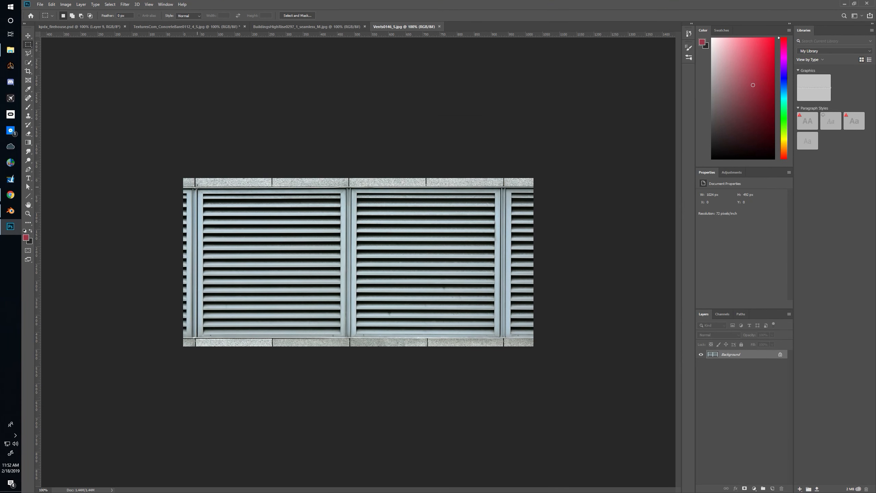
Copy one complete framed louvre panel, close the vent image and paste the panel into kpdx_firehouse.psd
drag(196, 187, 348, 339)
drag(348, 339, 348, 338)
key(ctrl+c)
key(ctrl+w)
key(ctrl+v)
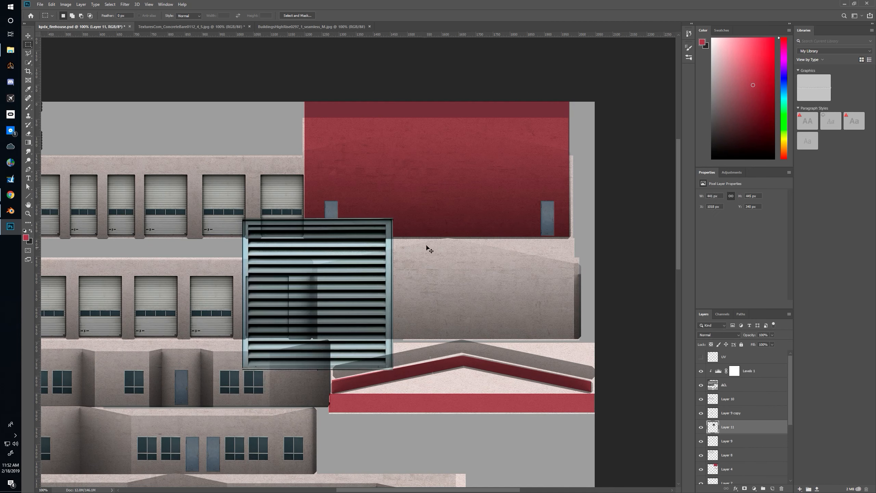
Move the pasted vent onto the red end wall and scale it down to about 62 by 79 px
drag(329, 287, 445, 192)
key(ctrl+t)
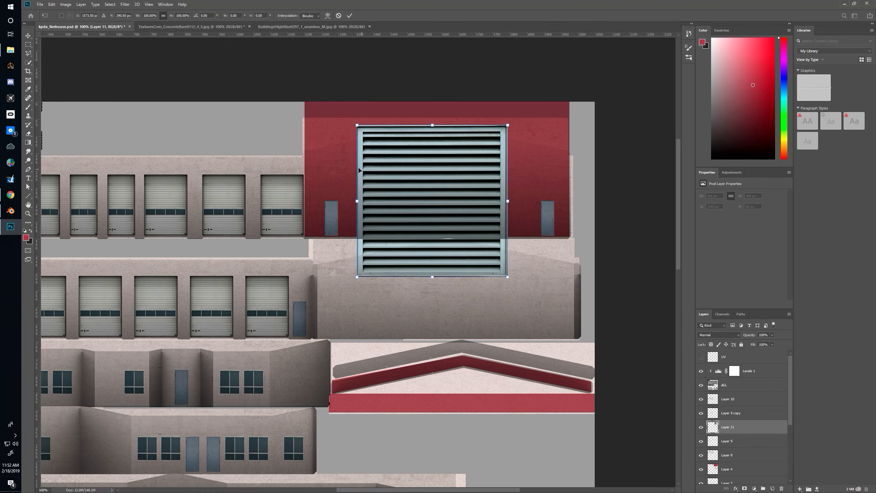
drag(358, 128, 435, 187)
key(Return)
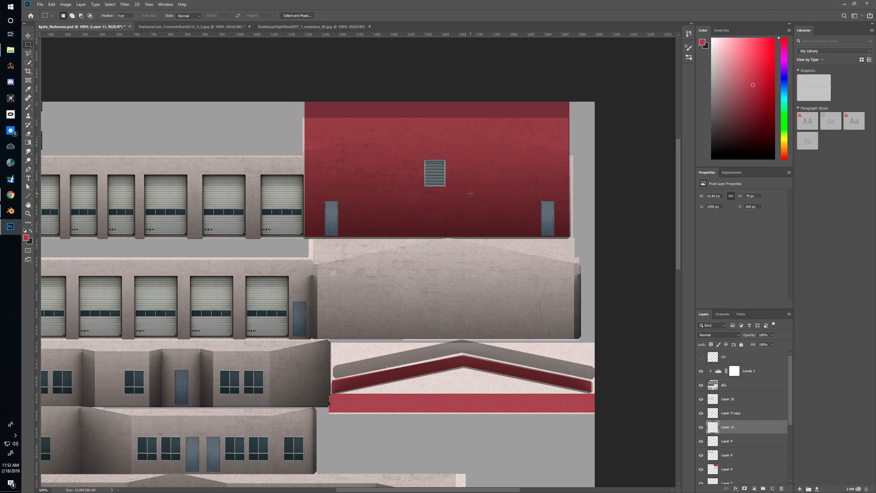
Show the UV overlay, centre the vent on the gable's midline and raise it towards the roof peak
click(700, 356)
key(ctrl+shift+Right)
key(ctrl+Left)
key(ctrl+Left)
key(ctrl+Left)
key(ctrl+shift+Up)
key(ctrl+shift+Up)
key(ctrl+shift+Up)
key(ctrl+shift+Up)
key(ctrl+shift+Up)
key(ctrl+shift+Up)
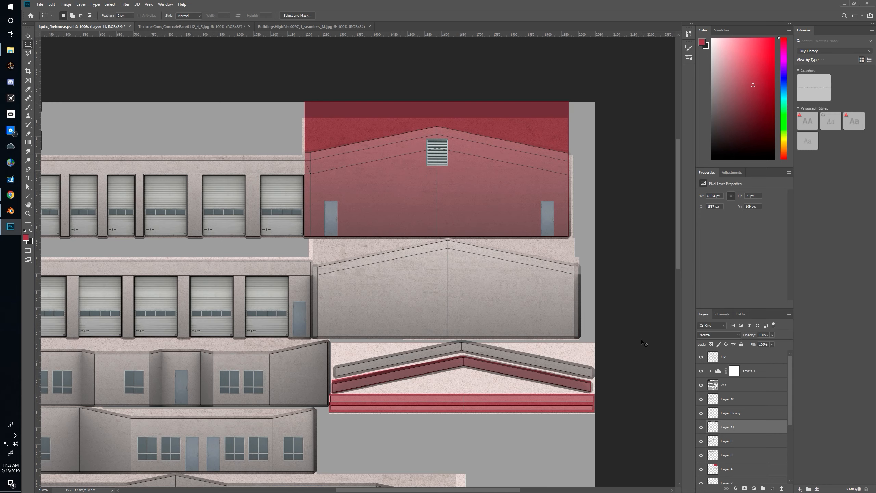
Check the height and proportions of the opening on the real red end wall in Google Maps
key(alt+Tab)
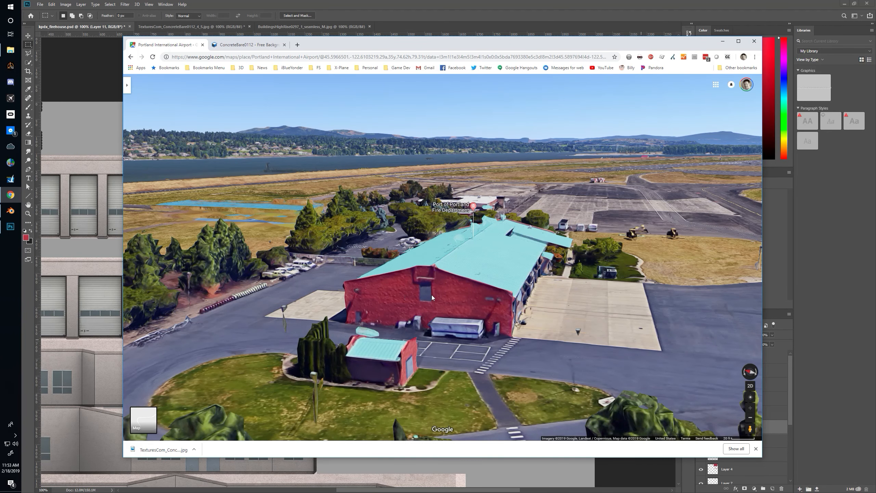
key(alt+Tab)
key(alt+Tab)
key(alt+Tab)
key(Tab)
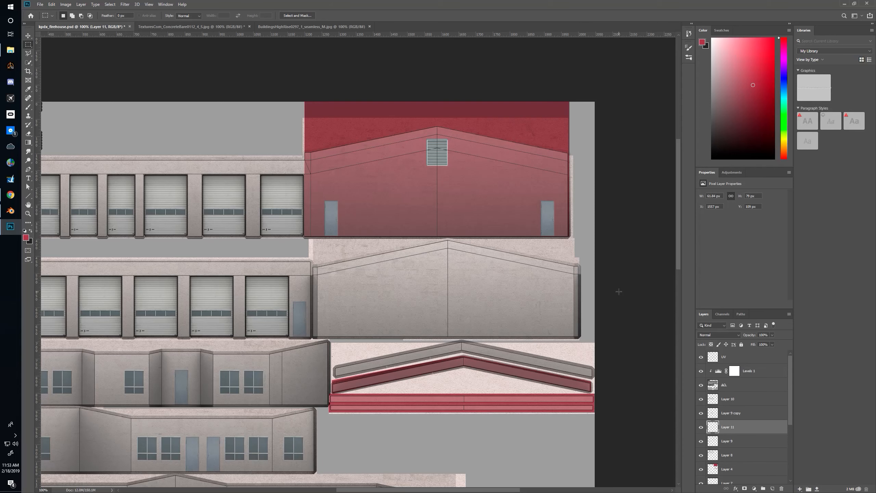
In Photoshop, lower the vent on the red end wall so it sits just below the roof trim lines
drag(463, 198, 458, 212)
key(Up)
key(Up)
key(Up)
key(Up)
key(Up)
key(Up)
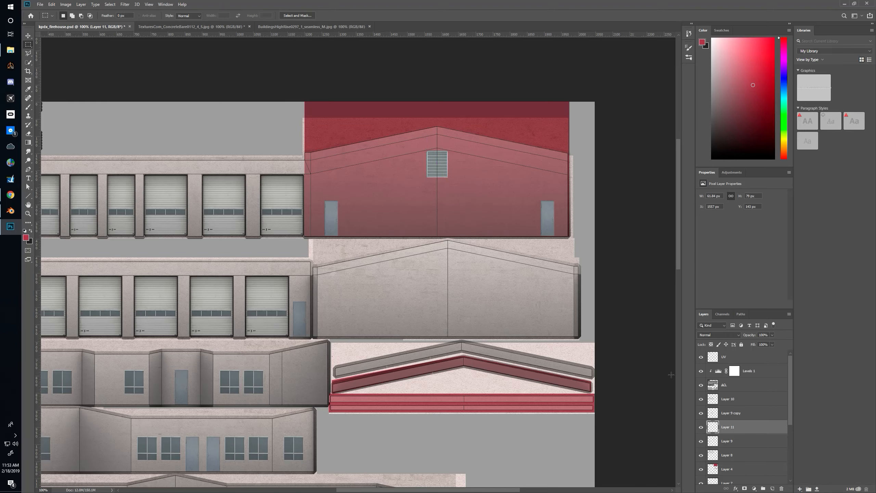
Hide the UV overlay, desaturate the vent with Hue/Saturation, reapply the last filter and save
click(700, 357)
key(ctrl+s)
key(ctrl+u)
drag(580, 185, 559, 183)
click(656, 131)
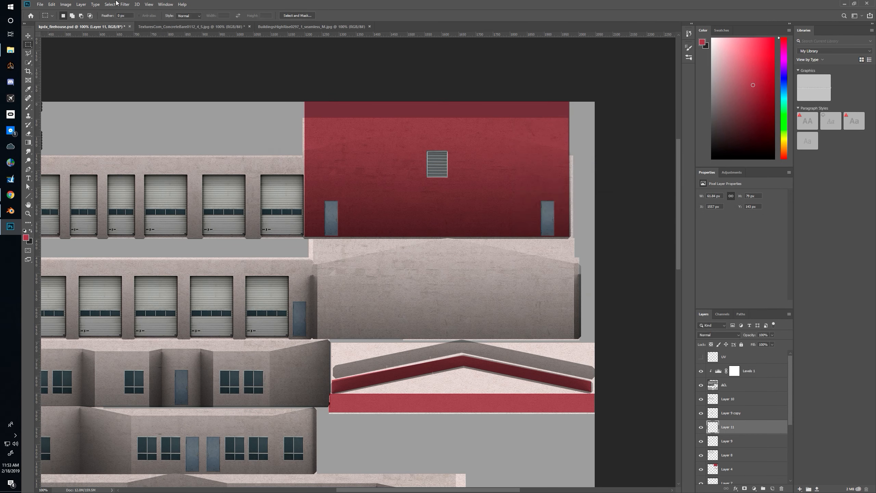
click(125, 6)
click(128, 12)
key(ctrl+s)
Reload the texture in Blender and compare the vent on the red end wall with Google Maps
key(alt+Tab)
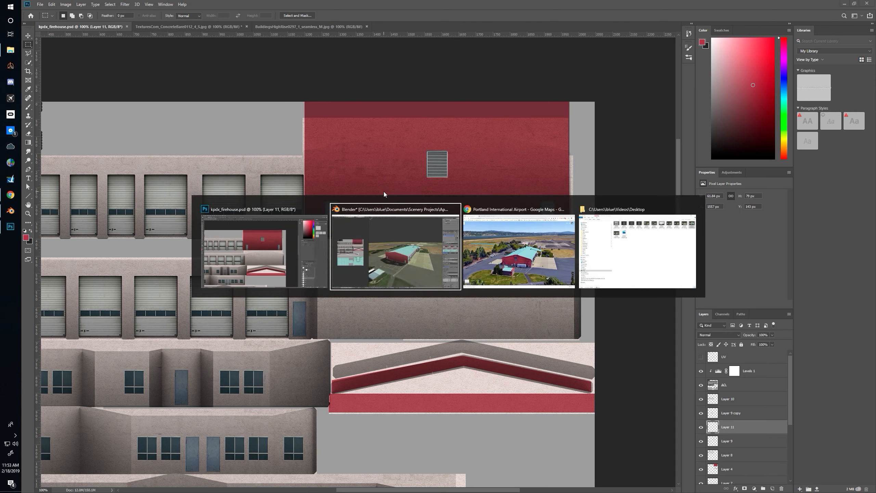
click(861, 310)
drag(523, 297, 526, 291)
key(alt+Tab)
key(alt+Tab)
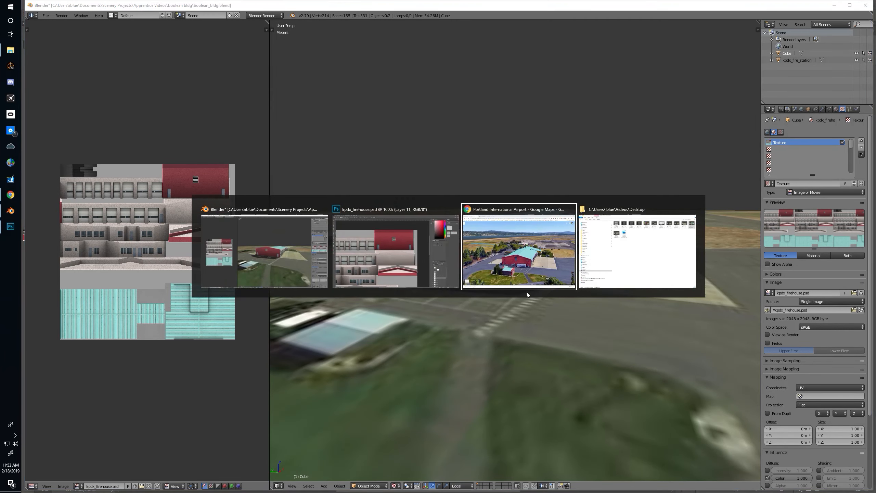
In Photoshop, lengthen the vent to 92 px high by shifting its lower part downward, then save
key(alt+Tab)
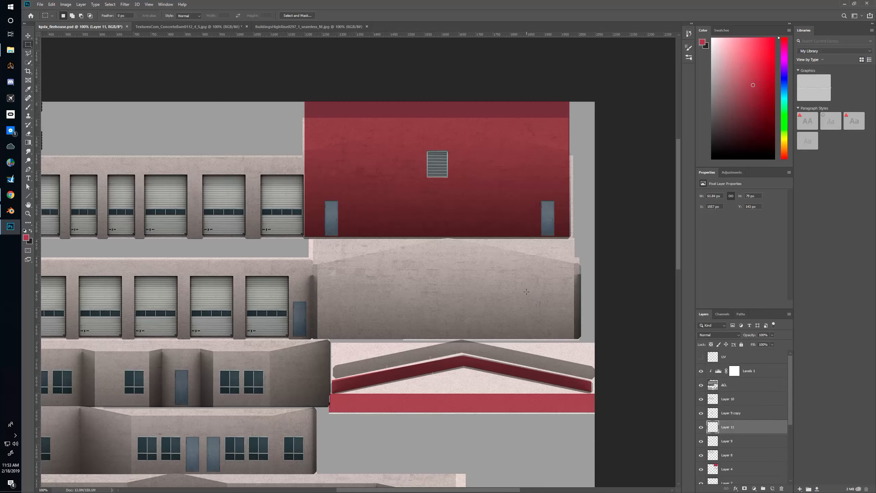
drag(423, 165, 459, 185)
drag(452, 185, 443, 192)
key(ctrl+d)
key(Up)
key(Up)
key(Up)
key(ctrl+s)
Reload the texture in Blender and examine the lengthened vent's proportions from the red end of the building
key(alt+Tab)
key(alt+Tab)
key(alt+Tab)
key(alt+Tab)
key(alt+Tab)
key(alt+Tab)
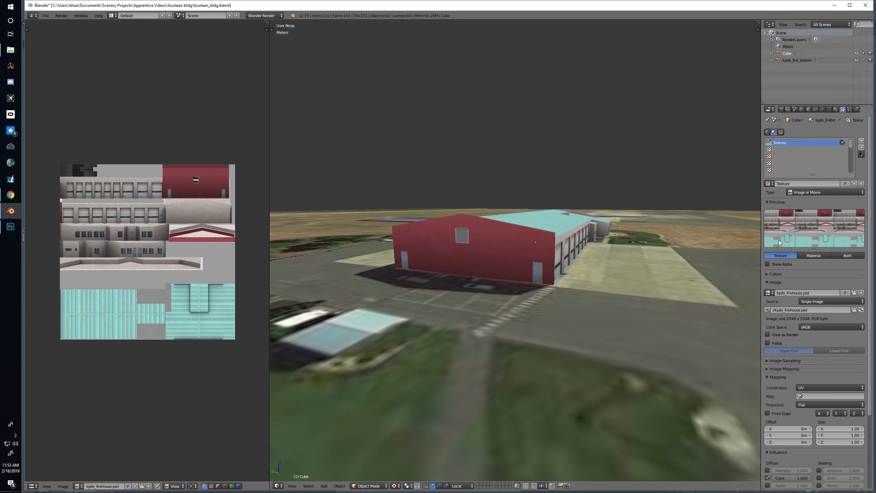
click(861, 310)
drag(599, 284, 484, 301)
key(alt+Tab)
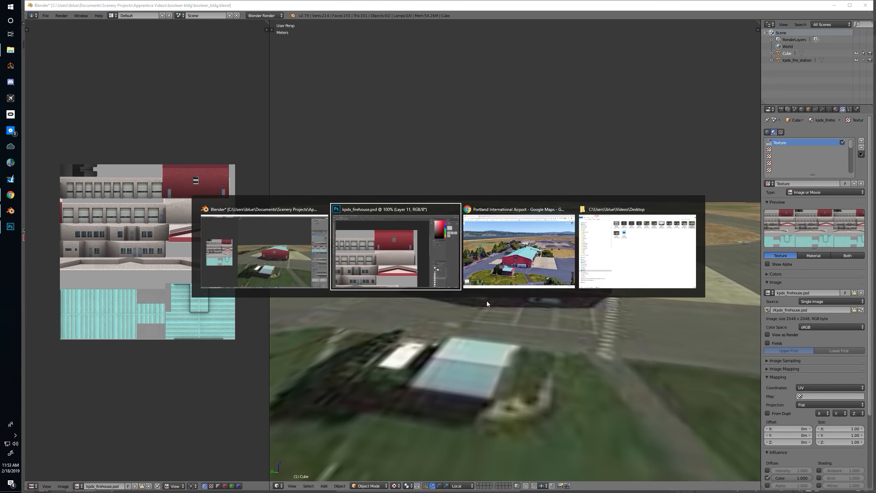
key(alt+Tab)
In Photoshop, narrow the vent symmetrically to about 48 px wide and save
key(alt+Tab)
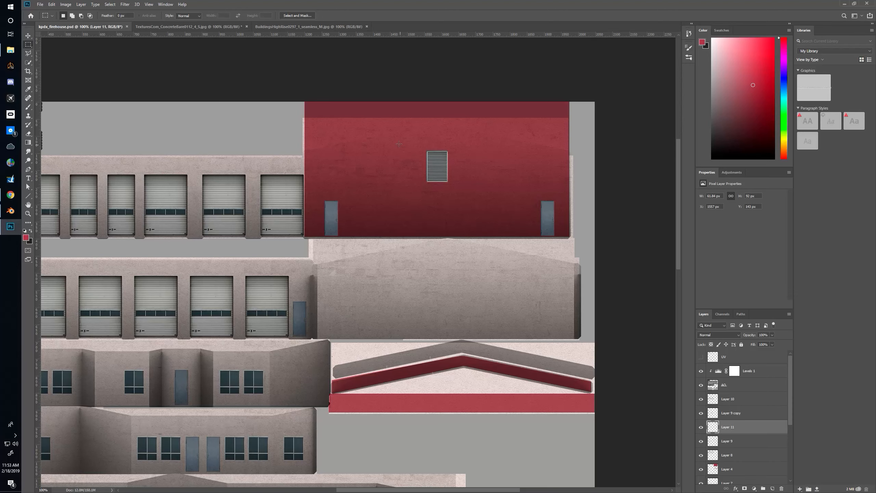
drag(399, 145, 460, 198)
key(ctrl+t)
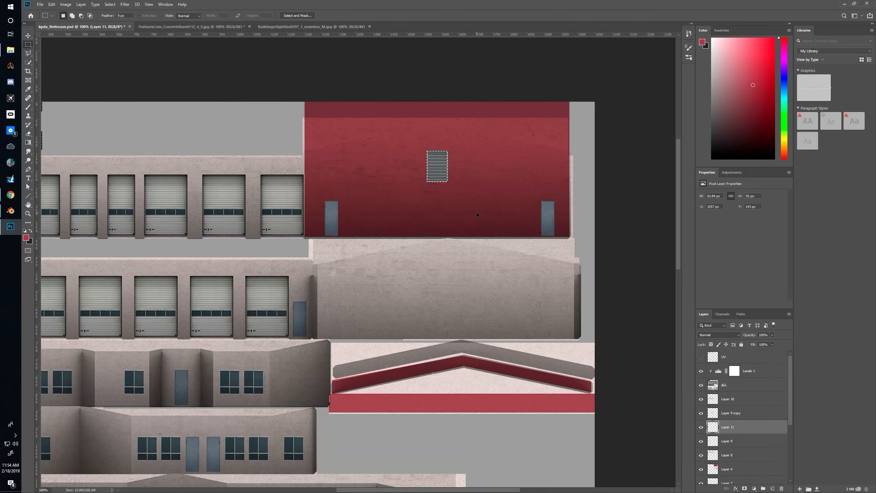
drag(447, 166, 444, 167)
key(Return)
key(ctrl+s)
View the narrowed vent on the model in Blender and compare it with the building in Google Maps
key(alt+Tab)
key(alt+Tab)
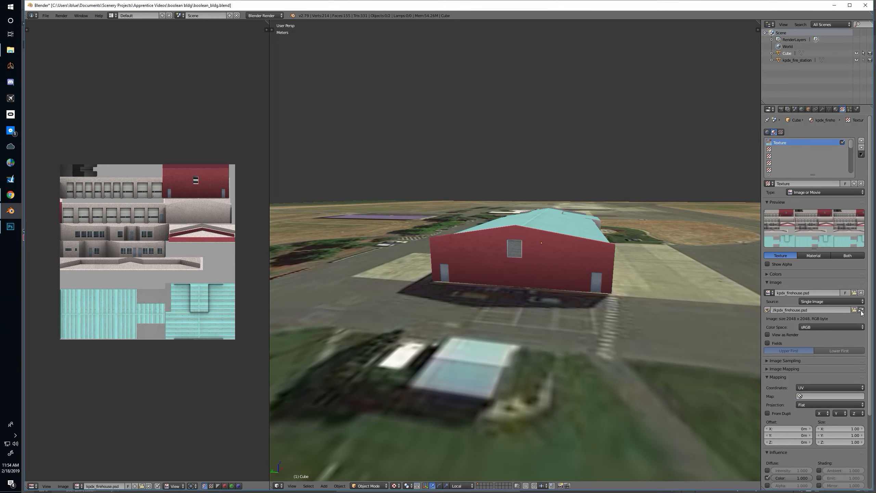
drag(614, 301, 576, 306)
key(alt+Tab)
key(Tab)
In Photoshop, set the vent layer's opacity to 80% and save the texture
key(alt+Tab)
key(Tab)
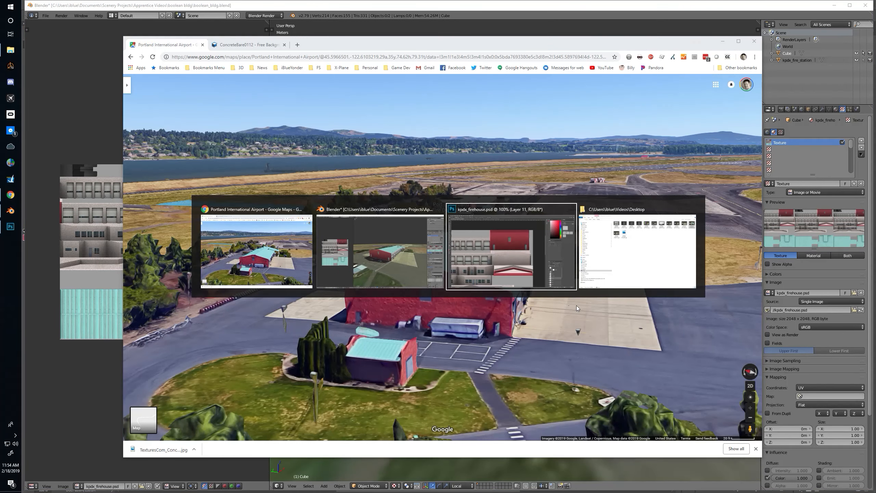
scroll(767, 336, down, 10)
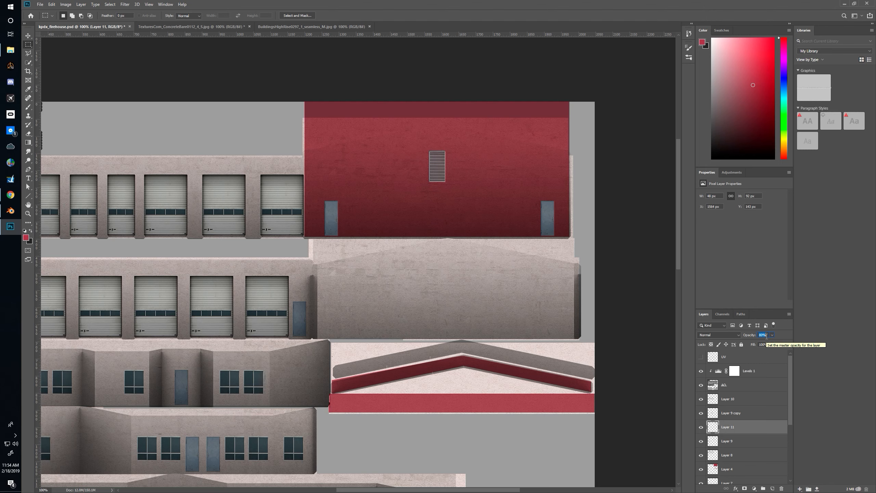
key(ctrl+s)
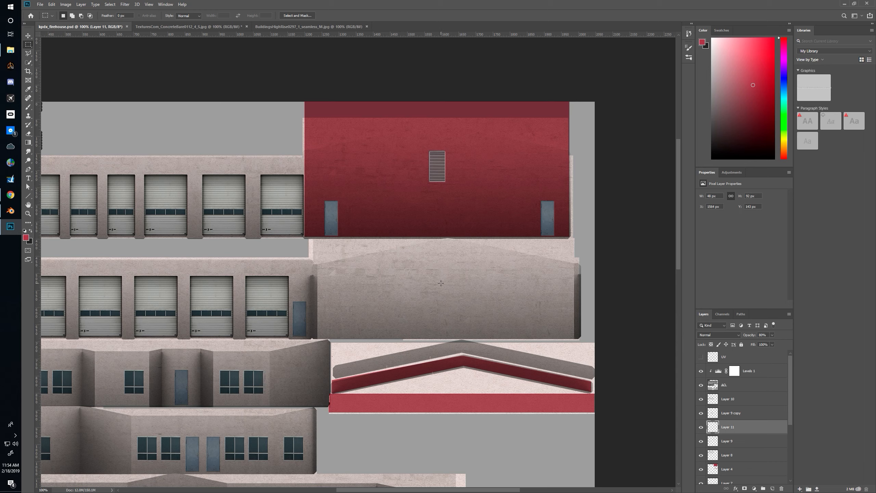
Reload the texture in Blender and inspect the red end wall and garage side of the fire station
key(alt+Tab)
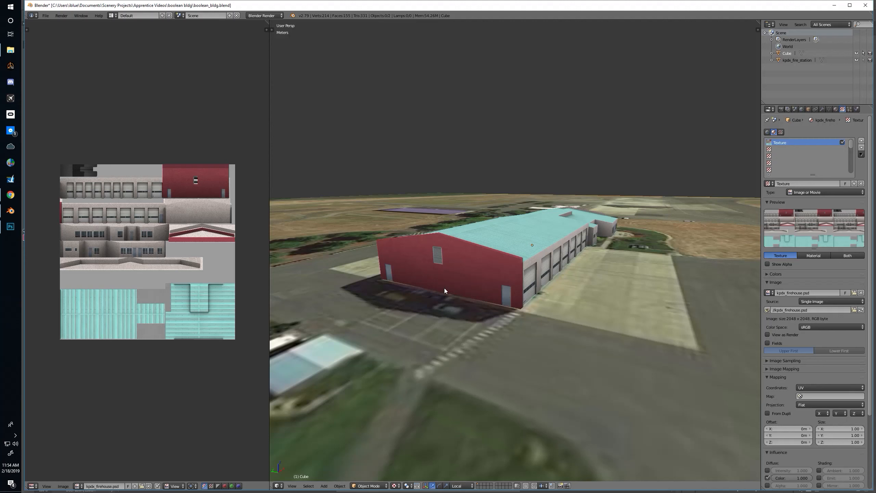
click(860, 310)
drag(486, 298, 491, 275)
scroll(489, 293, up, 2)
scroll(500, 273, down, 2)
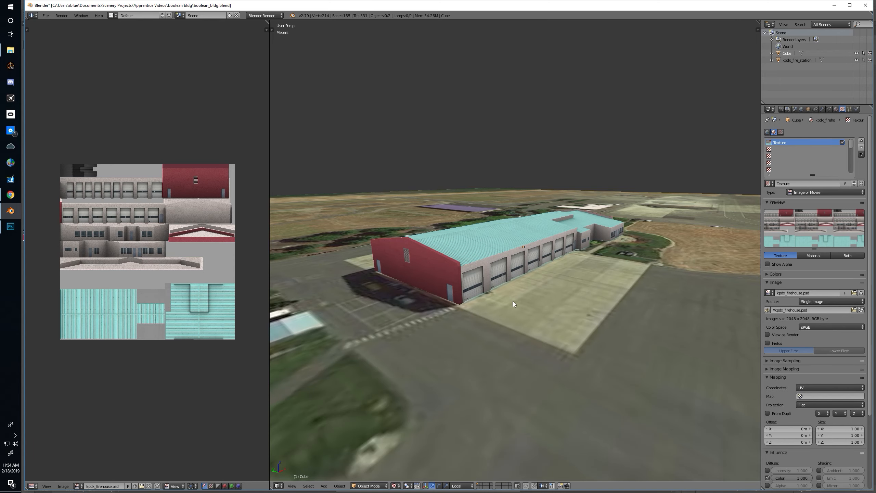
drag(523, 297, 451, 268)
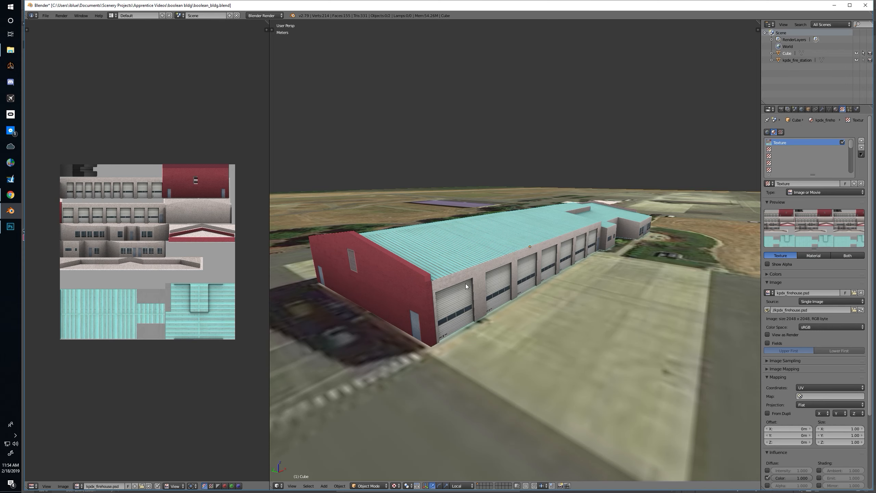
Switch to Photoshop, select the concrete wall texture layer, Layer 1, and show the UV layout layer as a guide
key(alt+Tab)
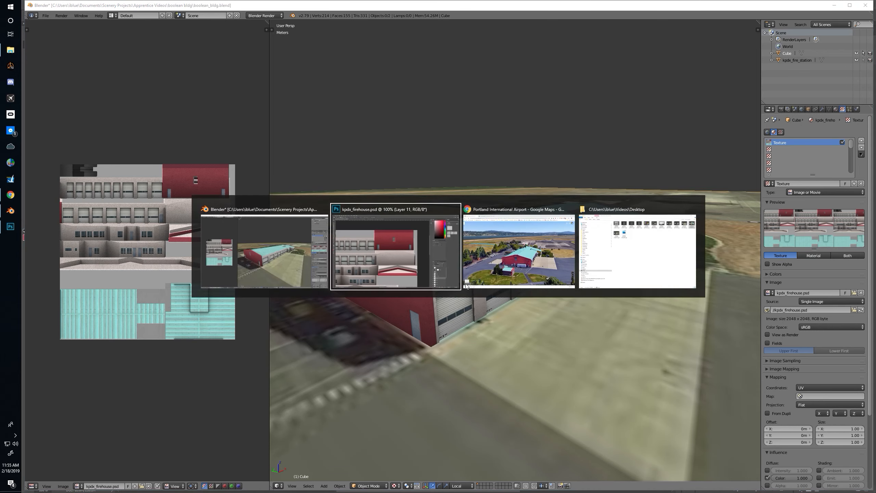
drag(237, 271, 615, 234)
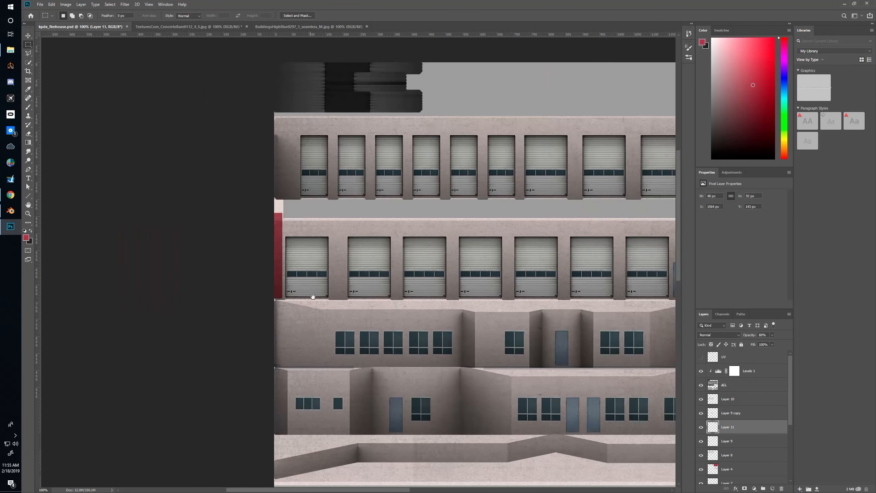
scroll(749, 424, down, 3)
scroll(749, 424, down, 1)
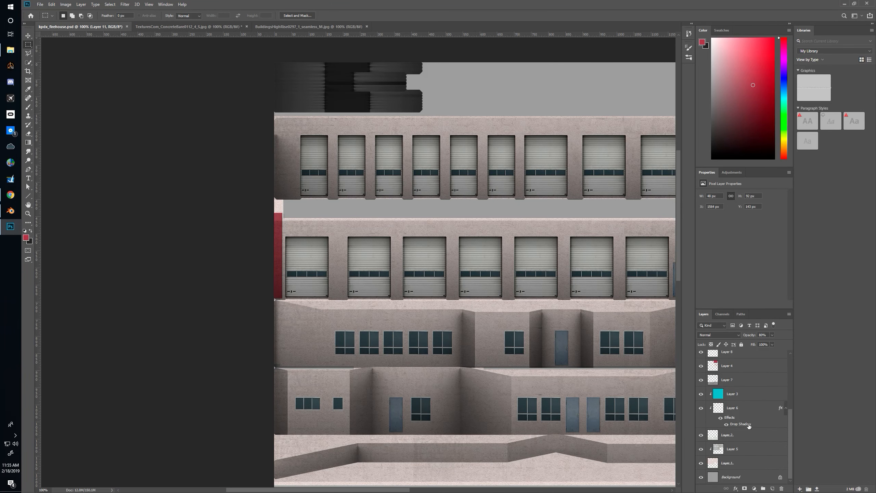
click(709, 464)
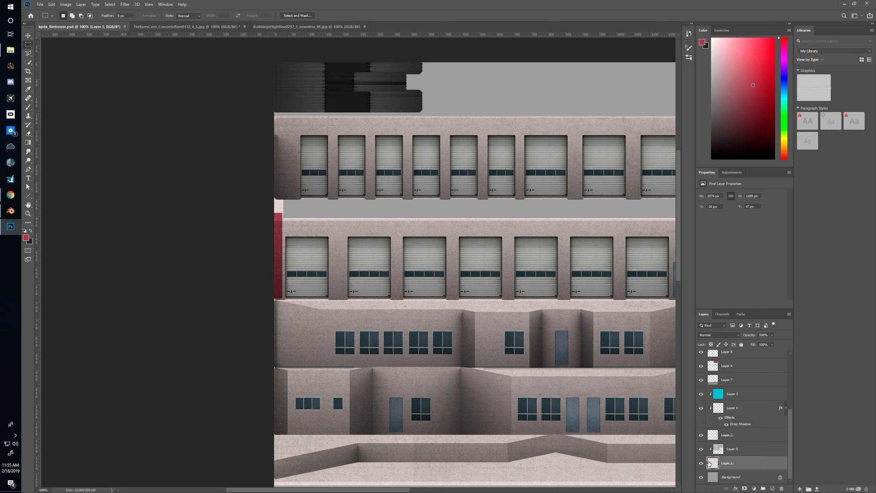
click(701, 463)
click(701, 463)
scroll(709, 362, up, 5)
click(701, 358)
scroll(734, 461, down, 5)
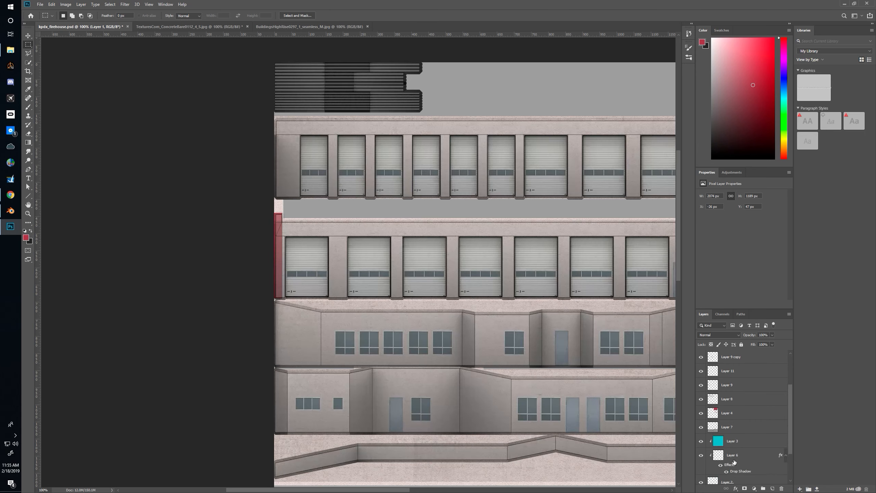
Delete the excess concrete strip above the lower garage-door wall, stopping at its UV top edge, and clear the selection
drag(320, 222, 308, 242)
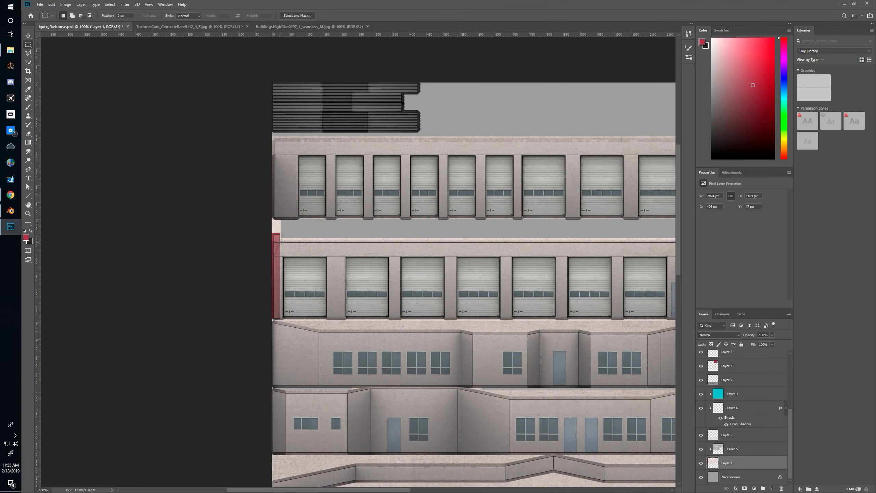
drag(280, 242, 504, 229)
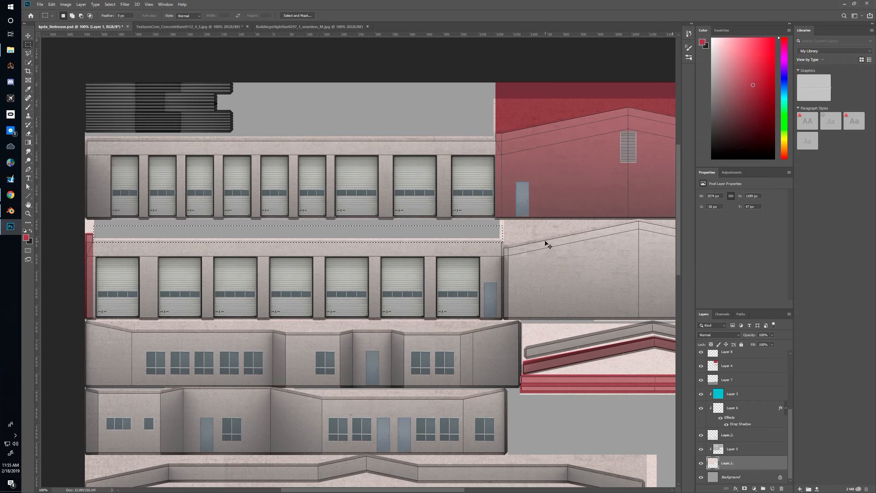
key(ctrl+plus)
key(ctrl+plus)
key(Up)
key(Up)
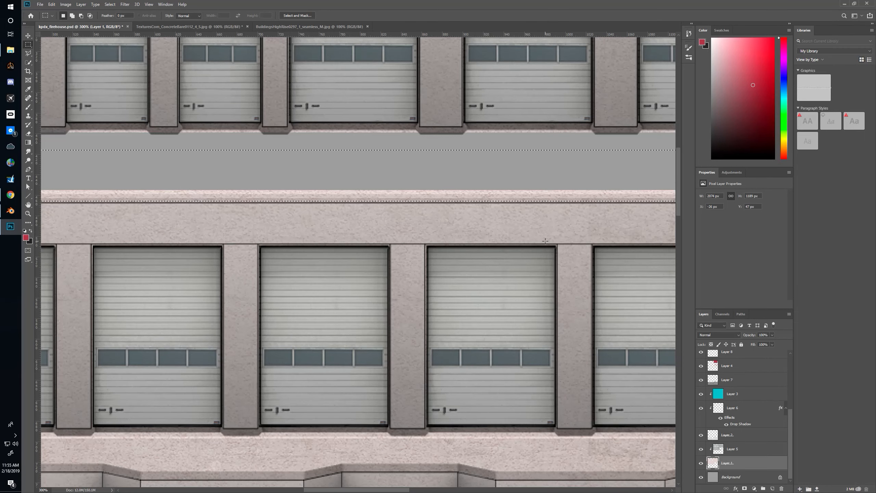
key(Delete)
key(ctrl+d)
Select the excess concrete strip along the top of the upper garage-door wall, up to the red end wall
drag(156, 267, 428, 272)
drag(307, 246, 329, 295)
drag(317, 226, 283, 370)
drag(289, 260, 266, 326)
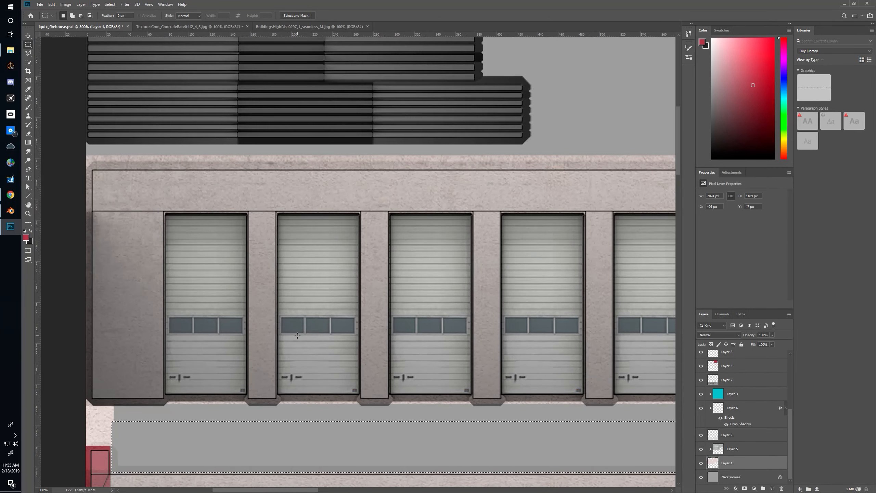
drag(87, 151, 483, 169)
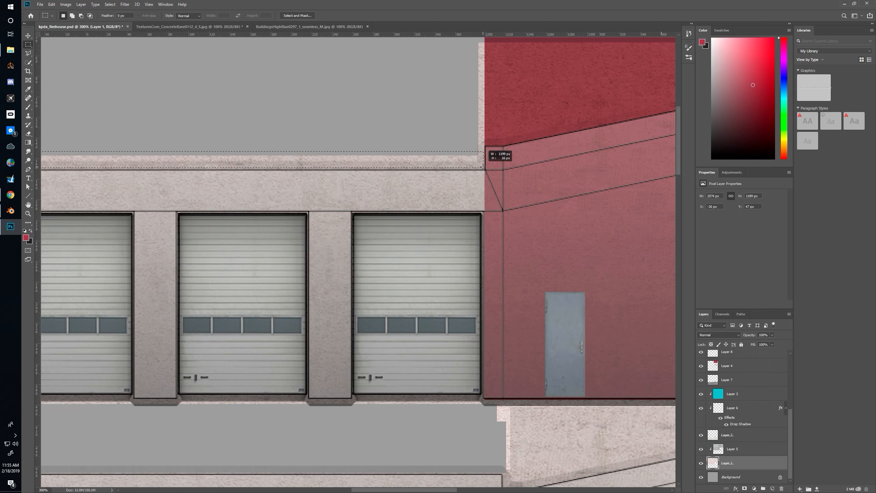
Cut out the concrete directly above the first flat section of the narrow parapet strip beneath the office walls
drag(486, 159, 521, 62)
drag(270, 325, 309, 139)
drag(532, 277, 238, 246)
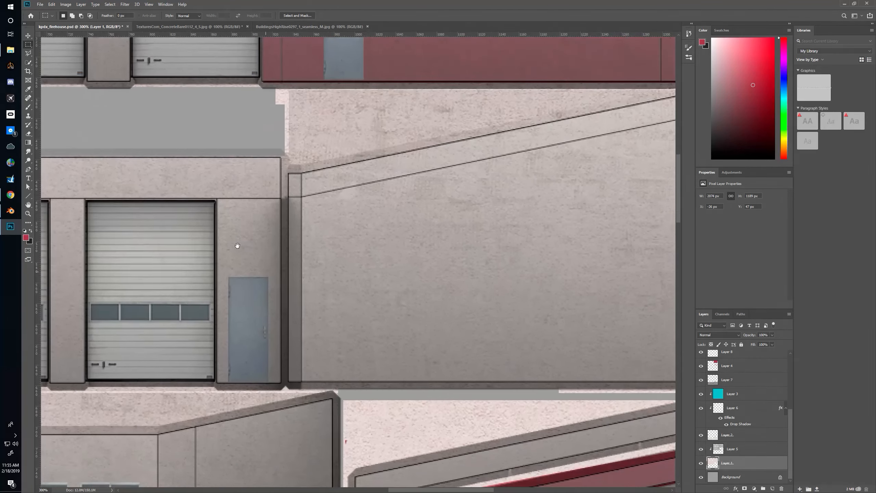
drag(383, 243, 369, 154)
drag(238, 406, 617, 204)
drag(217, 326, 428, 165)
drag(386, 246, 28, 313)
drag(672, 174, 523, 170)
drag(324, 305, 585, 153)
drag(266, 317, 612, 294)
drag(389, 283, 430, 284)
drag(51, 273, 318, 265)
drag(189, 274, 639, 249)
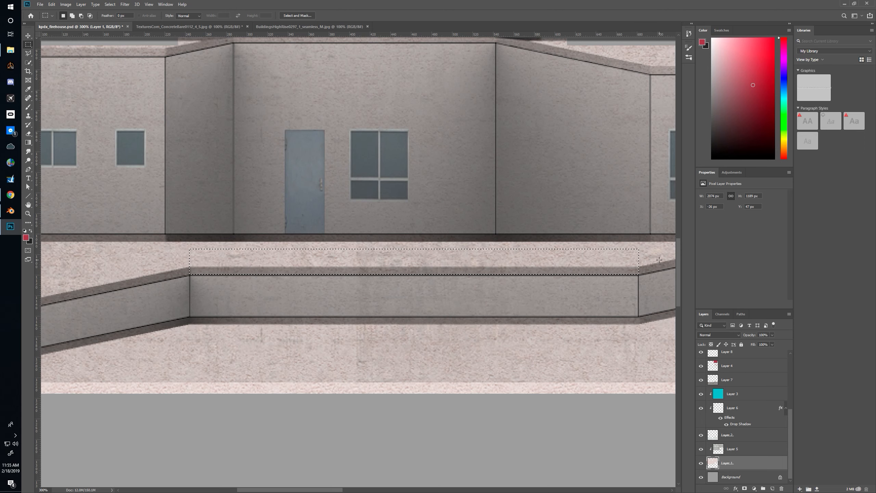
key(ctrl+x)
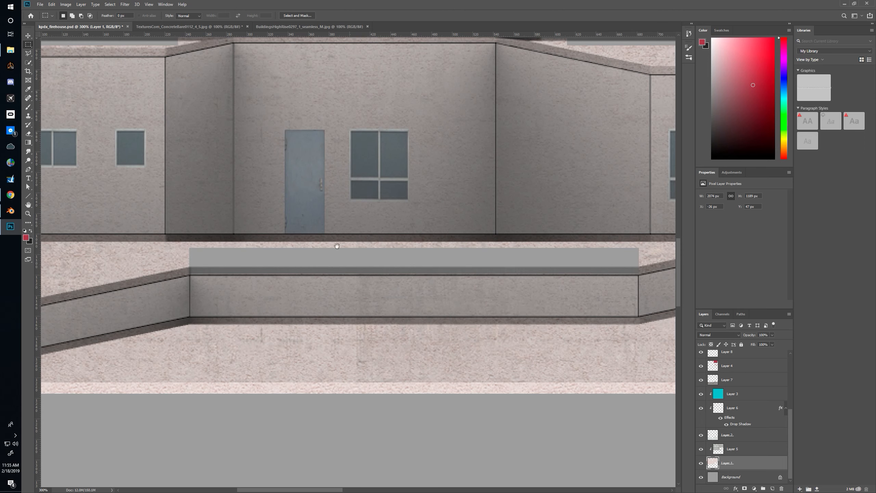
drag(144, 304, 456, 274)
key(l)
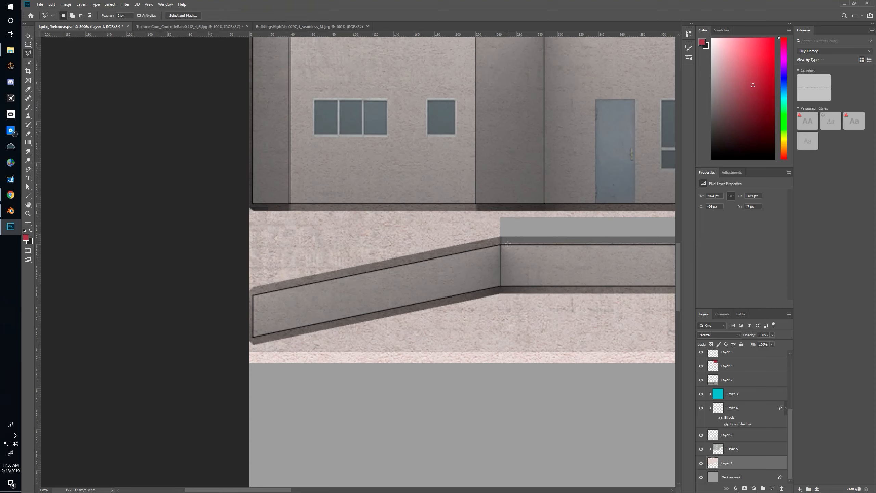
click(488, 248)
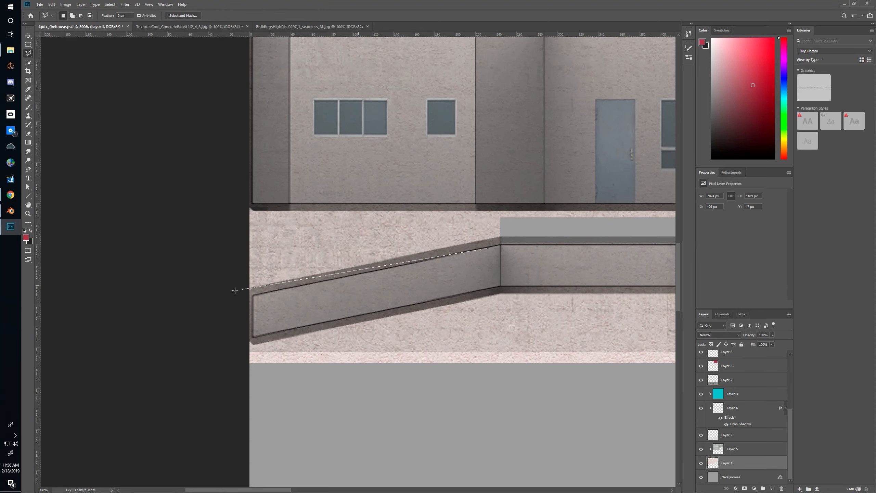
click(220, 303)
click(248, 265)
double_click(533, 224)
key(ctrl+d)
Delete the concrete above the parapet strip's sloped left end using a Polygonal Lasso selection, and deselect
click(501, 242)
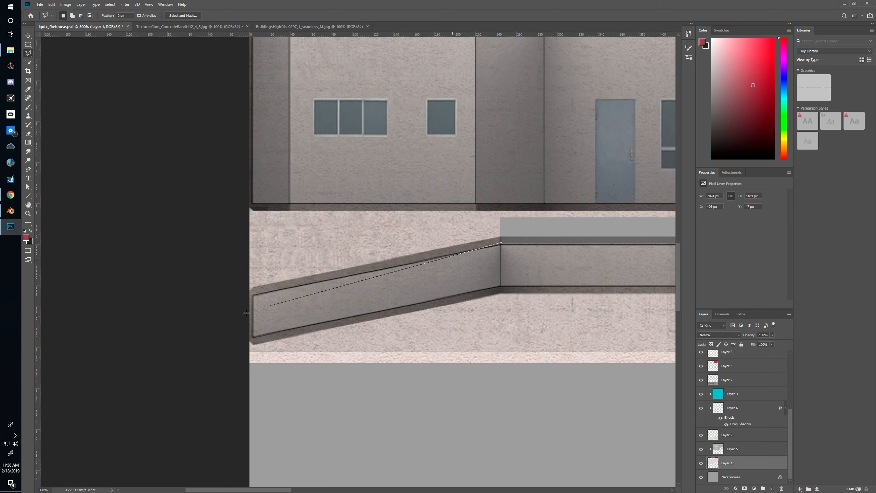
click(216, 300)
click(236, 214)
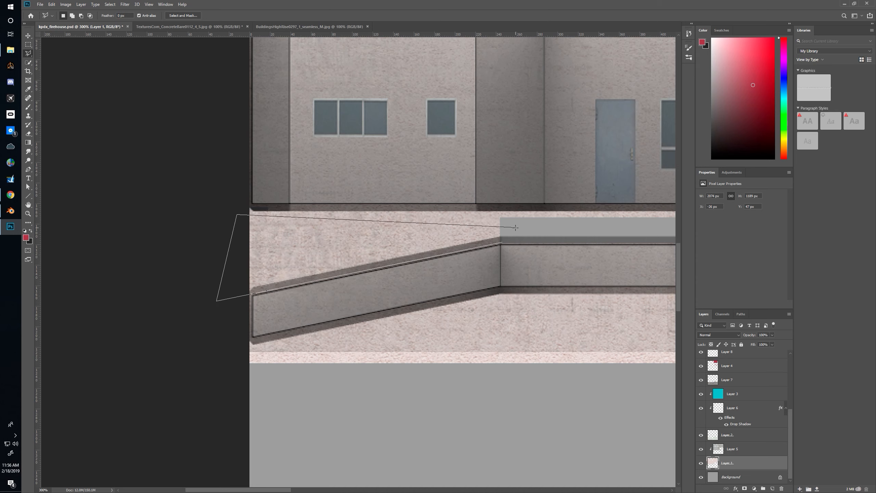
double_click(515, 228)
key(Delete)
key(ctrl+d)
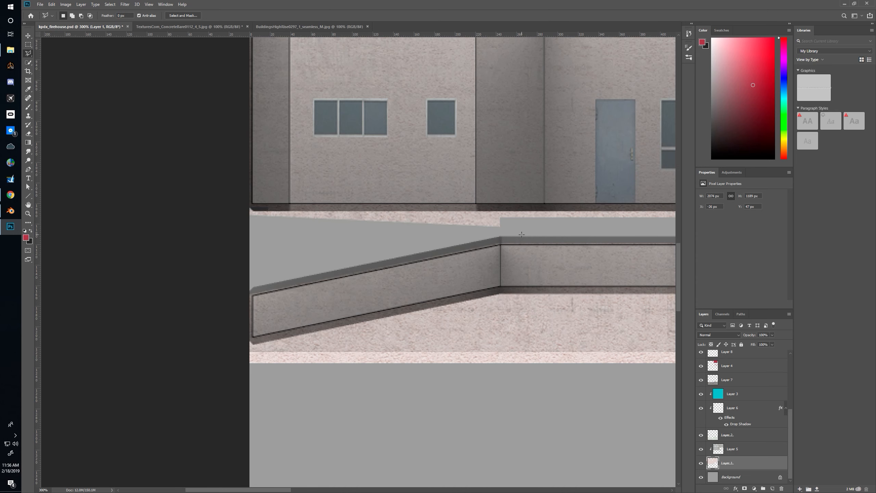
Delete the concrete above the parapet strip's second flat section and above its sloped right end
drag(549, 273, 121, 275)
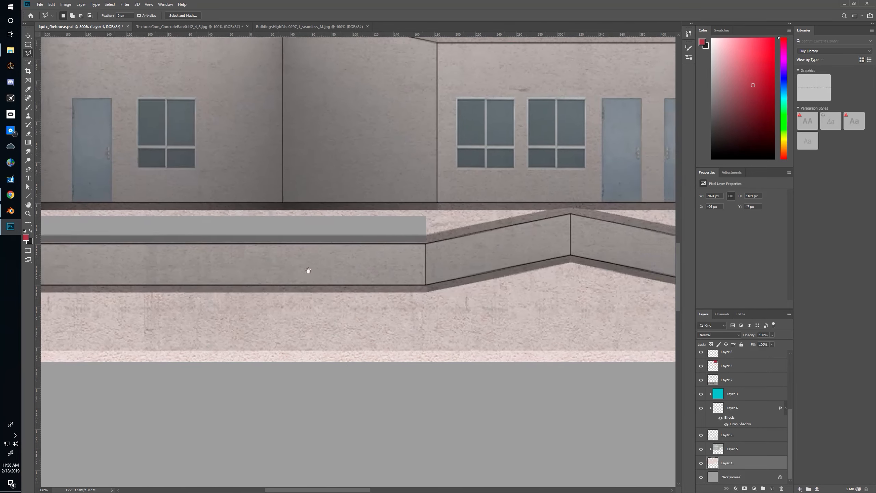
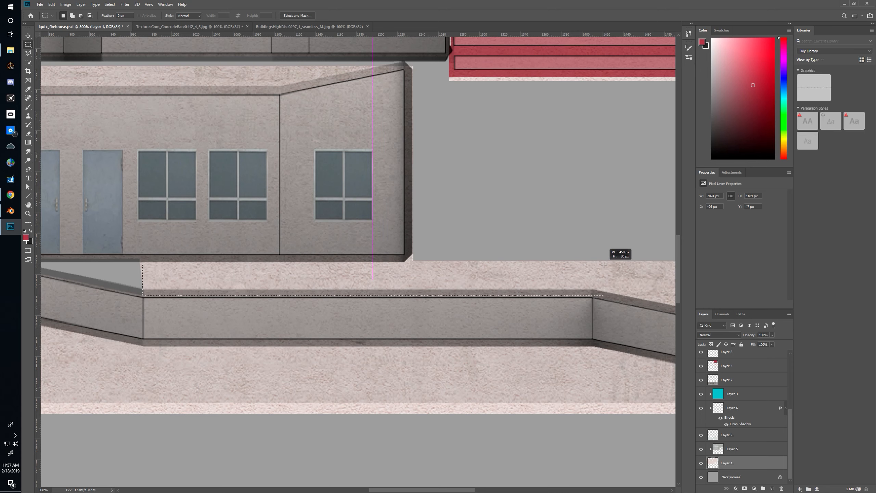
key(Delete)
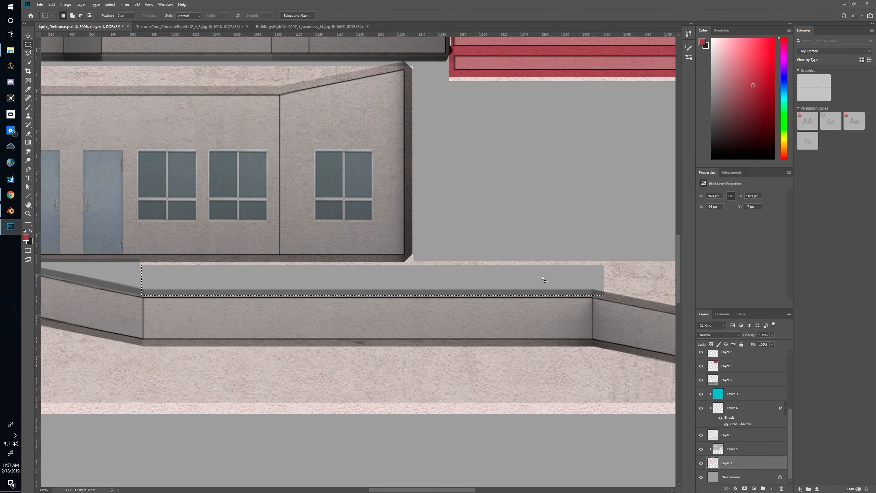
drag(563, 264, 147, 234)
key(l)
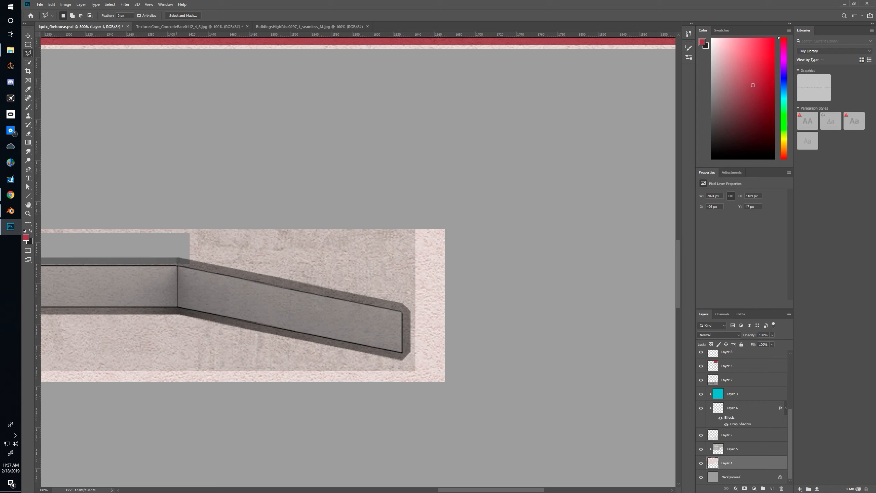
click(426, 313)
click(433, 273)
double_click(172, 252)
key(Delete)
key(ctrl+d)
Remove the concrete strip above the lower office wall section that holds the small windows
mouse_move(175, 255)
mouse_down()
mouse_move(412, 266)
mouse_move(385, 405)
mouse_move(471, 313)
mouse_move(526, 313)
mouse_up()
drag(163, 308, 557, 352)
drag(227, 348, 448, 336)
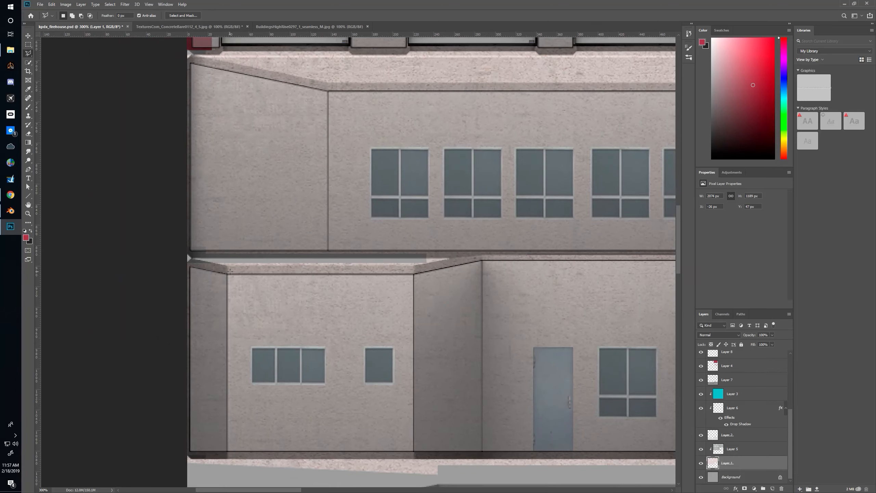
key(m)
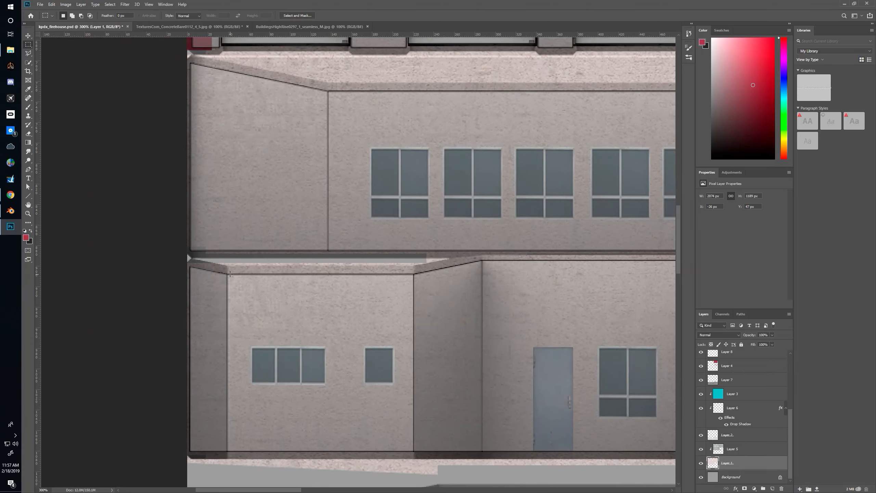
drag(226, 272, 413, 258)
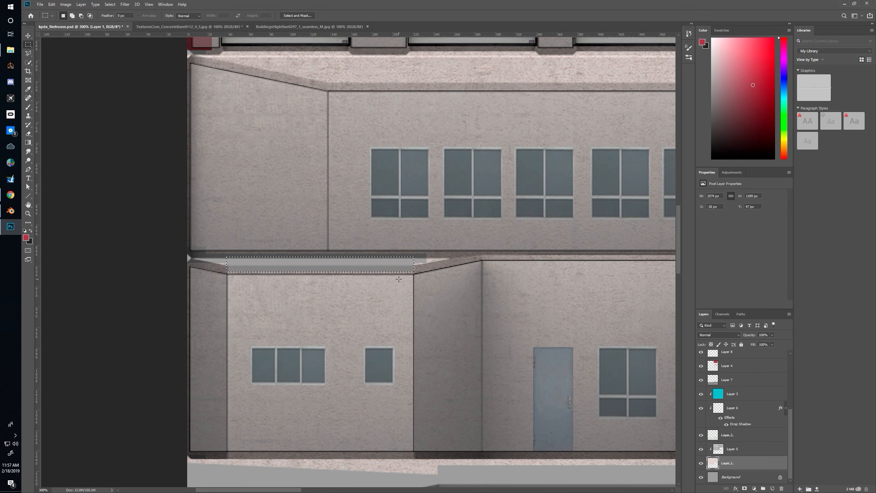
Delete the concrete above the lower office wall section with the single door and window, and deselect
drag(399, 279, 144, 292)
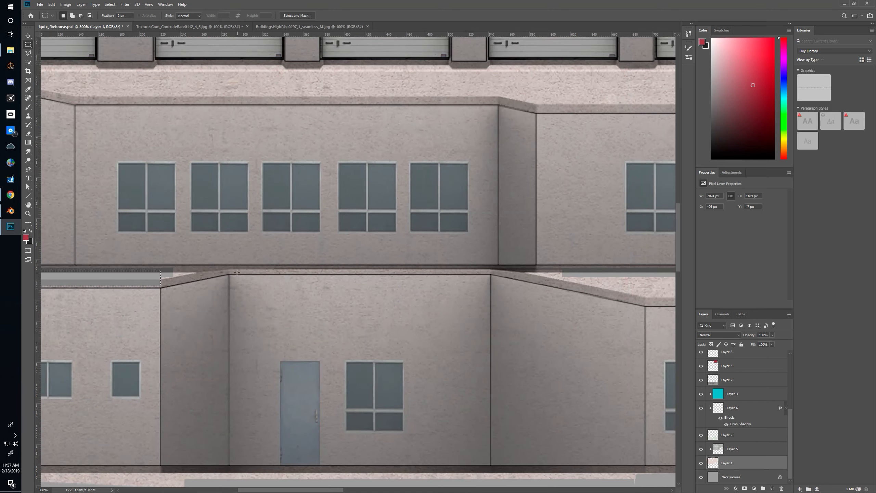
drag(228, 274, 497, 273)
drag(192, 220, 561, 265)
key(Delete)
key(ctrl+d)
Cut the concrete above the sloped, windowless section of the lower office wall using a Polygonal Lasso selection
drag(491, 324, 217, 309)
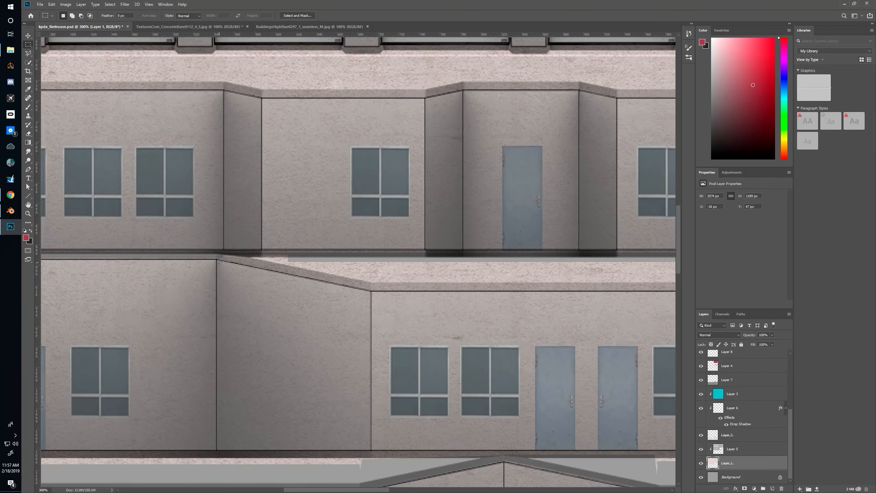
key(l)
click(216, 258)
click(371, 289)
click(365, 260)
click(217, 257)
key(ctrl+x)
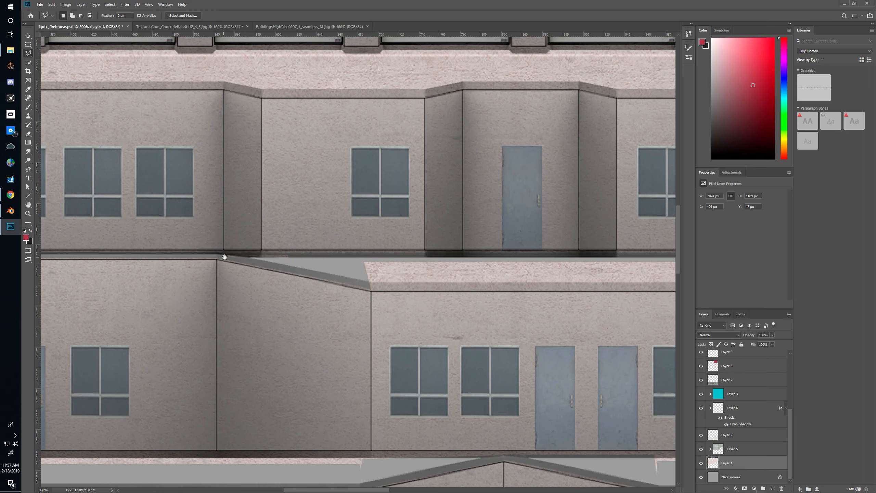
Cut the concrete strip above the lower office wall section with two doors, including the leftover sliver at its left corner
drag(224, 256, 38, 288)
key(m)
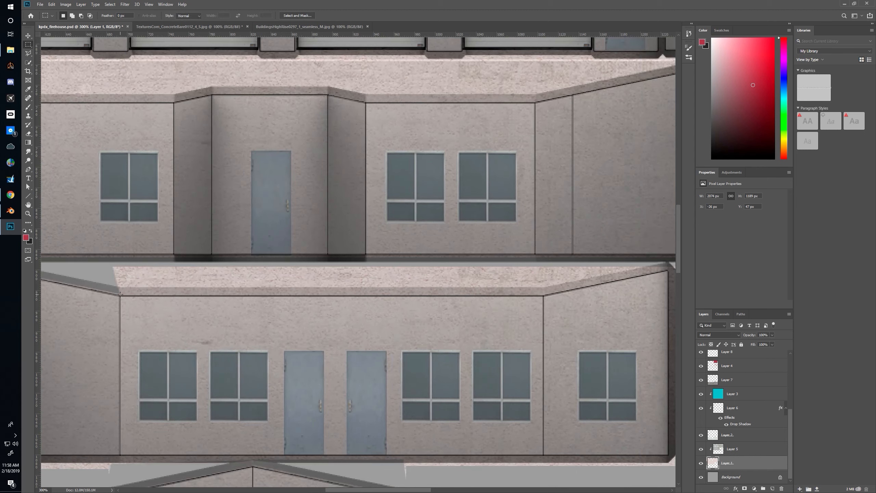
drag(120, 295, 543, 262)
key(Left)
key(ctrl+x)
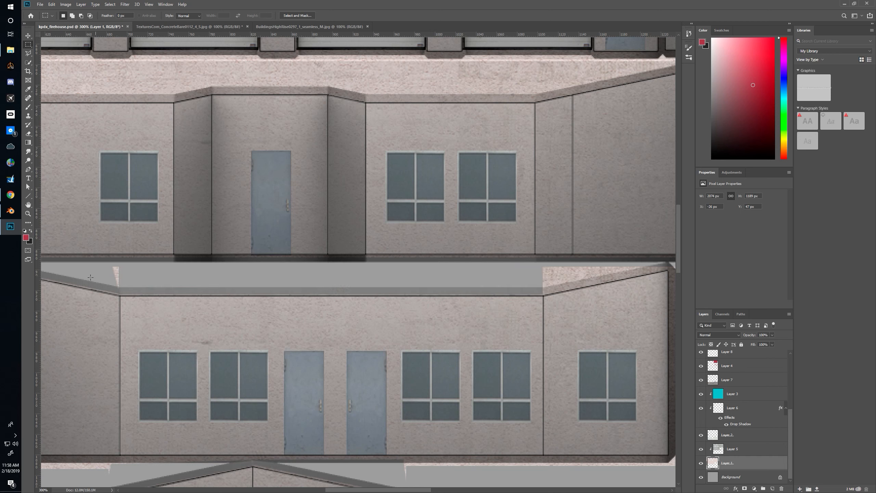
mouse_move(101, 264)
mouse_down()
mouse_move(131, 267)
mouse_move(143, 276)
mouse_move(137, 289)
mouse_up()
key(ctrl+x)
Remove the concrete wedge above the sloped right end of the lower office wall with the Polygonal Lasso
drag(592, 291, 418, 295)
key(l)
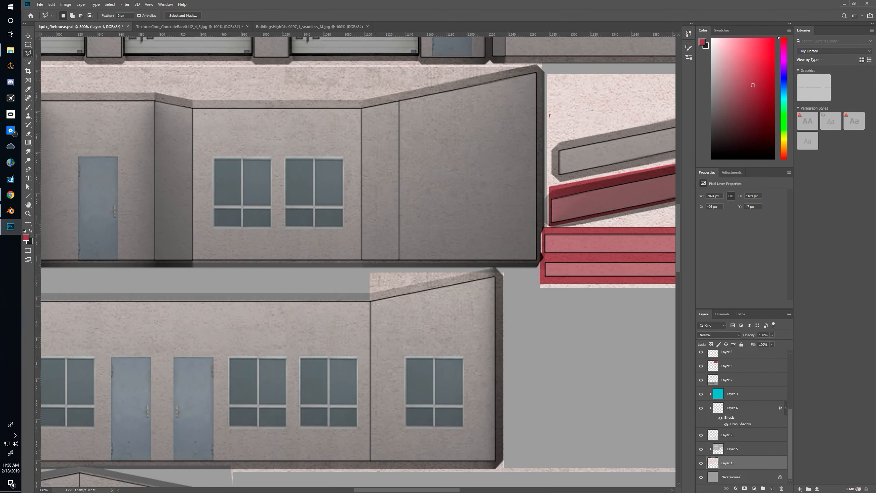
click(368, 299)
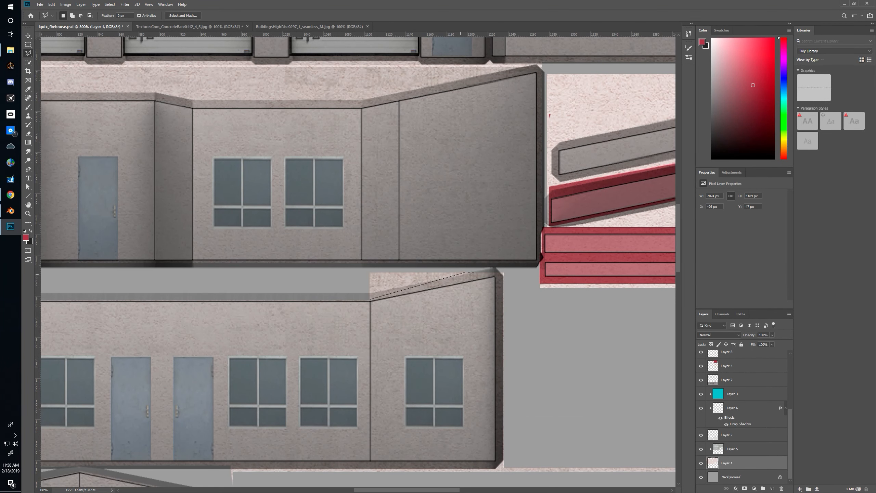
click(501, 270)
click(498, 268)
double_click(363, 272)
Delete the concrete strip above the entire upper office wall on Layer 1 using a Polygonal Lasso selection along its sloped roofline, and deselect
drag(307, 280, 417, 400)
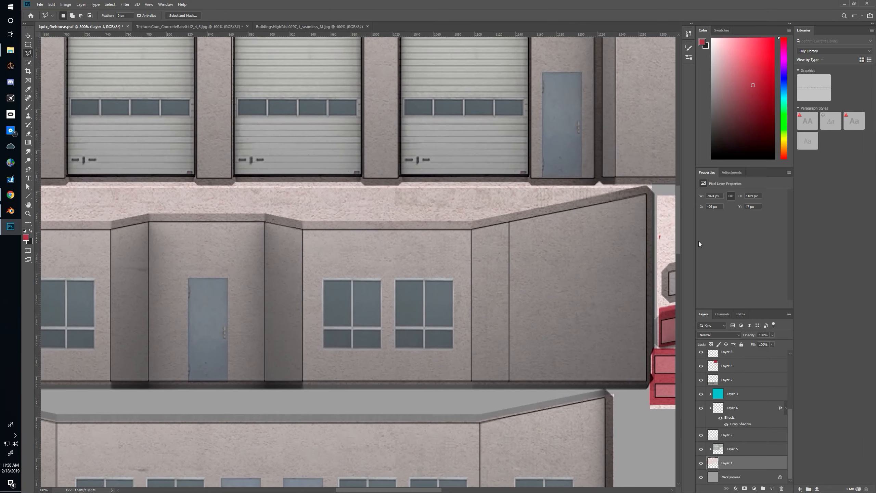
click(646, 193)
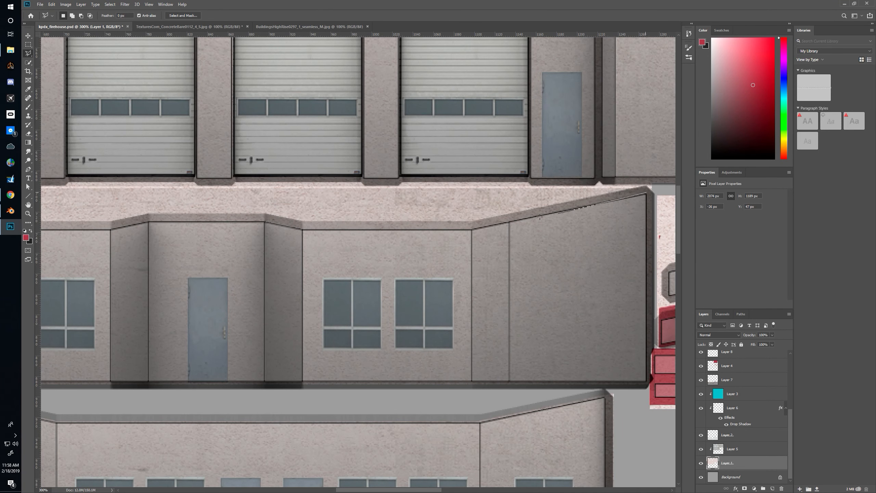
click(470, 227)
click(302, 228)
click(263, 219)
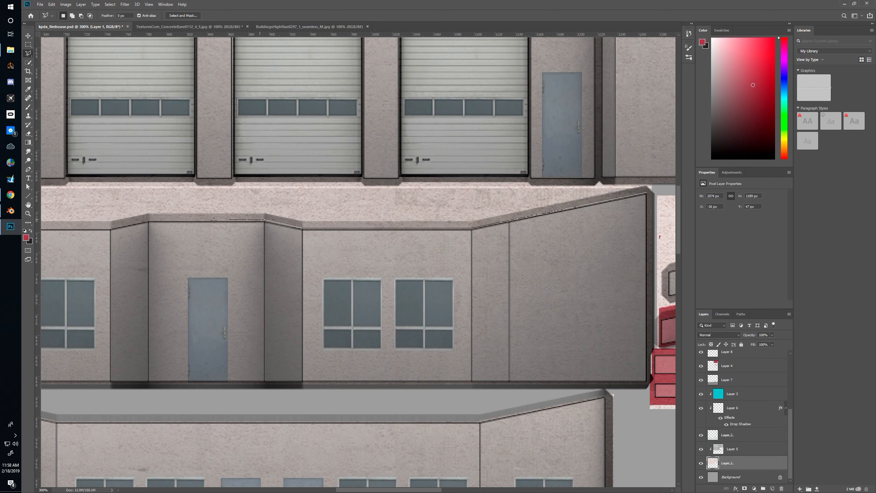
click(148, 219)
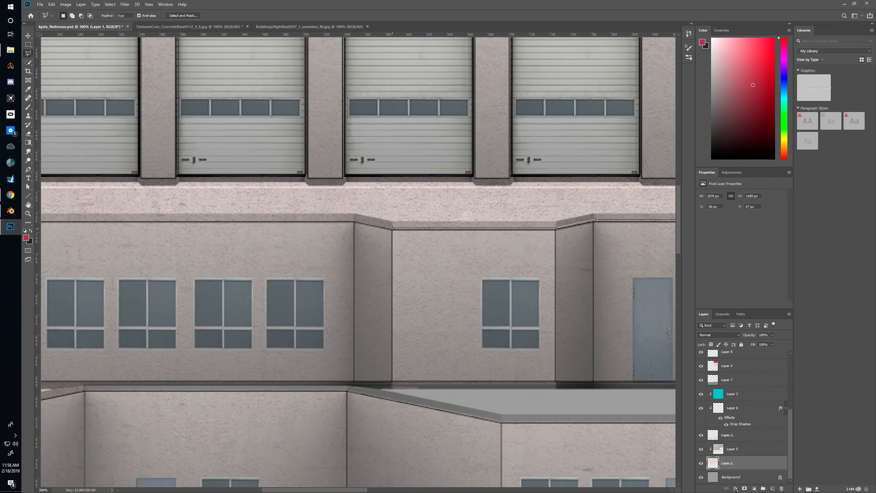
click(353, 219)
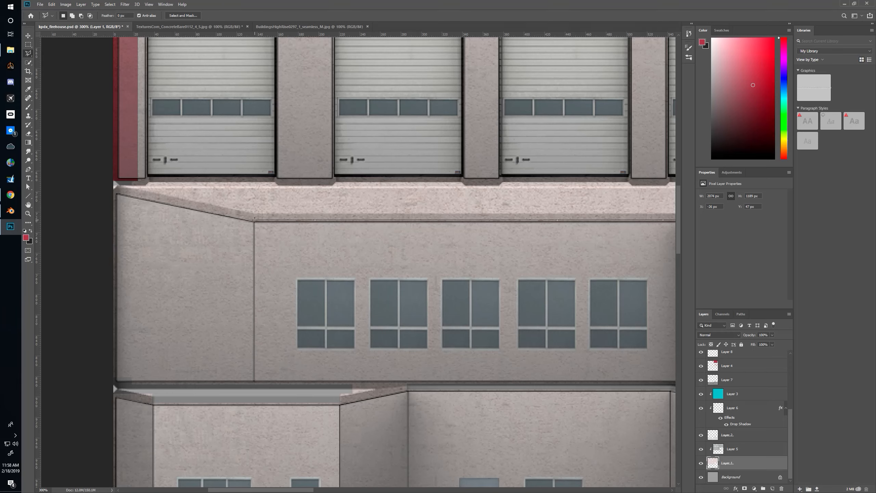
click(241, 219)
click(110, 190)
click(114, 184)
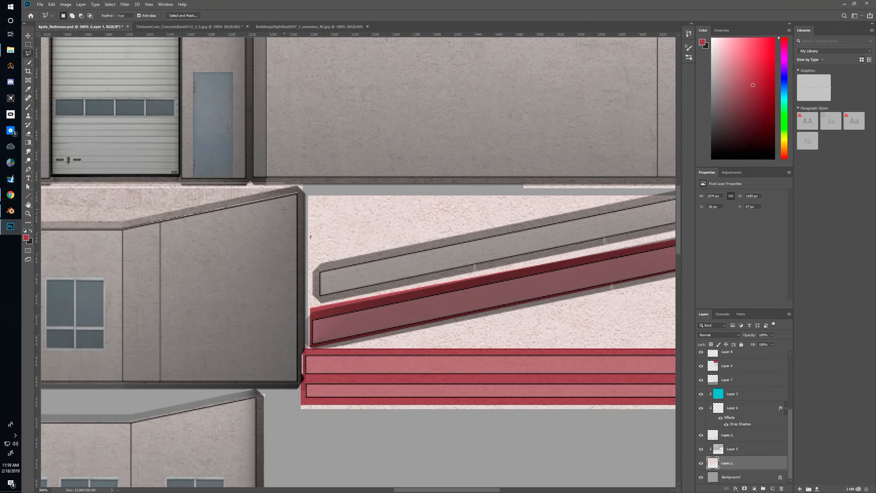
click(304, 208)
key(Delete)
key(ctrl+d)
Check the trimmed wall edges across the texture and hide the UV layer
drag(276, 231, 496, 337)
drag(383, 277, 170, 393)
drag(515, 290, 625, 266)
drag(220, 296, 563, 200)
drag(453, 296, 477, 245)
scroll(774, 411, up, 3)
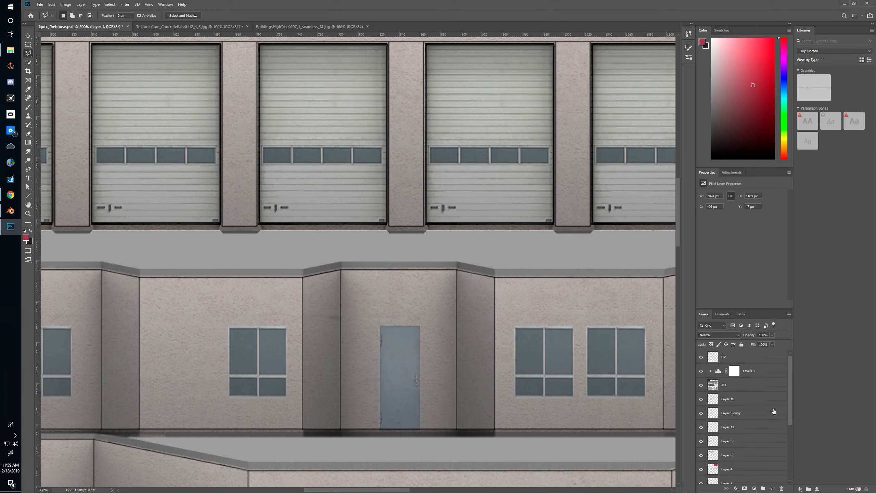
click(700, 357)
drag(365, 328, 493, 186)
scroll(738, 462, down, 3)
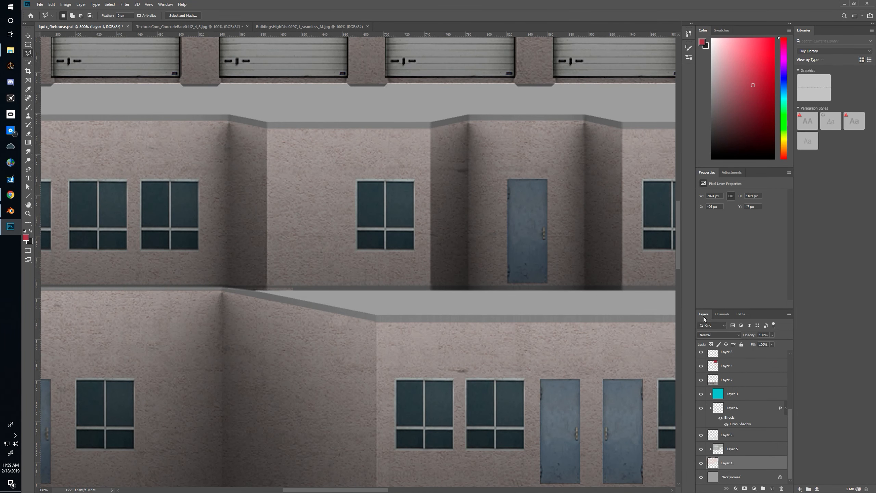
Add an Inner Shadow in Multiply mode to Layer 1 and reduce its size to a few pixels
right_click(726, 463)
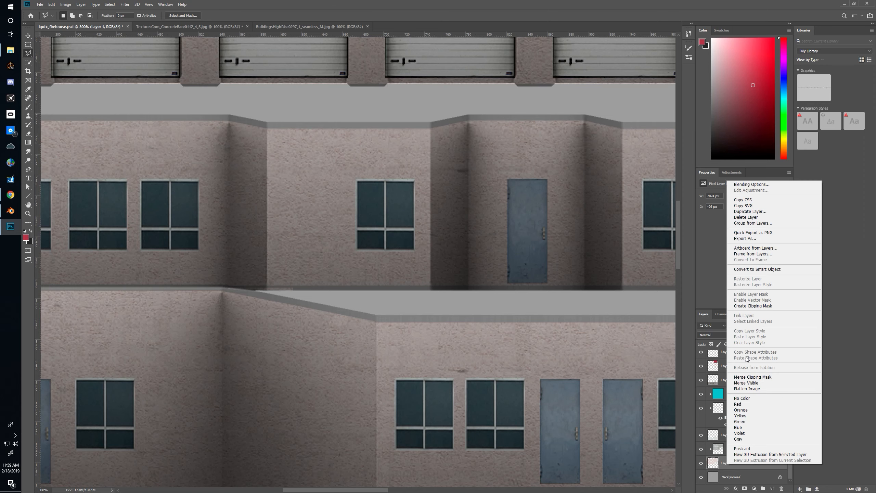
click(761, 185)
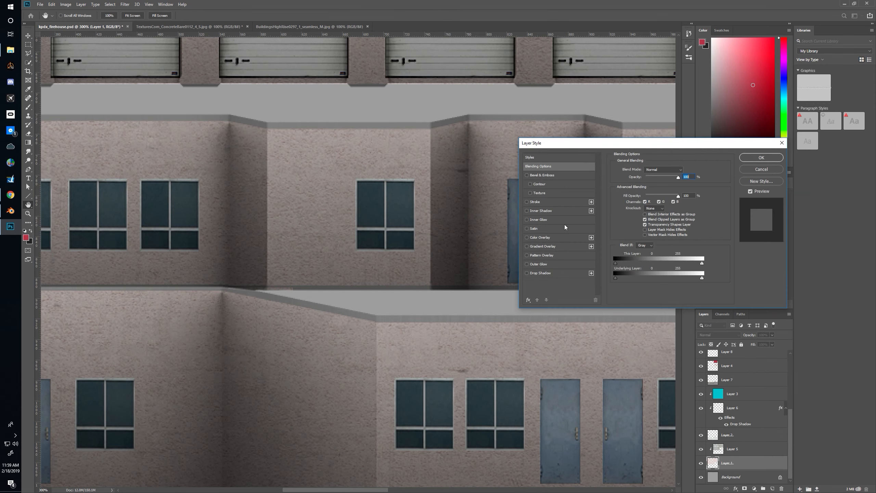
click(552, 211)
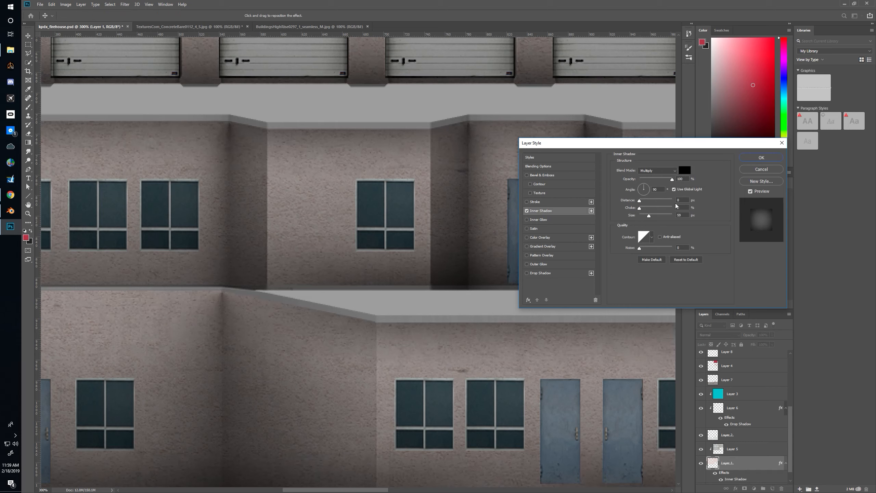
drag(649, 216, 631, 216)
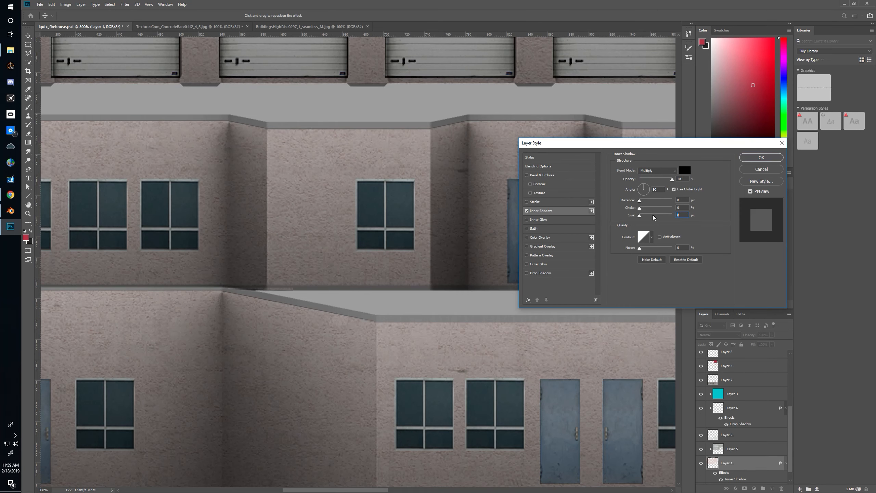
text(2)
key(Up)
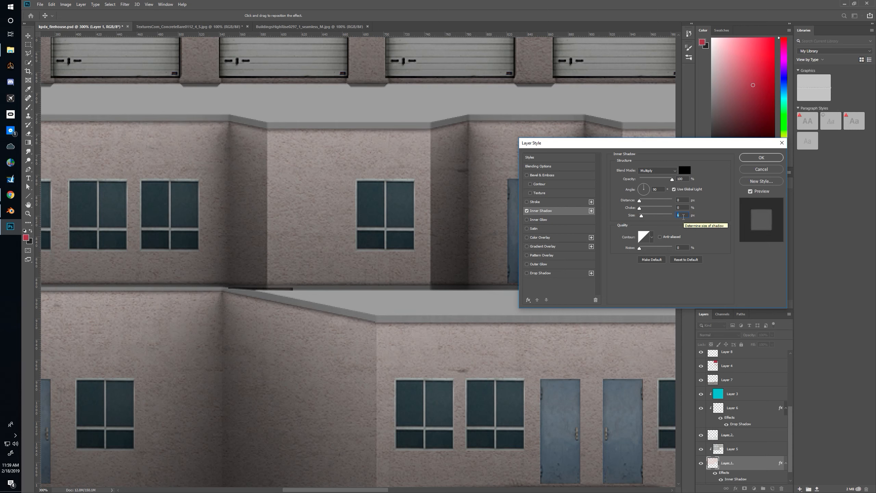
Give Layer 1's inner shadow a slight distance, lower its opacity to about 60%, and apply the layer style
key(Up)
key(Up)
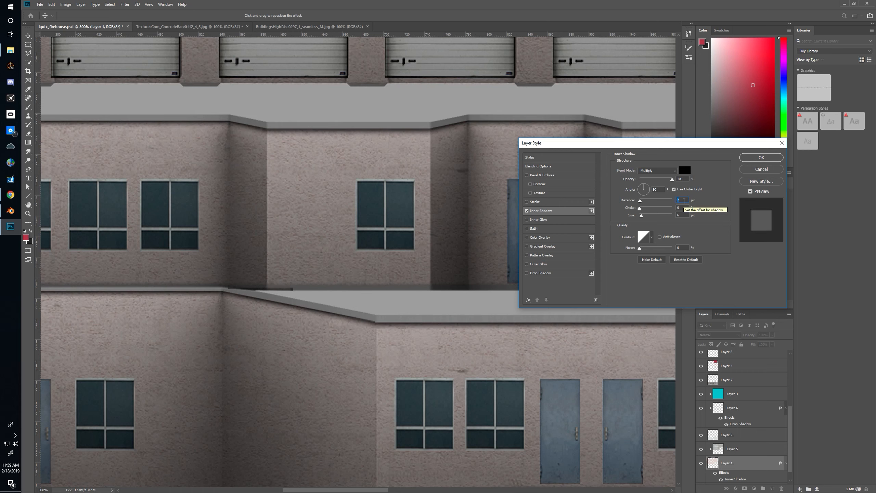
drag(670, 179, 659, 181)
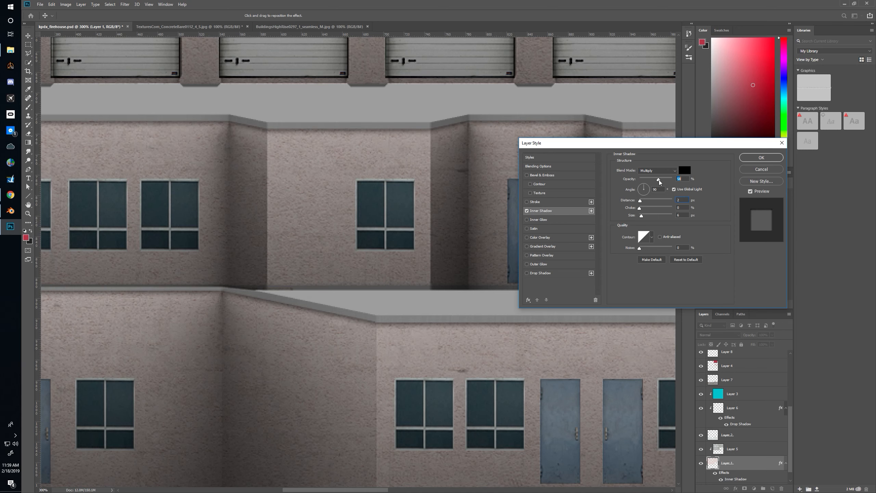
drag(660, 180, 660, 181)
click(745, 159)
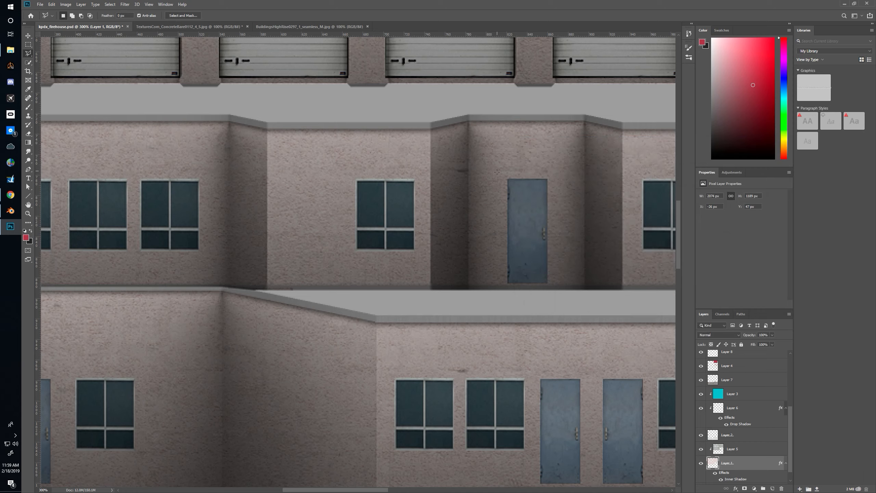
Switch to Blender and inspect the textured fire station's garage and office walls, especially the shading below the roof edge
key(alt+Tab)
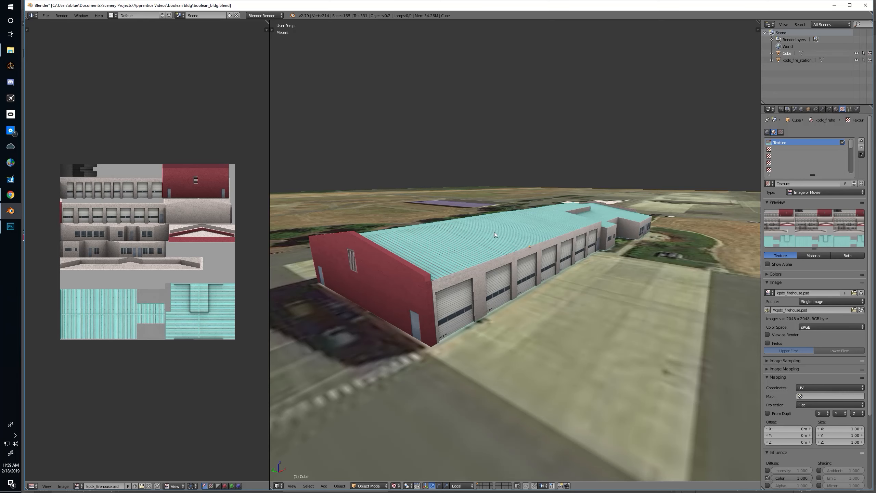
drag(494, 231, 450, 265)
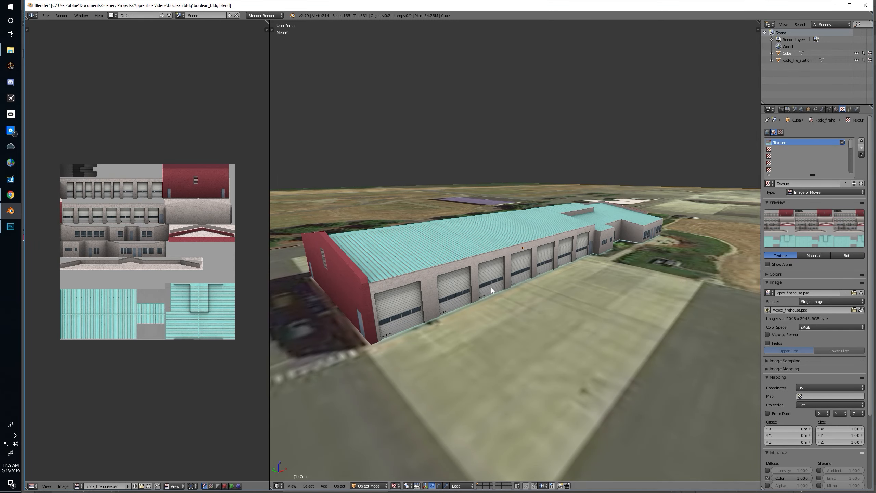
scroll(442, 276, up, 3)
mouse_move(437, 260)
mouse_down()
mouse_move(408, 264)
mouse_move(434, 259)
mouse_up()
drag(558, 248, 538, 227)
Switch back to Photoshop and slightly increase the distance and opacity of Layer 1's inner shadow
key(alt+Tab)
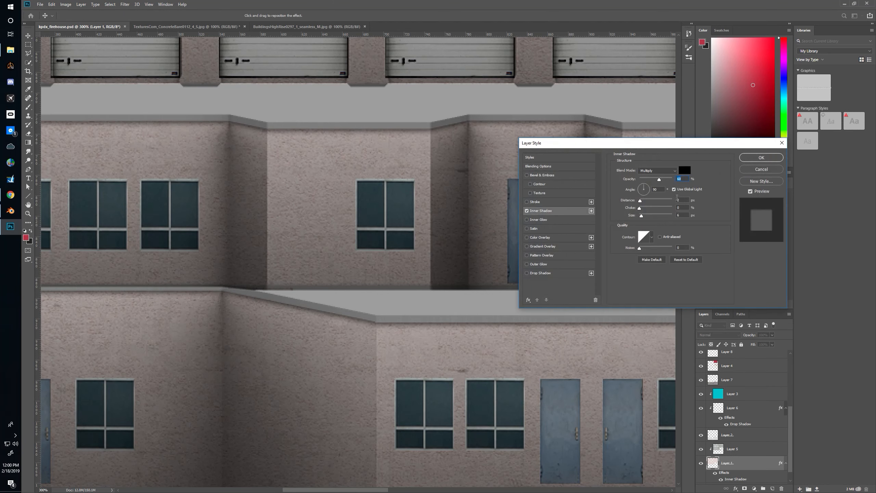
key(Up)
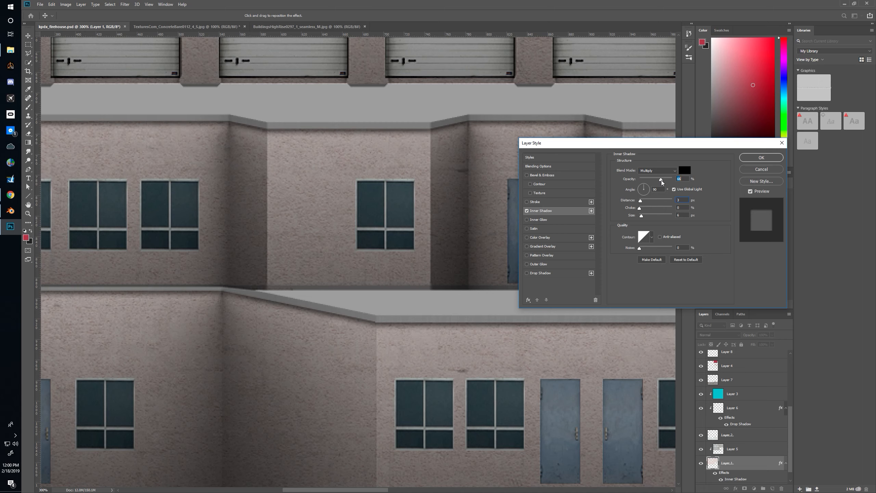
click(760, 157)
key(l)
Switch to Blender, reload the firehouse texture image, and inspect the building from several angles
key(alt+Tab)
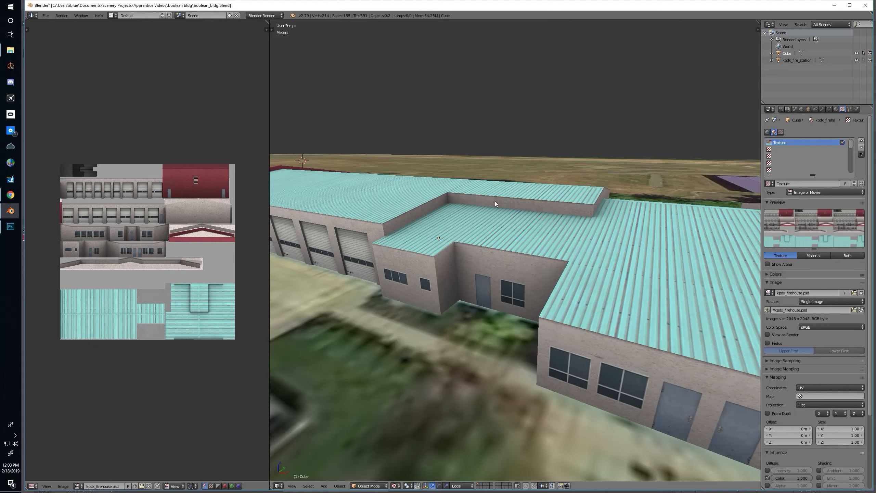
click(860, 310)
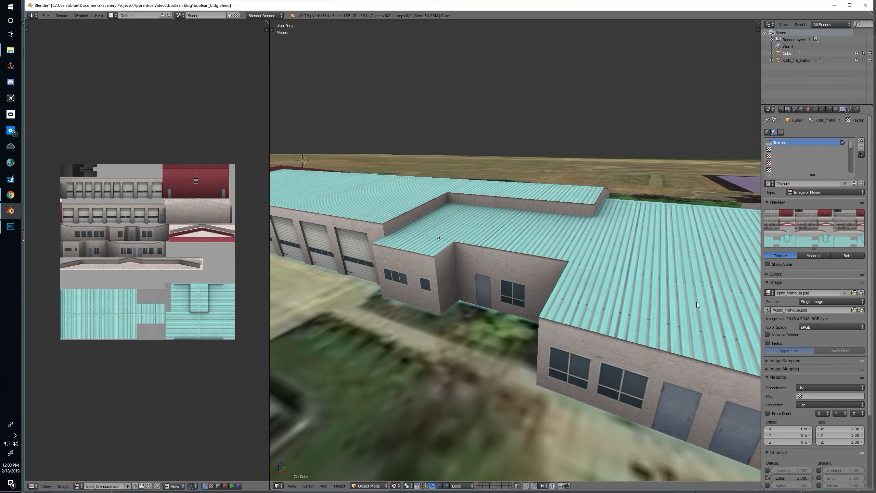
drag(556, 293, 595, 280)
drag(499, 283, 537, 287)
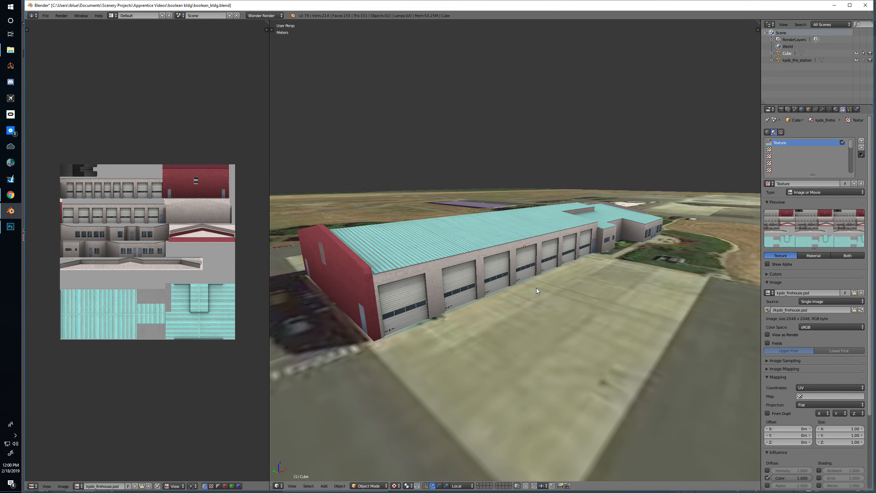
drag(537, 287, 427, 205)
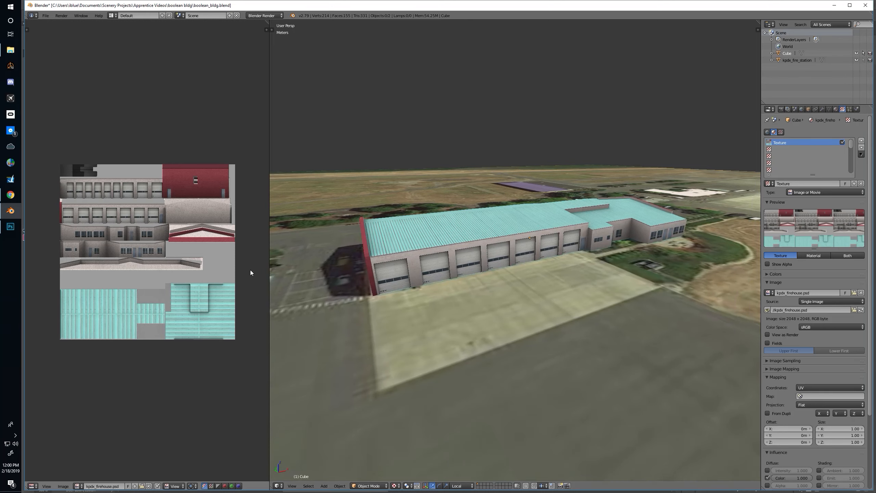